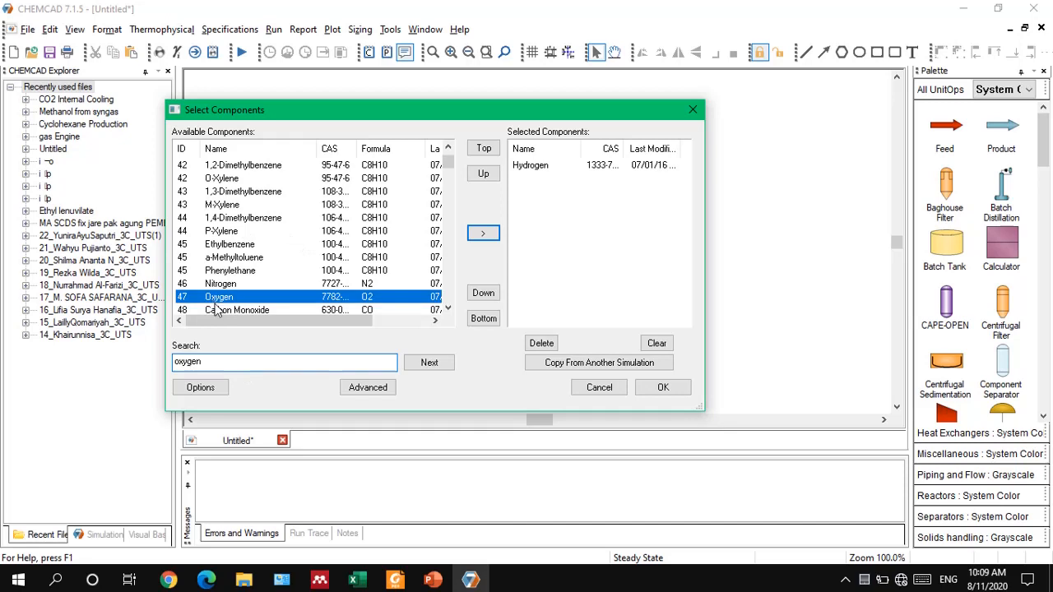
Step: Add oxygen and water to the selected components and accept the component list
{"action": "key", "text": "Return"}
{"action": "left_click", "coordinate": [252, 365]}
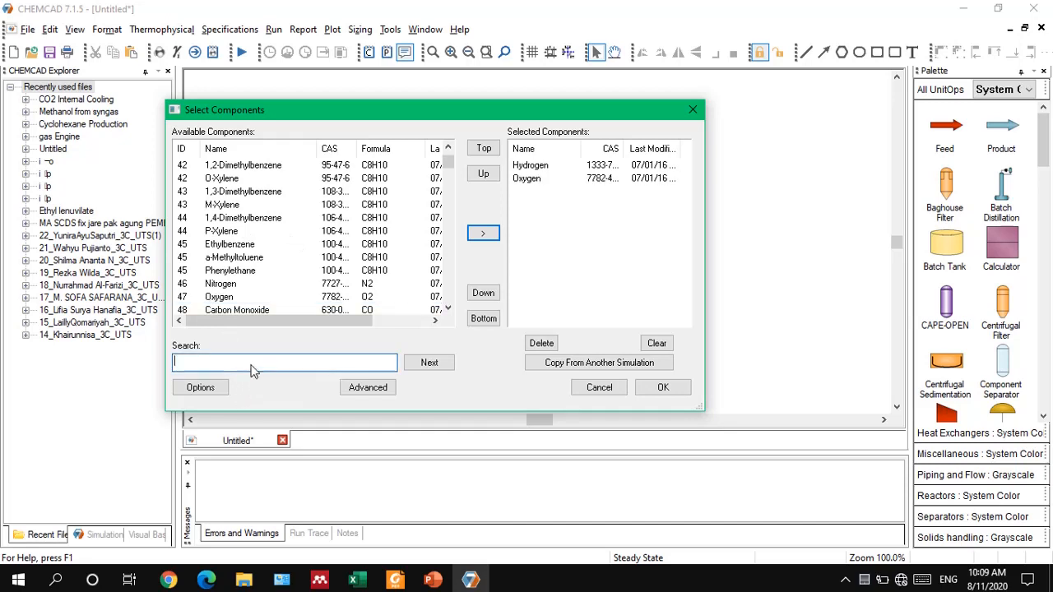
{"action": "type", "text": "watre"}
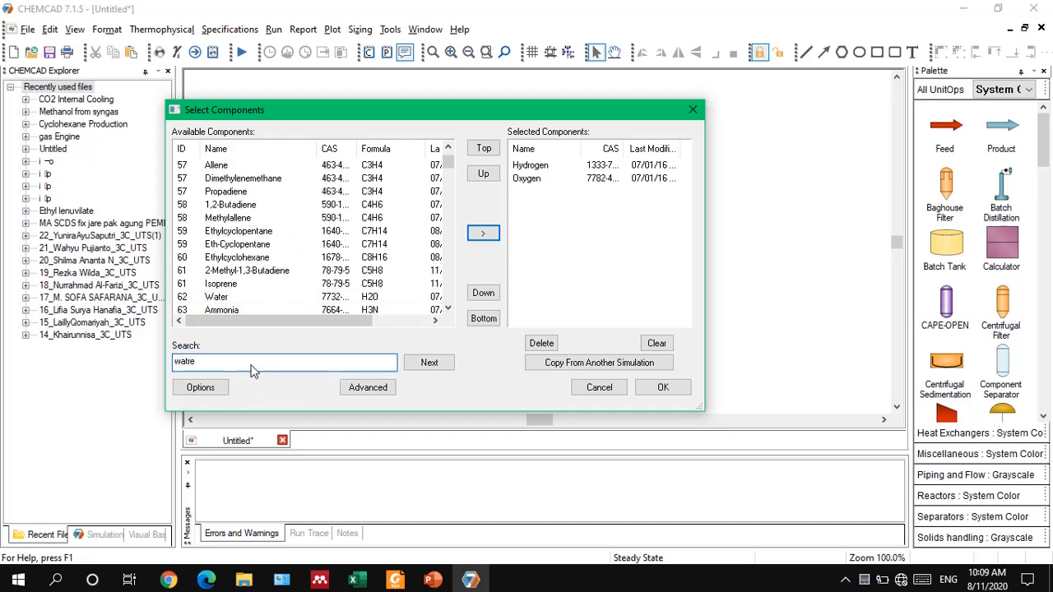
{"action": "left_click", "coordinate": [235, 299]}
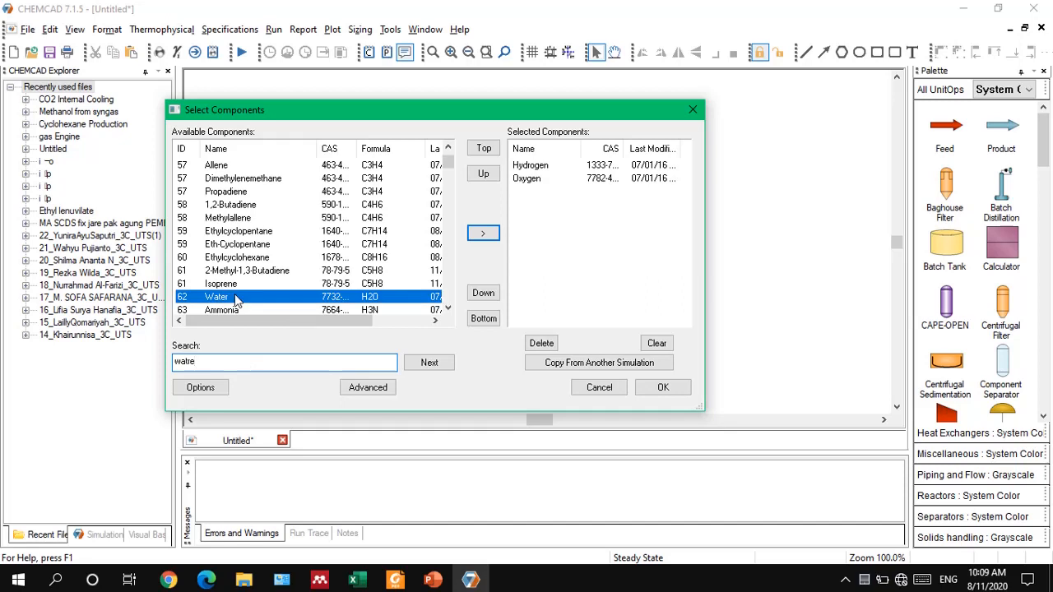
{"action": "key", "text": "Return"}
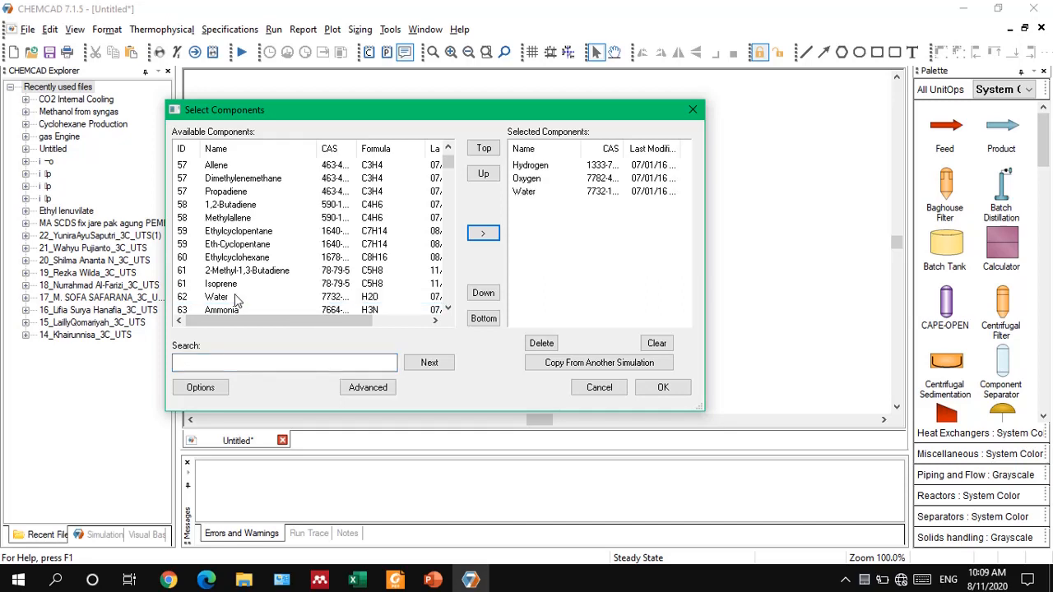
{"action": "left_click", "coordinate": [658, 395]}
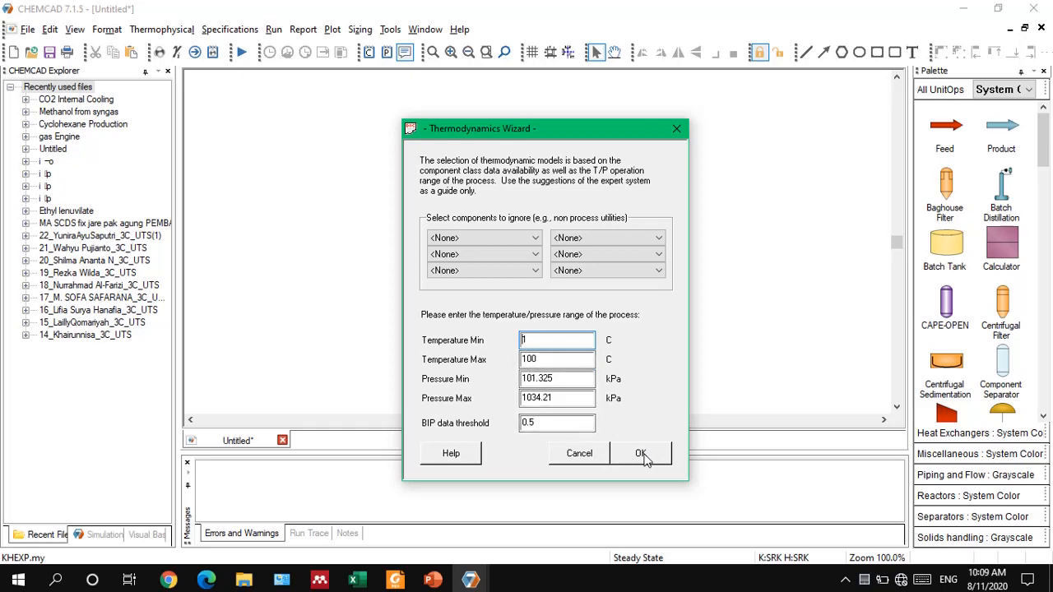
Step: Accept the Thermodynamics Wizard's default temperature and pressure ranges and its suggested models
{"action": "left_click", "coordinate": [560, 362]}
{"action": "left_click", "coordinate": [645, 455]}
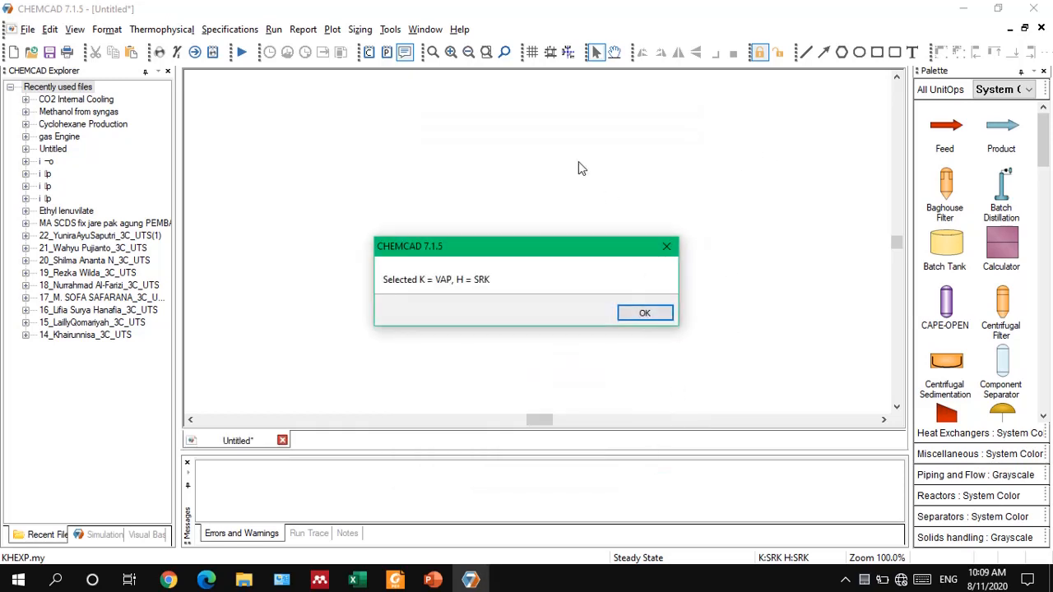
{"action": "left_click", "coordinate": [639, 311]}
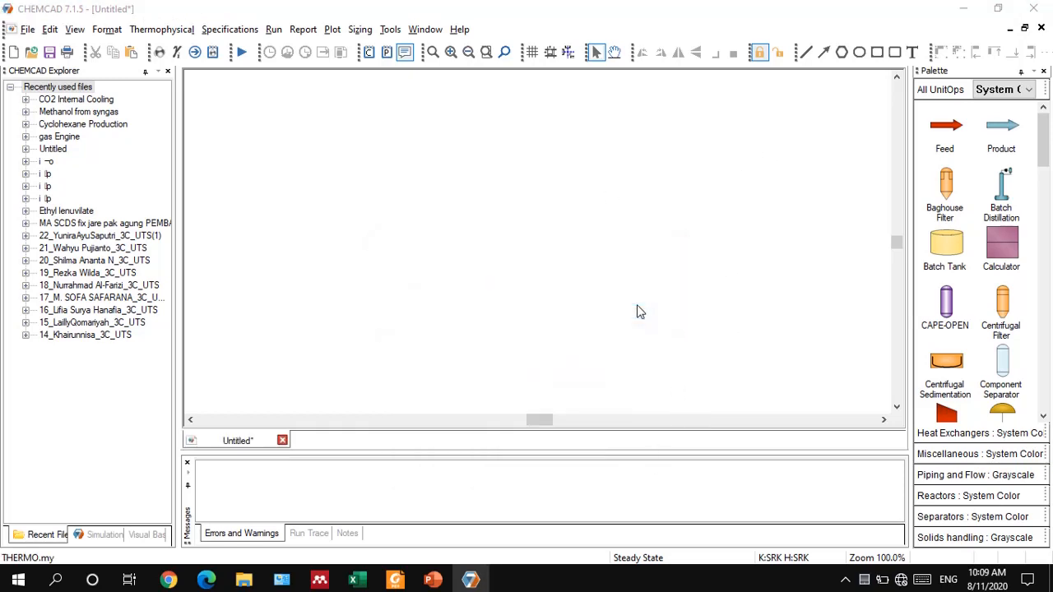
Step: Set the global K-value model to Peng-Robinson and accept the thermodynamic settings, keeping water miscible
{"action": "left_click", "coordinate": [441, 177]}
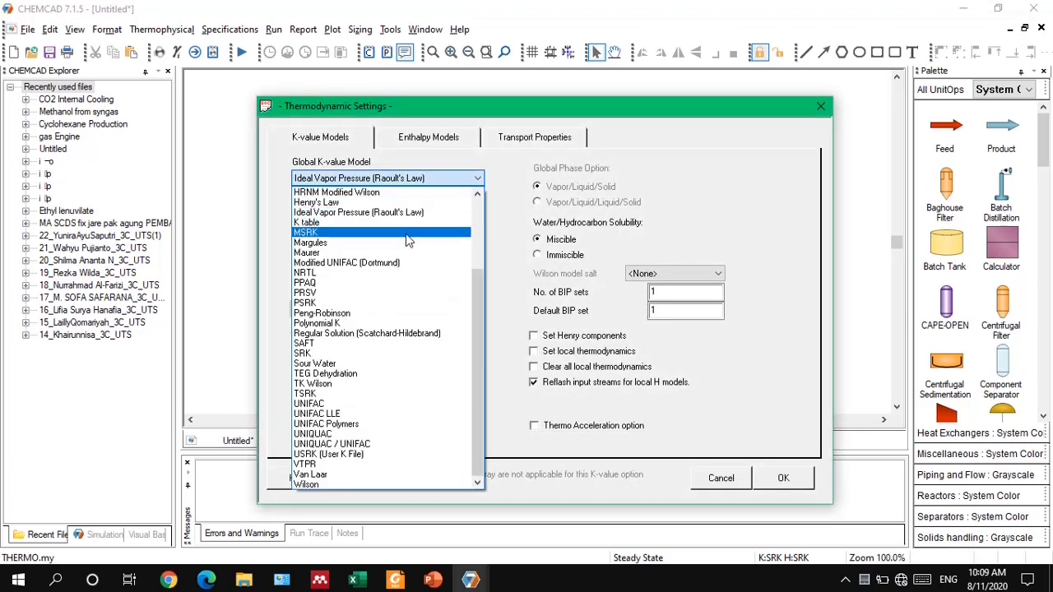
{"action": "left_click", "coordinate": [366, 314]}
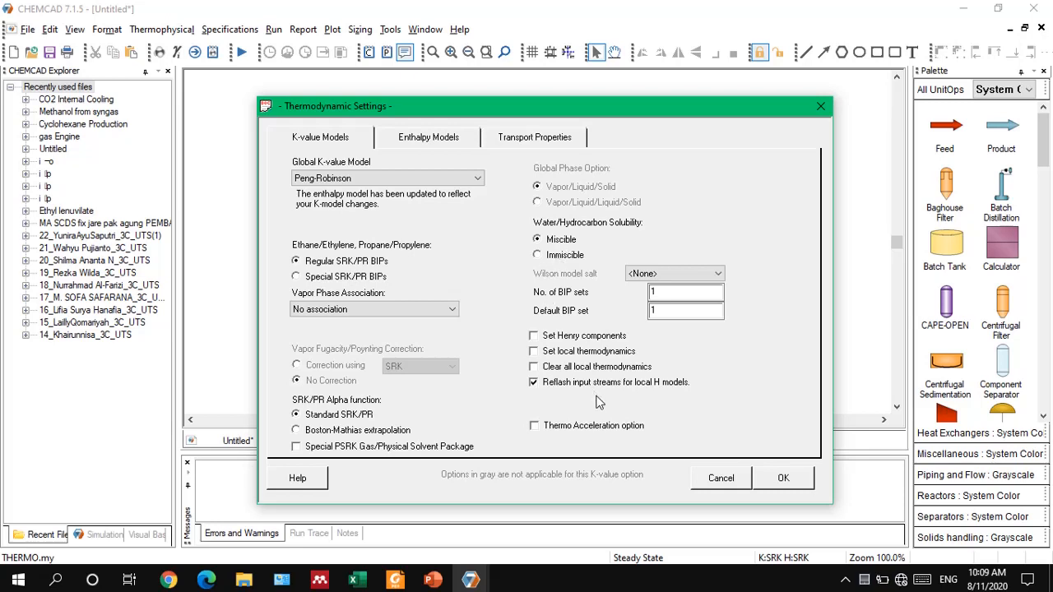
{"action": "left_click", "coordinate": [783, 479]}
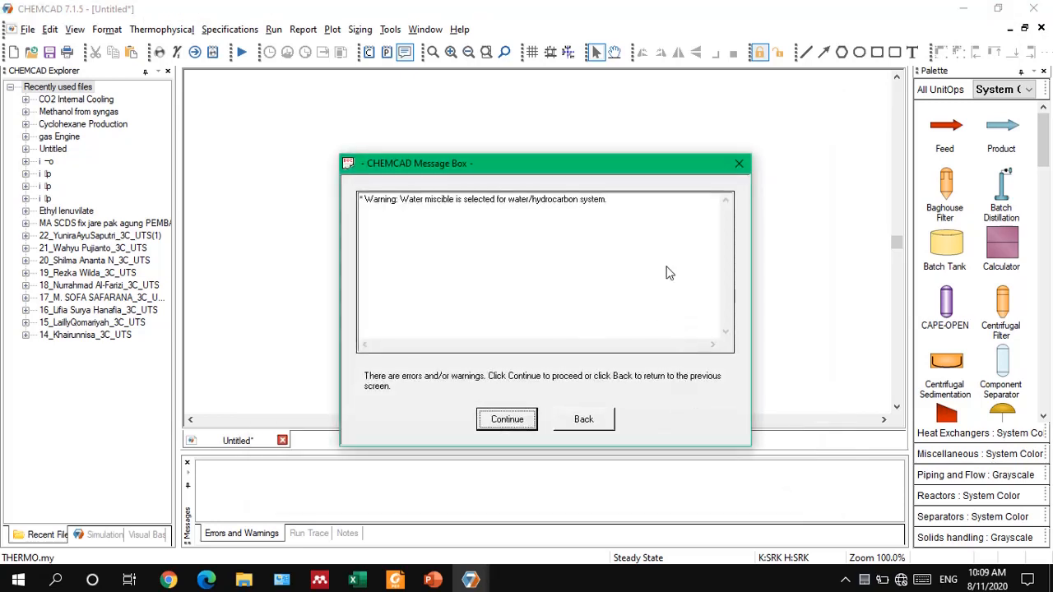
{"action": "left_click", "coordinate": [503, 421]}
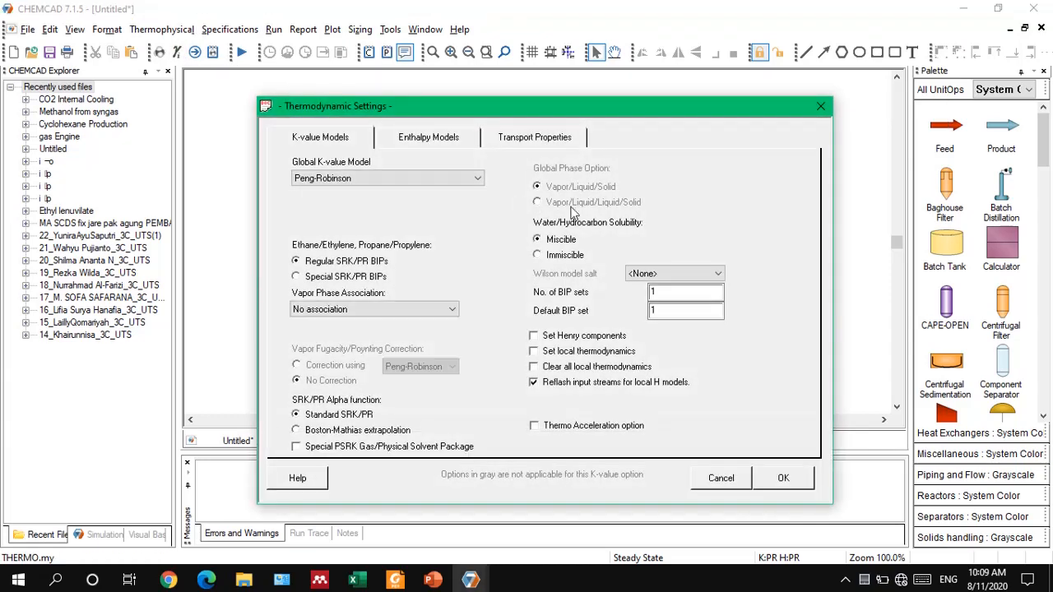
{"action": "left_click", "coordinate": [776, 481]}
Step: Place two feed arrows on the flowsheet, one above the other
{"action": "left_click", "coordinate": [952, 136]}
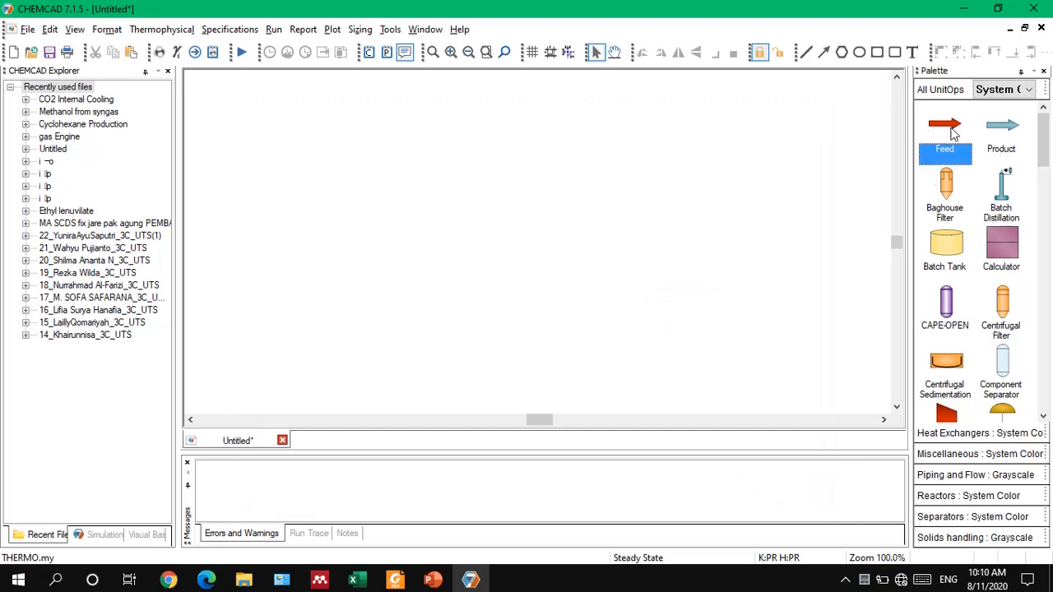
{"action": "left_click_drag", "start_coordinate": [926, 137], "coordinate": [323, 153]}
{"action": "left_click", "coordinate": [324, 157]}
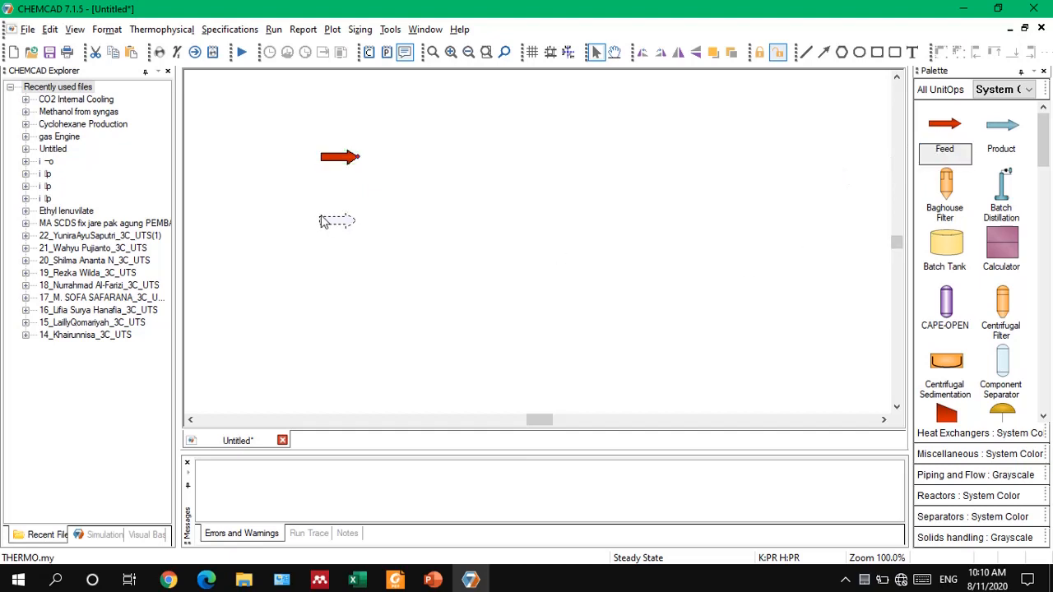
{"action": "left_click", "coordinate": [323, 222]}
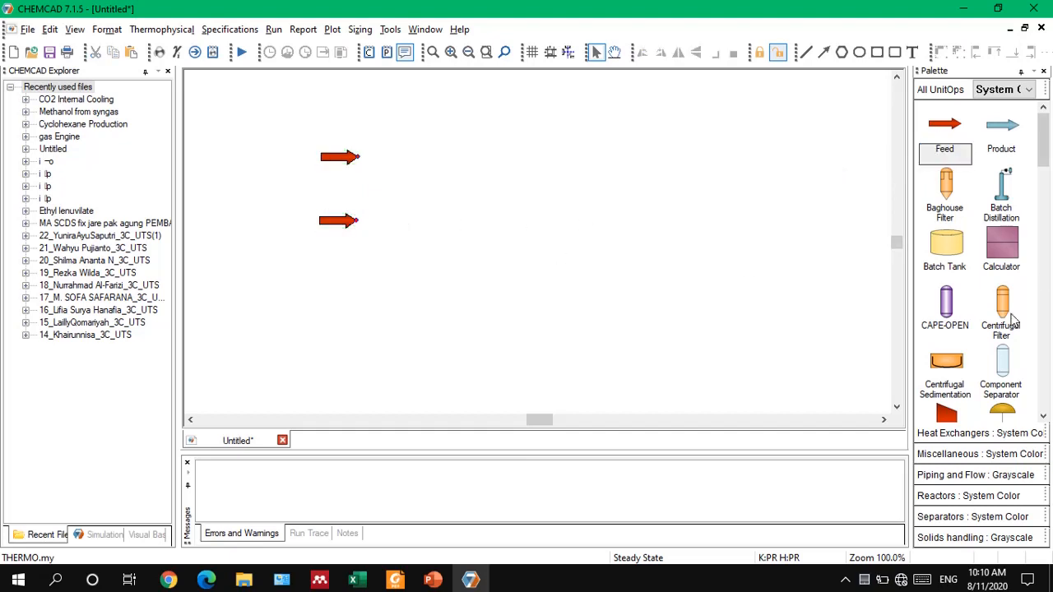
Step: Place a stoichiometric reactor to the right of the feeds and a product arrow below and right of the reactor
{"action": "scroll", "coordinate": [984, 278], "scroll_direction": "down", "scroll_amount": 2}
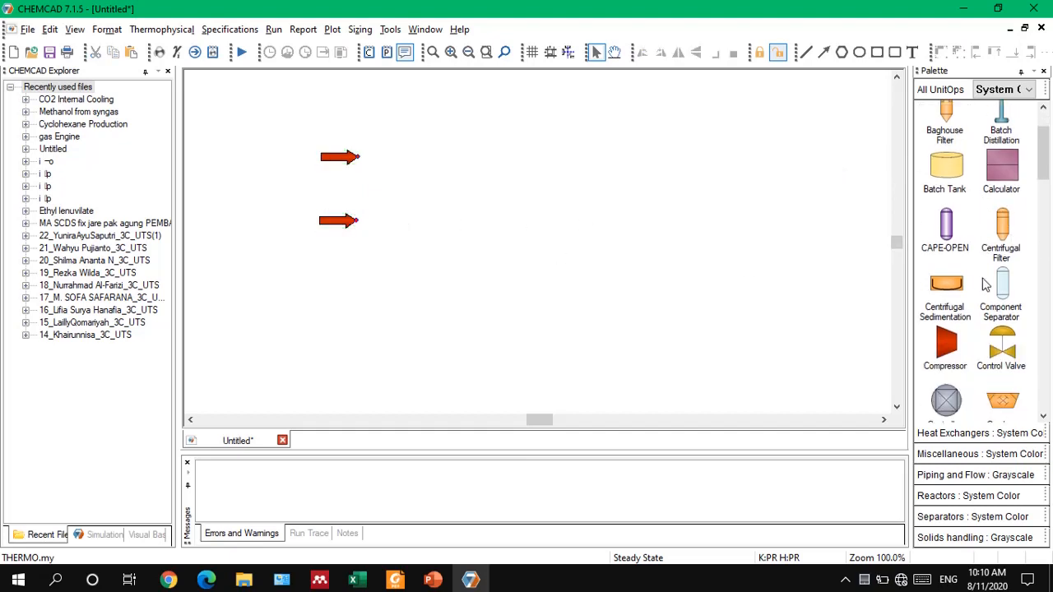
{"action": "left_click", "coordinate": [957, 496]}
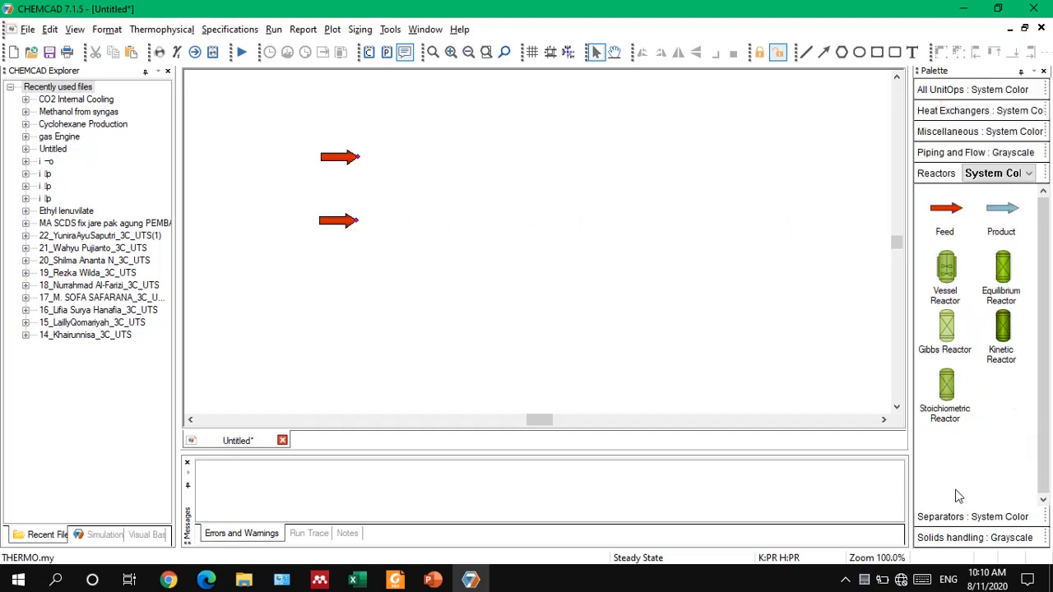
{"action": "left_click", "coordinate": [947, 396]}
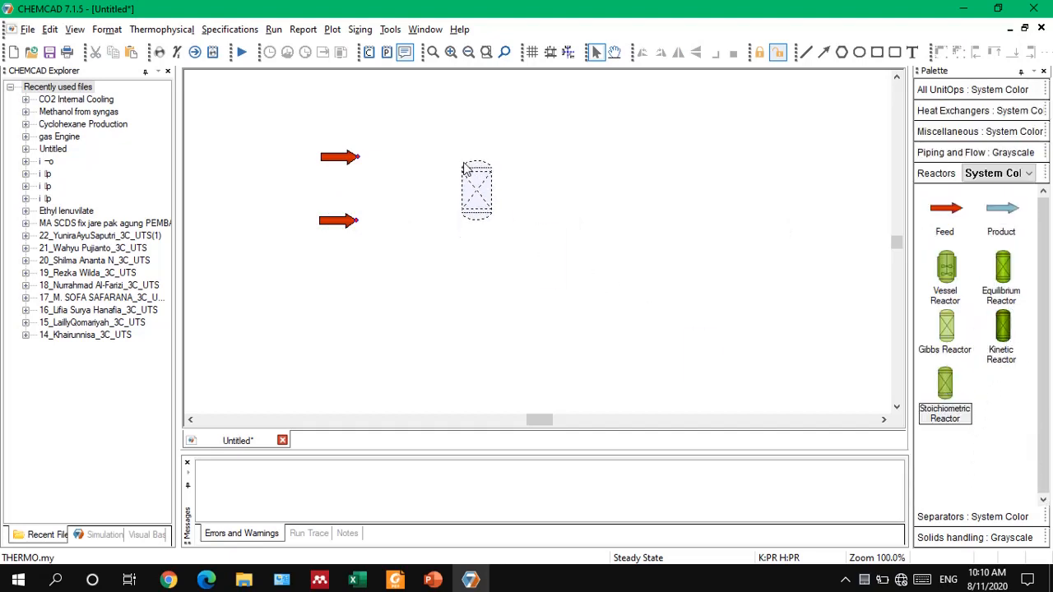
{"action": "left_click", "coordinate": [464, 168]}
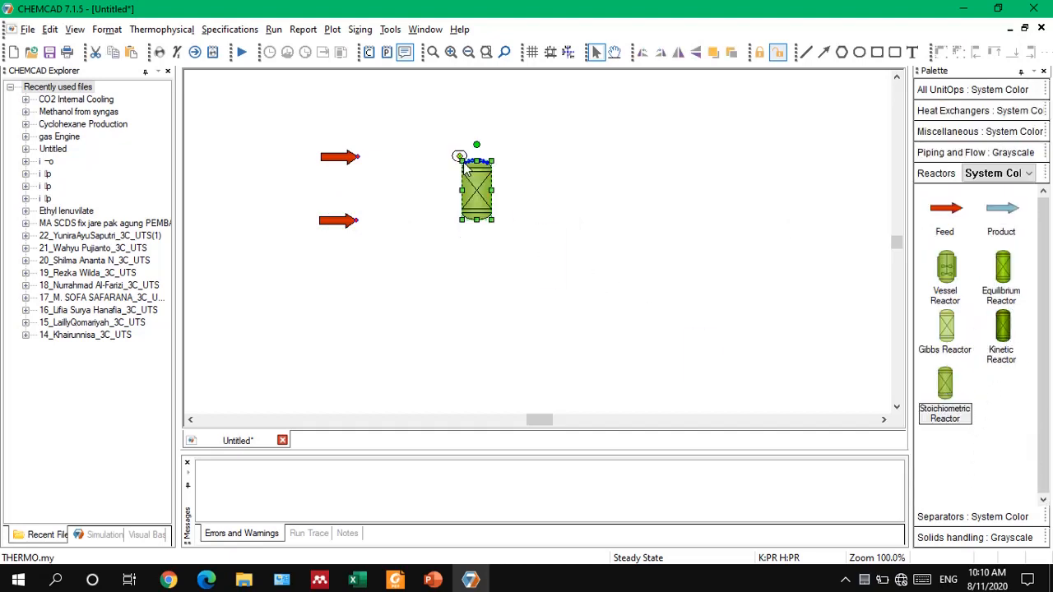
{"action": "left_click", "coordinate": [997, 230]}
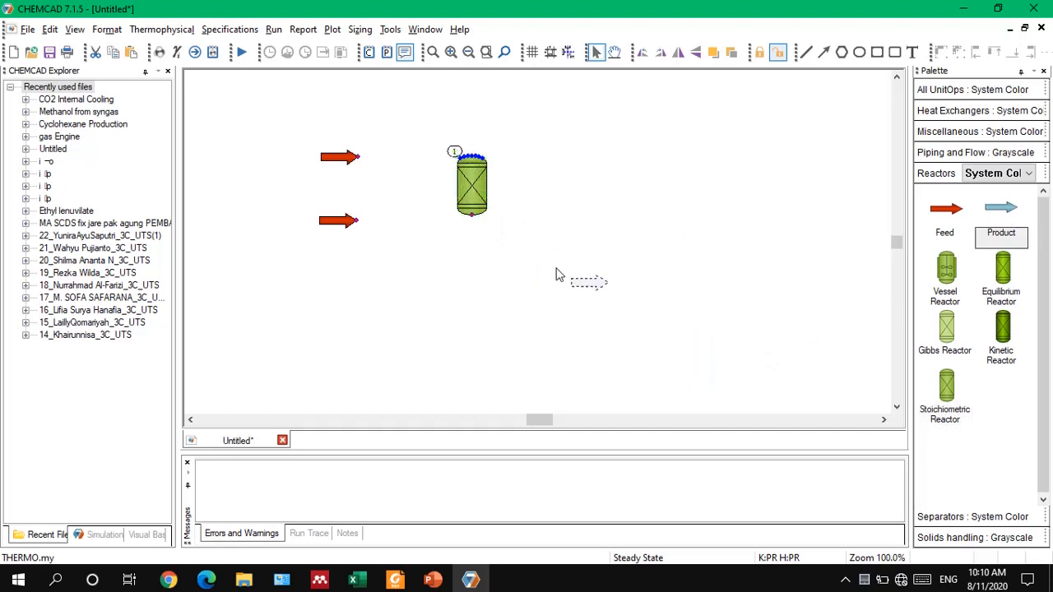
{"action": "left_click", "coordinate": [514, 263]}
{"action": "left_click", "coordinate": [358, 156]}
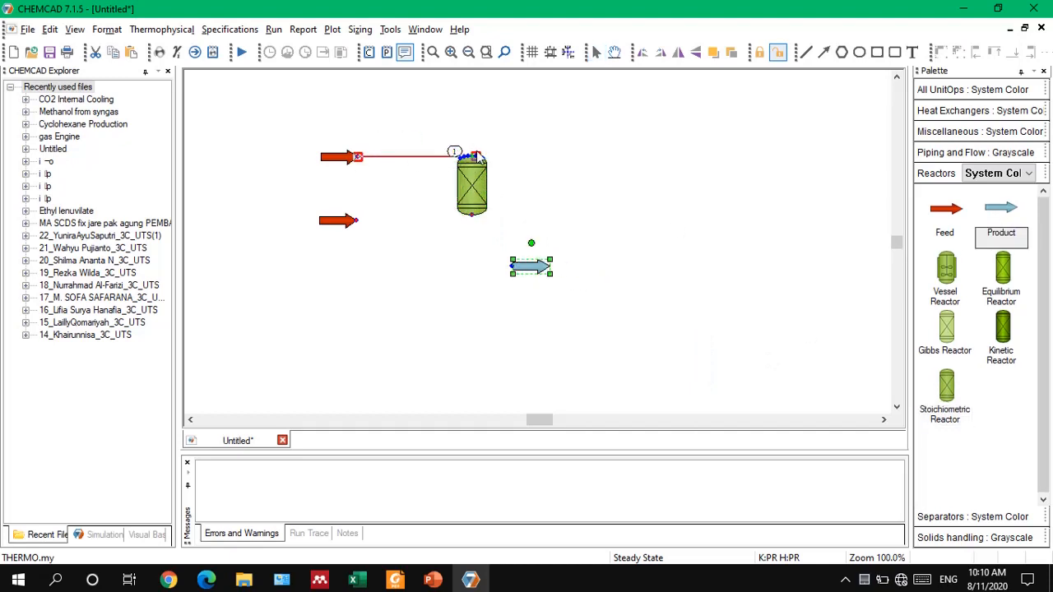
{"action": "left_click", "coordinate": [476, 156]}
{"action": "key", "text": "Delete"}
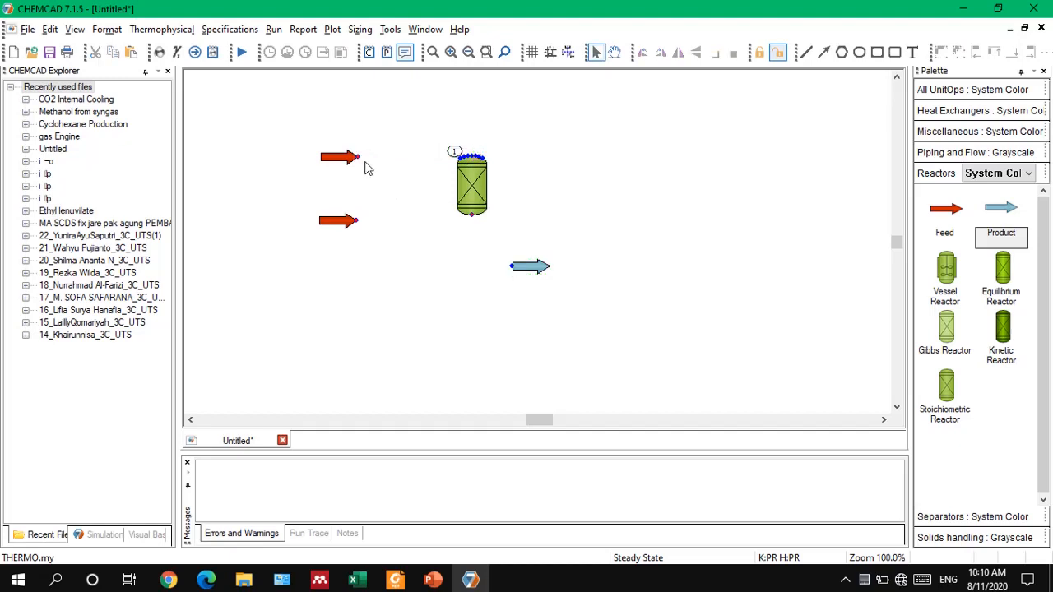
Step: Move the upper feed slightly higher and connect it by a stream to an inlet on top of the reactor
{"action": "left_click_drag", "start_coordinate": [345, 157], "coordinate": [345, 142]}
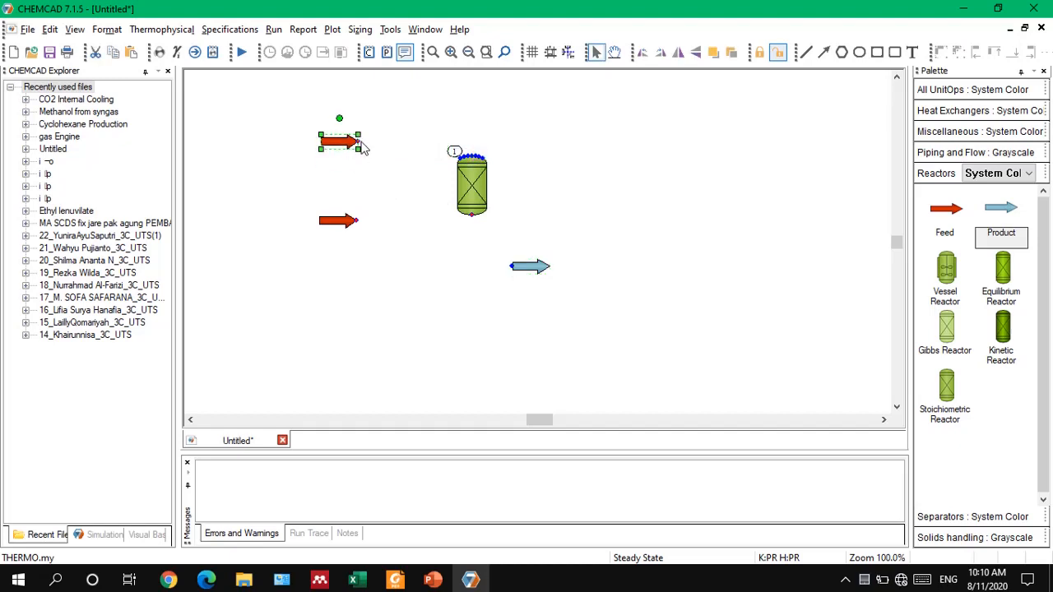
{"action": "left_click", "coordinate": [367, 144]}
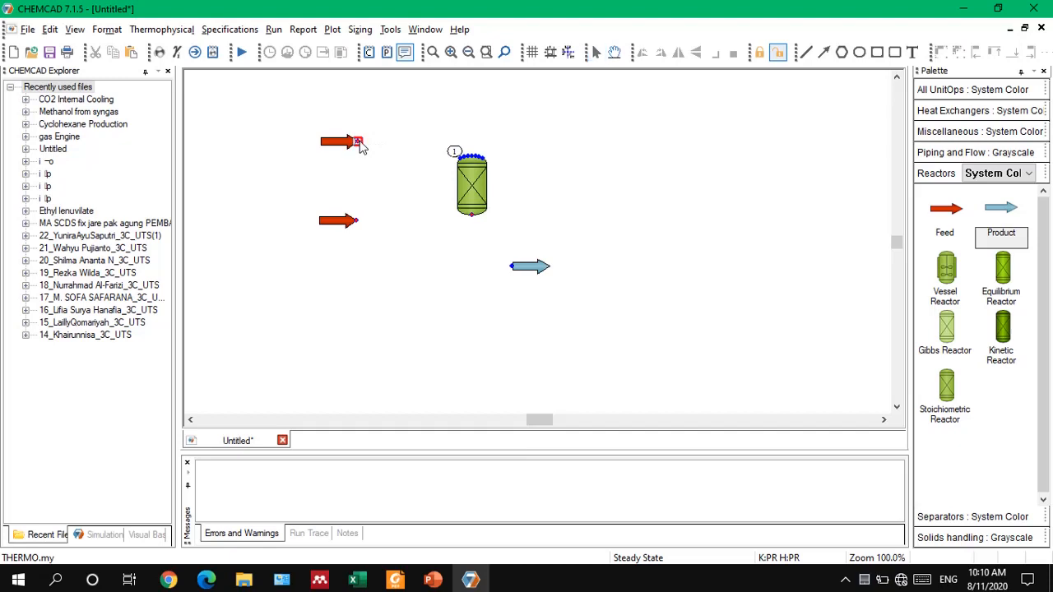
{"action": "left_click", "coordinate": [359, 142]}
{"action": "left_click", "coordinate": [476, 157]}
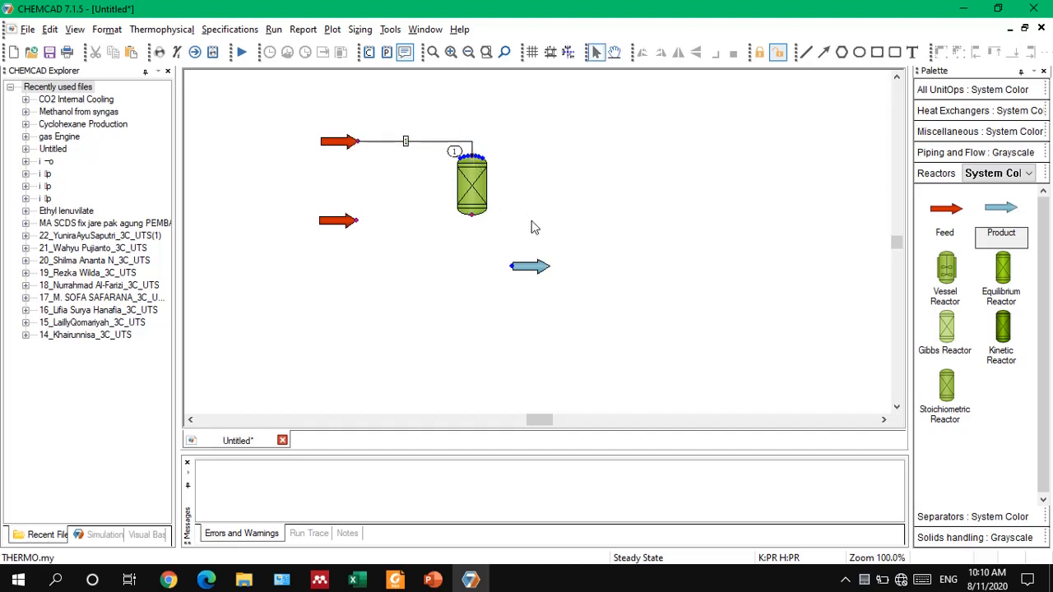
Step: Connect the lower feed to another reactor inlet and the reactor's bottom outlet to the product arrow
{"action": "left_click", "coordinate": [357, 222]}
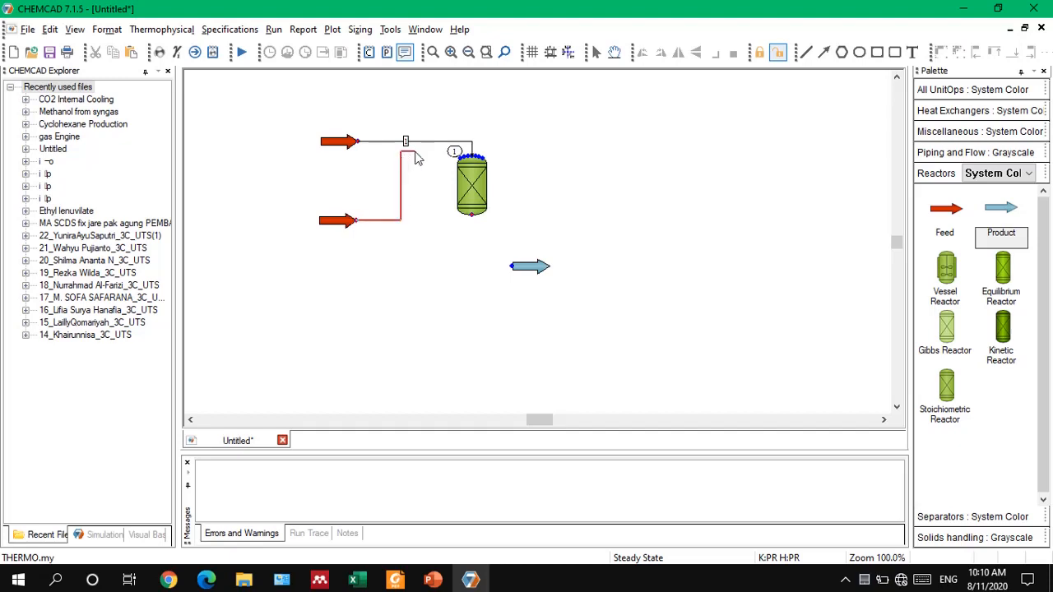
{"action": "left_click", "coordinate": [465, 156]}
{"action": "left_click", "coordinate": [574, 234]}
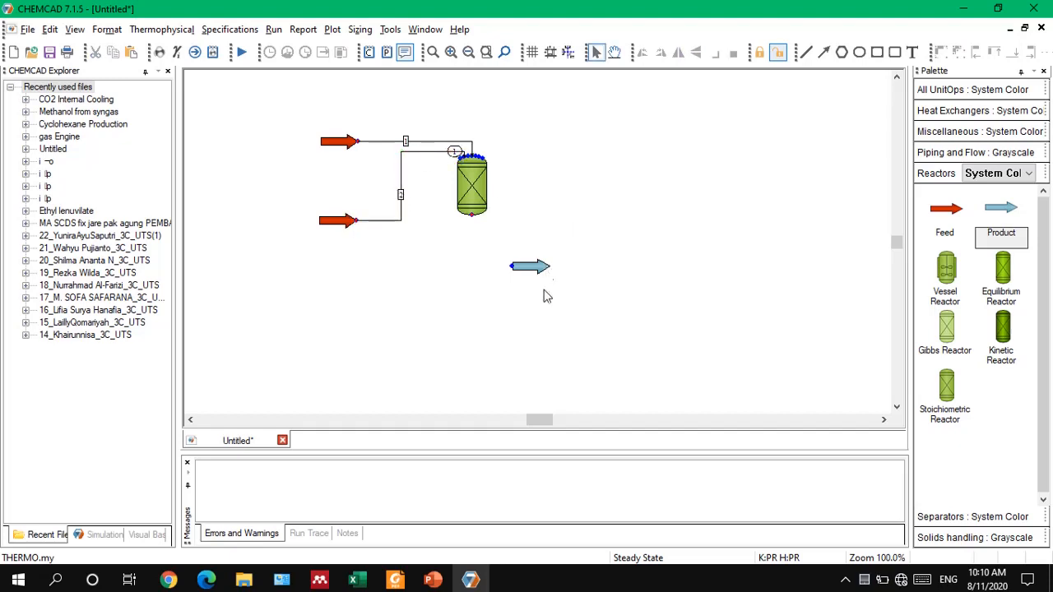
{"action": "left_click", "coordinate": [470, 217]}
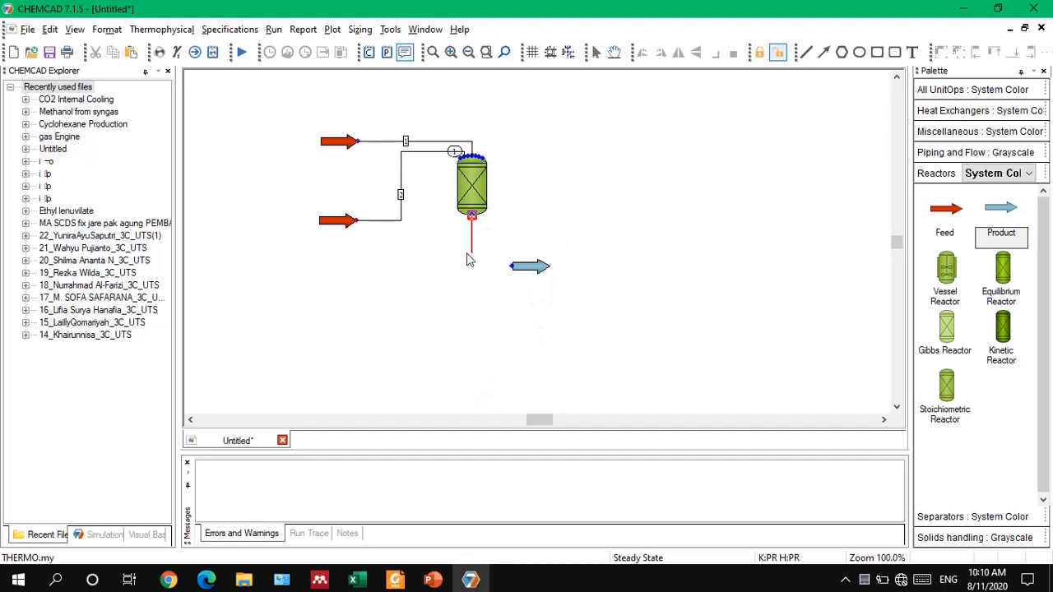
{"action": "left_click", "coordinate": [512, 266]}
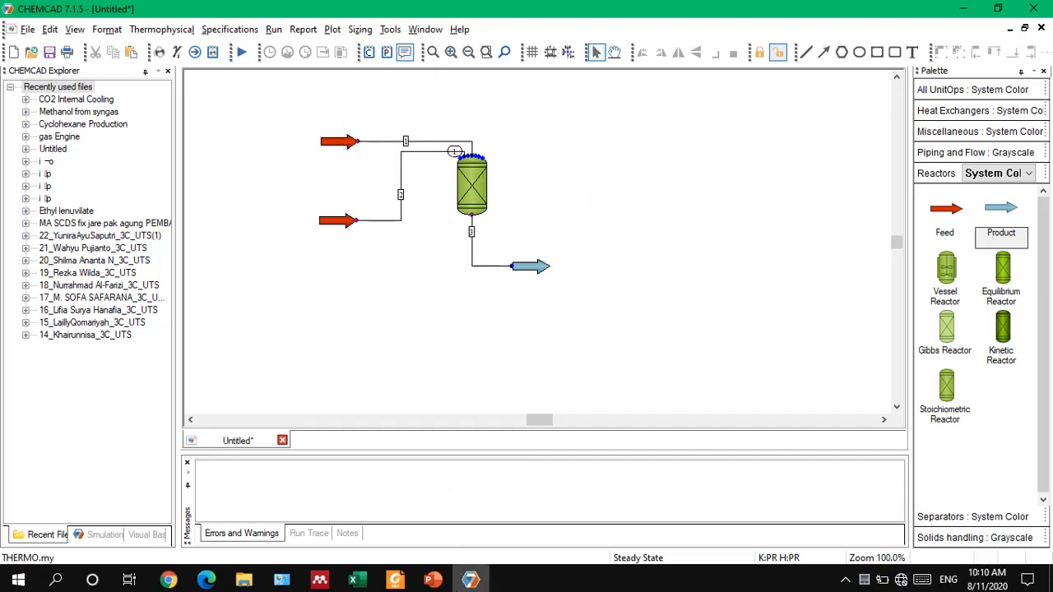
Step: Switch to the PowerPoint slide to review the stoichiometric reactor problem statement, and return to CHEMCAD
{"action": "left_click", "coordinate": [456, 588]}
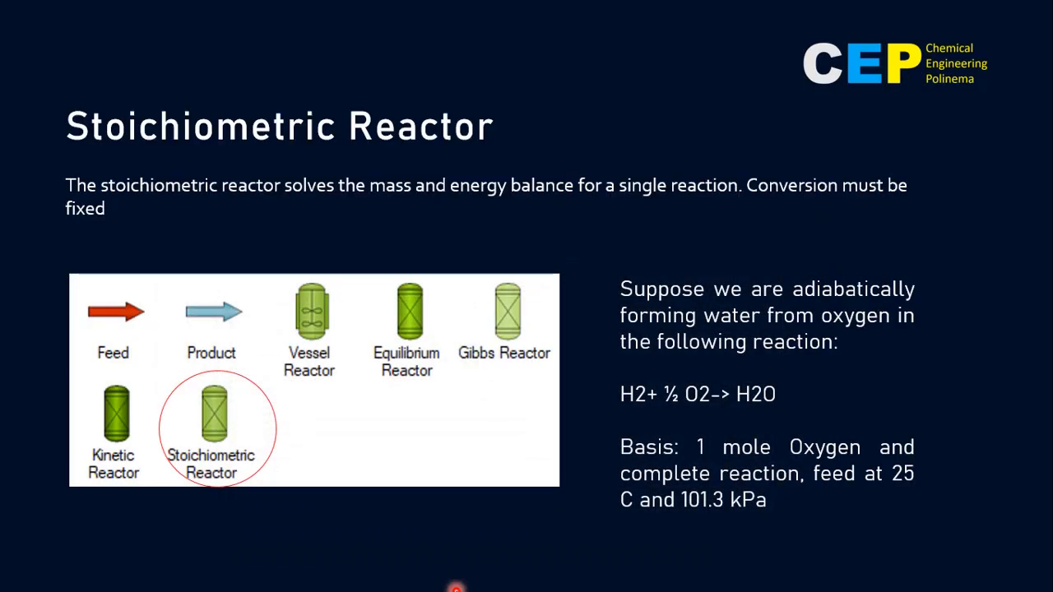
{"action": "key", "text": "super"}
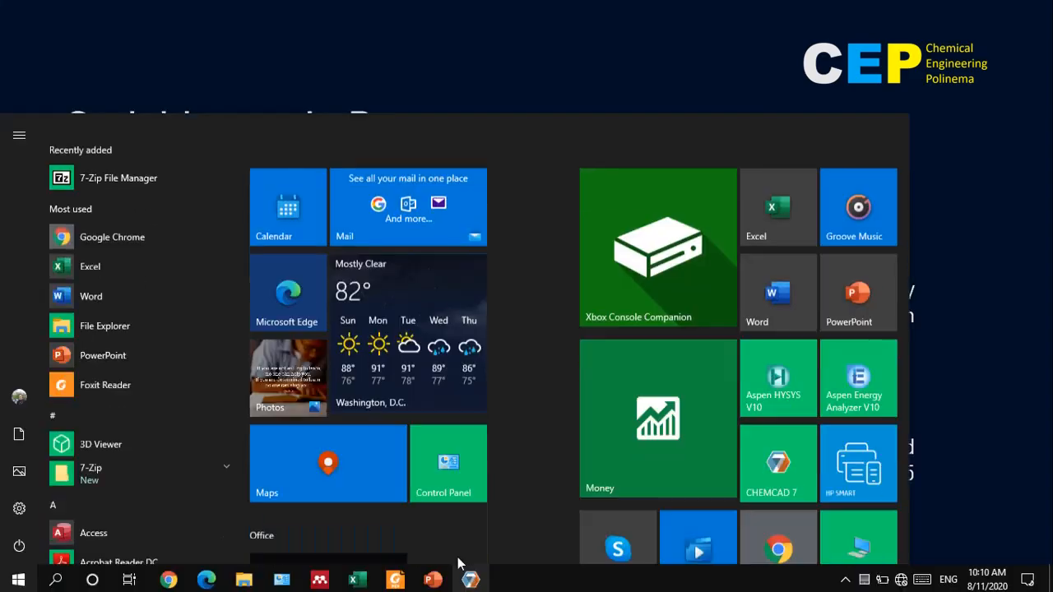
{"action": "left_click", "coordinate": [469, 580]}
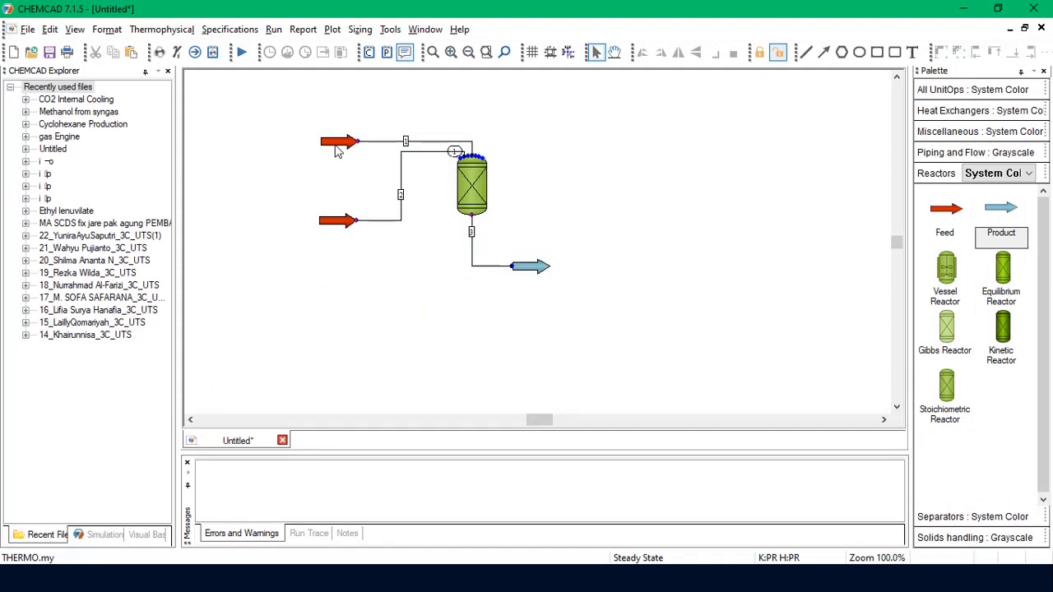
Step: Name the upper feed stream O2, set its component unit to mol/h and its oxygen flow to 1
{"action": "mouse_move", "coordinate": [336, 152]}
{"action": "left_mouse_down"}
{"action": "mouse_move", "coordinate": [323, 158]}
{"action": "mouse_move", "coordinate": [337, 145]}
{"action": "left_mouse_up"}
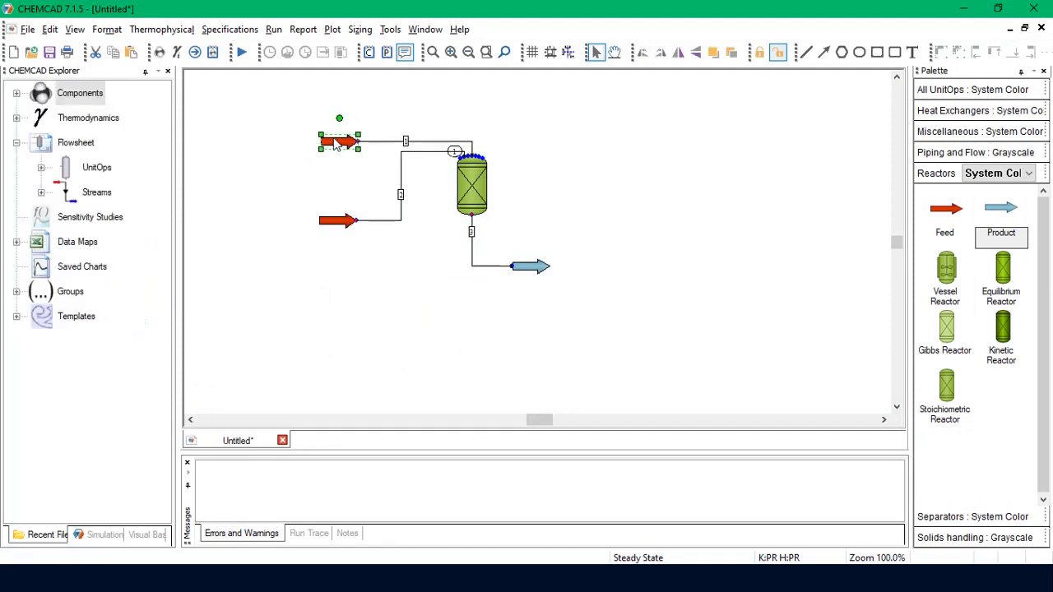
{"action": "double_click", "coordinate": [335, 145]}
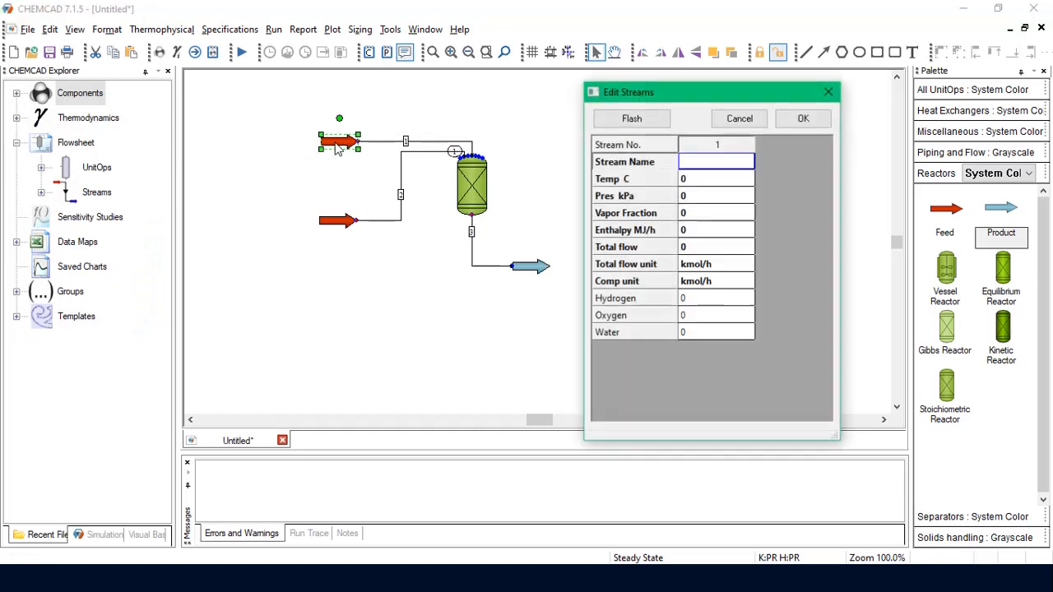
{"action": "left_click", "coordinate": [708, 168]}
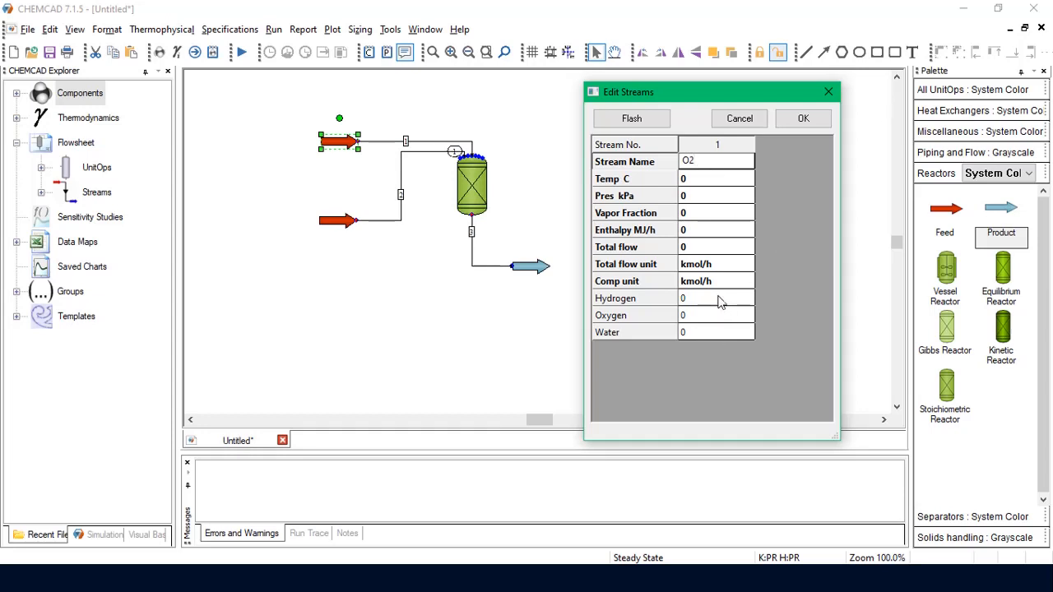
{"action": "left_click", "coordinate": [751, 285]}
{"action": "left_click", "coordinate": [748, 282]}
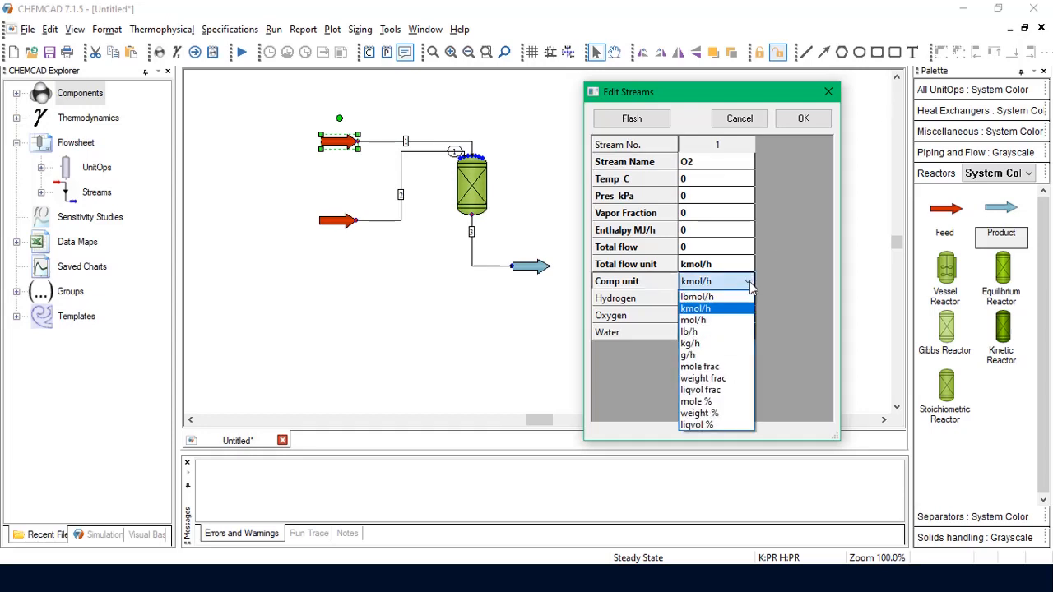
{"action": "left_click", "coordinate": [724, 324]}
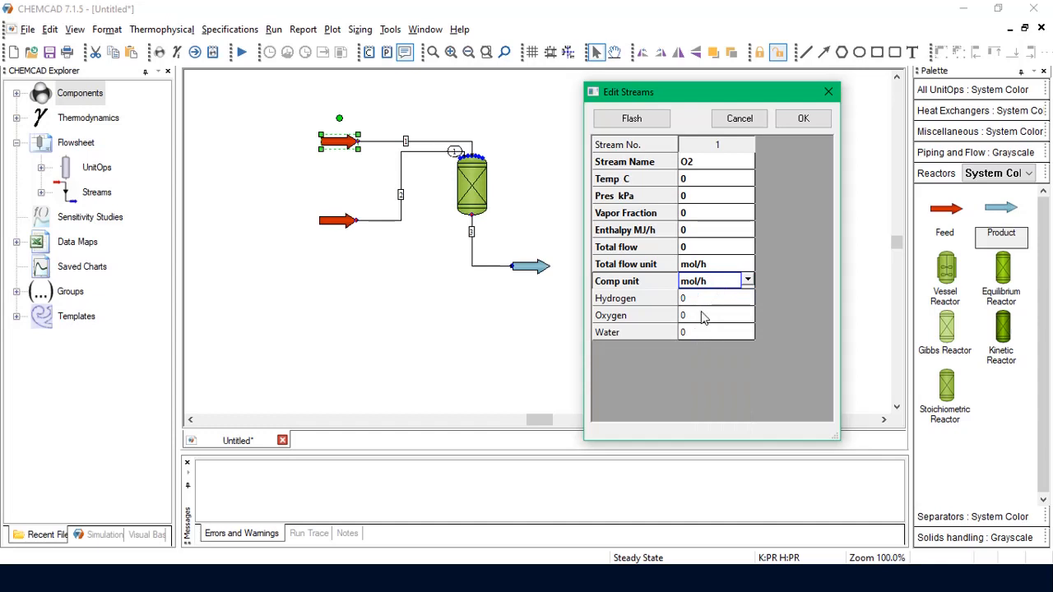
{"action": "left_click", "coordinate": [703, 318]}
{"action": "type", "text": "1"}
Step: Set the O2 stream's temperature to 25 °C and pressure to 101.3 kPa, and accept the stream data
{"action": "left_click", "coordinate": [705, 183]}
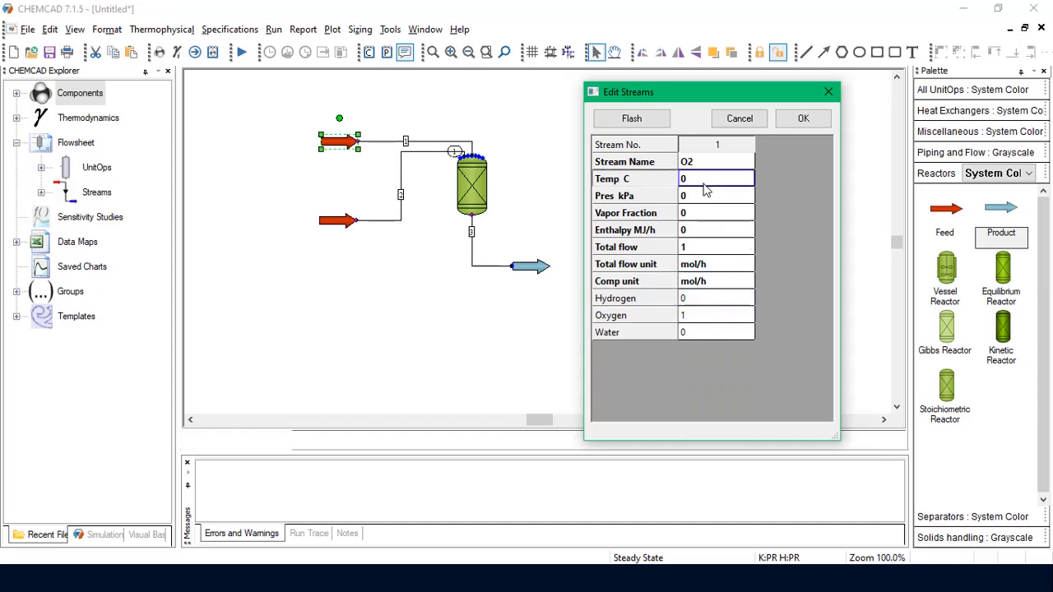
{"action": "type", "text": "25"}
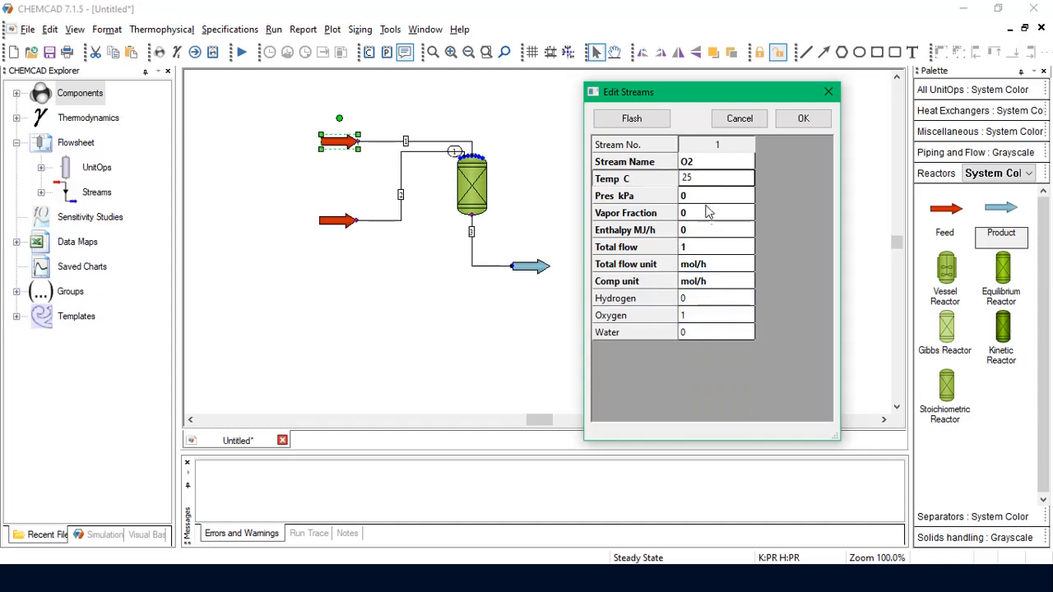
{"action": "left_click", "coordinate": [705, 197]}
{"action": "type", "text": "101"}
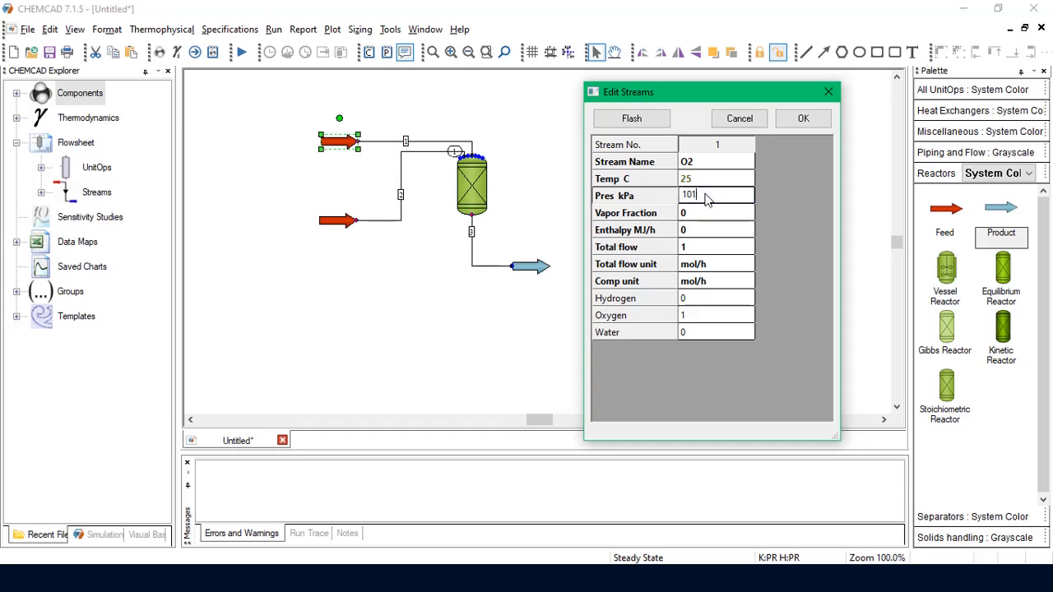
{"action": "type", "text": ".3"}
{"action": "left_click", "coordinate": [802, 119]}
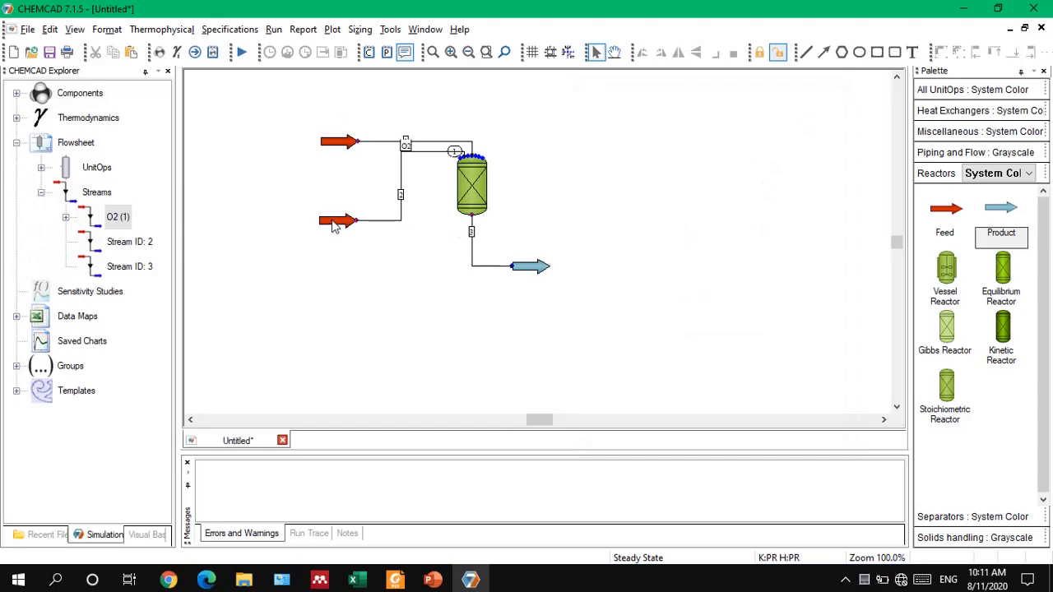
Step: Open the lower feed's stream data, check the reaction and basis on the PowerPoint slide, and return to CHEMCAD
{"action": "double_click", "coordinate": [335, 227]}
{"action": "mouse_move", "coordinate": [433, 581]}
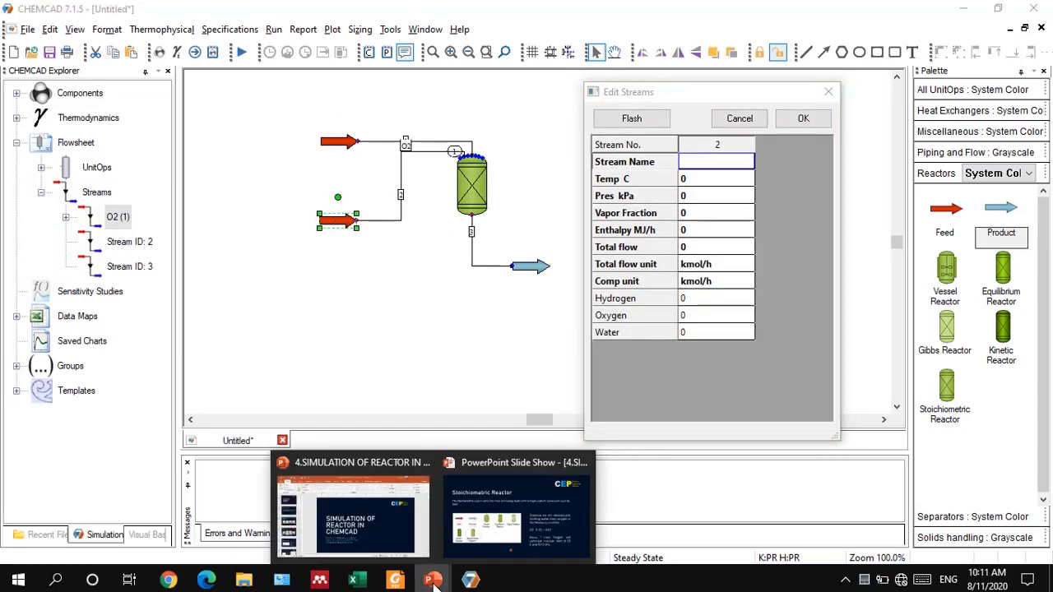
{"action": "left_click", "coordinate": [480, 534]}
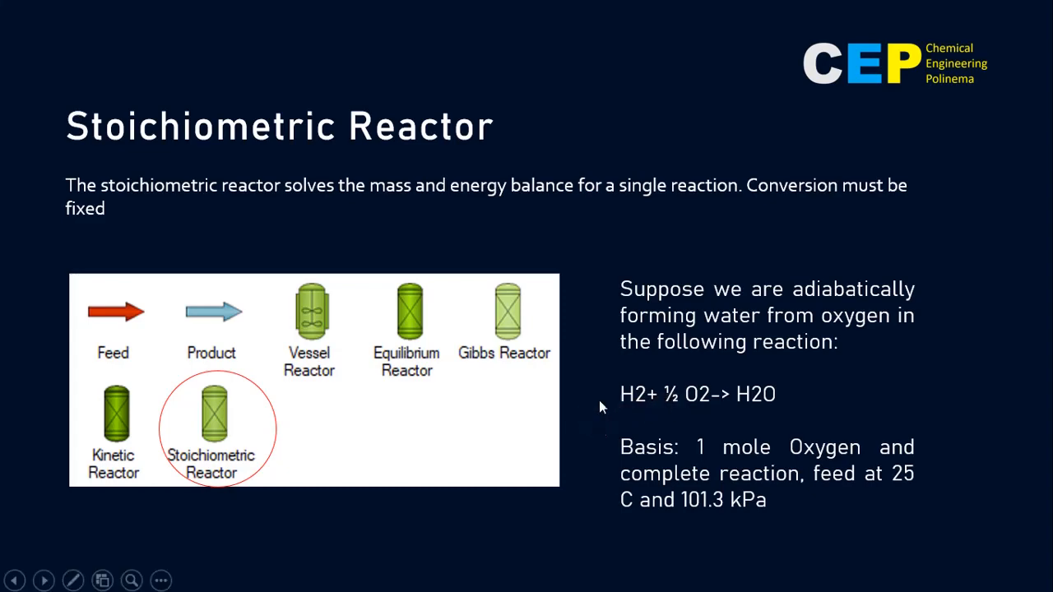
{"action": "key", "text": "super"}
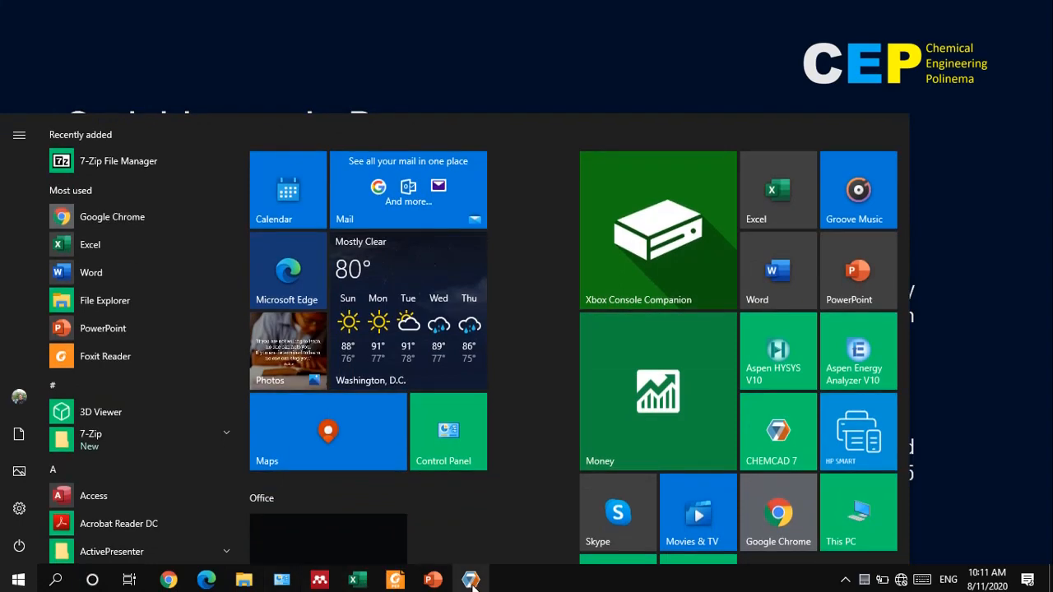
{"action": "left_click", "coordinate": [471, 580]}
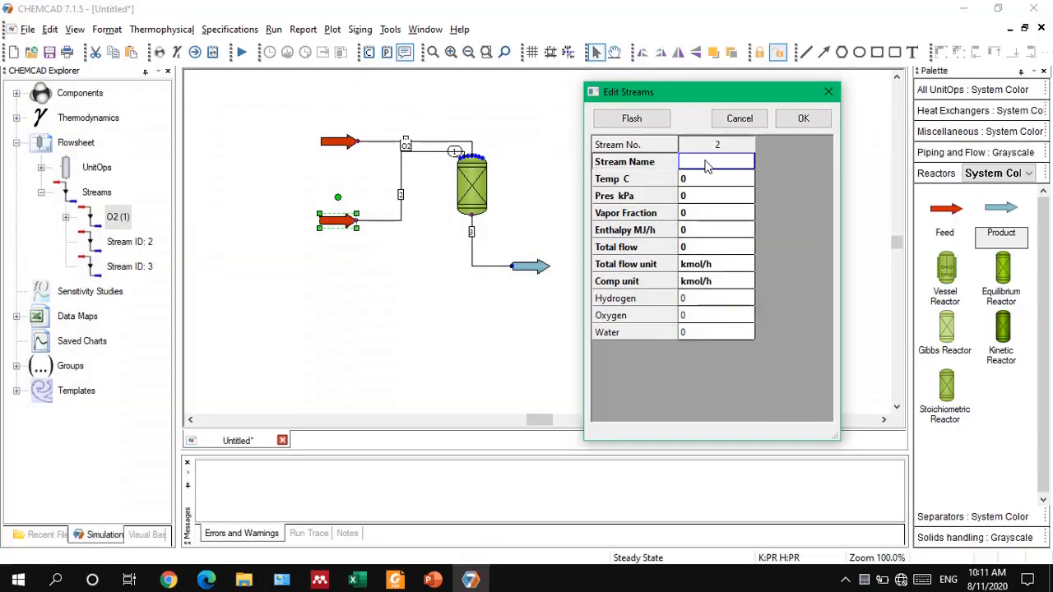
Step: Name the lower feed stream H2, set its component unit to mol/h and its hydrogen flow to 2
{"action": "type", "text": "H2"}
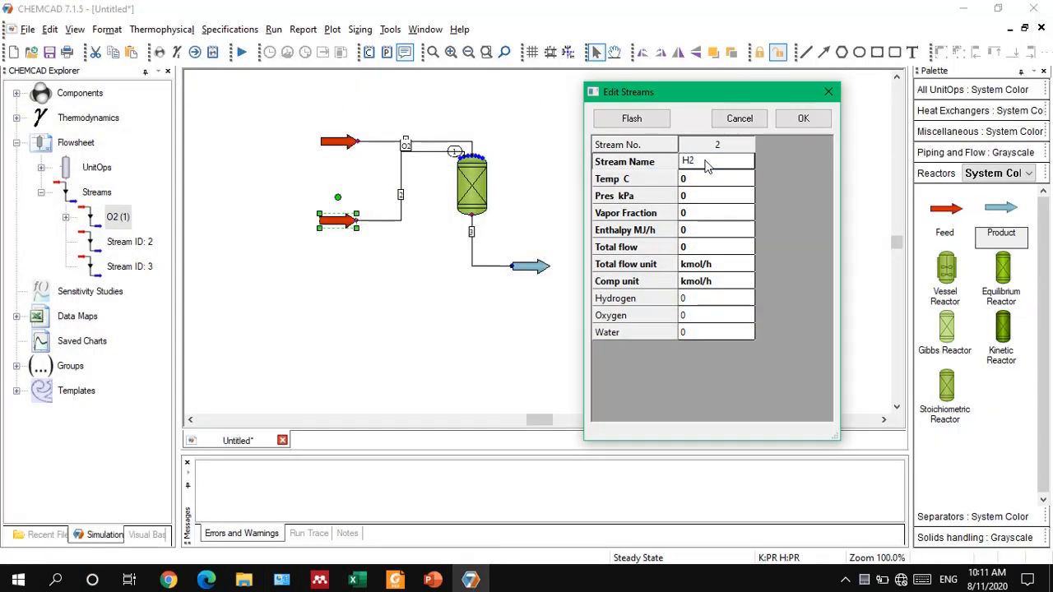
{"action": "left_click", "coordinate": [704, 296]}
{"action": "left_click", "coordinate": [748, 286]}
{"action": "left_click", "coordinate": [746, 284]}
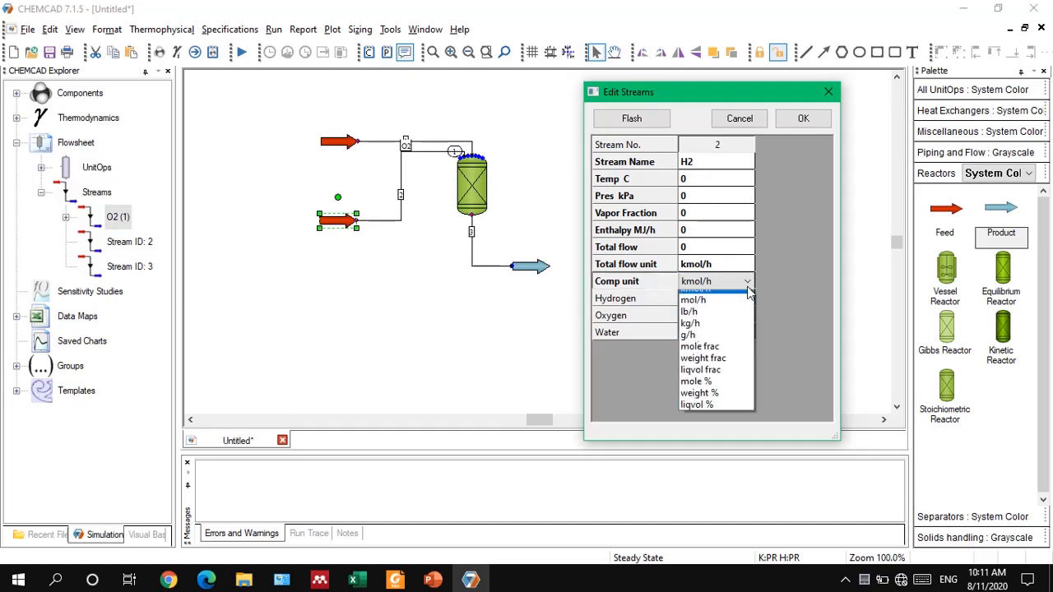
{"action": "left_click", "coordinate": [715, 310]}
{"action": "left_click", "coordinate": [712, 298]}
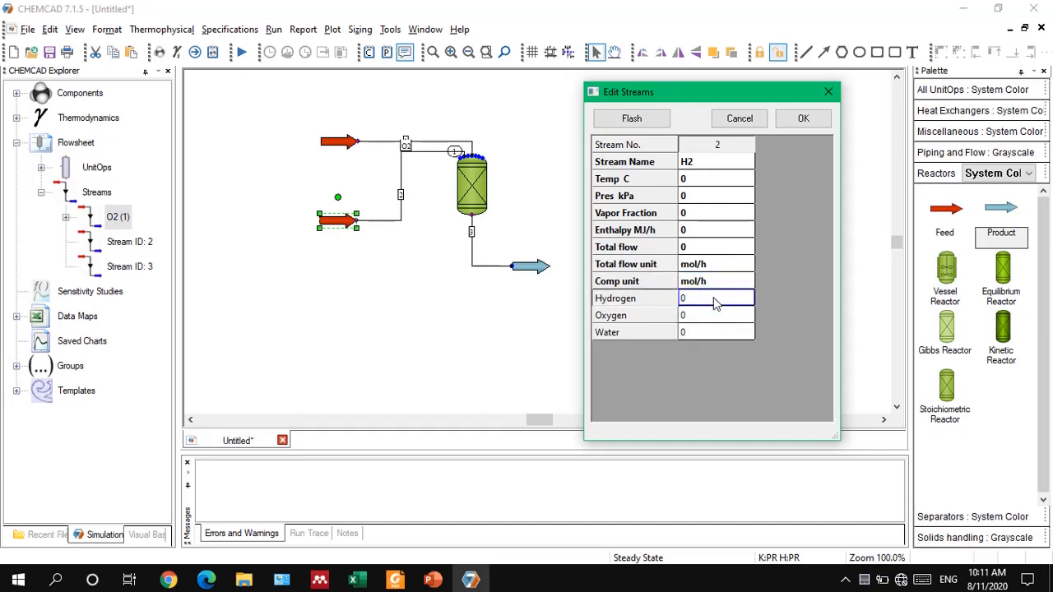
{"action": "type", "text": "2"}
Step: Set the H2 stream to 25 °C and 101.3 kPa, flash it, and accept the stream data
{"action": "left_click", "coordinate": [709, 183]}
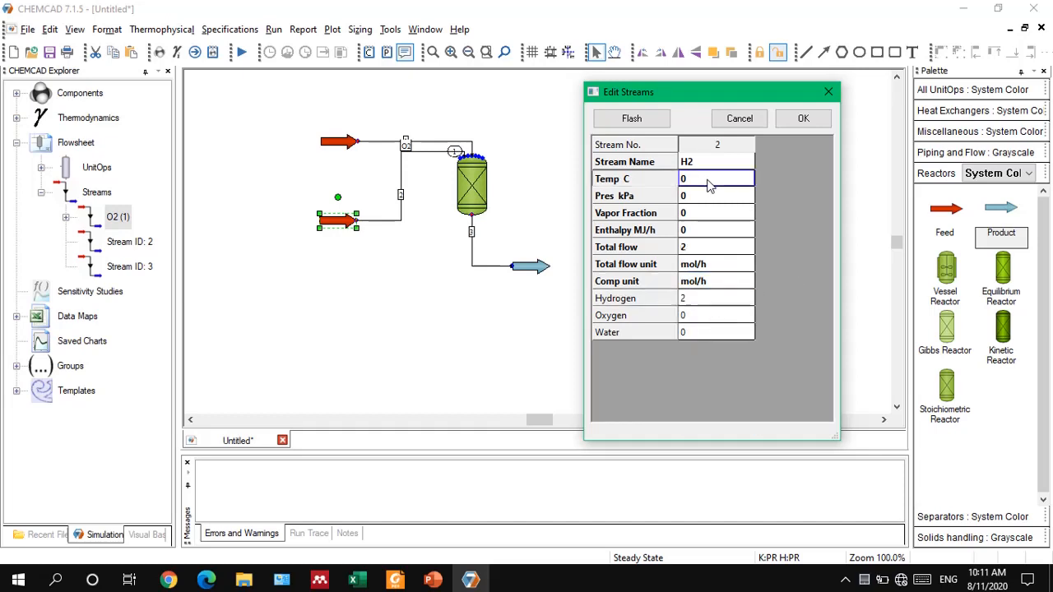
{"action": "type", "text": "25"}
{"action": "left_click", "coordinate": [711, 196]}
{"action": "type", "text": "1"}
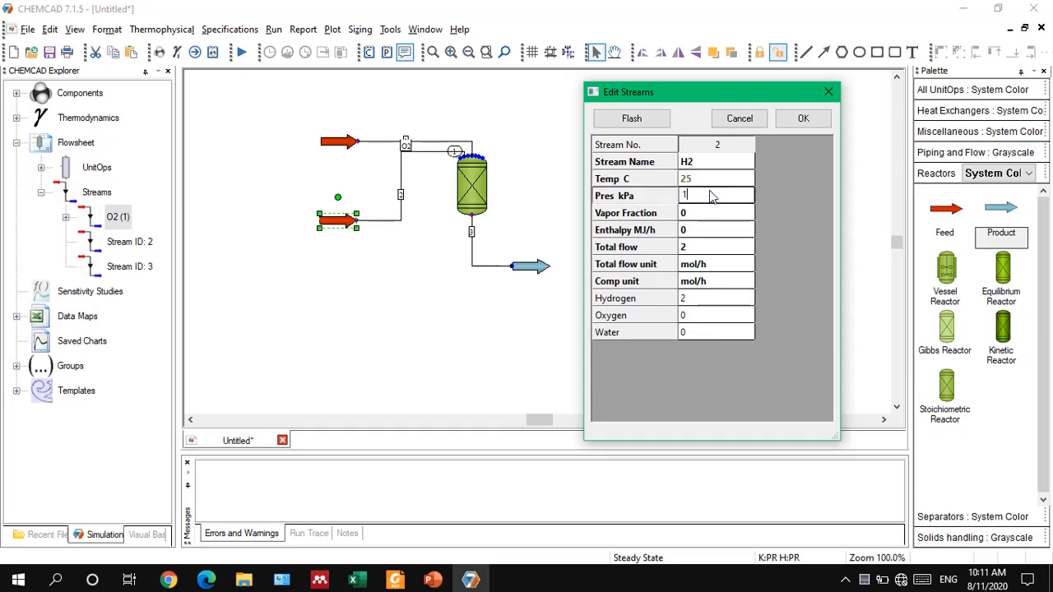
{"action": "type", "text": "01.3"}
{"action": "left_click", "coordinate": [631, 119]}
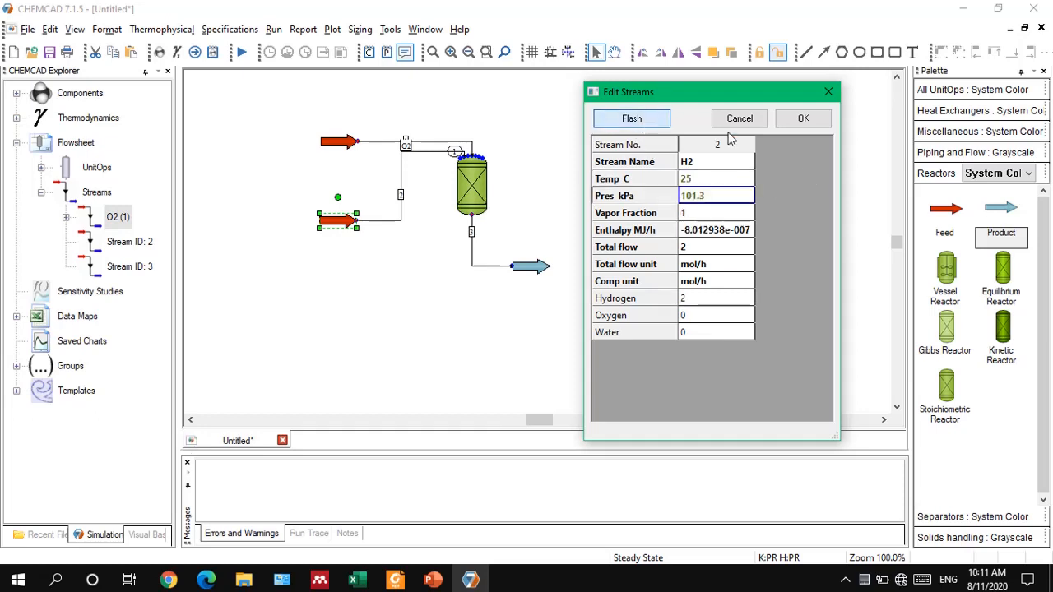
{"action": "left_click", "coordinate": [801, 119]}
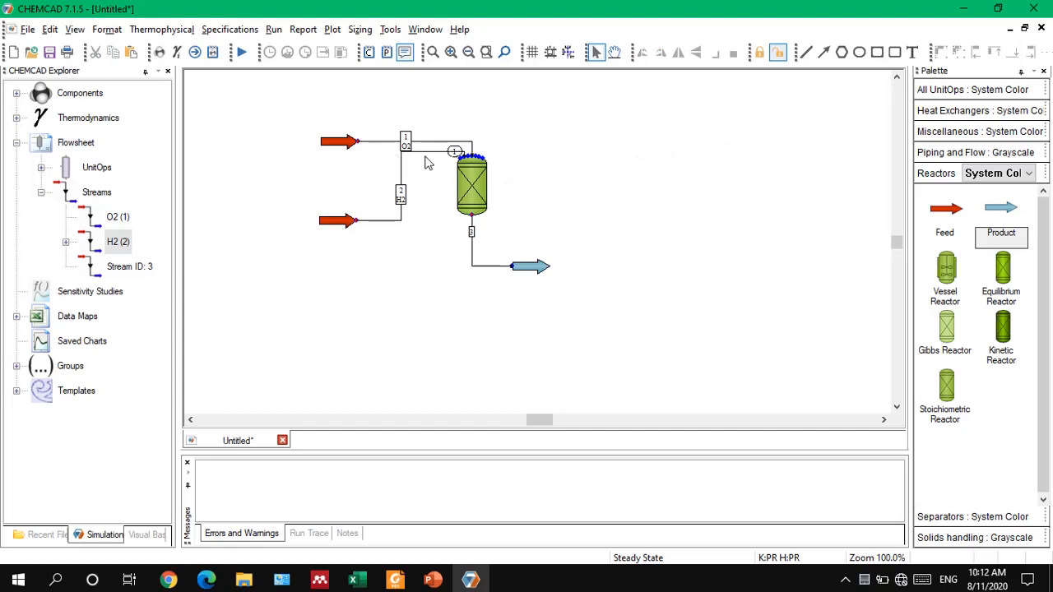
Step: Move the reactor slightly down and lower the horizontal segment of the H2 stream entering it
{"action": "left_click", "coordinate": [470, 197]}
{"action": "left_click_drag", "start_coordinate": [469, 197], "coordinate": [469, 212]}
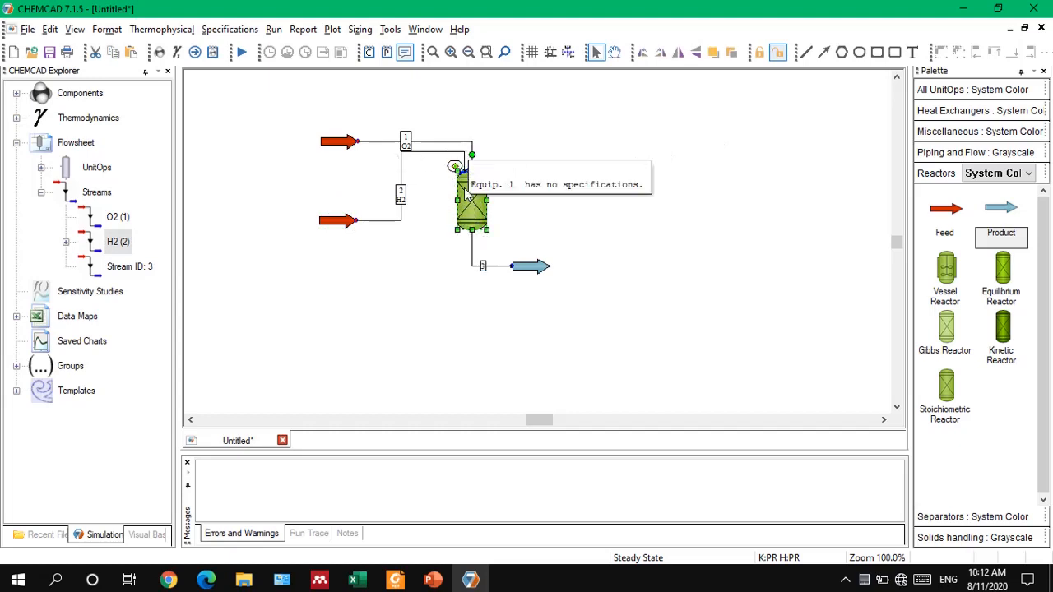
{"action": "left_click", "coordinate": [441, 153]}
{"action": "left_click_drag", "start_coordinate": [434, 153], "coordinate": [436, 167]}
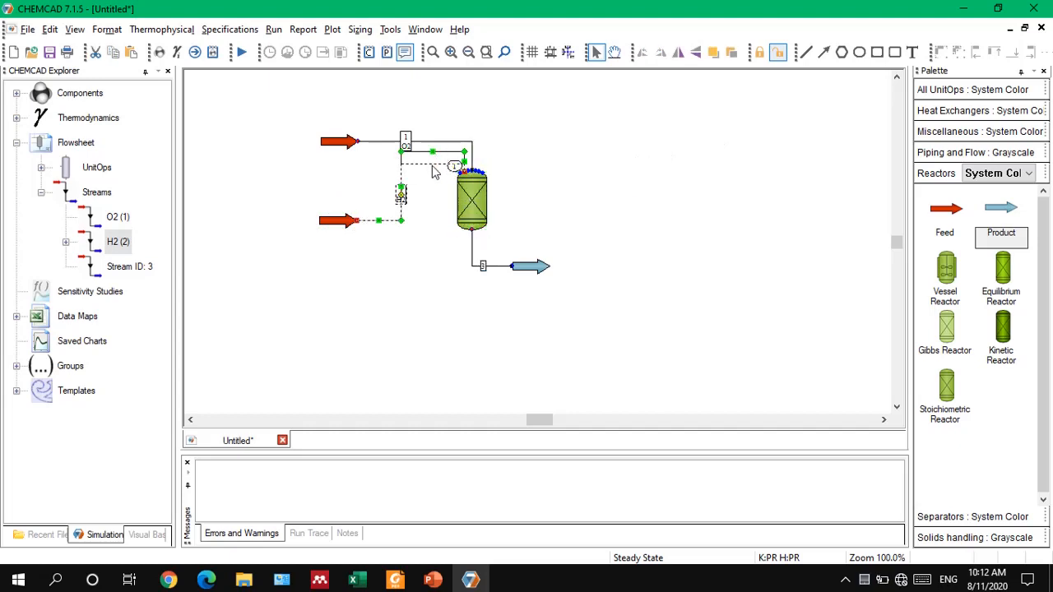
Step: Open the reactor's specifications and set adiabatic thermal mode, oxygen as key component and a fractional conversion of 1
{"action": "left_click", "coordinate": [471, 197]}
{"action": "double_click", "coordinate": [471, 198]}
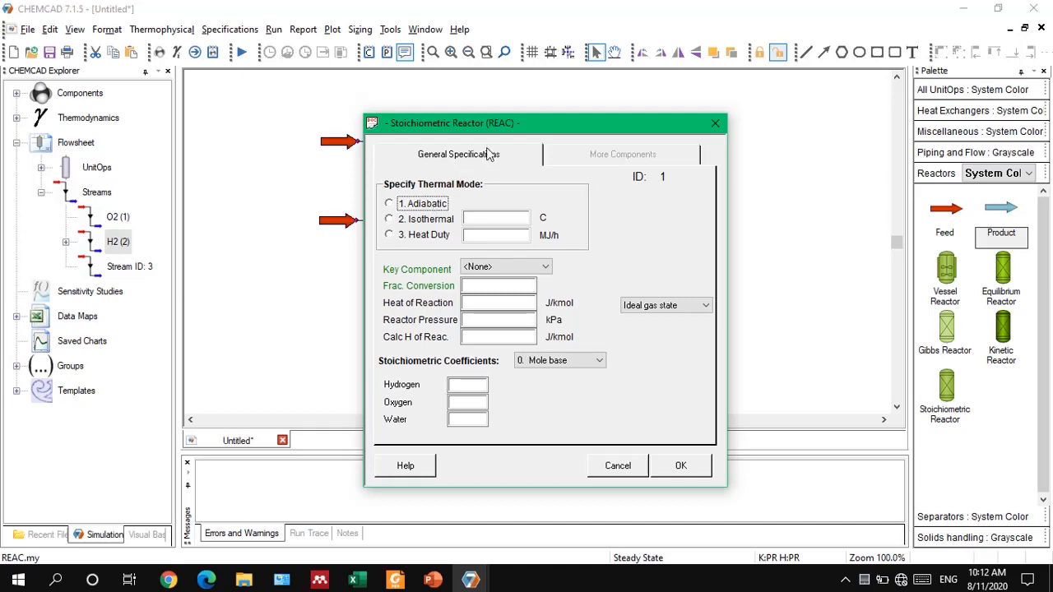
{"action": "left_click_drag", "start_coordinate": [494, 123], "coordinate": [699, 102]}
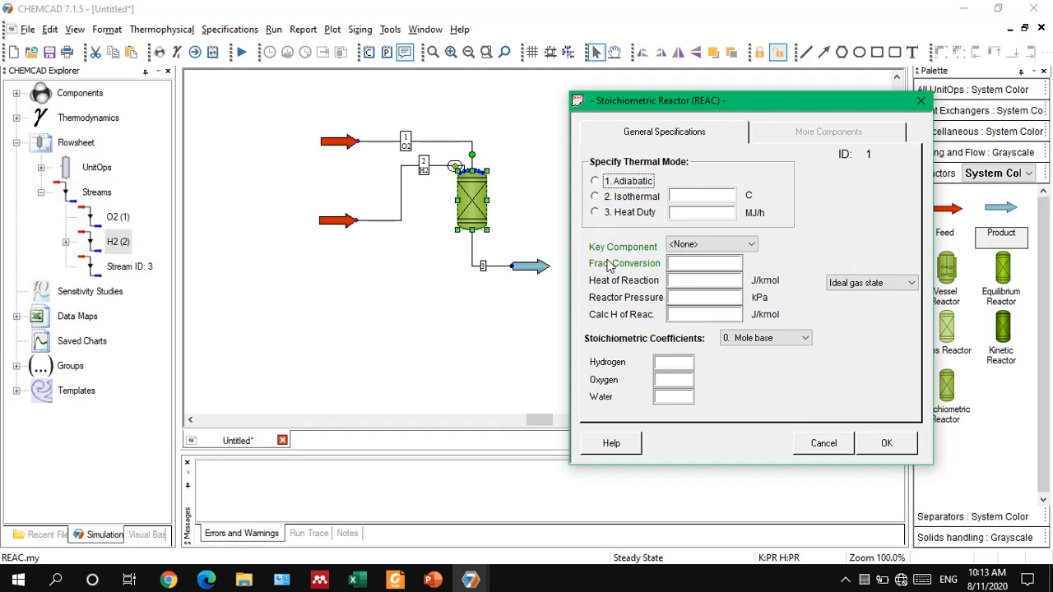
{"action": "left_click", "coordinate": [595, 180]}
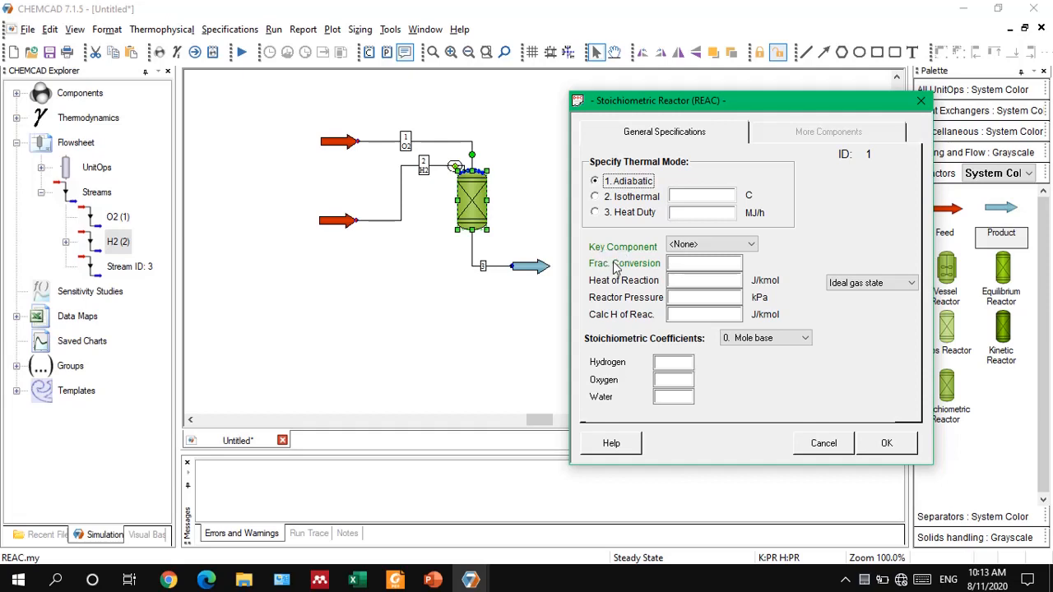
{"action": "left_click", "coordinate": [712, 244]}
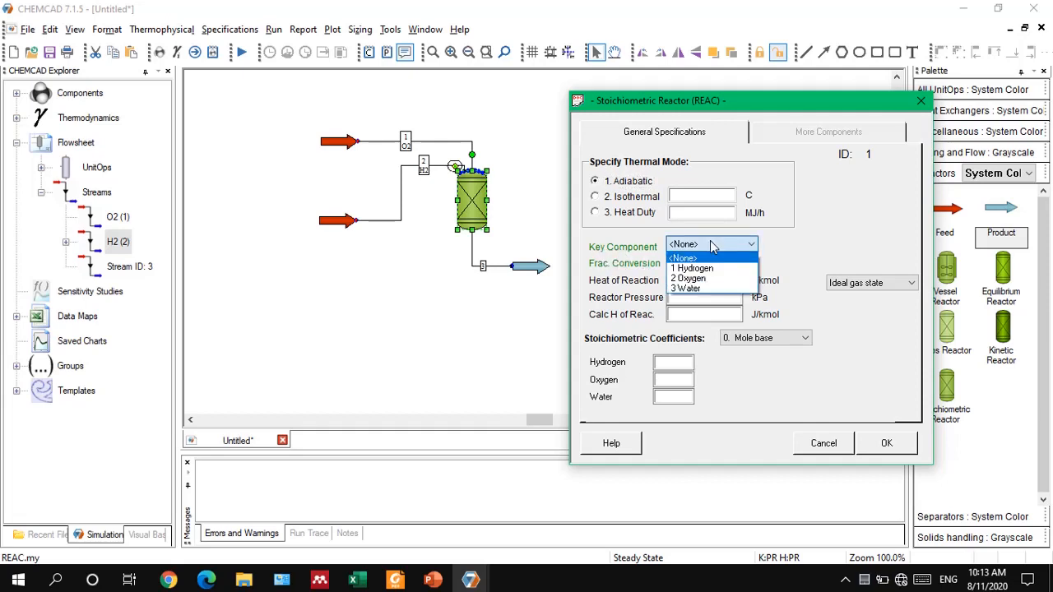
{"action": "left_click", "coordinate": [695, 278]}
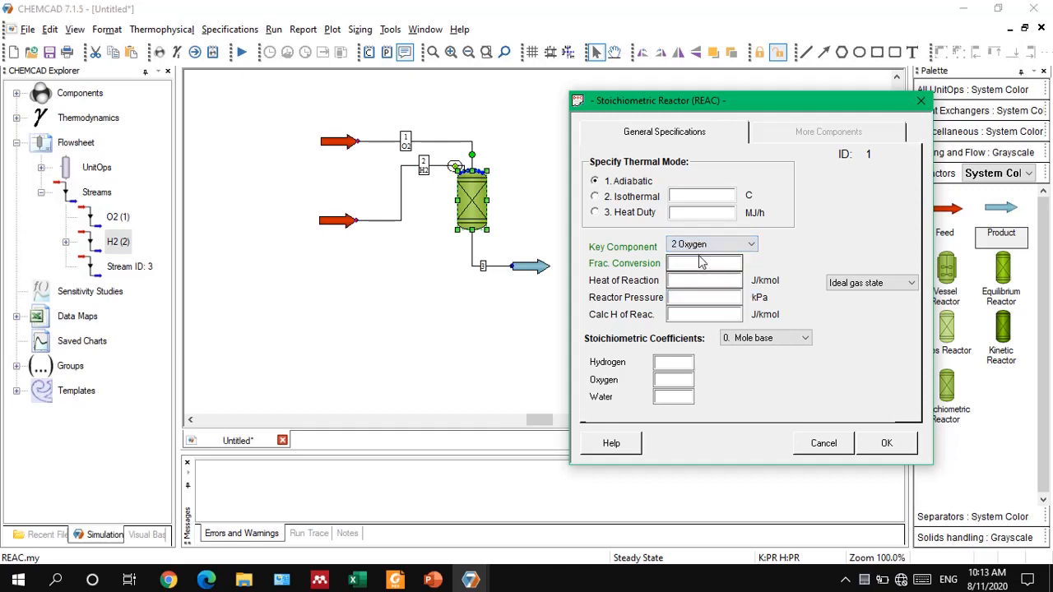
{"action": "left_click", "coordinate": [700, 263]}
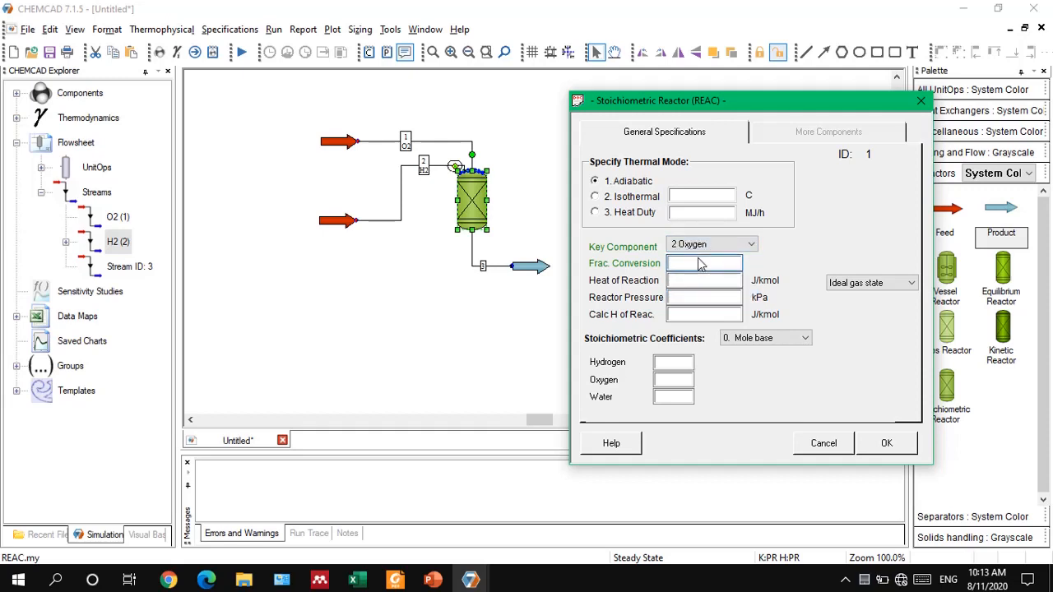
{"action": "type", "text": "1"}
Step: Enter the reactor's stoichiometric coefficients: hydrogen 1, oxygen -0.5 and water 1
{"action": "left_click", "coordinate": [673, 370]}
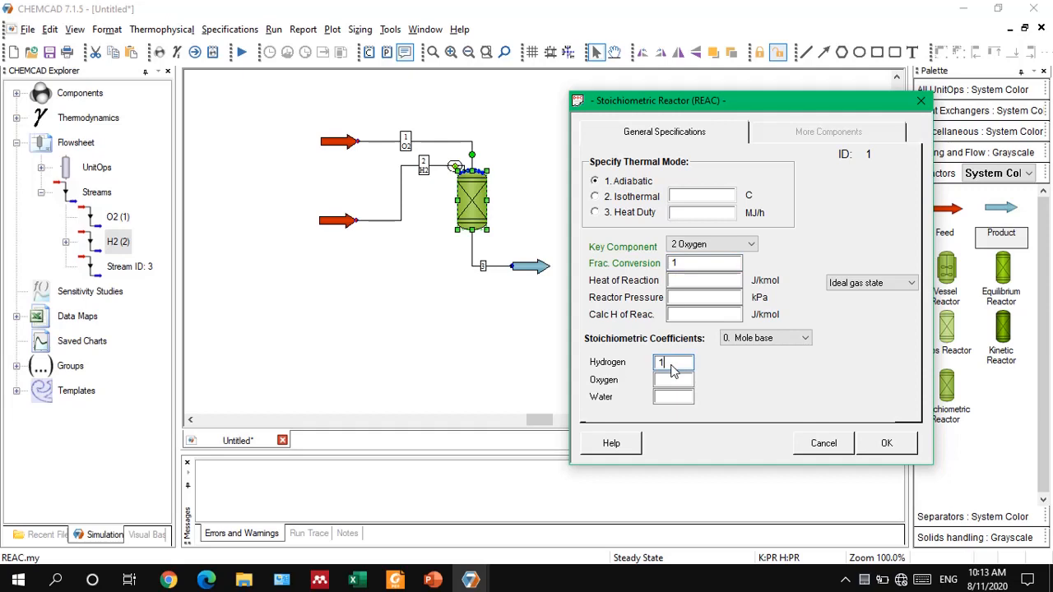
{"action": "left_click", "coordinate": [666, 383]}
{"action": "type", "text": "-0.5"}
{"action": "left_click", "coordinate": [666, 398]}
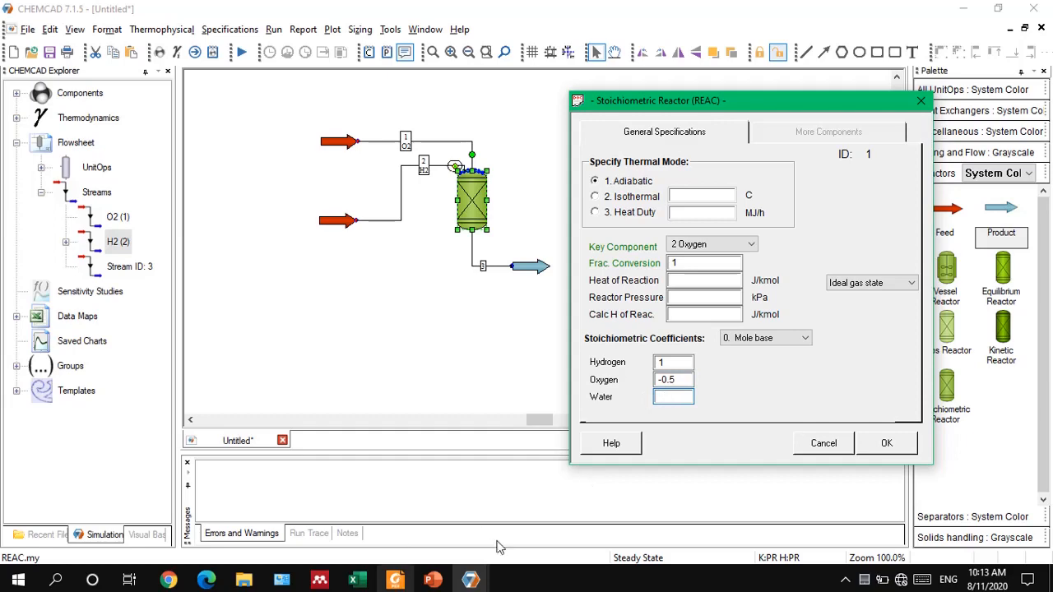
{"action": "type", "text": "1"}
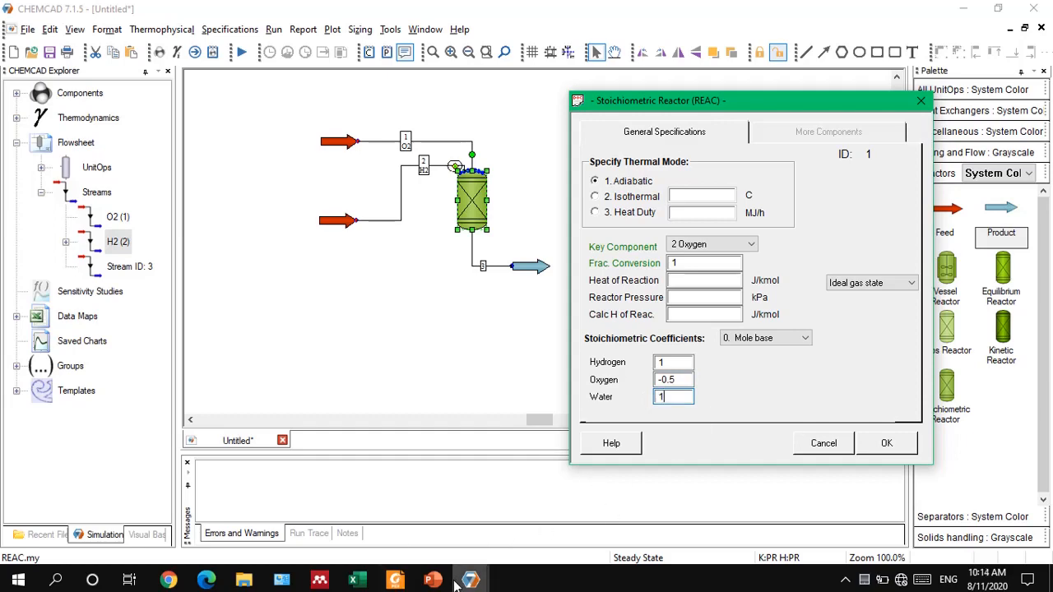
Step: Recheck the reaction on the PowerPoint slide, return to CHEMCAD and accept the reactor specifications
{"action": "mouse_move", "coordinate": [432, 580]}
{"action": "left_click", "coordinate": [505, 522]}
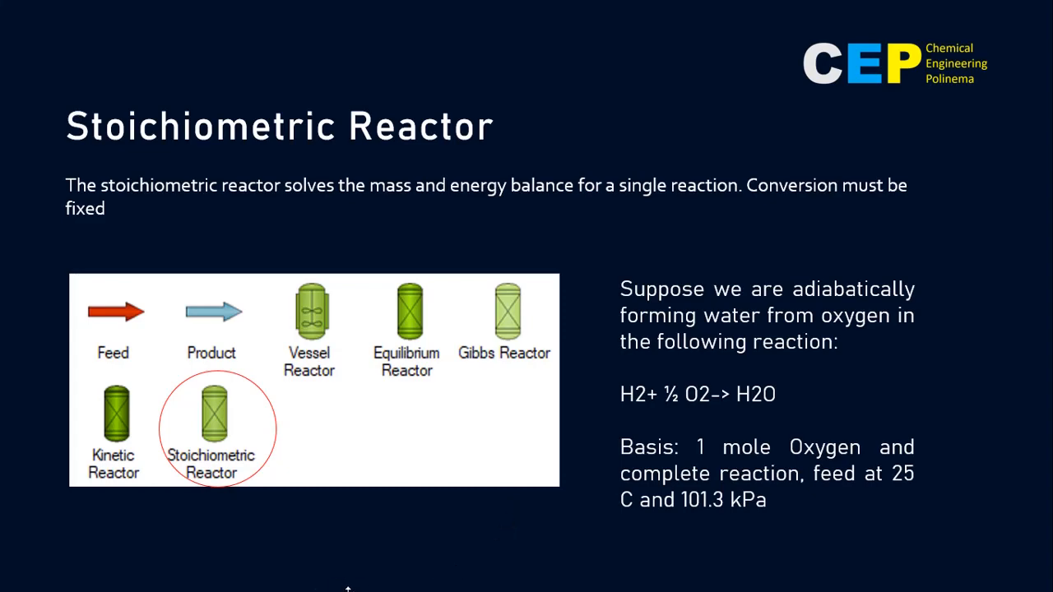
{"action": "key", "text": "super"}
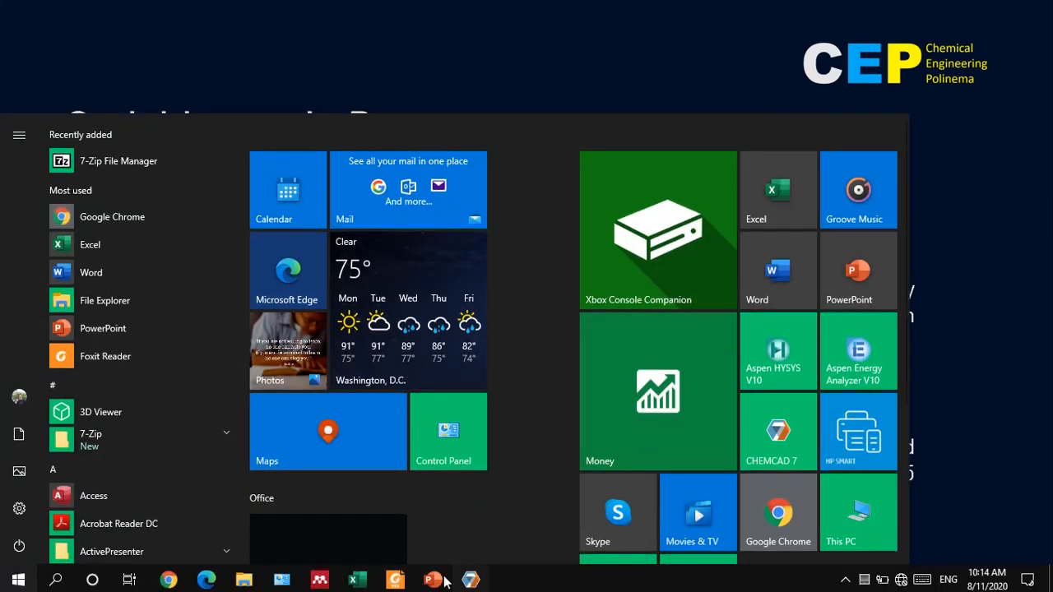
{"action": "mouse_move", "coordinate": [470, 580]}
{"action": "left_click", "coordinate": [455, 518]}
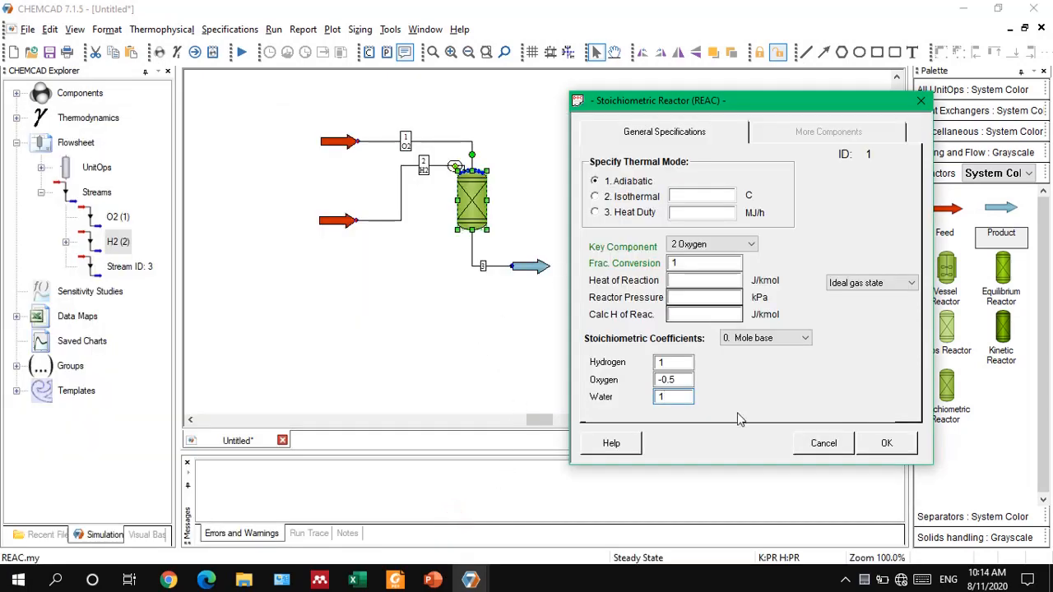
{"action": "left_click", "coordinate": [886, 444]}
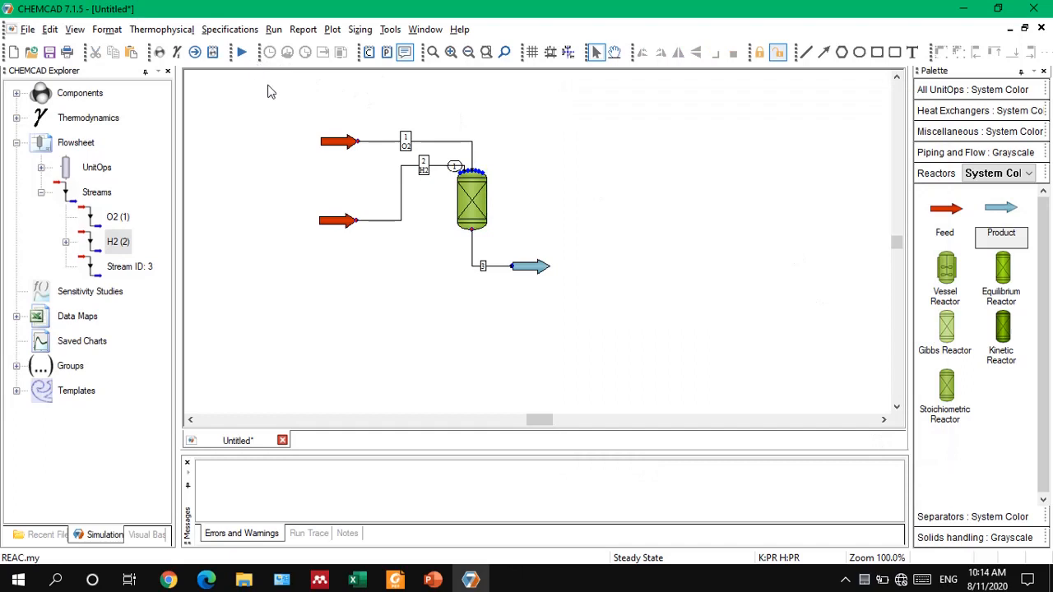
Step: Run the flowsheet simulation, dismiss the run messages and review the feed stream data
{"action": "left_click", "coordinate": [242, 53]}
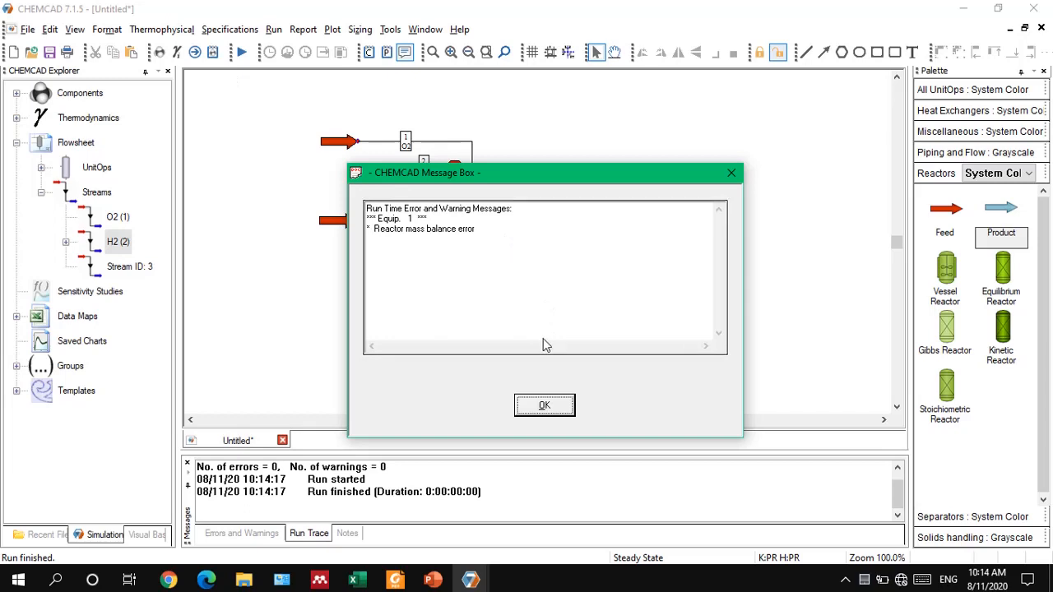
{"action": "left_click", "coordinate": [544, 407]}
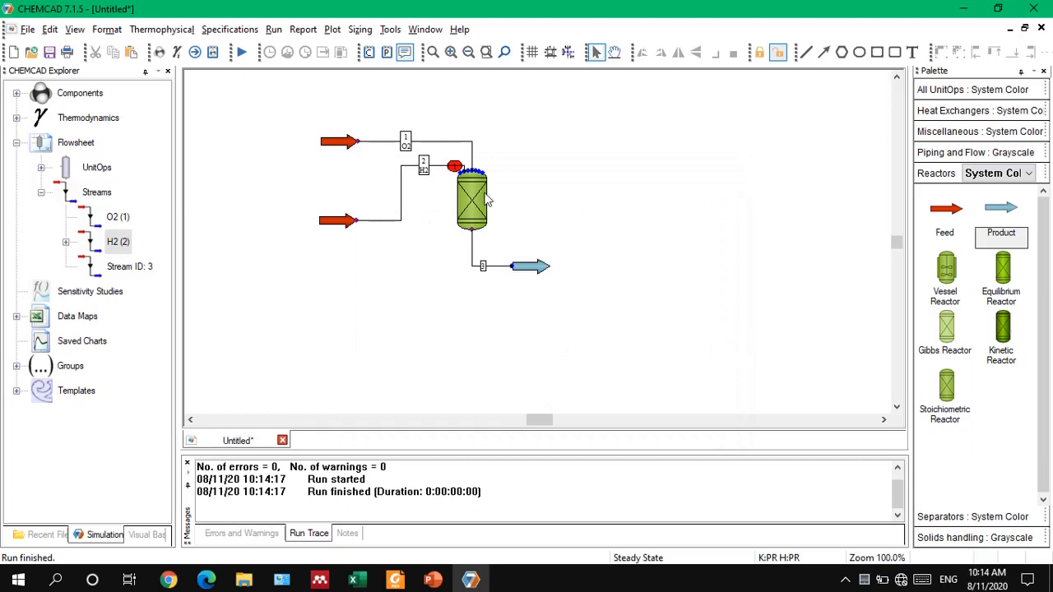
{"action": "mouse_move", "coordinate": [422, 170]}
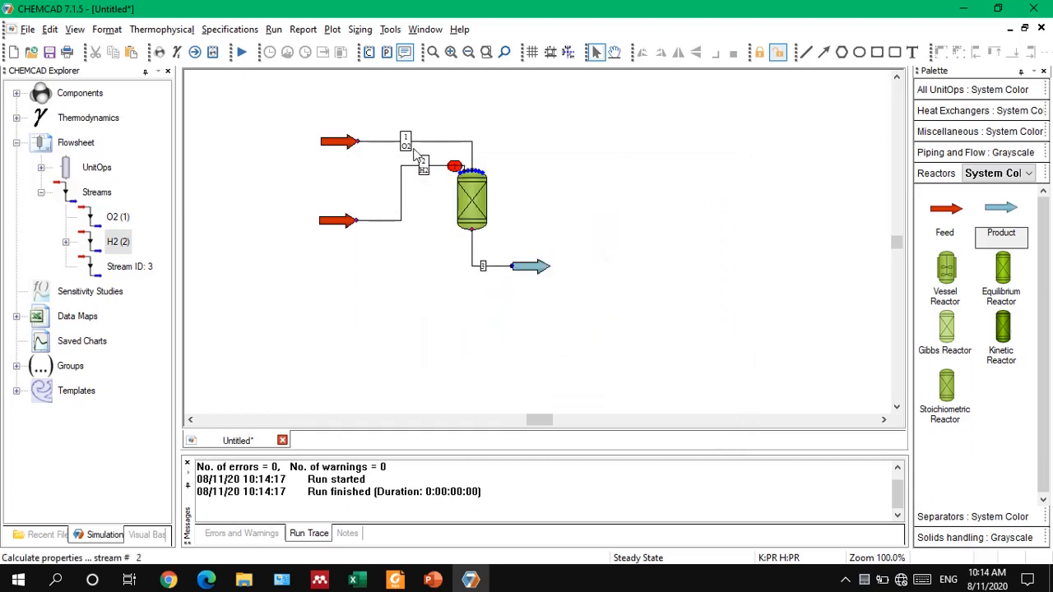
{"action": "mouse_move", "coordinate": [412, 144]}
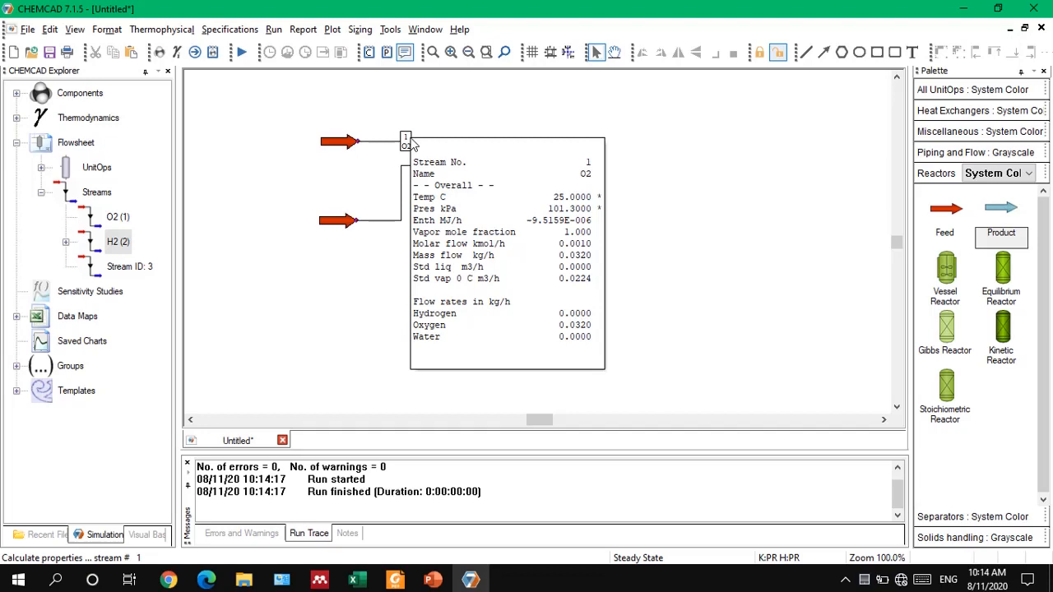
Step: Set hydrogen's stoichiometric coefficient to -1 in the reactor specifications and run the flowsheet again
{"action": "double_click", "coordinate": [479, 208]}
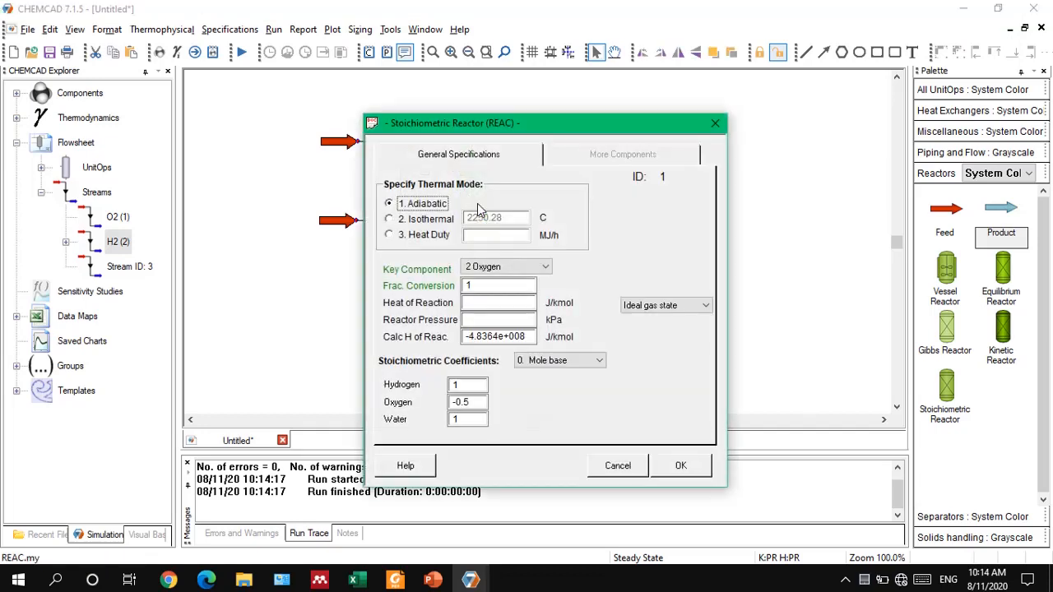
{"action": "left_click", "coordinate": [454, 385]}
{"action": "left_click", "coordinate": [463, 388]}
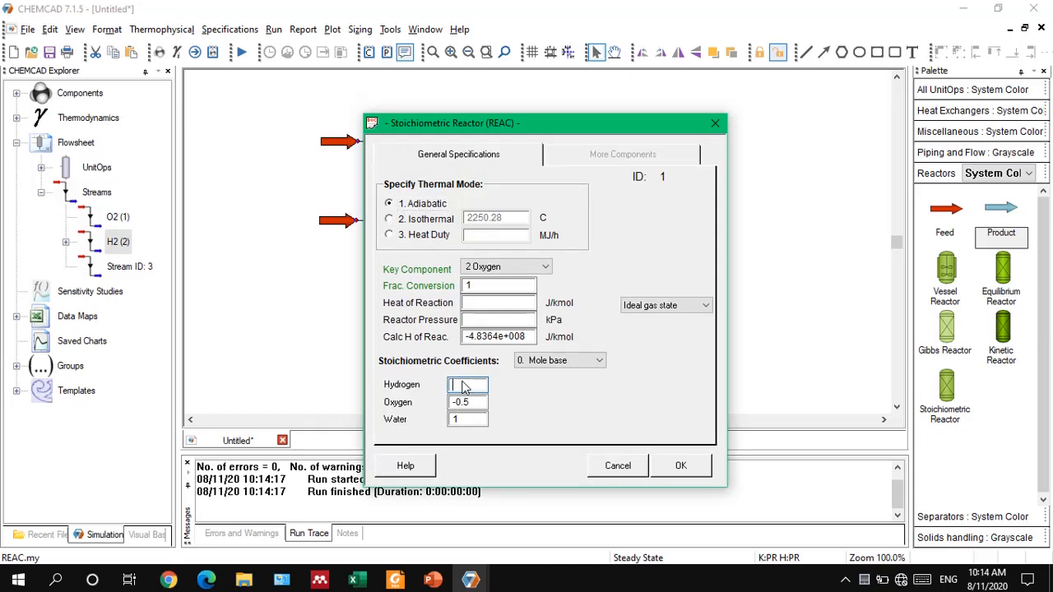
{"action": "type", "text": "-1"}
{"action": "left_click", "coordinate": [679, 467]}
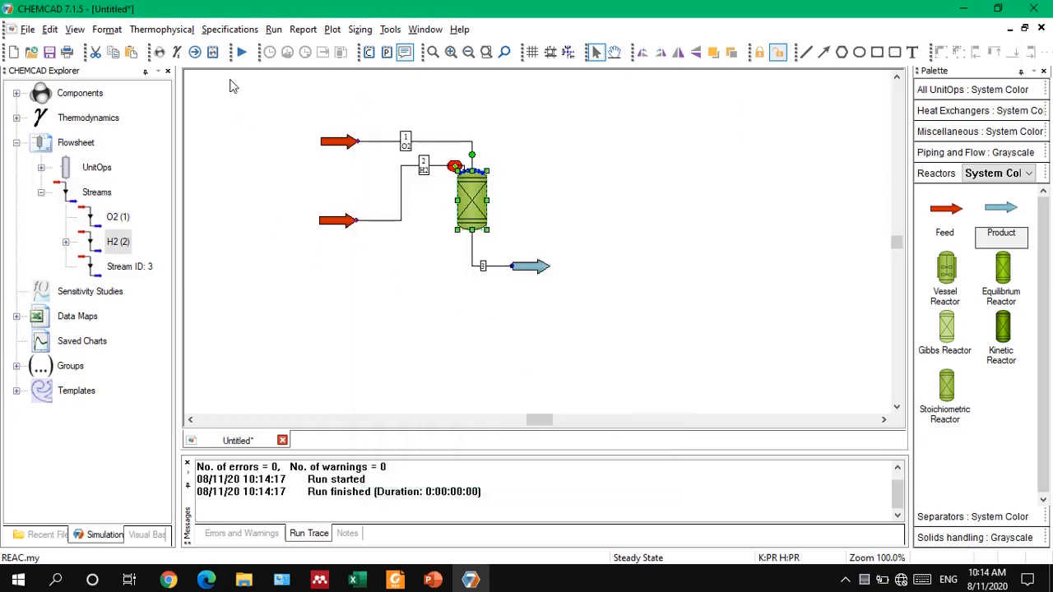
{"action": "left_click", "coordinate": [241, 54]}
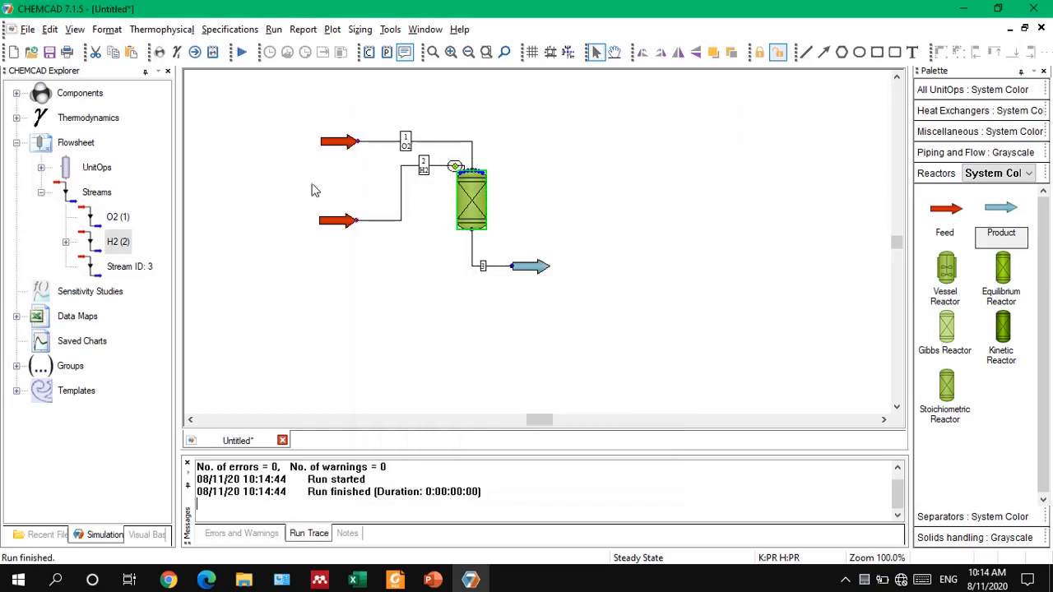
Step: Open the data of the reactor's product stream and set its component unit to mol/h
{"action": "double_click", "coordinate": [486, 272]}
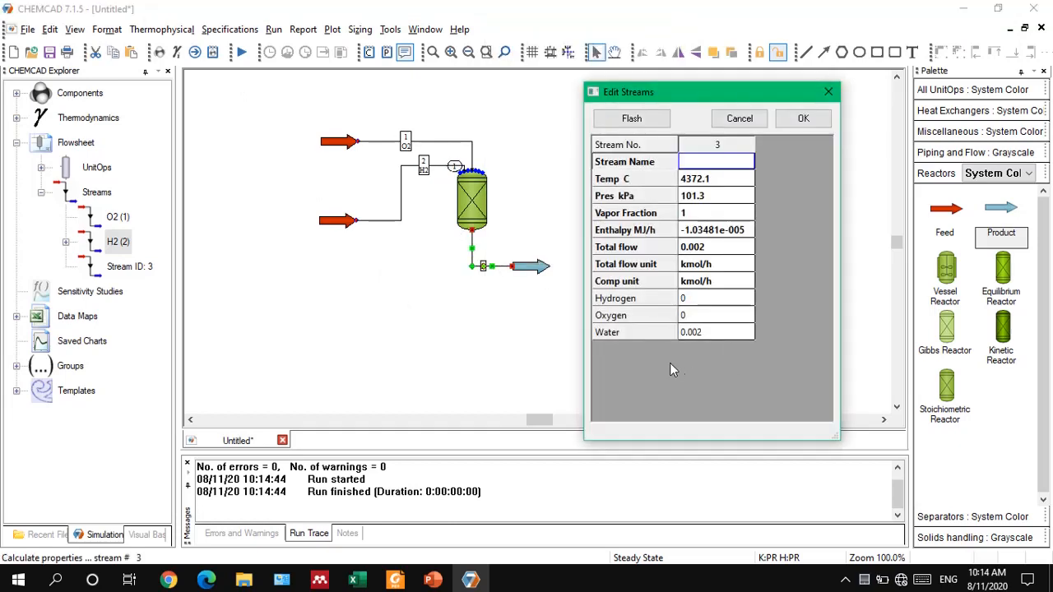
{"action": "left_click", "coordinate": [735, 282]}
{"action": "left_click", "coordinate": [749, 282]}
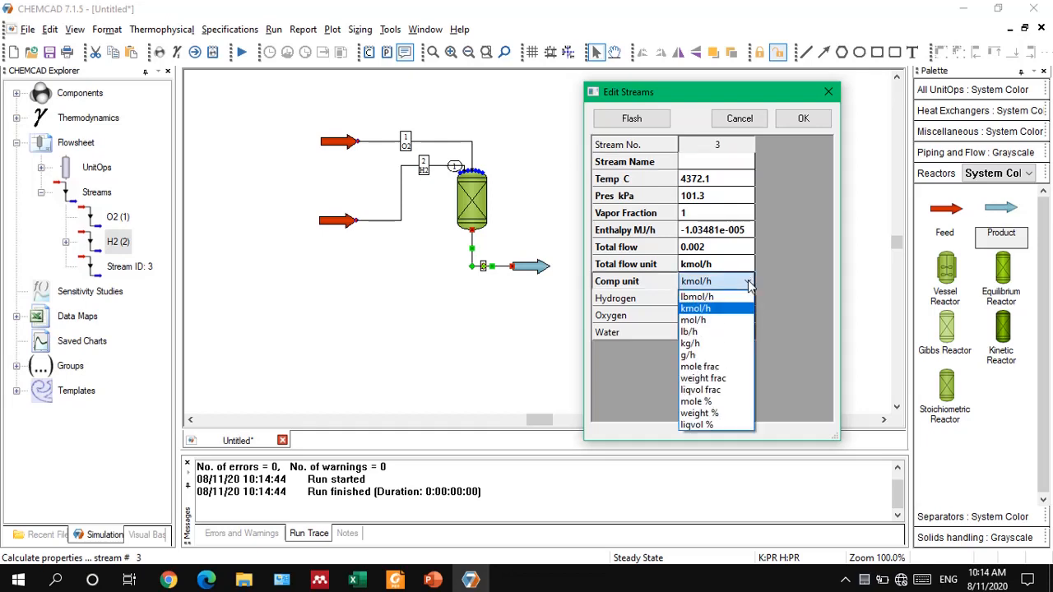
{"action": "left_click", "coordinate": [717, 320]}
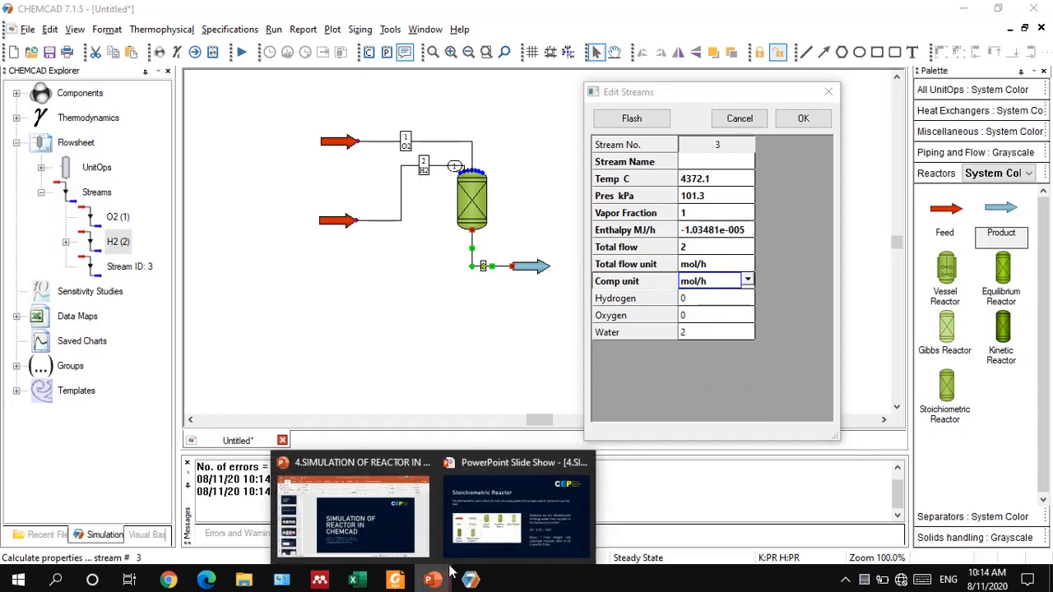
Step: Compare the product stream with the reaction on the PowerPoint slide, return to CHEMCAD and accept the stream data
{"action": "left_click", "coordinate": [501, 526]}
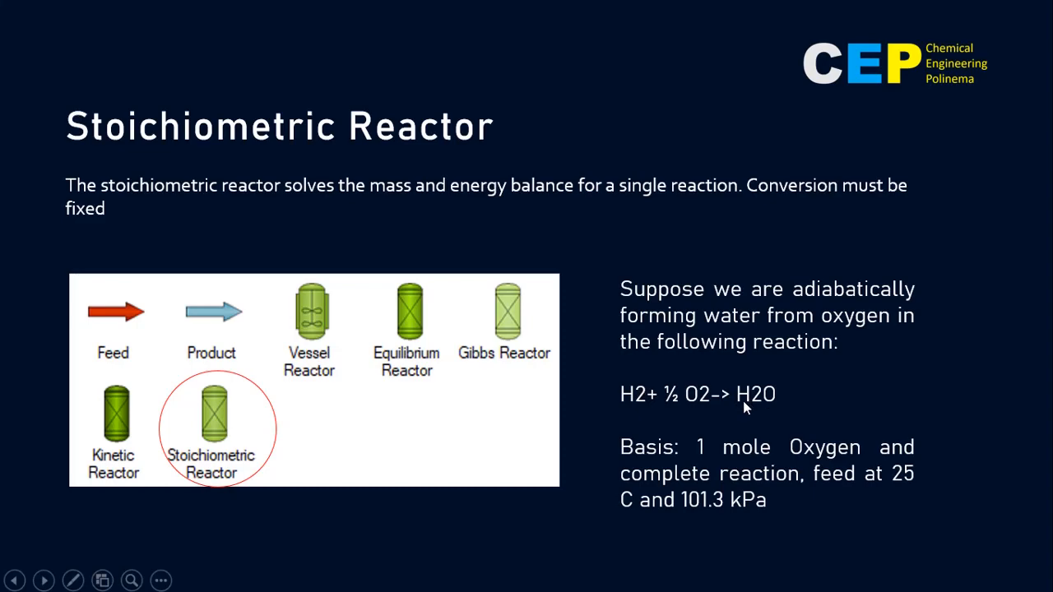
{"action": "key", "text": "Escape"}
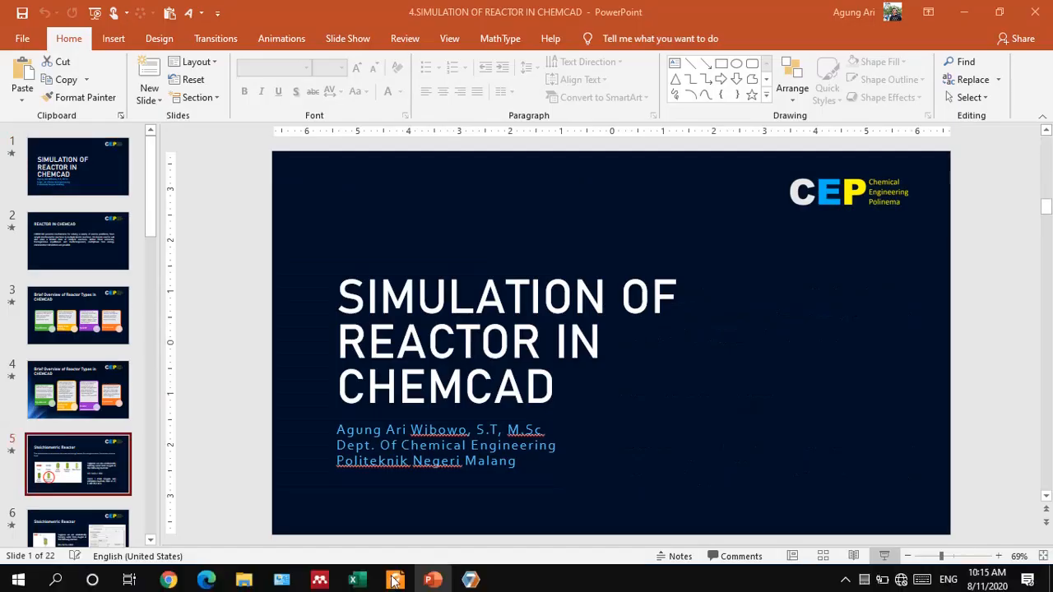
{"action": "left_click", "coordinate": [469, 580]}
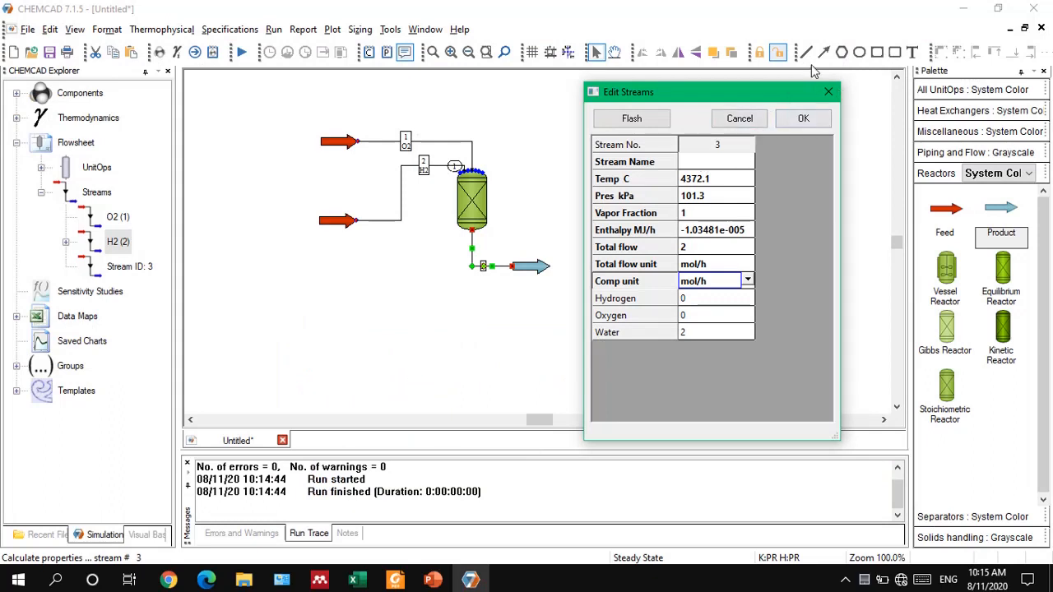
{"action": "left_click", "coordinate": [805, 119]}
{"action": "left_click", "coordinate": [809, 203]}
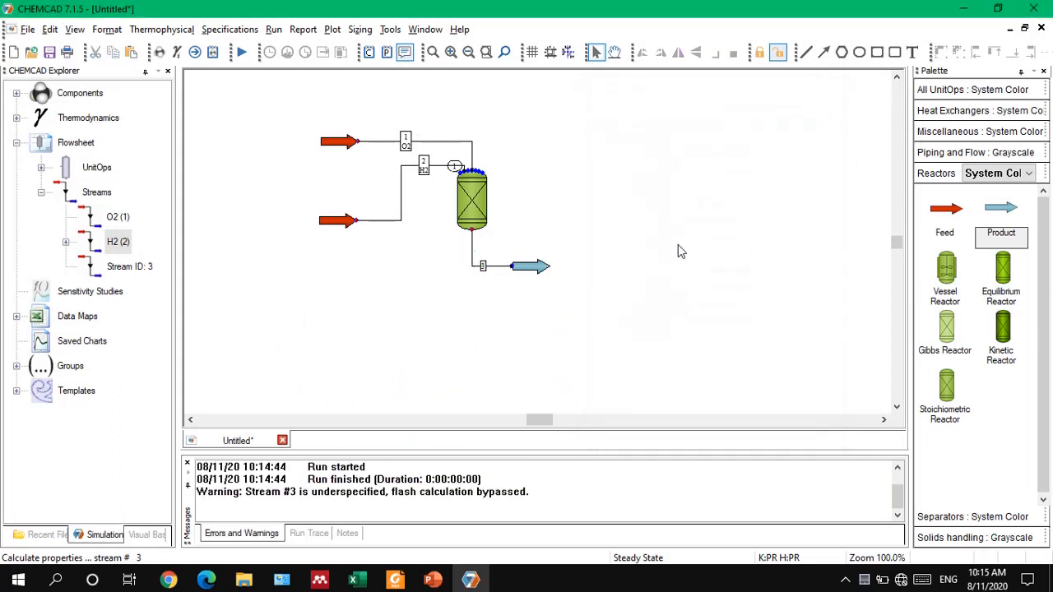
Step: Switch to PowerPoint and go to the Equilibrium Reactor slide to read the steam reformer reactions and feed conditions
{"action": "left_click", "coordinate": [434, 581]}
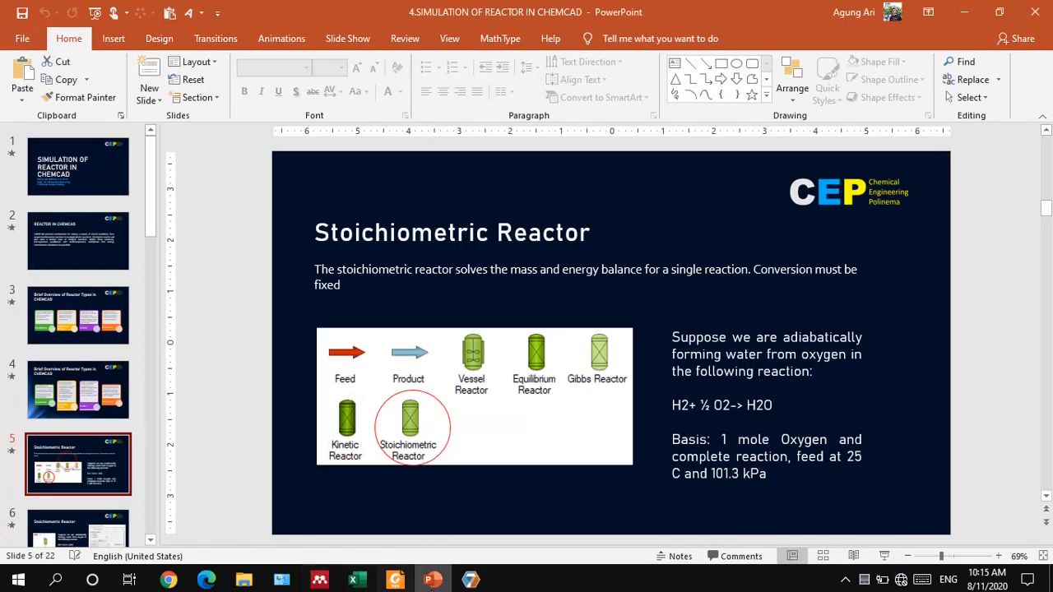
{"action": "left_click", "coordinate": [433, 581]}
{"action": "left_click", "coordinate": [434, 581]}
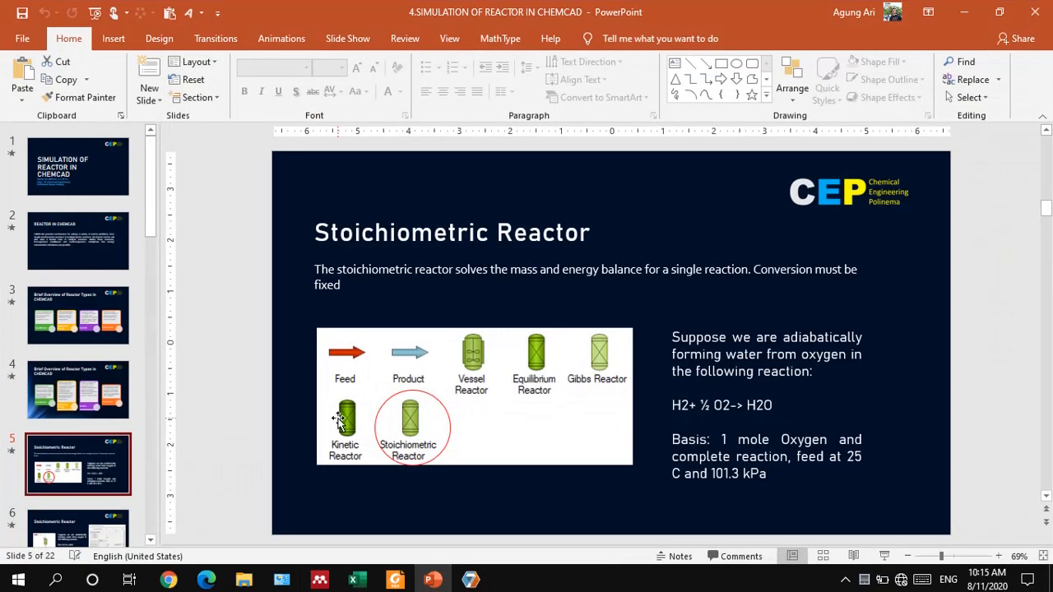
{"action": "scroll", "coordinate": [339, 421], "scroll_direction": "down", "scroll_amount": 1}
{"action": "scroll", "coordinate": [337, 418], "scroll_direction": "down", "scroll_amount": 1}
{"action": "scroll", "coordinate": [337, 420], "scroll_direction": "down", "scroll_amount": 2}
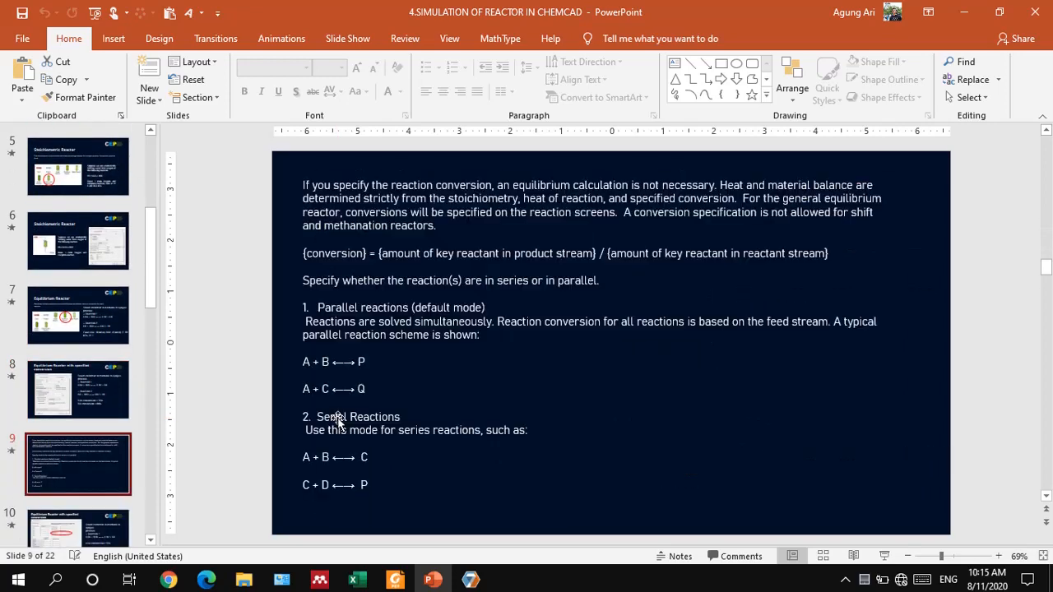
{"action": "scroll", "coordinate": [337, 420], "scroll_direction": "up", "scroll_amount": 2}
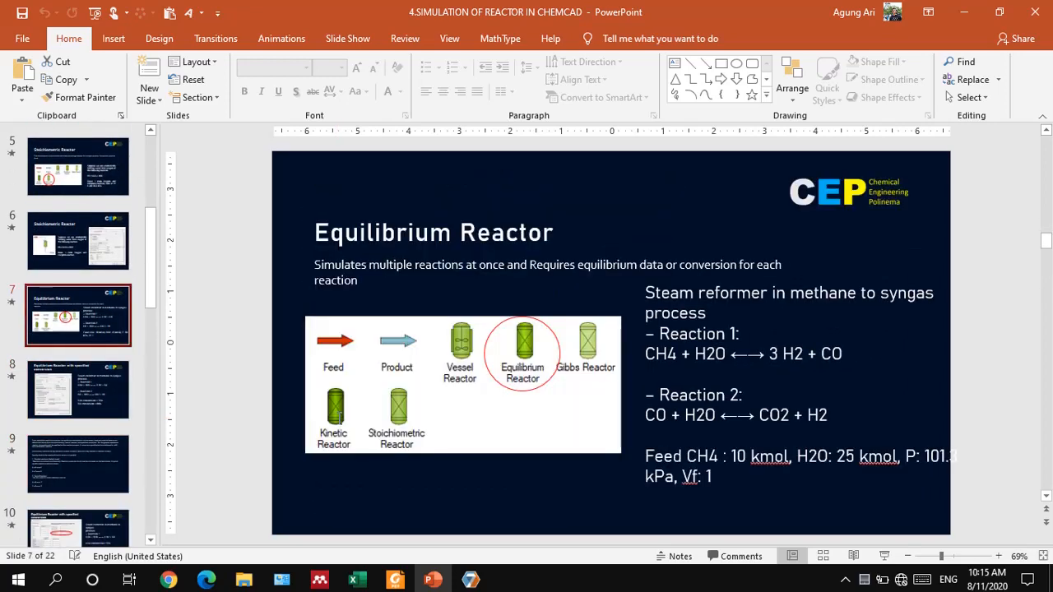
{"action": "scroll", "coordinate": [339, 418], "scroll_direction": "up", "scroll_amount": 1}
{"action": "scroll", "coordinate": [339, 418], "scroll_direction": "down", "scroll_amount": 1}
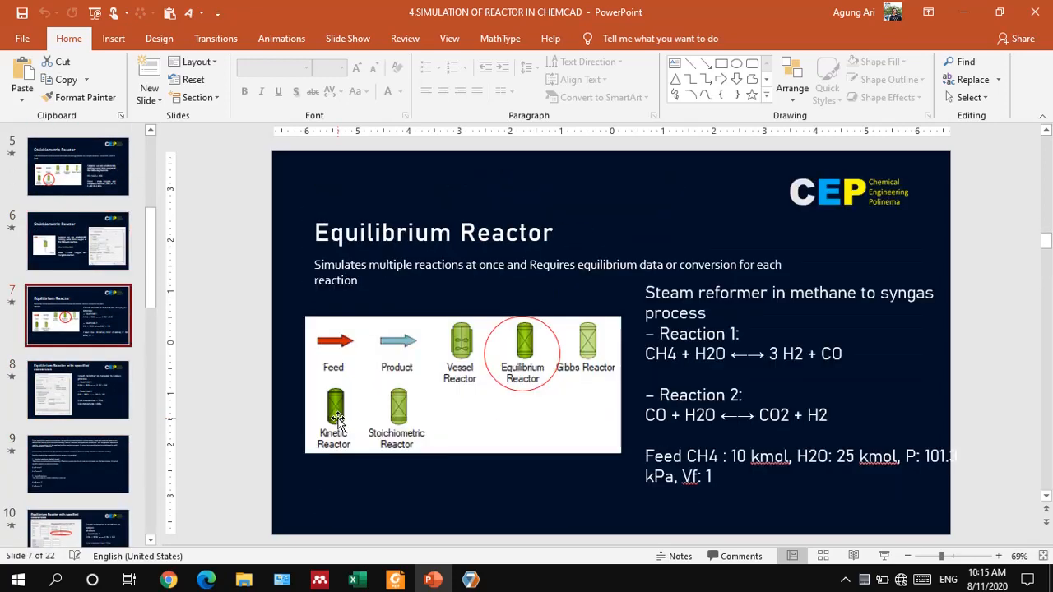
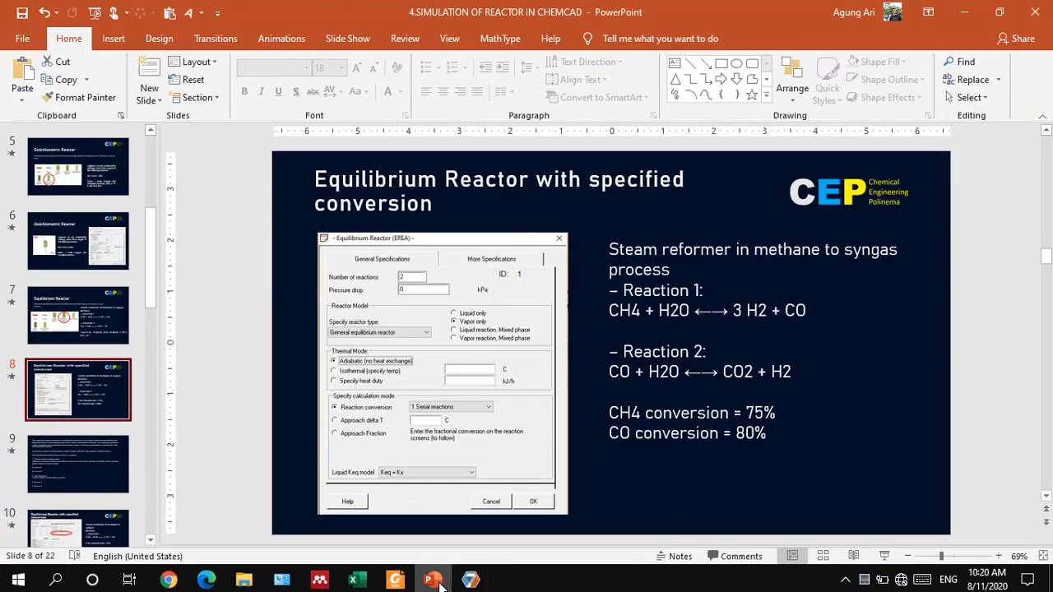
Step: Return to CHEMCAD and set reaction 1's fractional conversion to 0.75, with methane, water, carbon monoxide and hydrogen as its components
{"action": "left_click", "coordinate": [433, 581]}
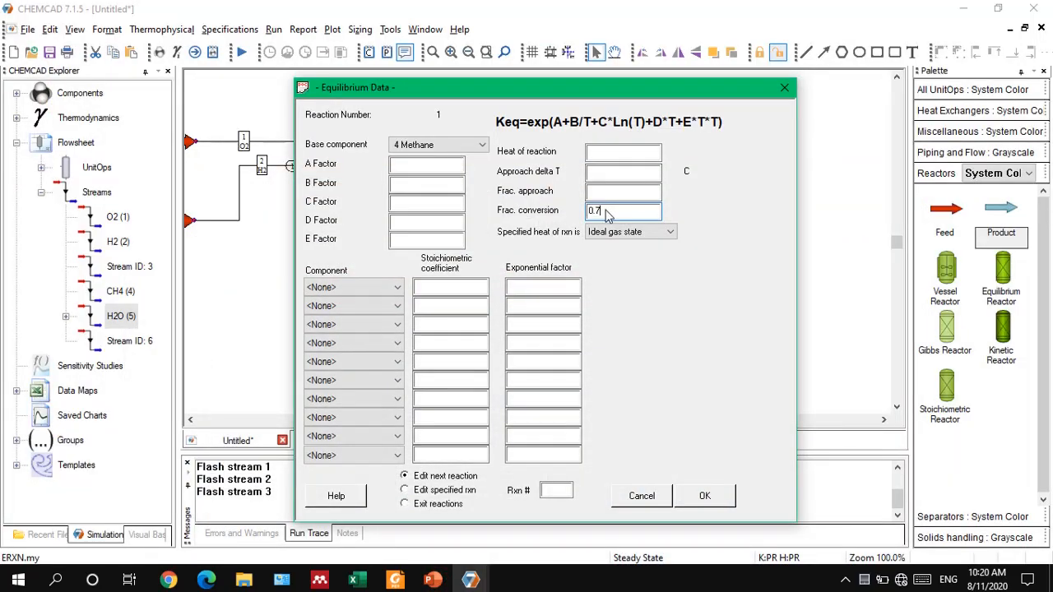
{"action": "left_click", "coordinate": [380, 289]}
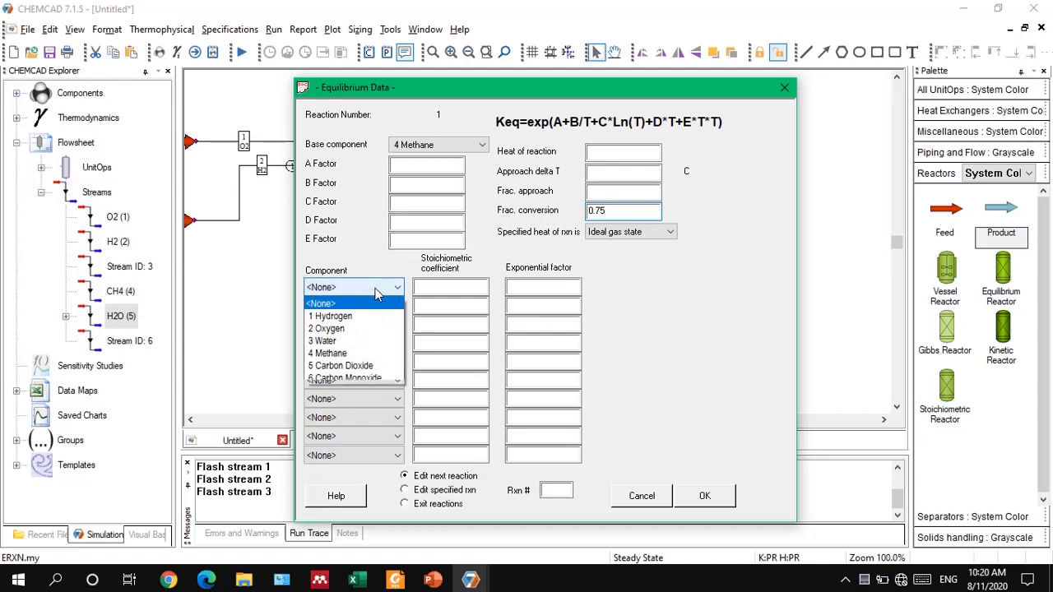
{"action": "left_click", "coordinate": [359, 353]}
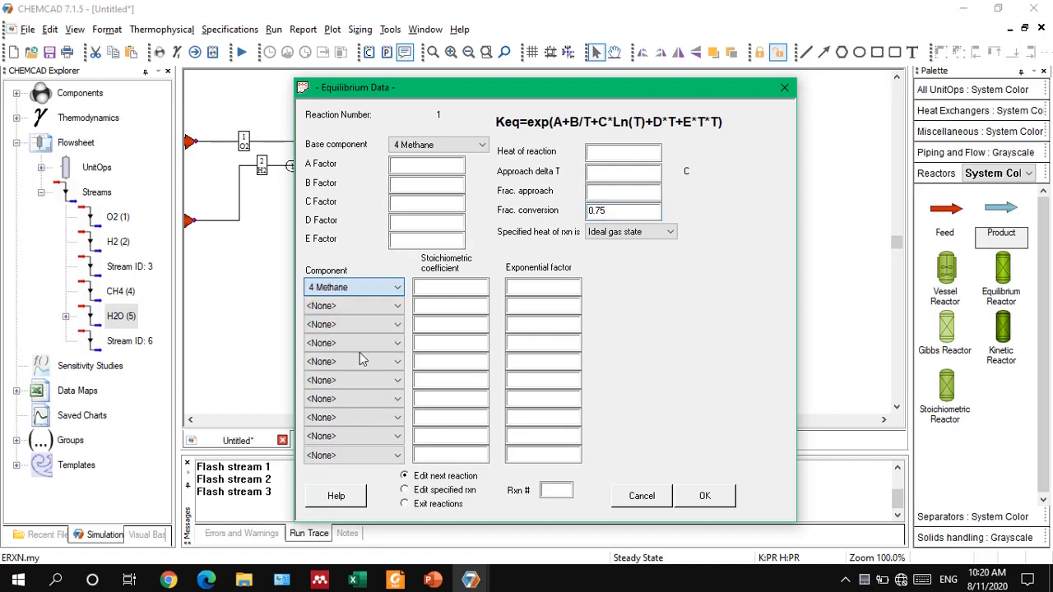
{"action": "left_click", "coordinate": [362, 306]}
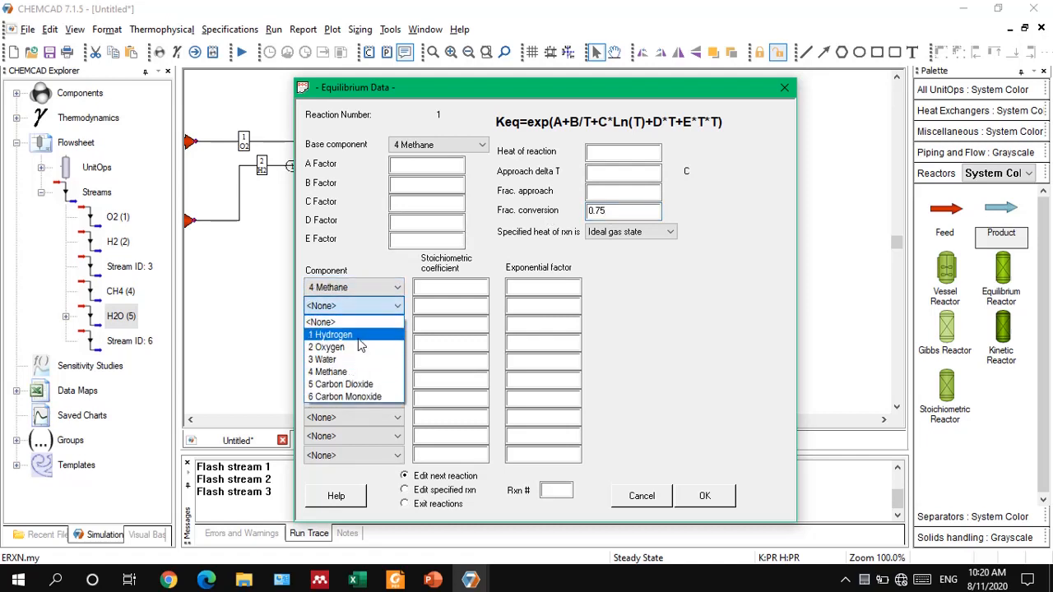
{"action": "left_click", "coordinate": [362, 360]}
{"action": "left_click", "coordinate": [364, 326]}
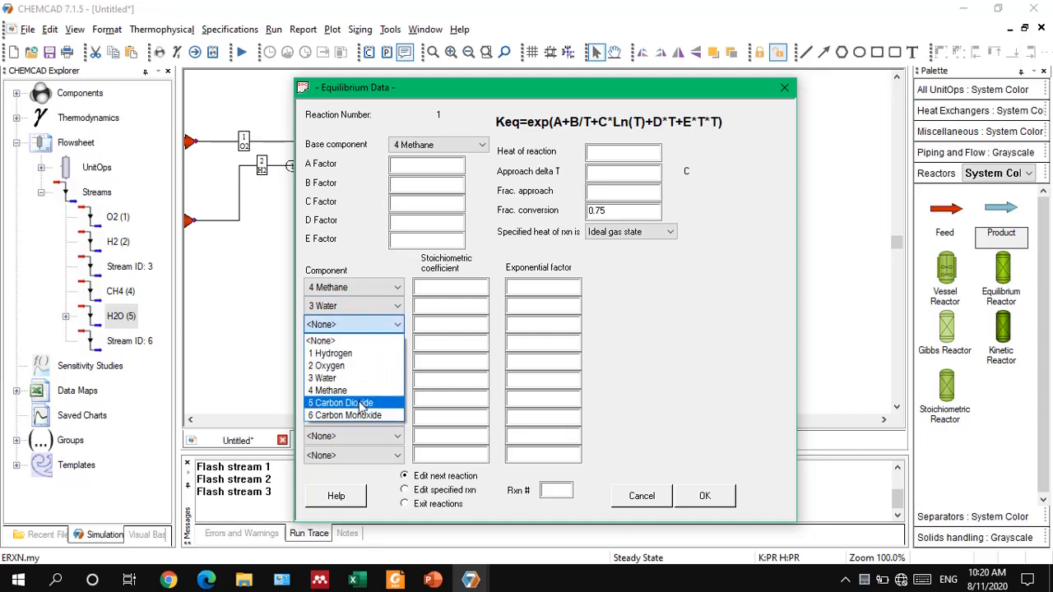
{"action": "left_click", "coordinate": [362, 416]}
{"action": "left_click", "coordinate": [361, 343]}
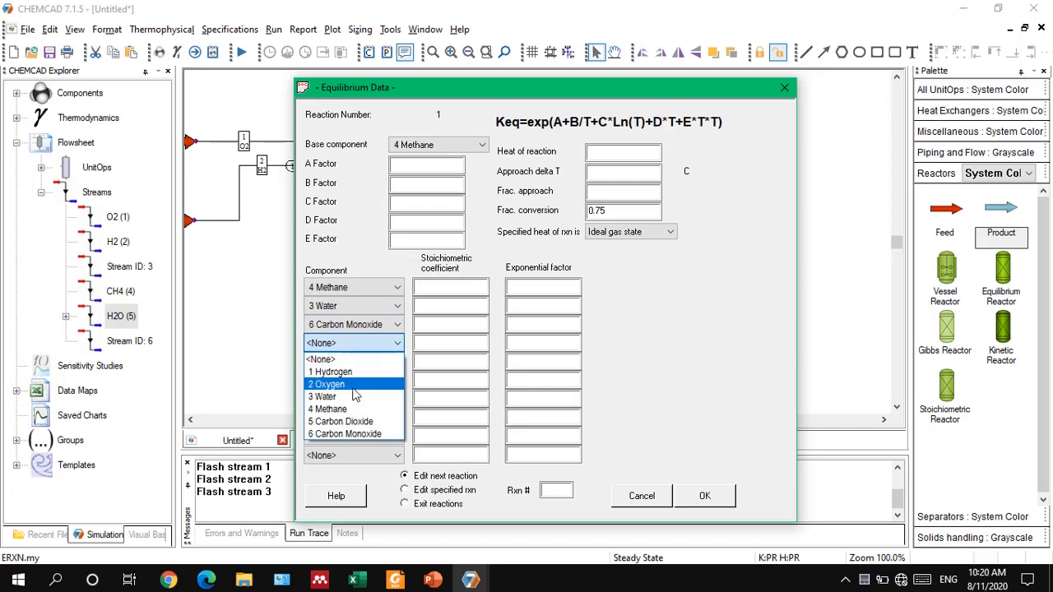
{"action": "left_click", "coordinate": [345, 372]}
Step: Check reaction 1 on the PowerPoint slide and reorder its products in CHEMCAD as hydrogen third and carbon monoxide fourth
{"action": "left_click", "coordinate": [431, 579]}
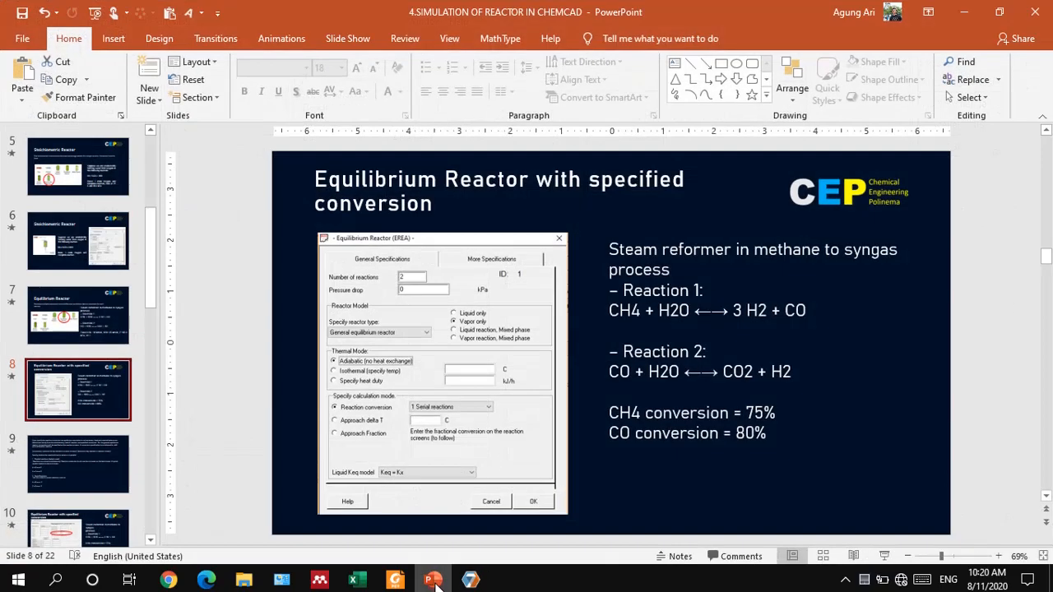
{"action": "left_click", "coordinate": [433, 580]}
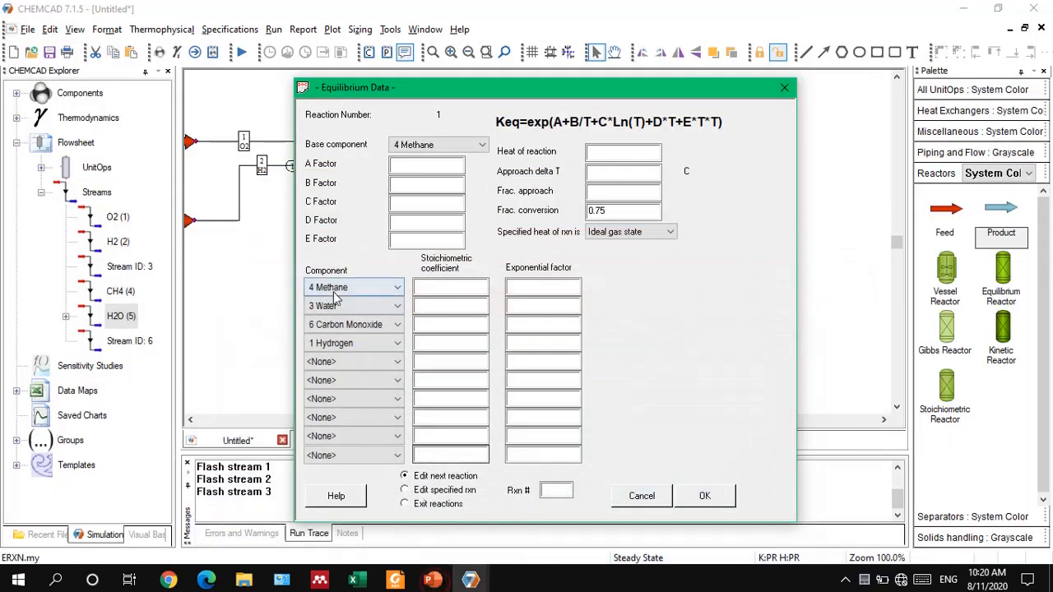
{"action": "left_click", "coordinate": [352, 325]}
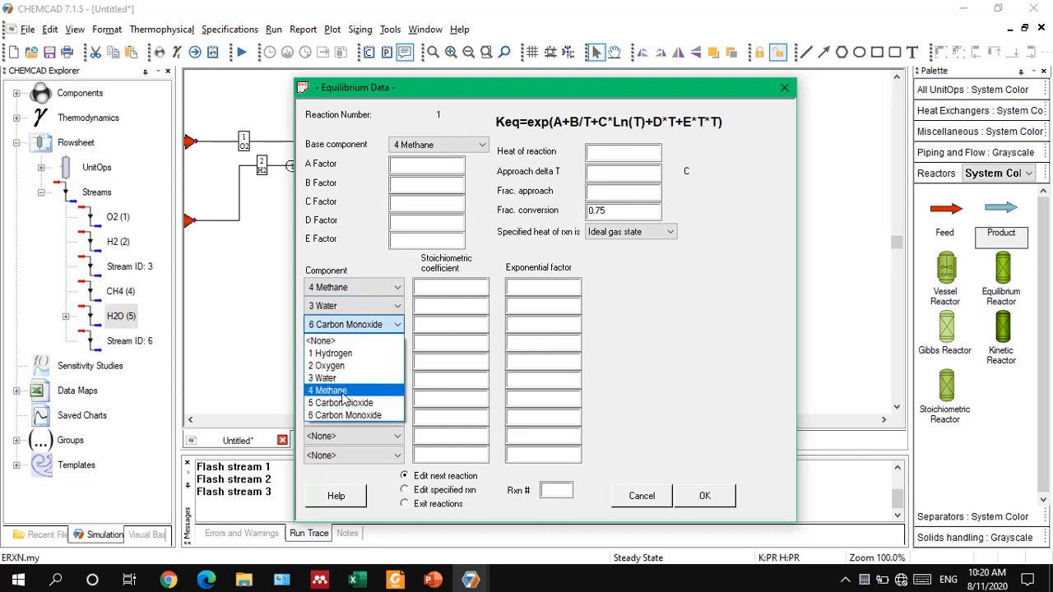
{"action": "left_click", "coordinate": [350, 353]}
{"action": "left_click", "coordinate": [350, 348]}
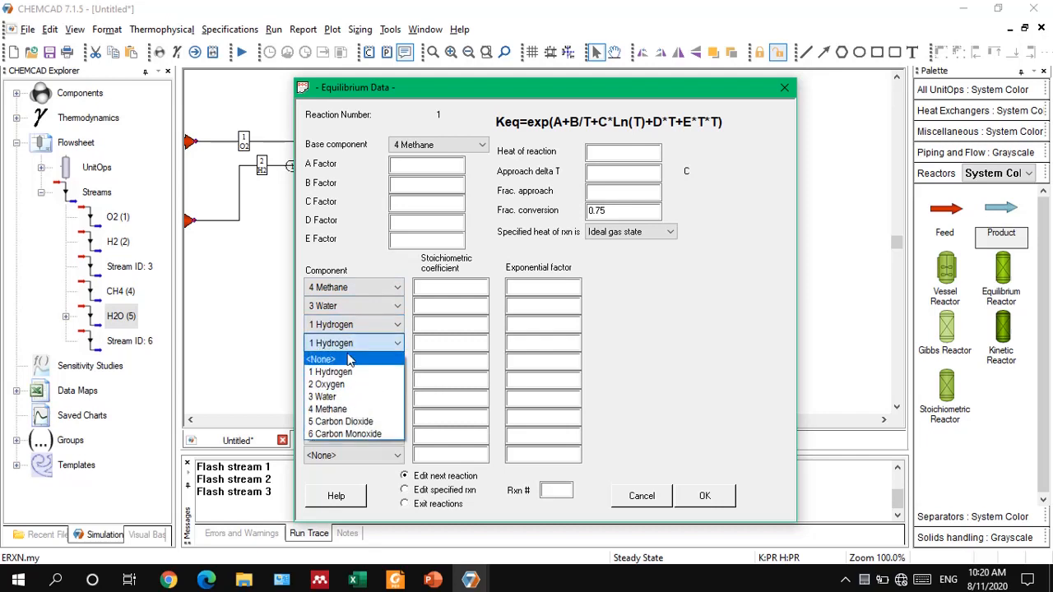
{"action": "left_click", "coordinate": [344, 433]}
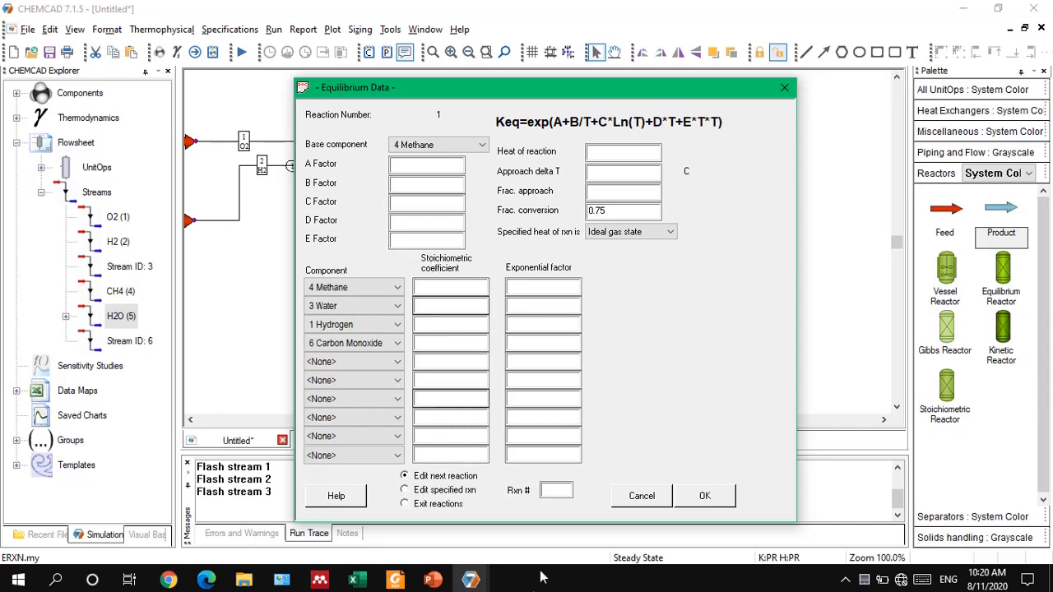
Step: Check reaction 1 on the PowerPoint slide and enter CHEMCAD stoichiometric coefficients of -1 methane, -1 water, 3 hydrogen and 1 carbon monoxide, then accept
{"action": "left_click", "coordinate": [436, 580]}
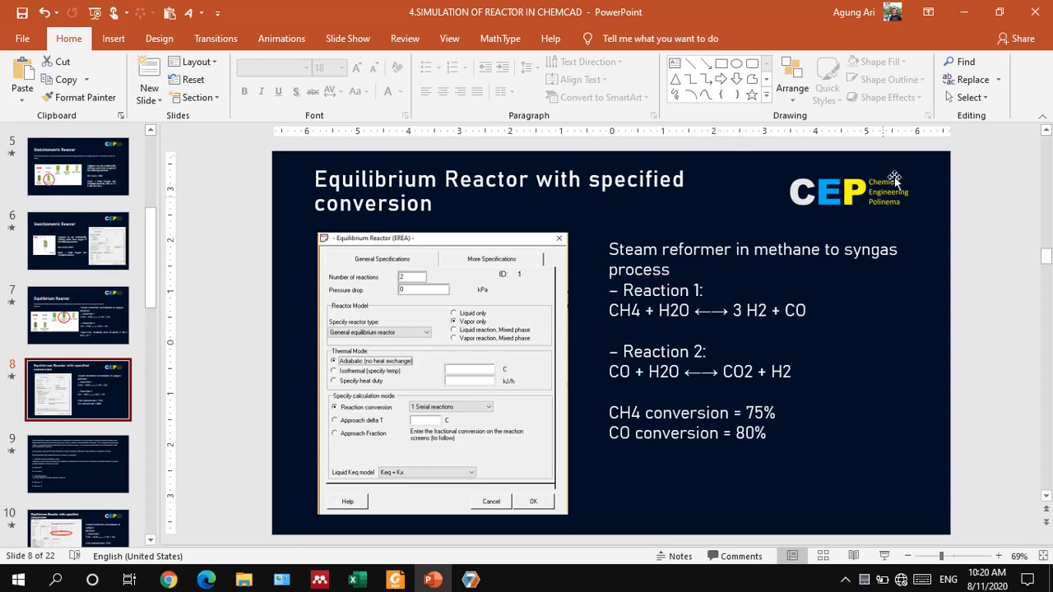
{"action": "left_click", "coordinate": [964, 12]}
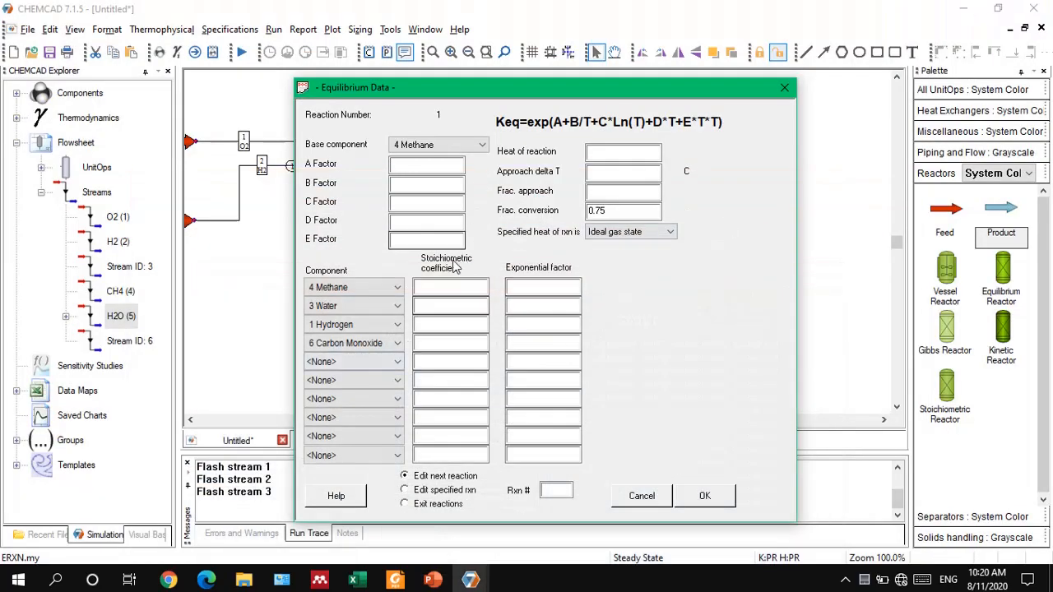
{"action": "left_click", "coordinate": [442, 288]}
{"action": "type", "text": "-1"}
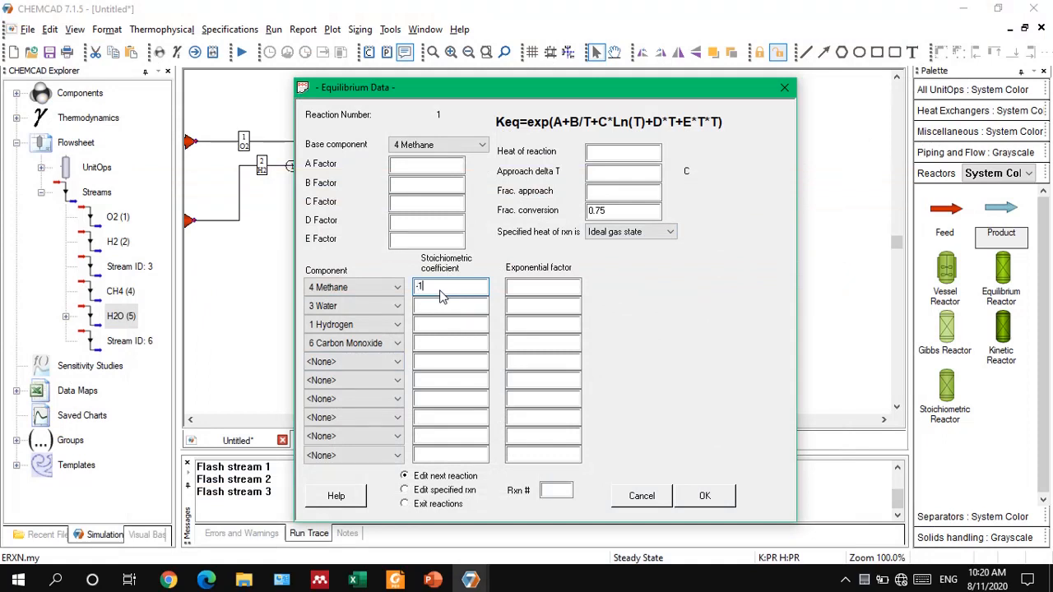
{"action": "left_click", "coordinate": [438, 307]}
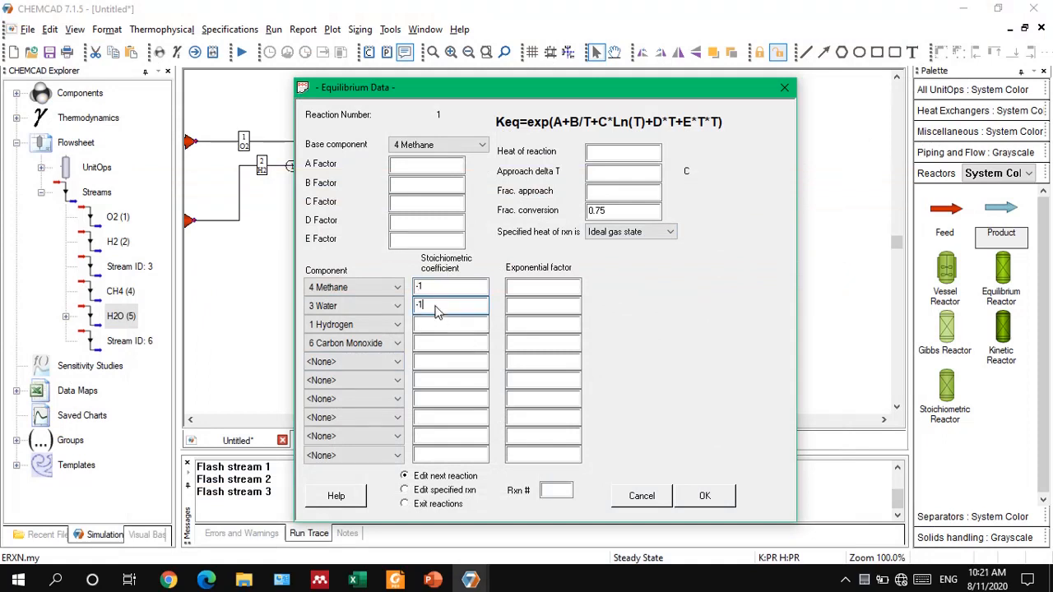
{"action": "type", "text": "-1"}
{"action": "left_click", "coordinate": [436, 330]}
{"action": "type", "text": "3"}
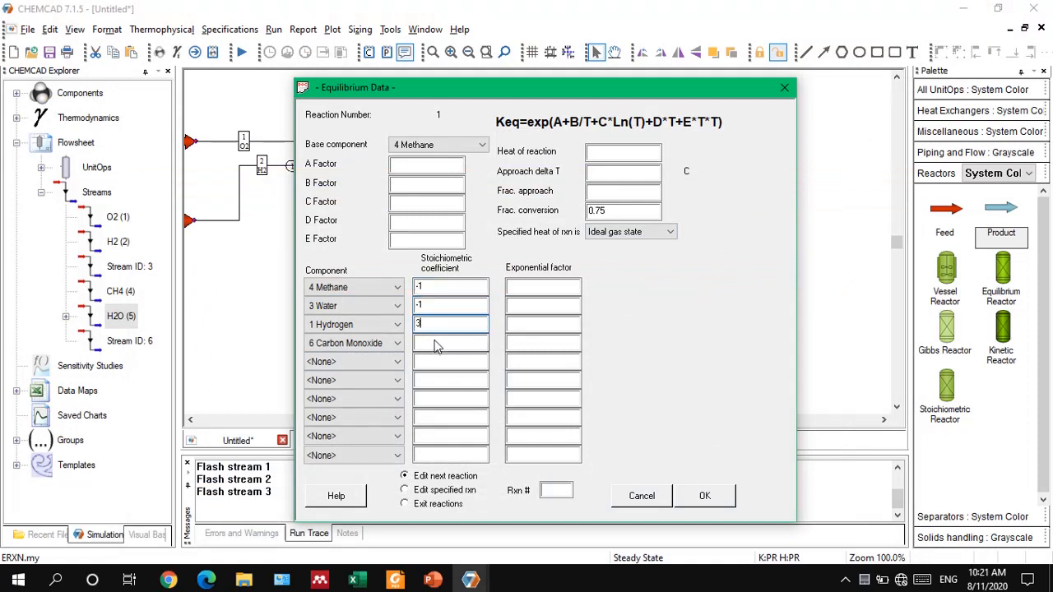
{"action": "left_click", "coordinate": [436, 346]}
{"action": "type", "text": "1"}
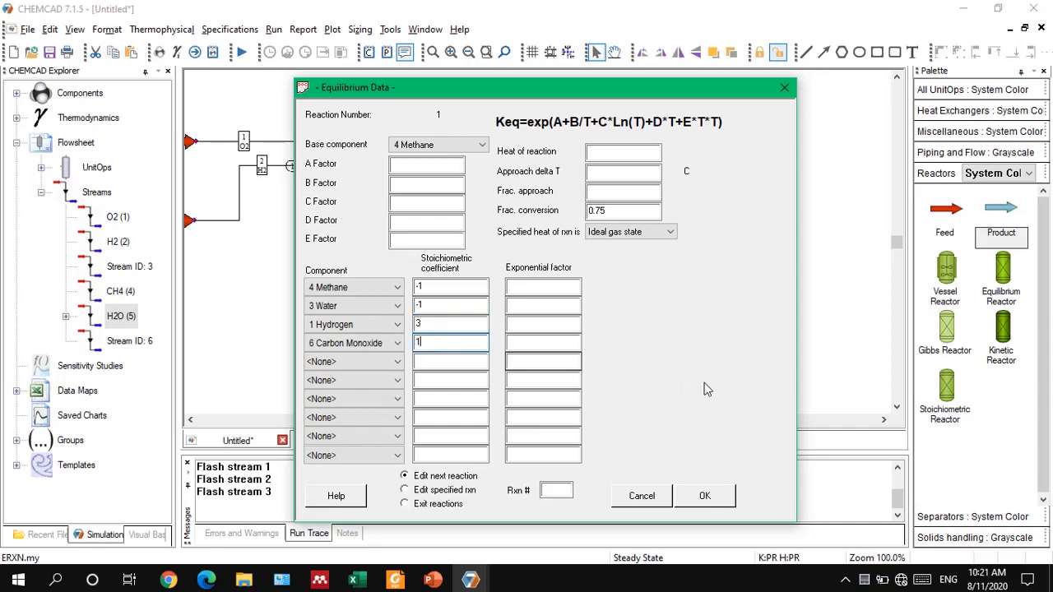
{"action": "left_click", "coordinate": [704, 496]}
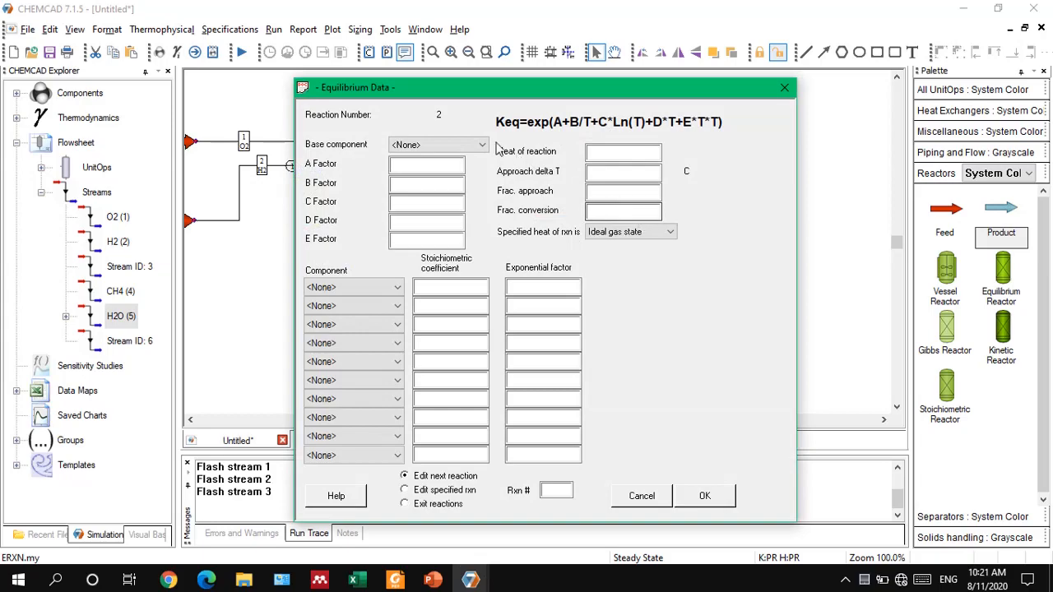
Step: Read reaction 2 on the PowerPoint slide, then in CHEMCAD set its base component to Carbon Monoxide and fractional conversion to 0.8
{"action": "left_click", "coordinate": [433, 580]}
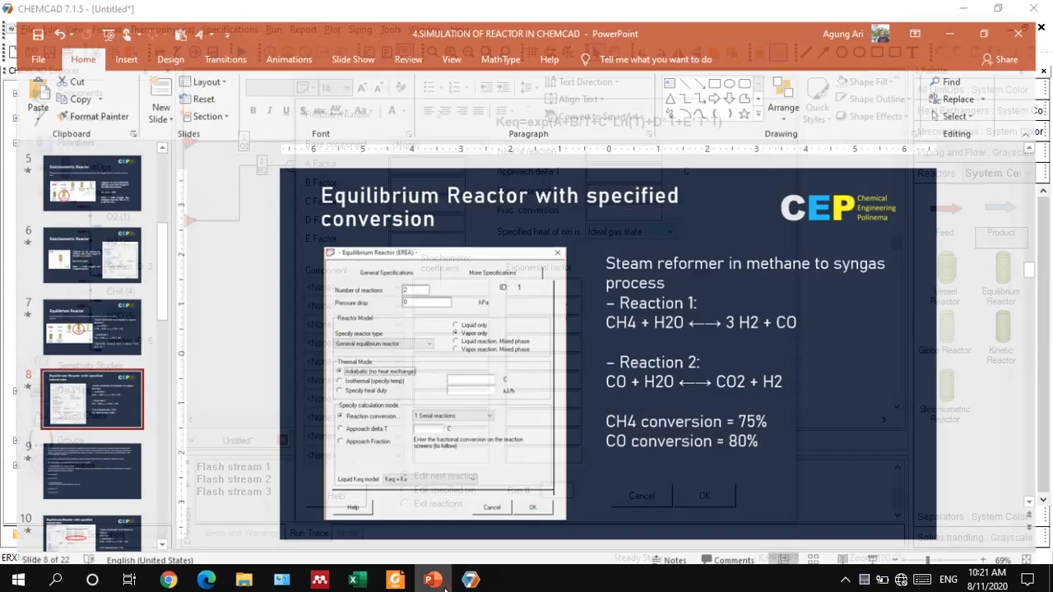
{"action": "left_click", "coordinate": [964, 12]}
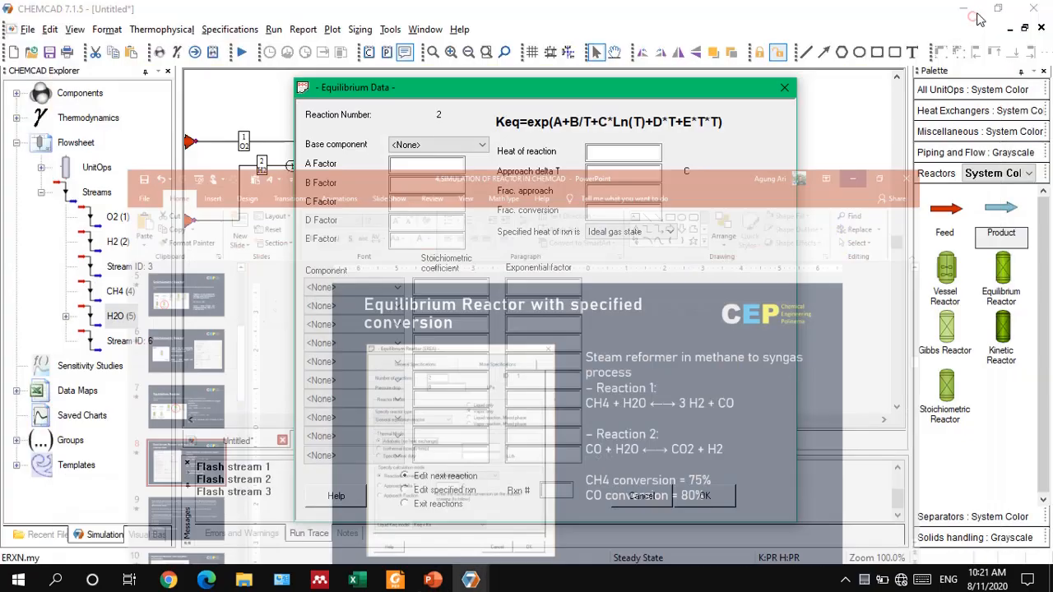
{"action": "left_click", "coordinate": [445, 147]}
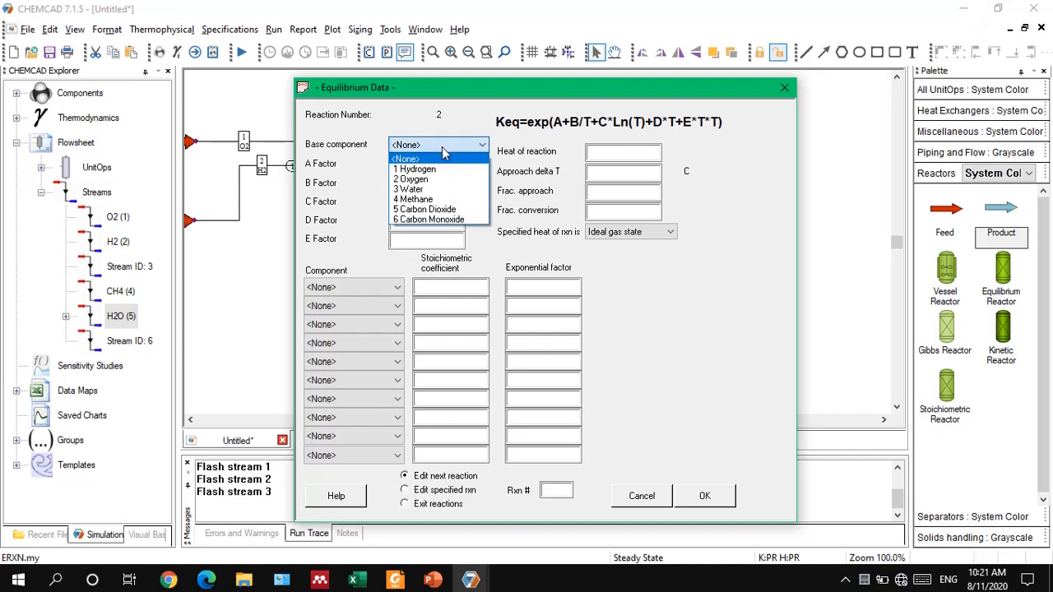
{"action": "left_click", "coordinate": [436, 219]}
{"action": "left_click", "coordinate": [623, 213]}
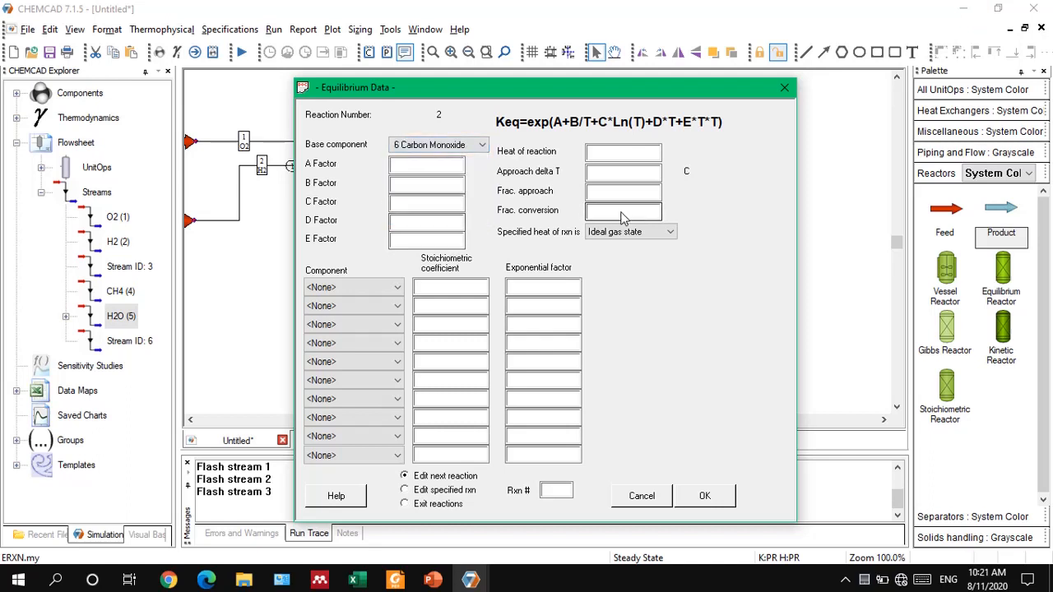
{"action": "type", "text": "0.8"}
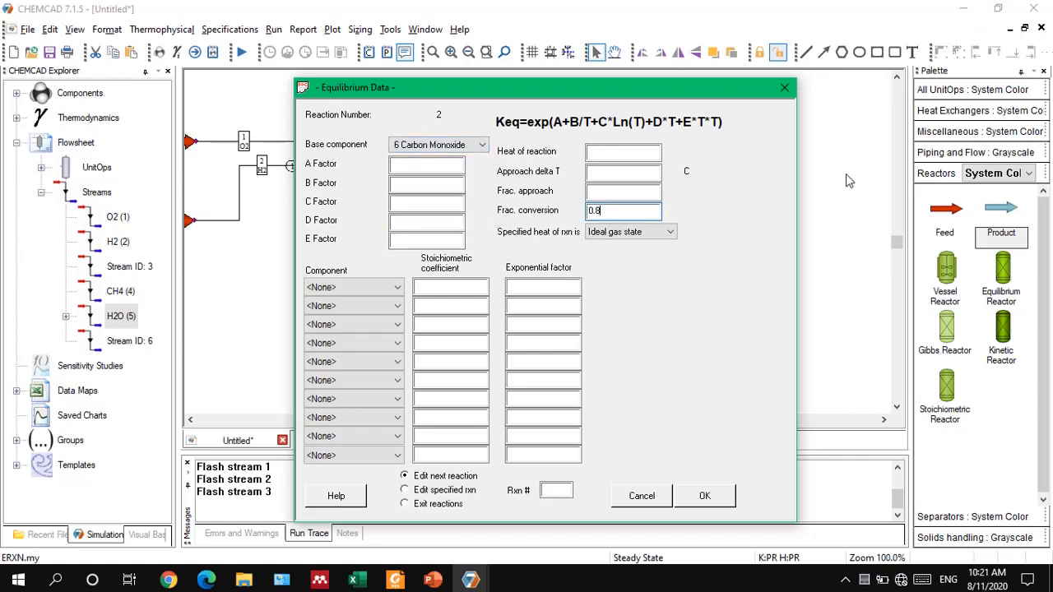
Step: Assign carbon monoxide, water, carbon dioxide and hydrogen as reaction 2's components, in that order, checking the equation on the PowerPoint slide
{"action": "left_click", "coordinate": [395, 288]}
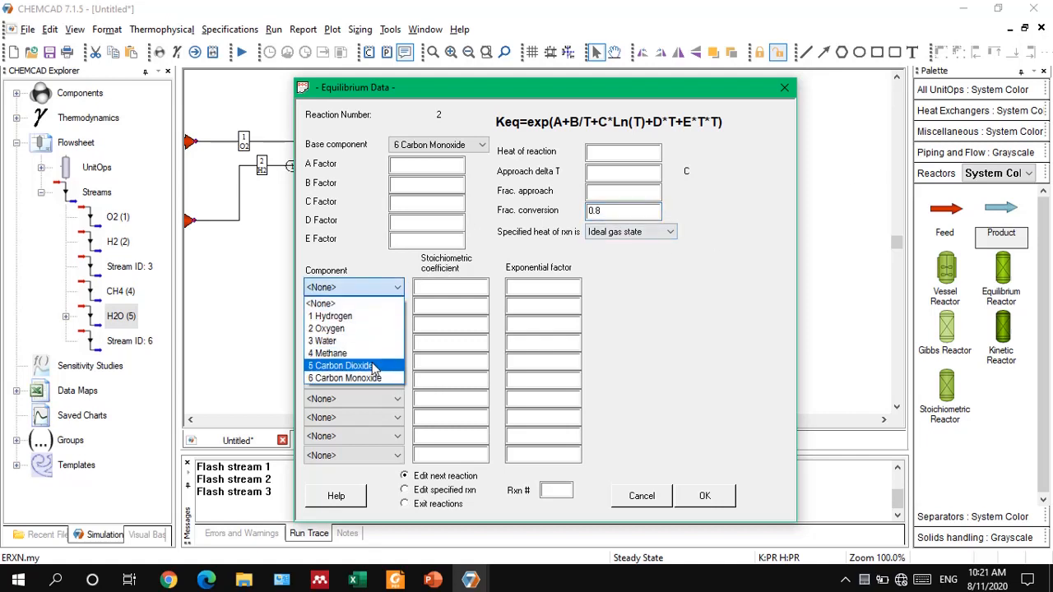
{"action": "left_click", "coordinate": [346, 378]}
{"action": "left_click", "coordinate": [361, 306]}
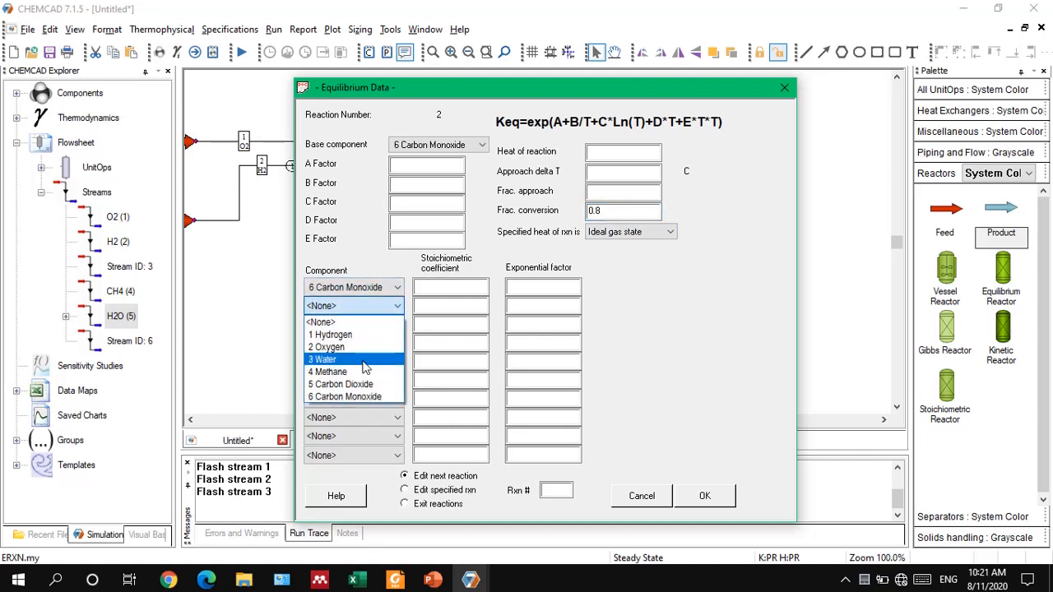
{"action": "left_click", "coordinate": [362, 360]}
{"action": "left_click", "coordinate": [362, 324]}
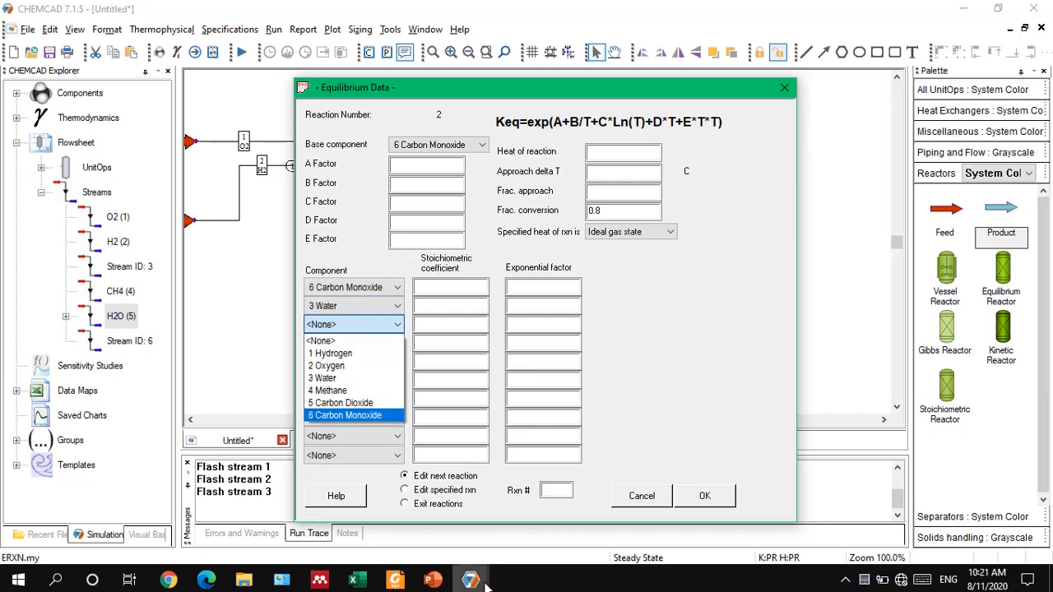
{"action": "left_click", "coordinate": [441, 581]}
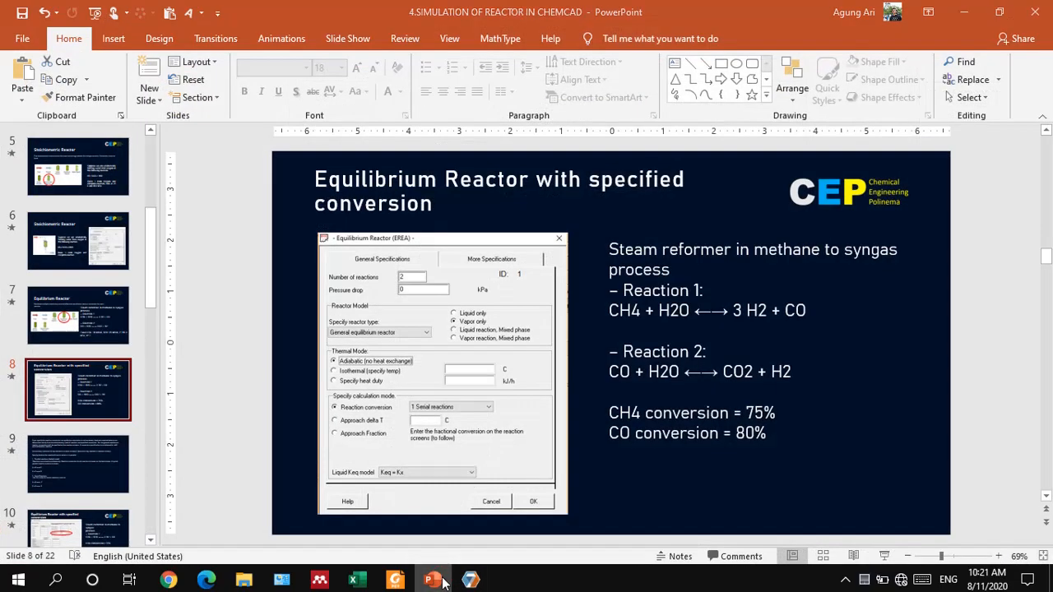
{"action": "left_click", "coordinate": [470, 581]}
{"action": "left_click", "coordinate": [362, 324]}
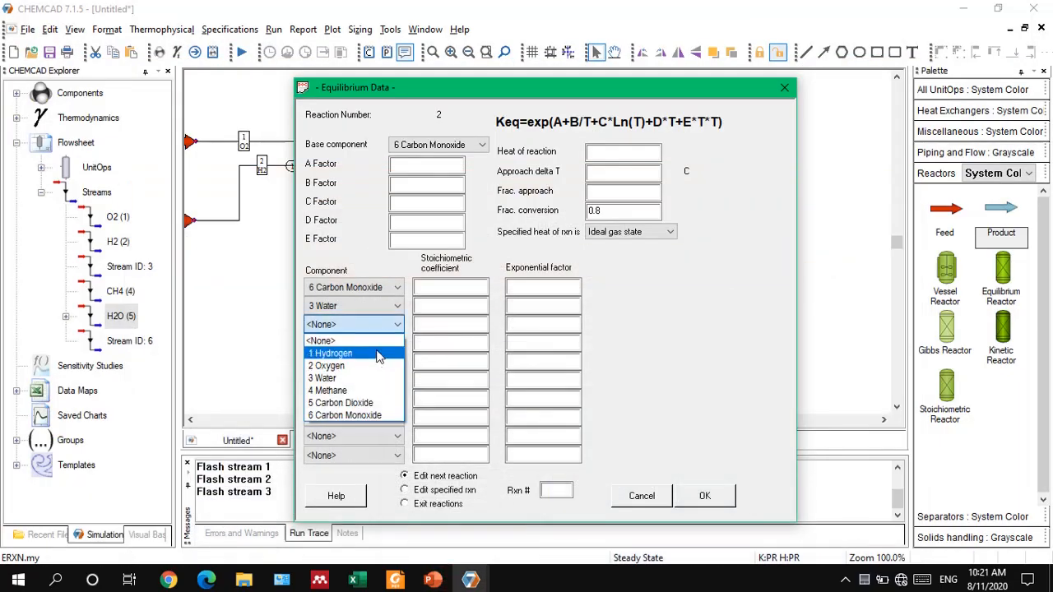
{"action": "left_click", "coordinate": [353, 402]}
{"action": "left_click", "coordinate": [362, 342]}
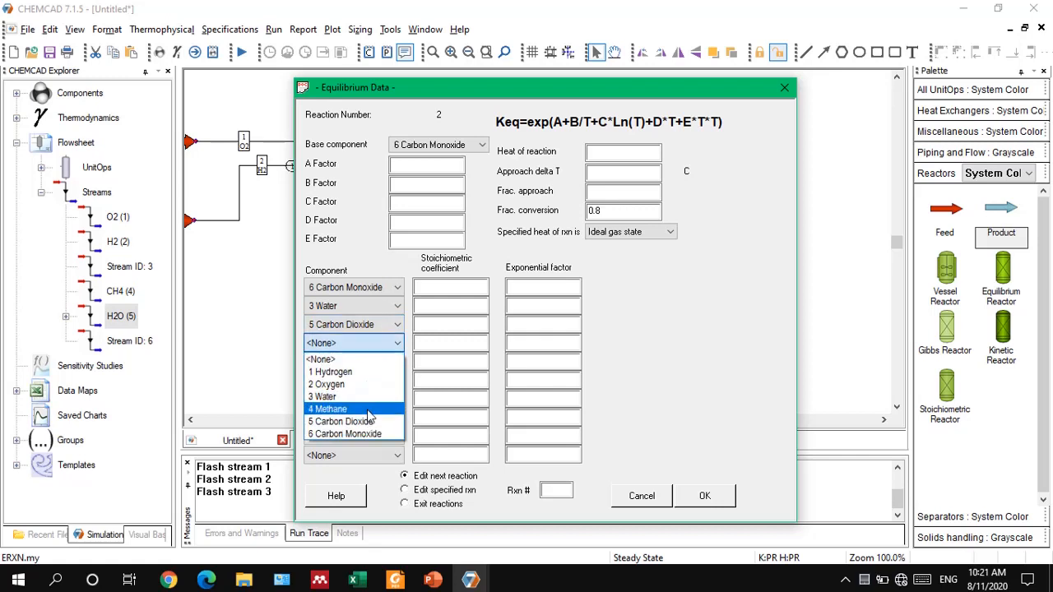
{"action": "left_click", "coordinate": [368, 378]}
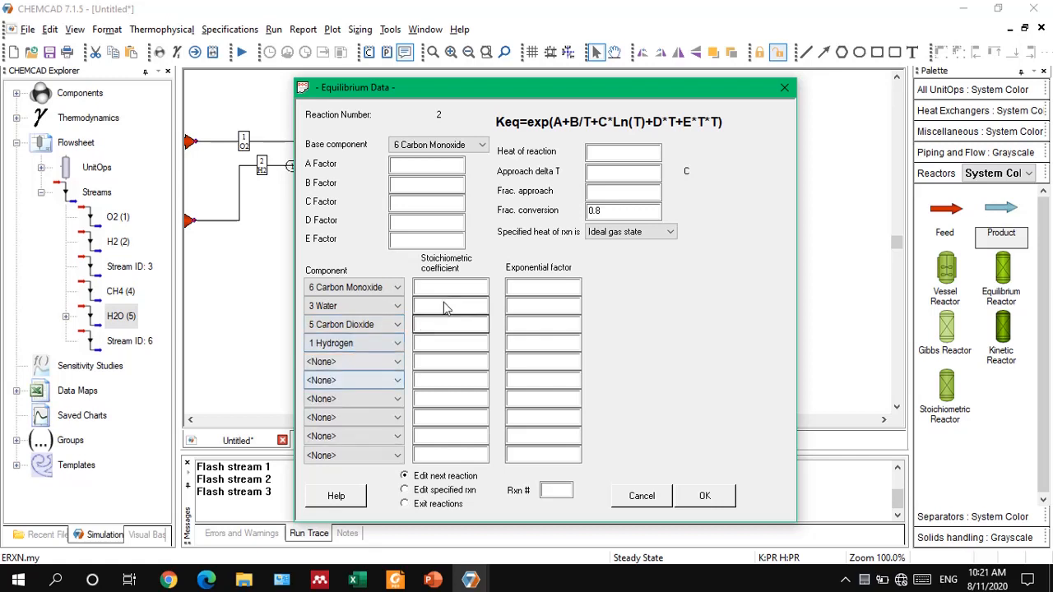
Step: Set reaction 2's stoichiometric coefficients to -1 carbon monoxide, -1 water, 1 carbon dioxide and 1 hydrogen, checking the PowerPoint slide, and accept the data
{"action": "left_click", "coordinate": [451, 292]}
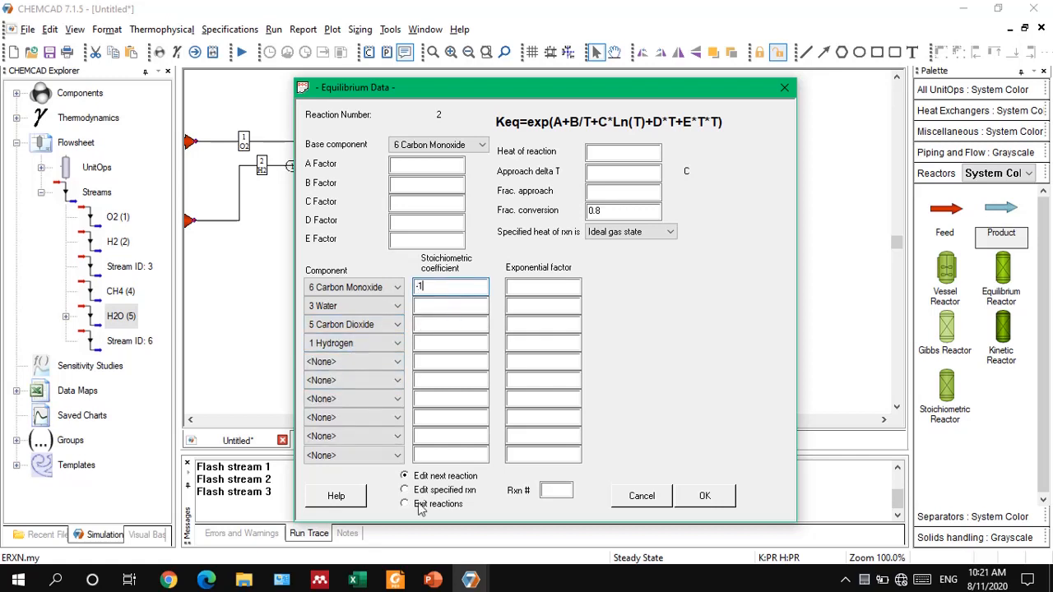
{"action": "left_click", "coordinate": [433, 580]}
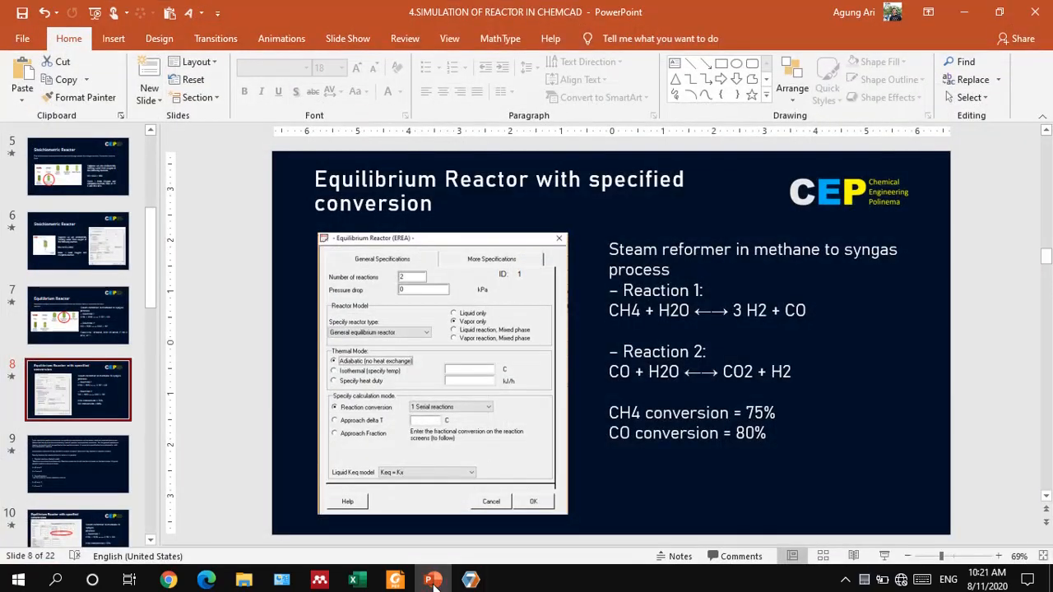
{"action": "left_click", "coordinate": [433, 583]}
{"action": "left_click", "coordinate": [446, 306]}
{"action": "type", "text": "-"}
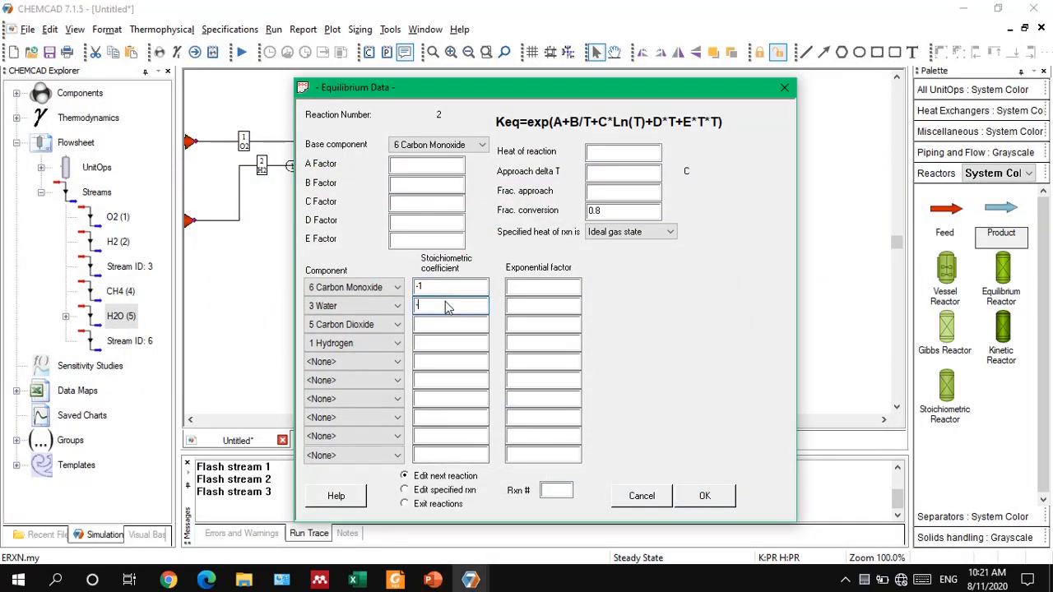
{"action": "type", "text": "1"}
{"action": "left_click", "coordinate": [447, 324]}
{"action": "type", "text": "1"}
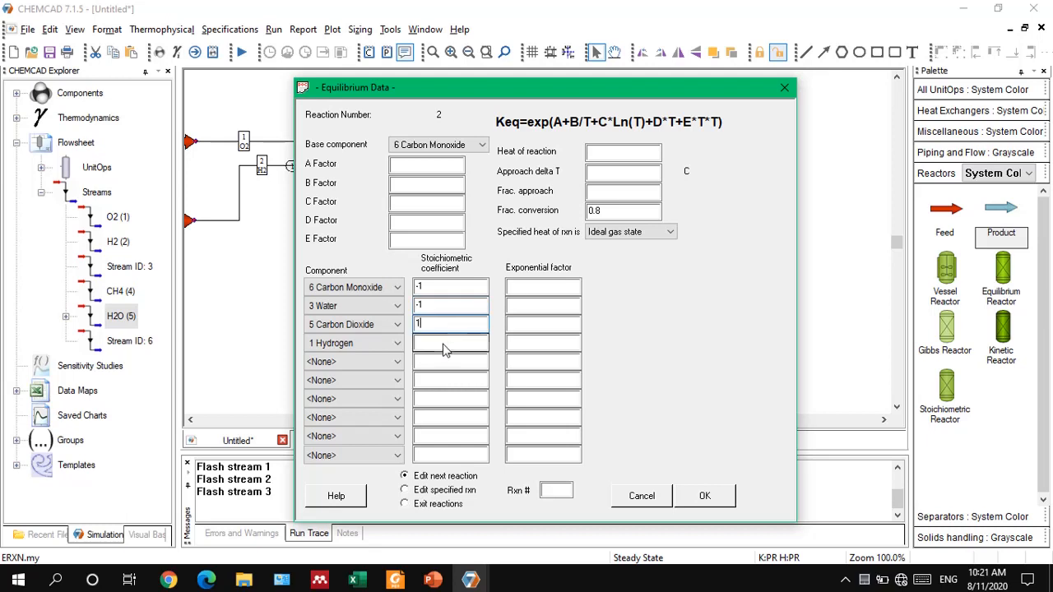
{"action": "left_click", "coordinate": [442, 344]}
{"action": "type", "text": "1"}
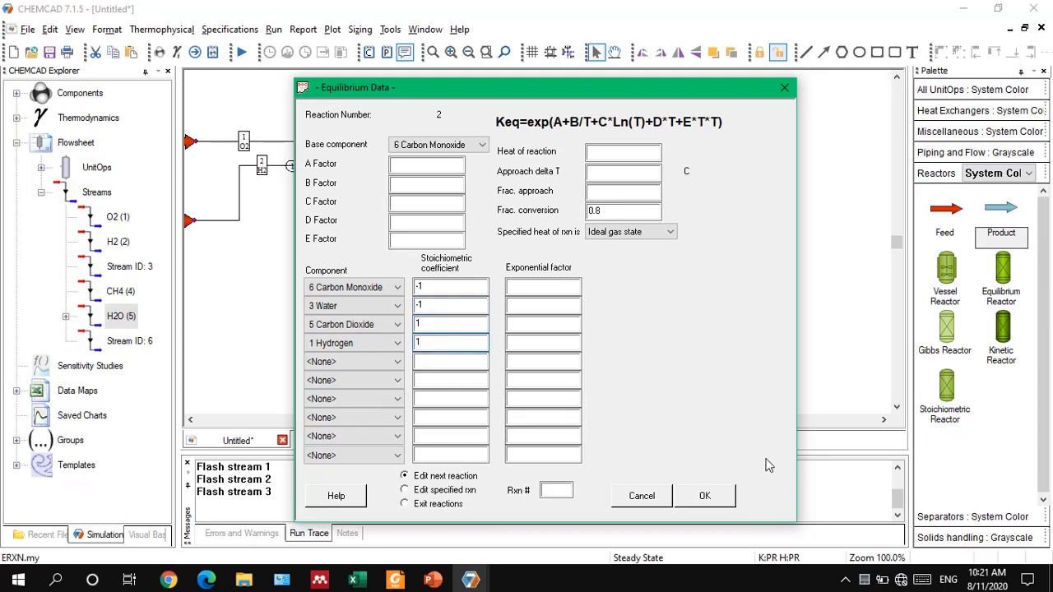
{"action": "left_click", "coordinate": [728, 500]}
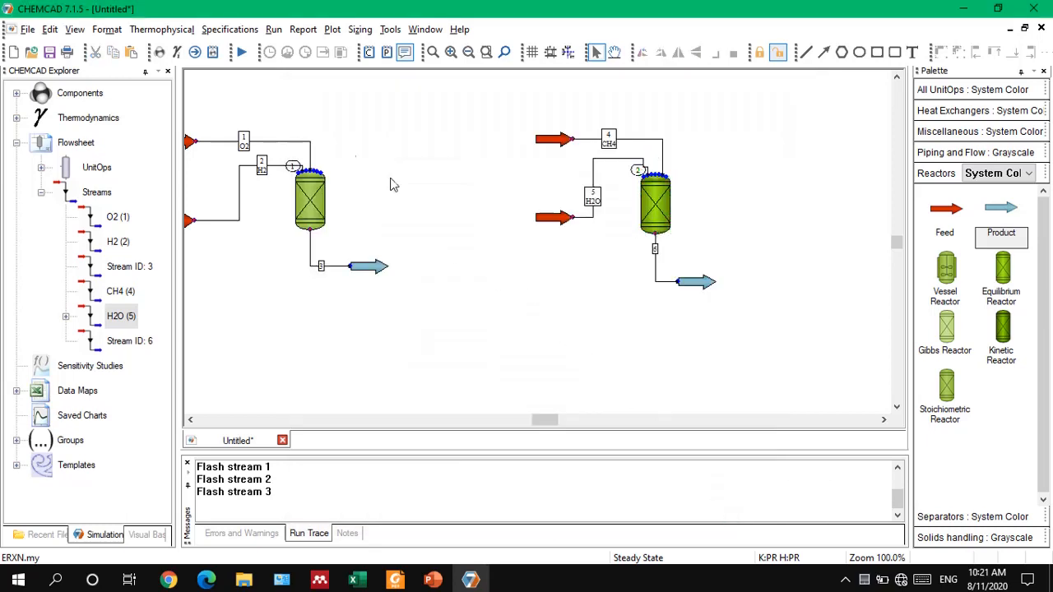
Step: Run the simulation, dismiss the run messages and reopen the equilibrium reactor's specifications
{"action": "left_click", "coordinate": [243, 53]}
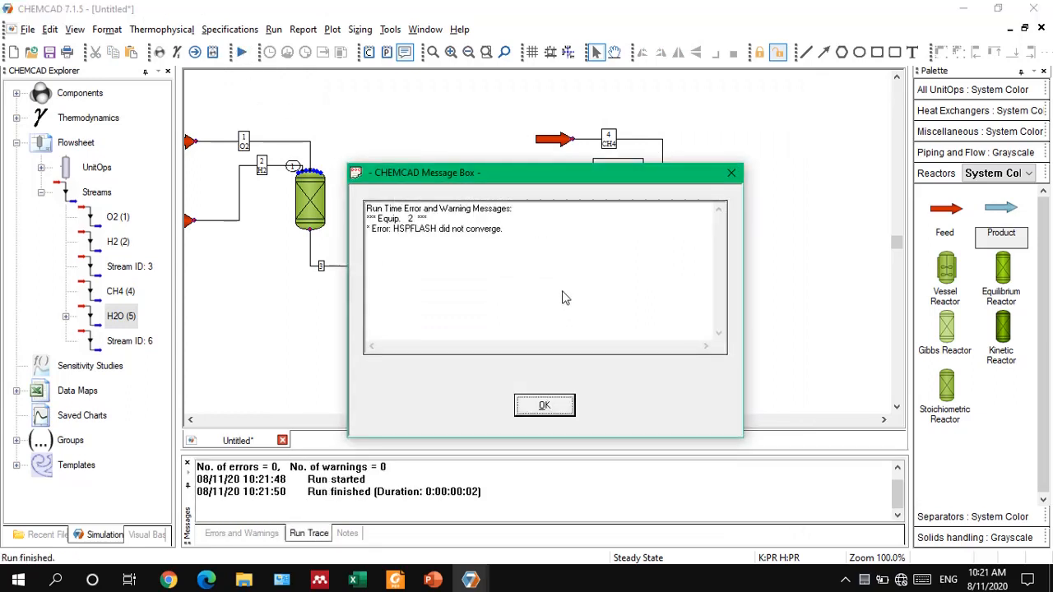
{"action": "left_click", "coordinate": [553, 406]}
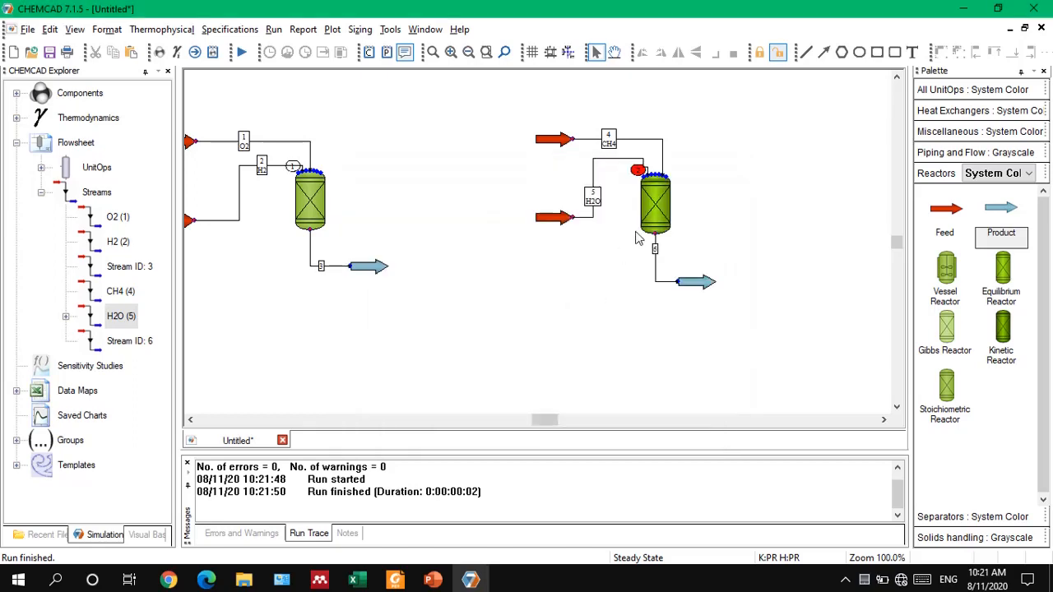
{"action": "double_click", "coordinate": [654, 208]}
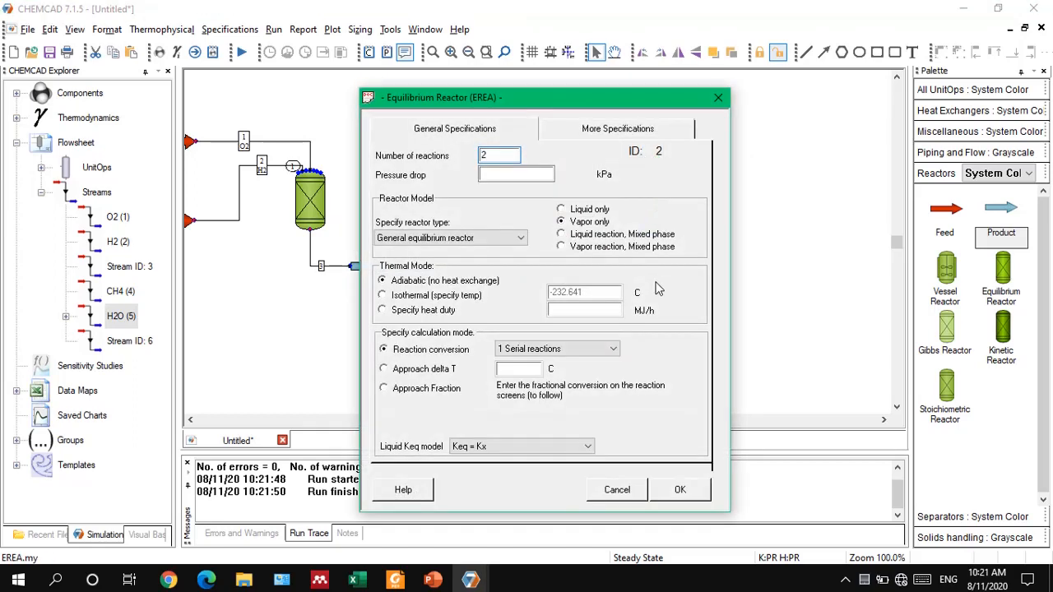
Step: Review the reactor settings, reaction mode notes and feed conditions on the PowerPoint slides, then return to the equilibrium reactor's specifications in CHEMCAD
{"action": "left_click", "coordinate": [441, 581]}
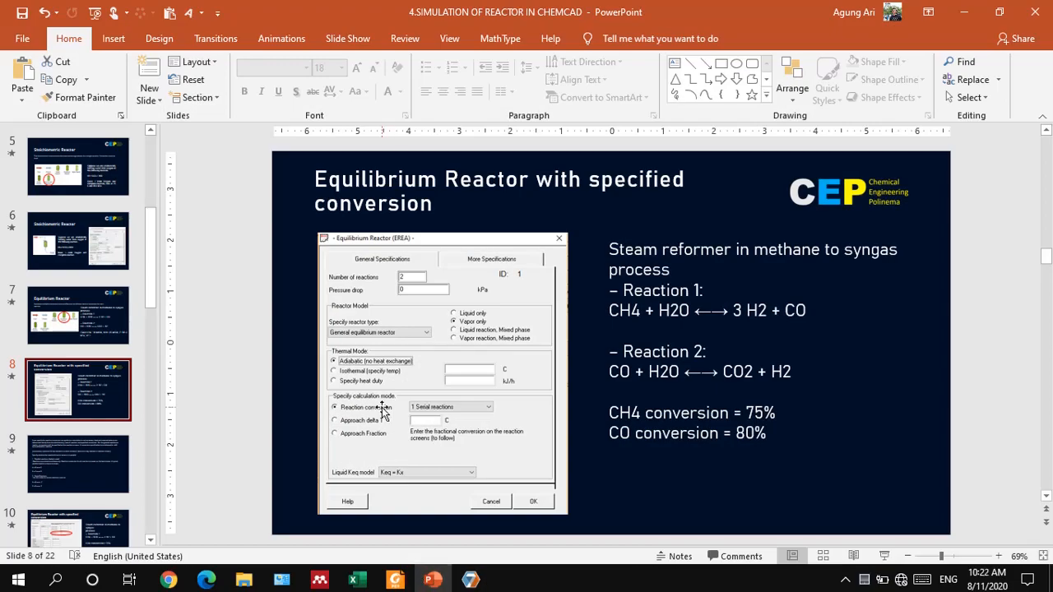
{"action": "scroll", "coordinate": [382, 407], "scroll_direction": "down", "scroll_amount": 1}
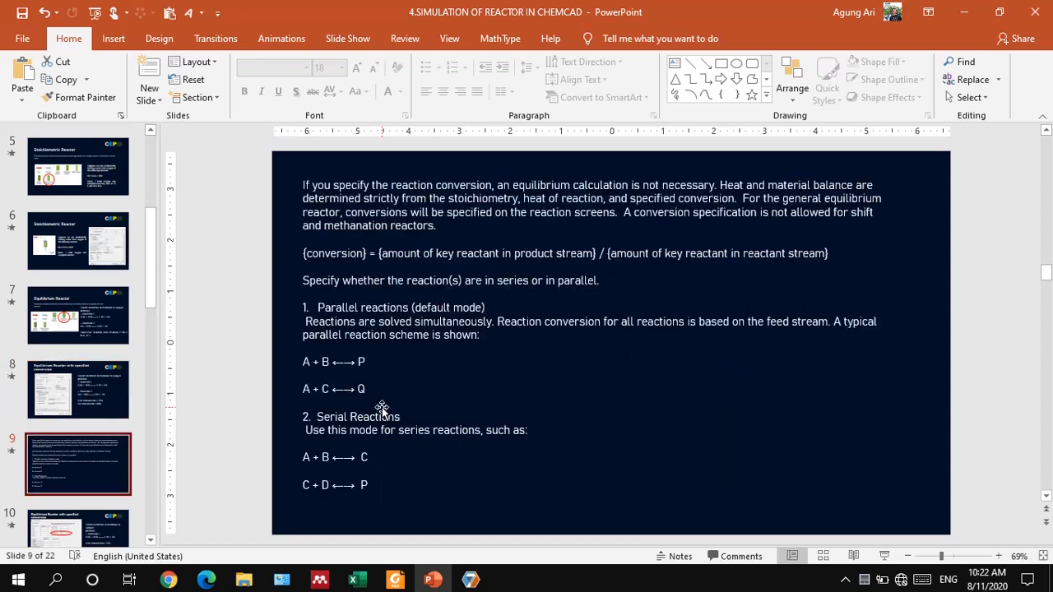
{"action": "scroll", "coordinate": [382, 407], "scroll_direction": "up", "scroll_amount": 1}
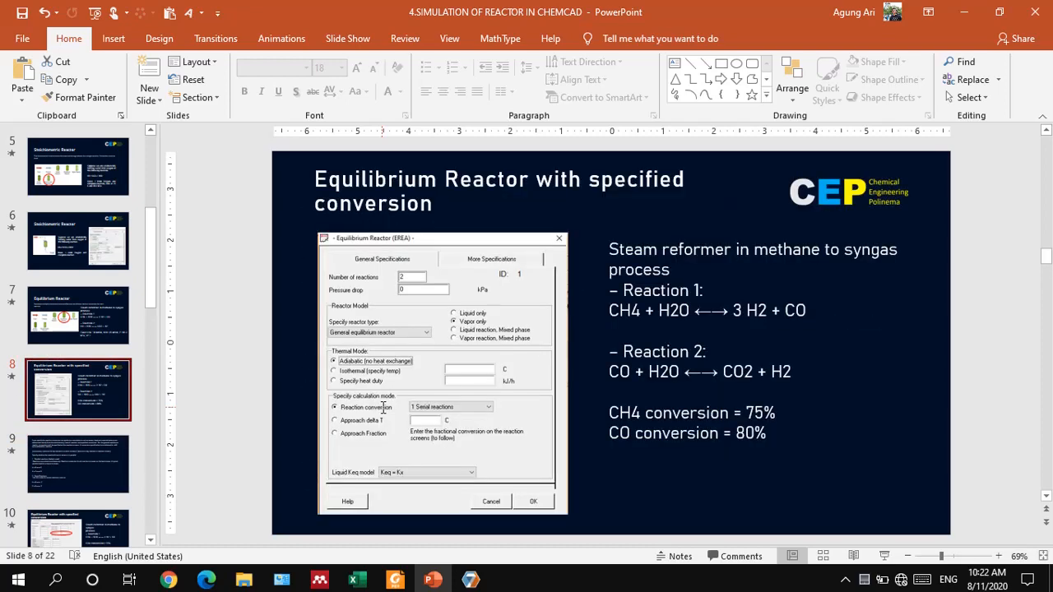
{"action": "scroll", "coordinate": [382, 408], "scroll_direction": "up", "scroll_amount": 1}
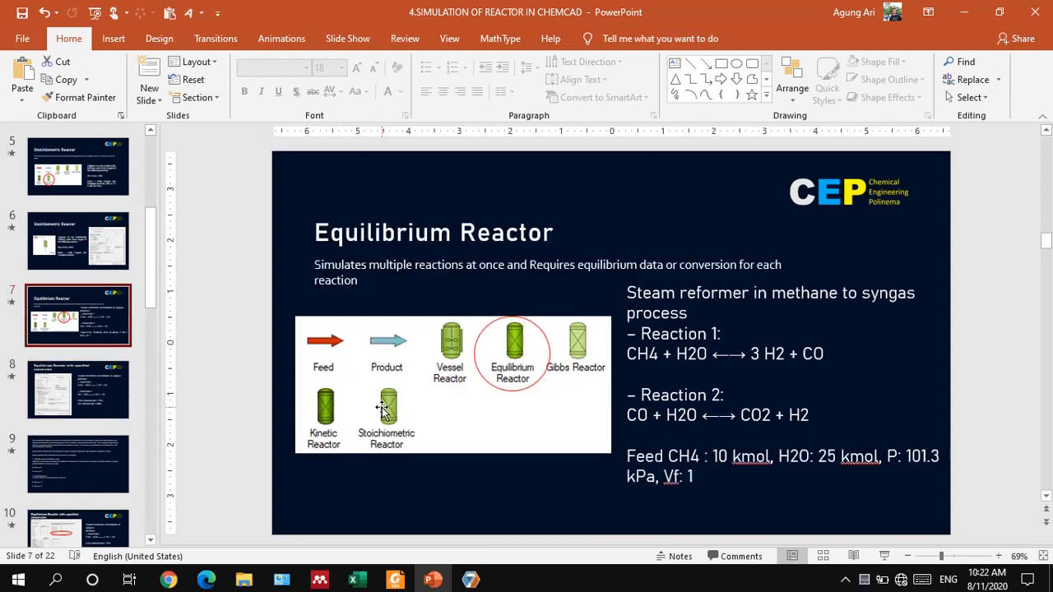
{"action": "scroll", "coordinate": [382, 407], "scroll_direction": "down", "scroll_amount": 1}
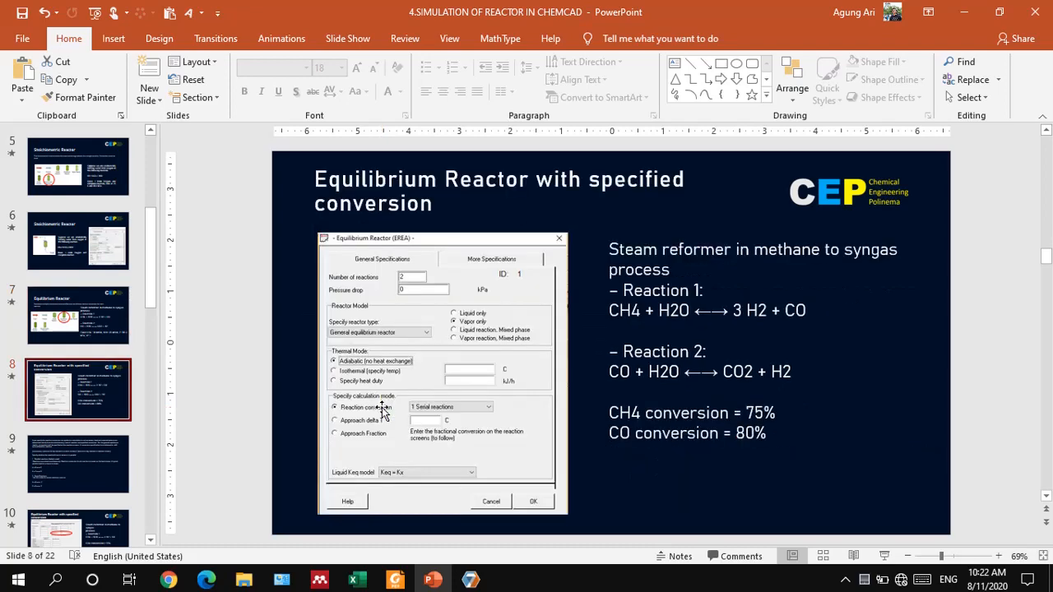
{"action": "mouse_move", "coordinate": [470, 580]}
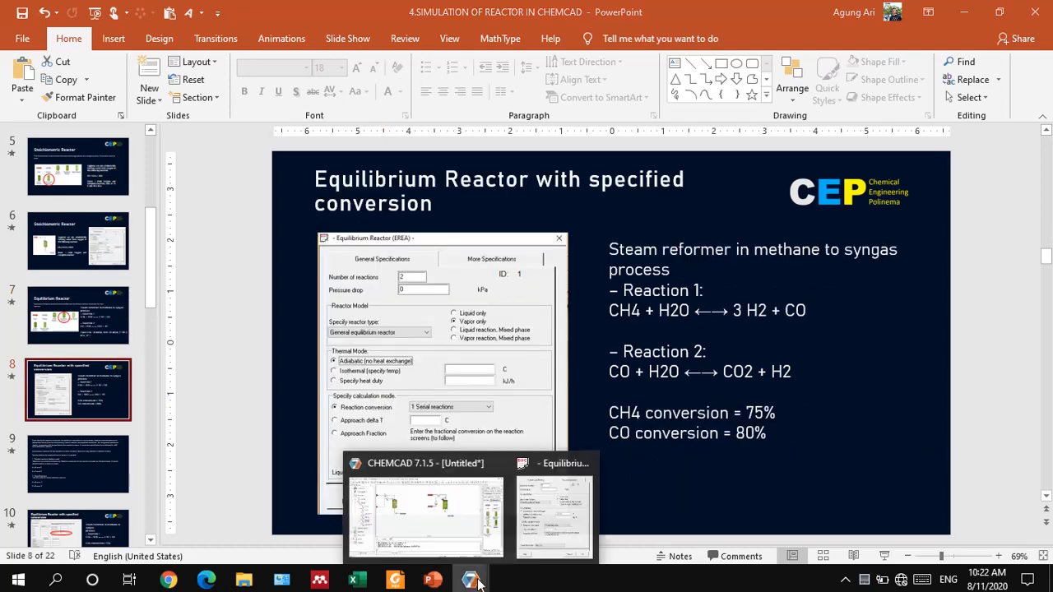
{"action": "left_click", "coordinate": [426, 497]}
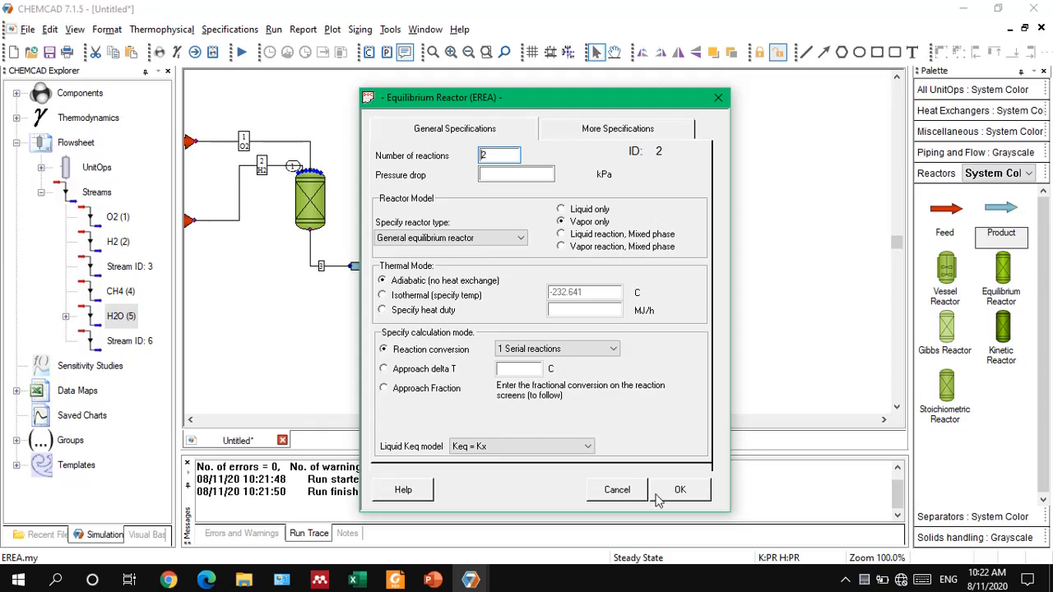
Step: Accept the equilibrium reactor's specifications and both reactions' data, rerun the simulation and dismiss the run messages
{"action": "left_click", "coordinate": [696, 492]}
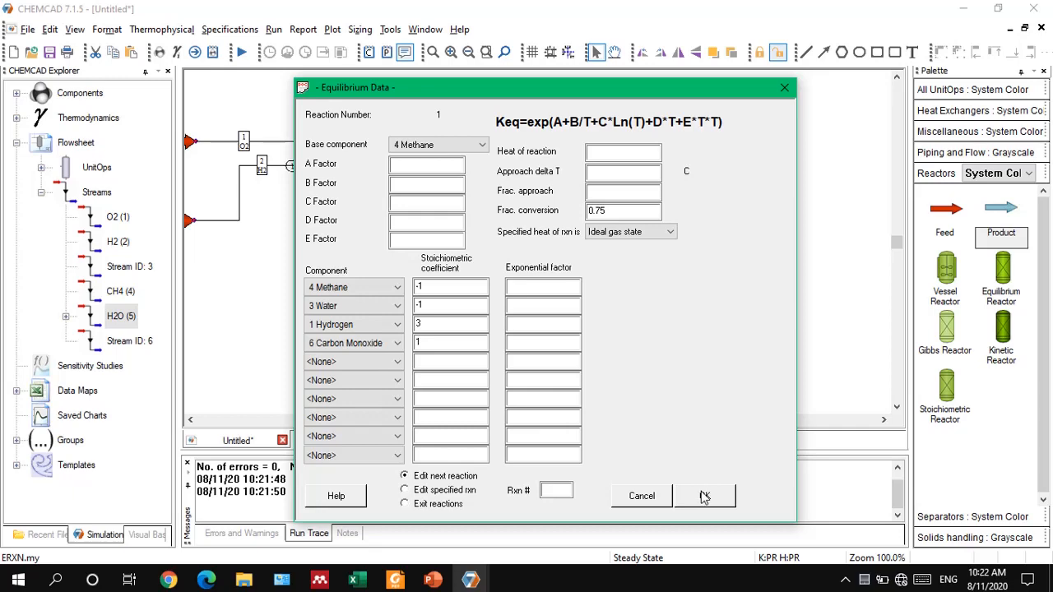
{"action": "left_click", "coordinate": [704, 497]}
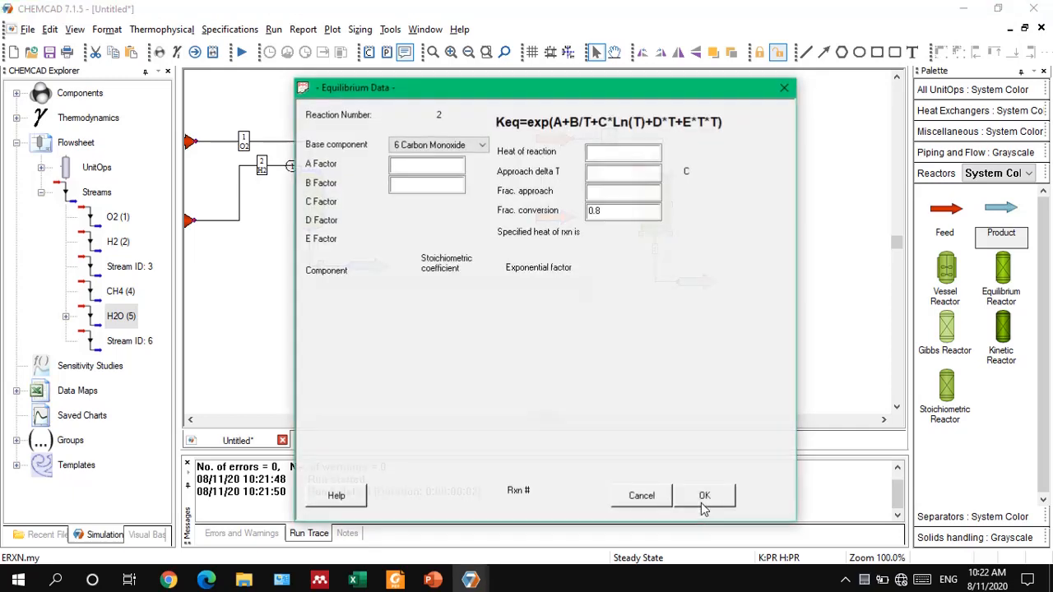
{"action": "left_click", "coordinate": [704, 496]}
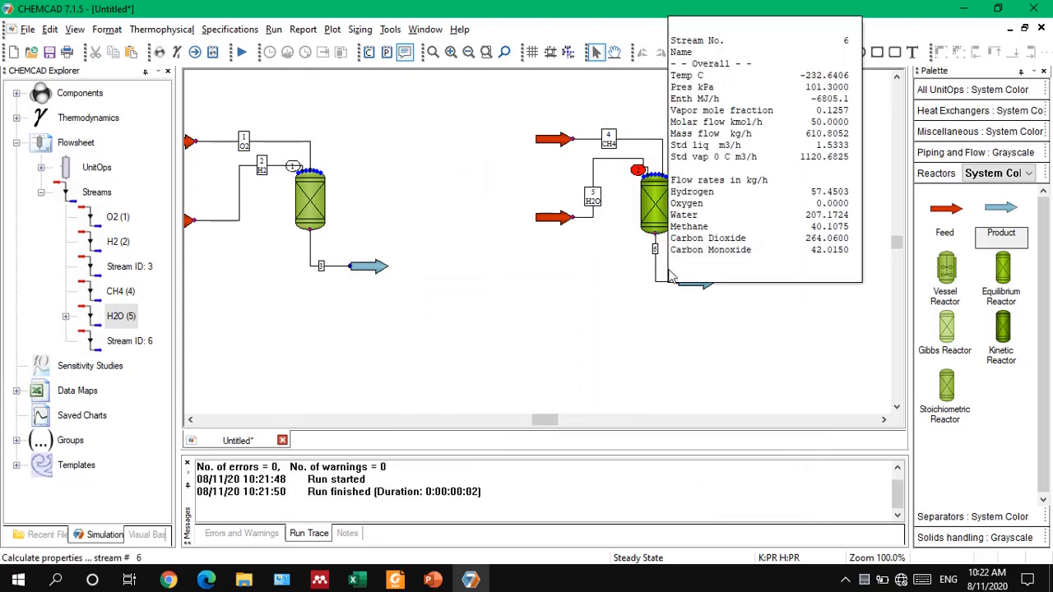
{"action": "mouse_move", "coordinate": [655, 252]}
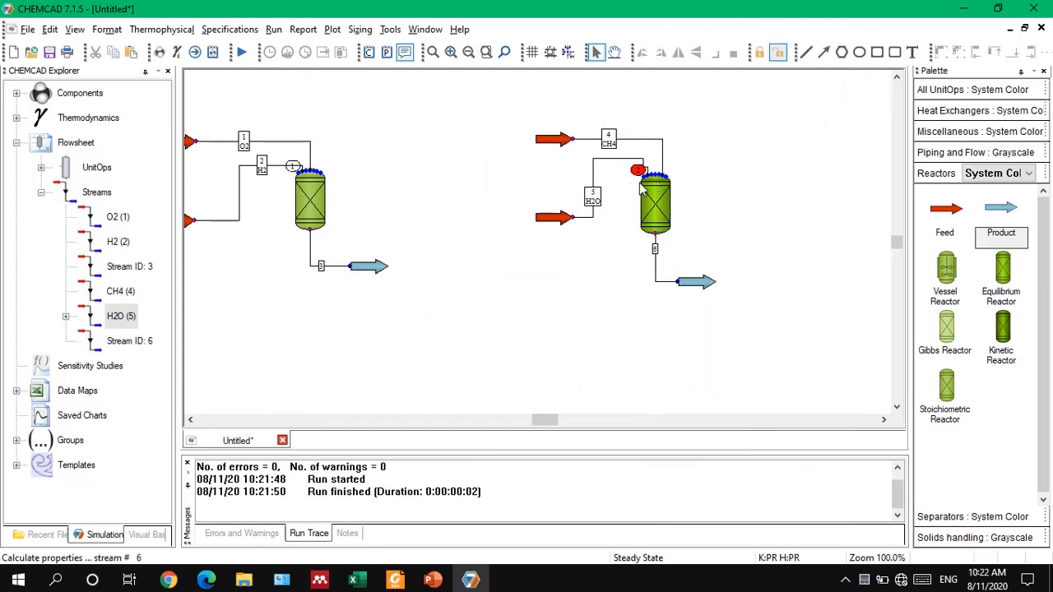
{"action": "left_click", "coordinate": [241, 52]}
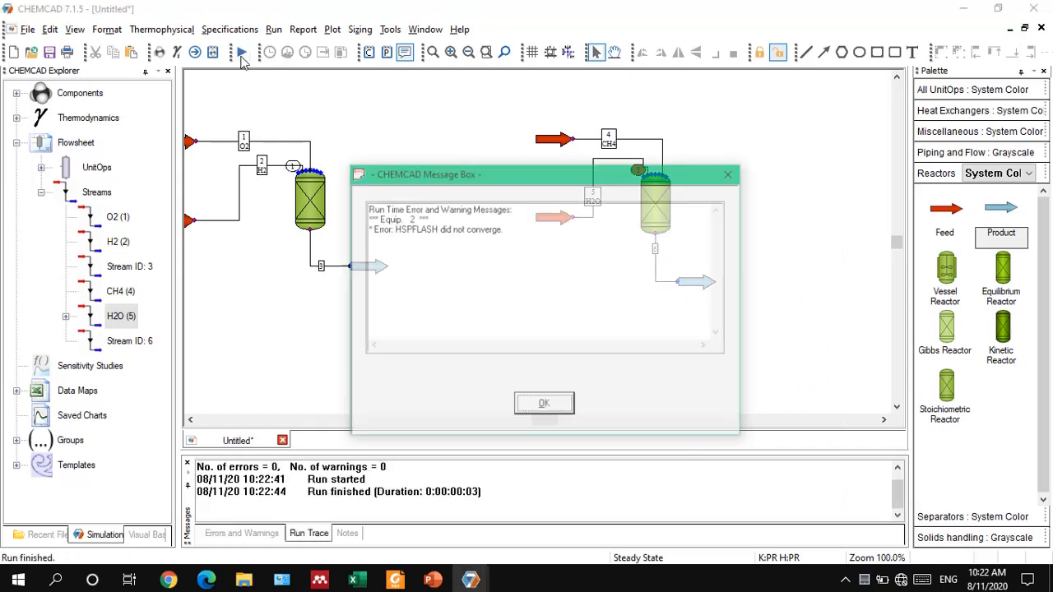
{"action": "left_click", "coordinate": [545, 406]}
Step: Delete the entire first flowsheet, including the O2 and H2 feeds, their reactor, the connecting streams and the product
{"action": "left_click", "coordinate": [190, 420]}
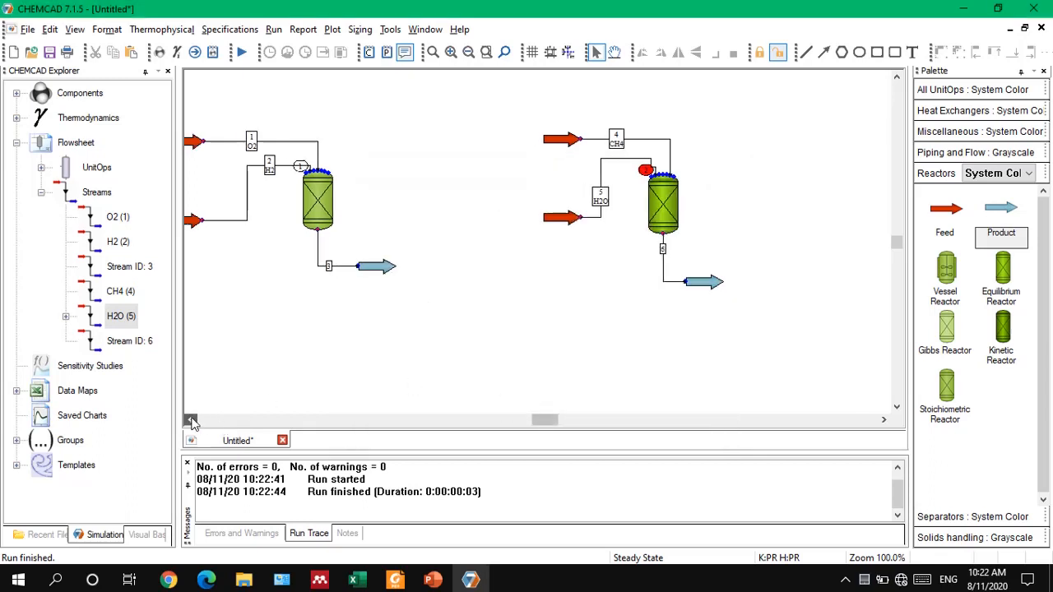
{"action": "left_click", "coordinate": [191, 420]}
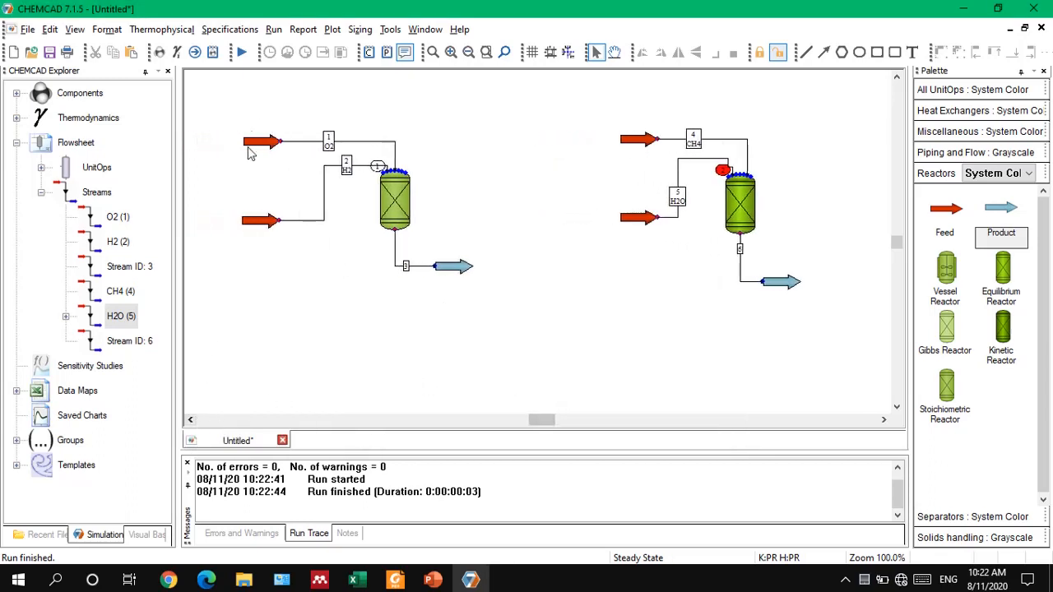
{"action": "left_click_drag", "start_coordinate": [225, 102], "coordinate": [504, 353]}
{"action": "key", "text": "Delete"}
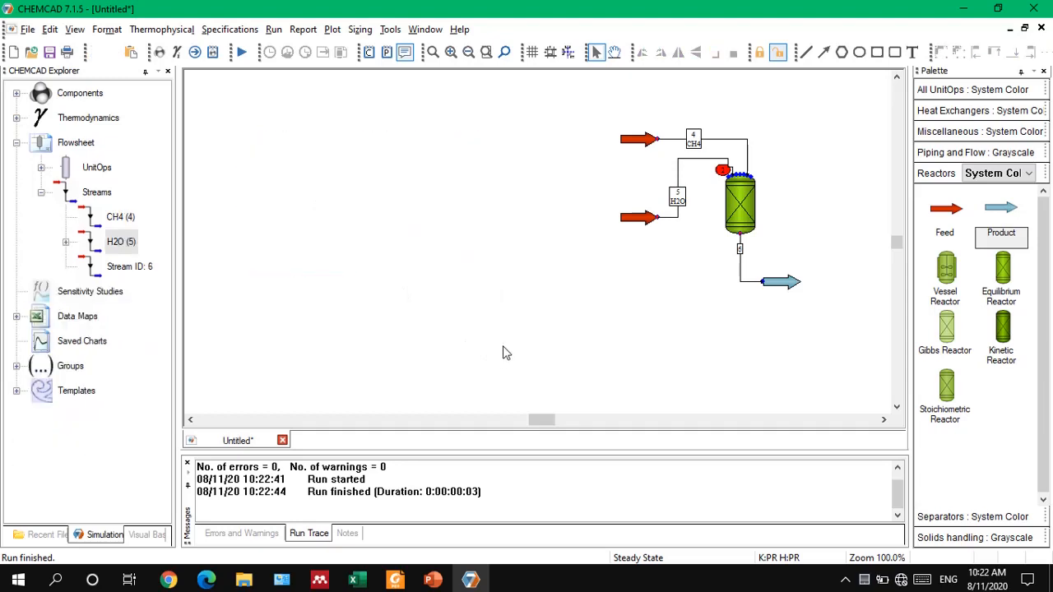
Step: Clear the CH4 feed's vapor fraction, set its temperature to 80 °C, flash the stream and accept it
{"action": "double_click", "coordinate": [635, 140]}
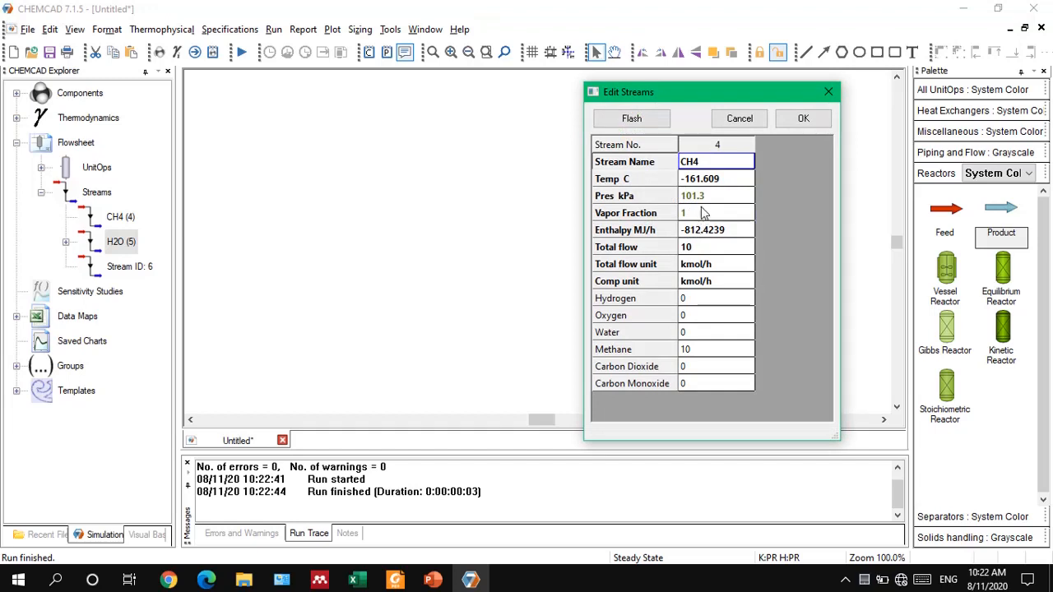
{"action": "left_click_drag", "start_coordinate": [708, 86], "coordinate": [380, 94]}
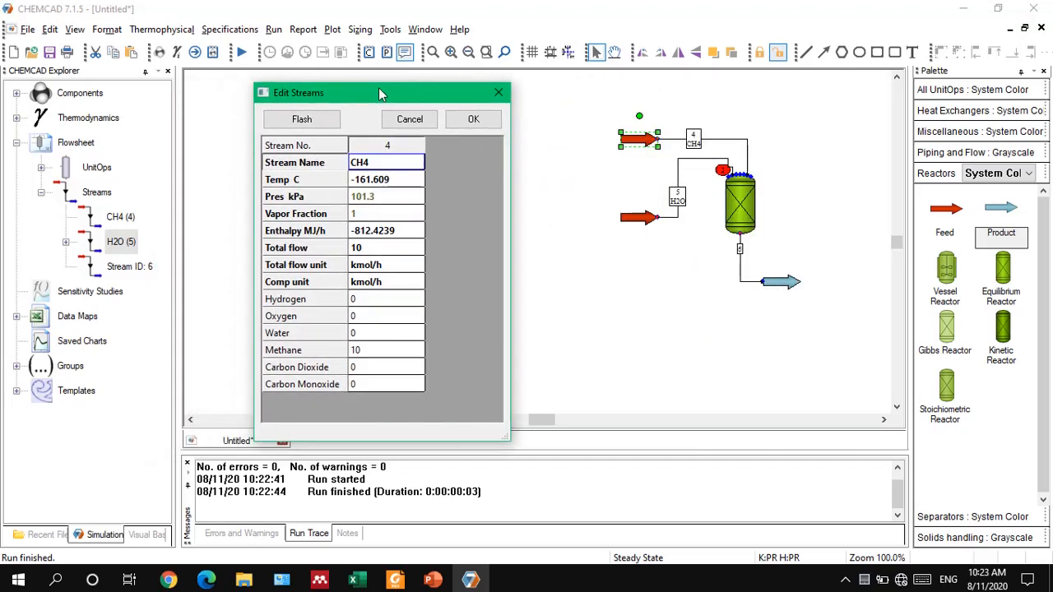
{"action": "left_click", "coordinate": [363, 214]}
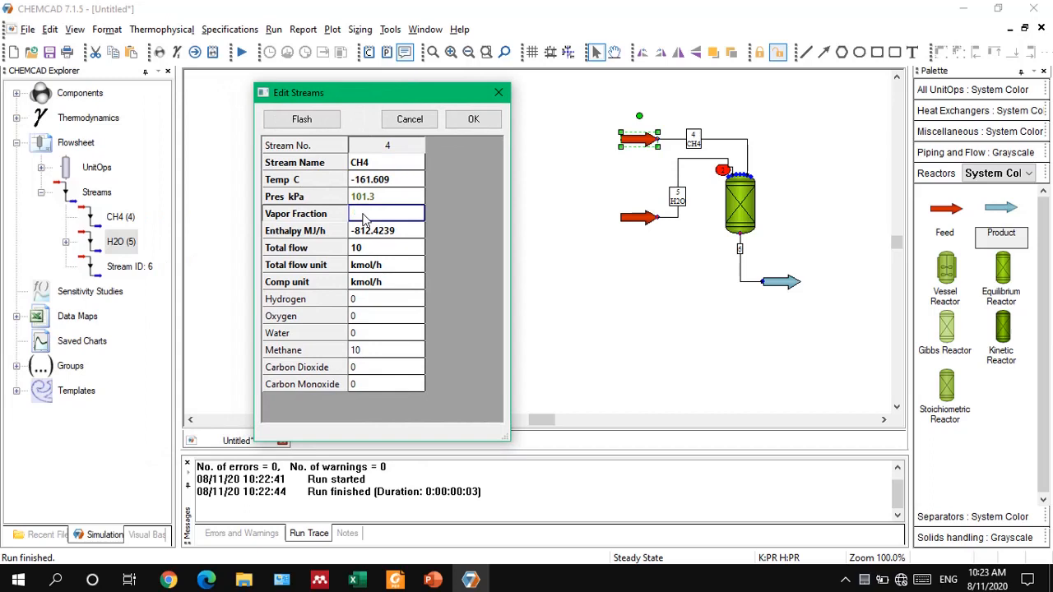
{"action": "left_click", "coordinate": [381, 185]}
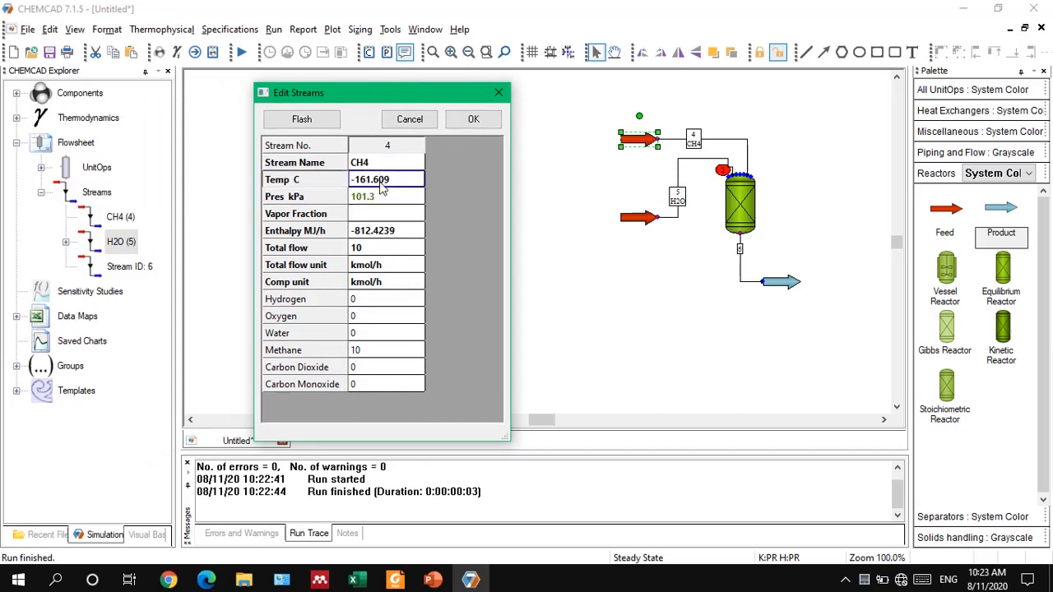
{"action": "type", "text": "25"}
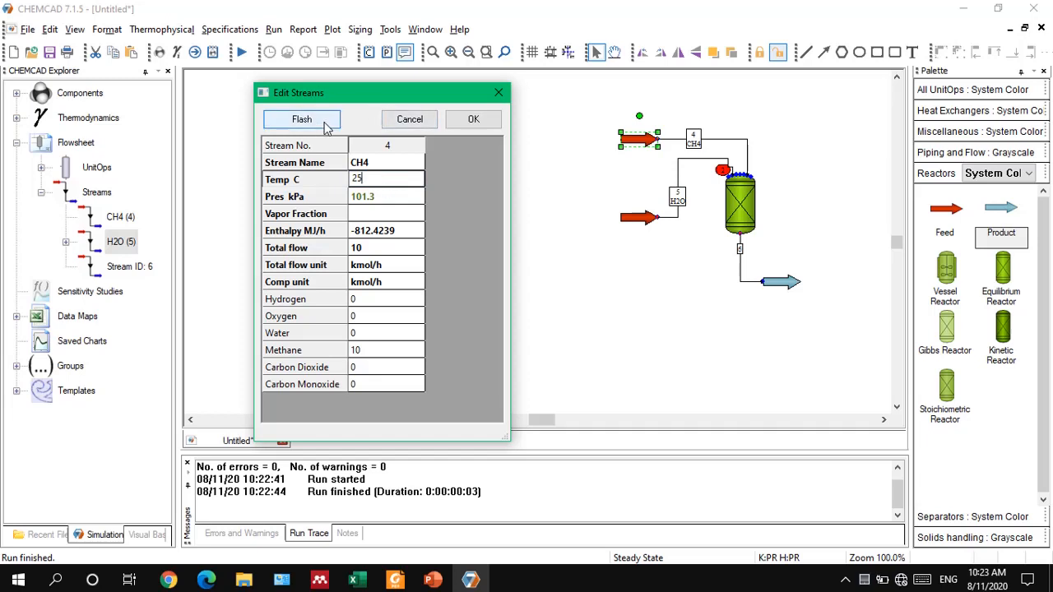
{"action": "key", "text": "BackSpace"}
{"action": "key", "text": "BackSpace"}
{"action": "left_click", "coordinate": [288, 125]}
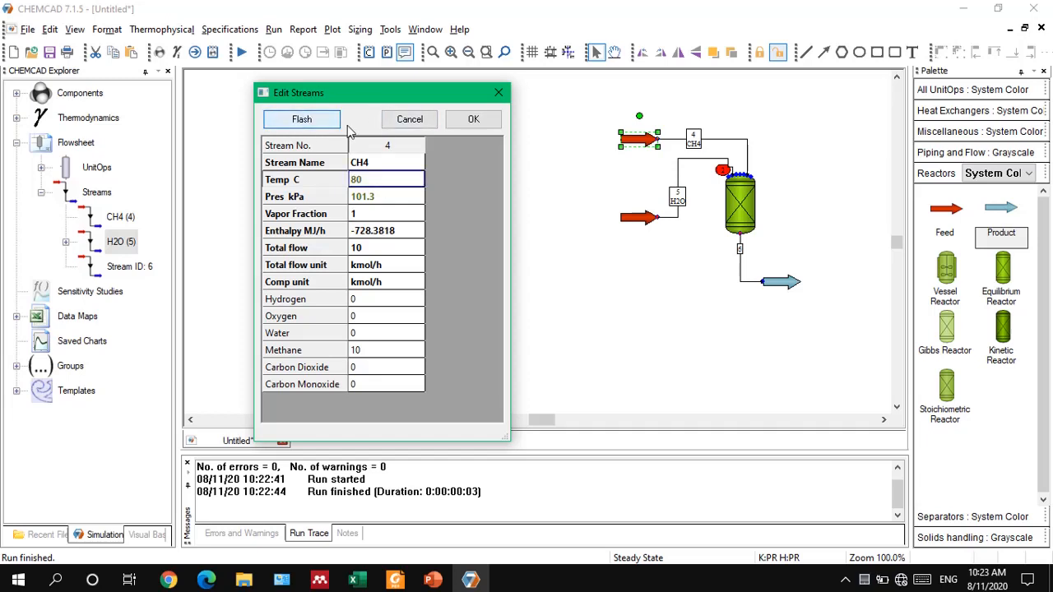
{"action": "left_click", "coordinate": [473, 120]}
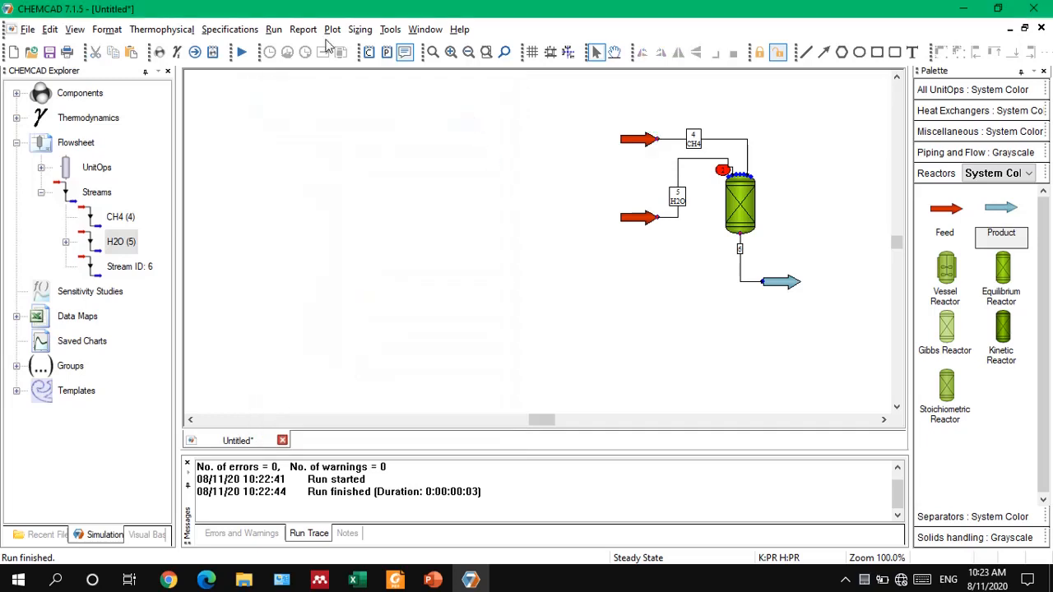
Step: Run the simulation, dismiss the run messages, and check the reactor outlet and H2O feed stream conditions
{"action": "left_click", "coordinate": [242, 56]}
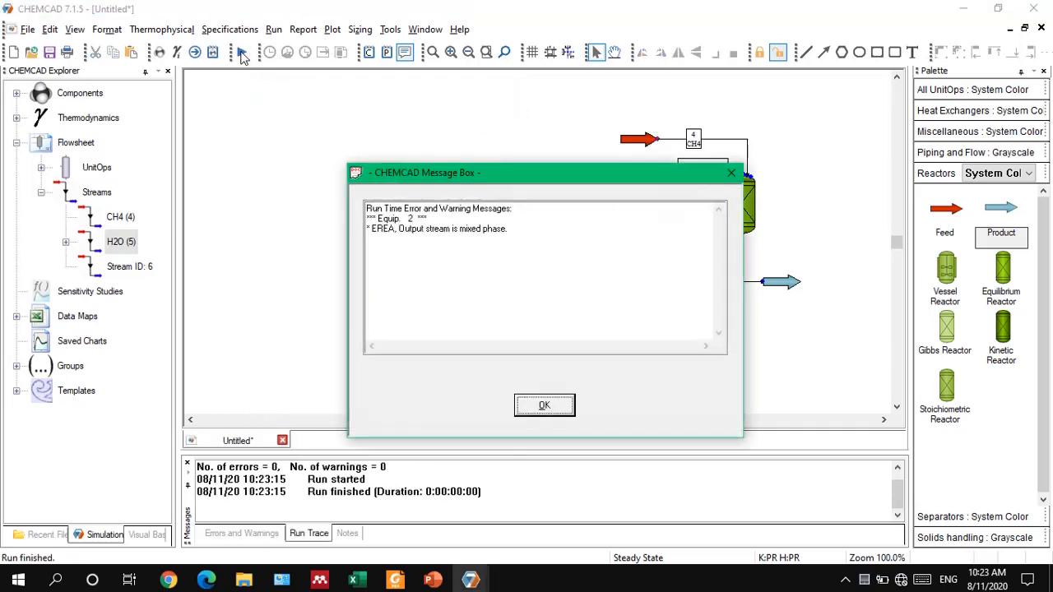
{"action": "left_click", "coordinate": [533, 409]}
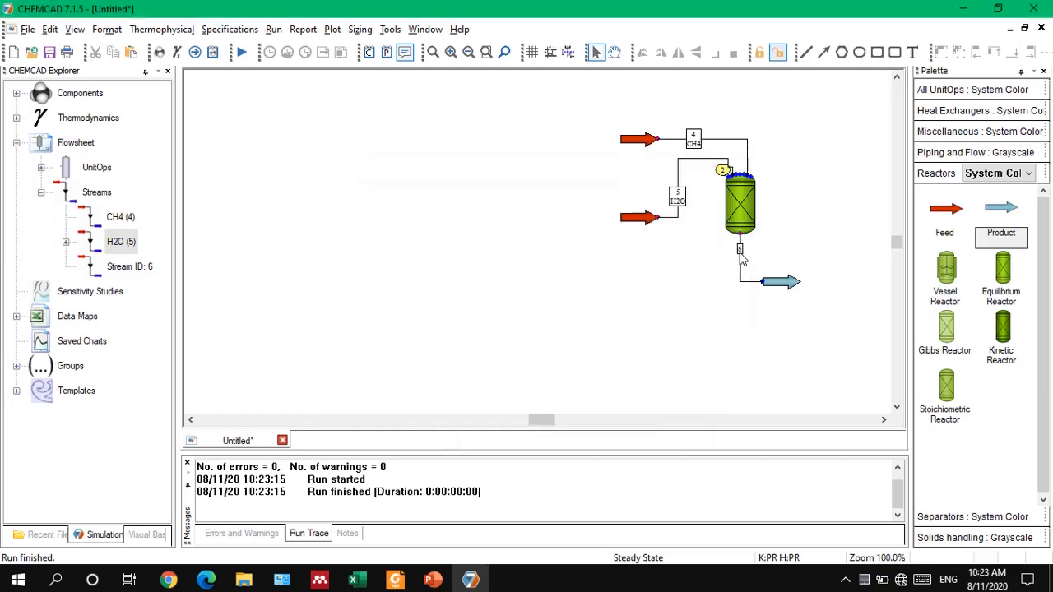
{"action": "mouse_move", "coordinate": [743, 259]}
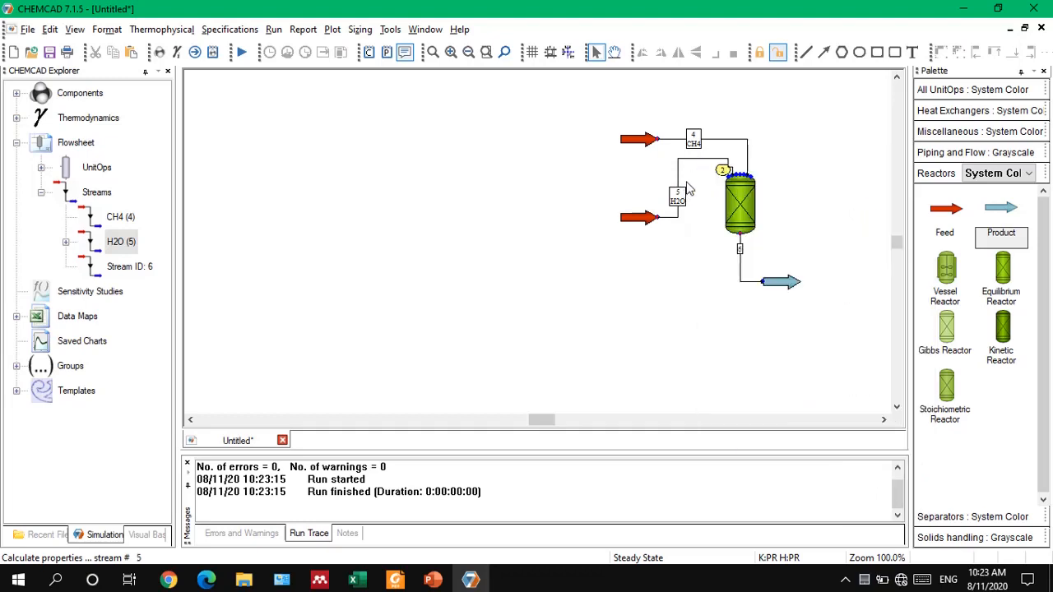
{"action": "double_click", "coordinate": [644, 217]}
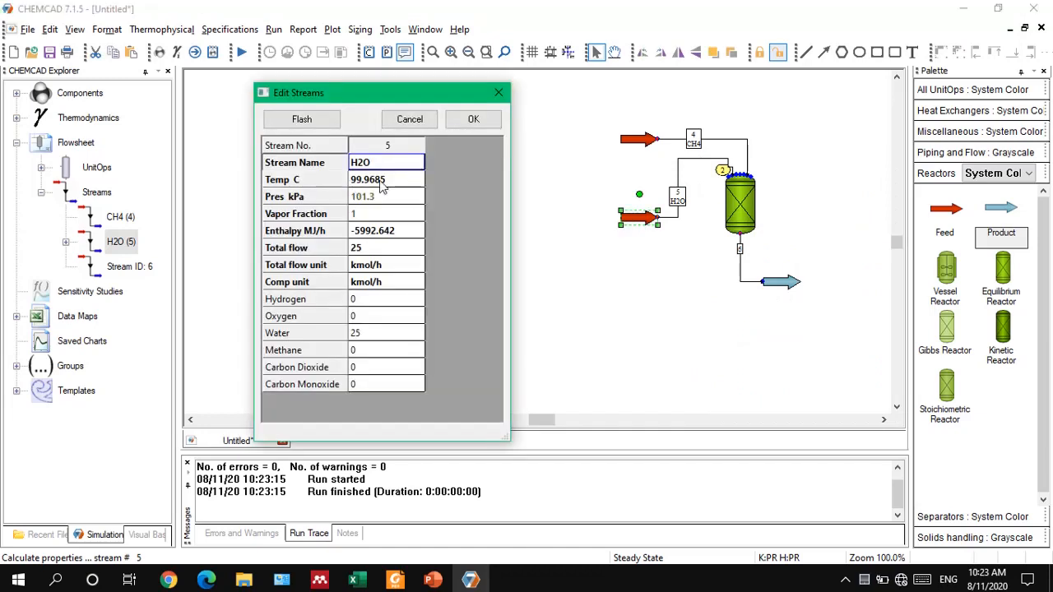
{"action": "left_click", "coordinate": [497, 93]}
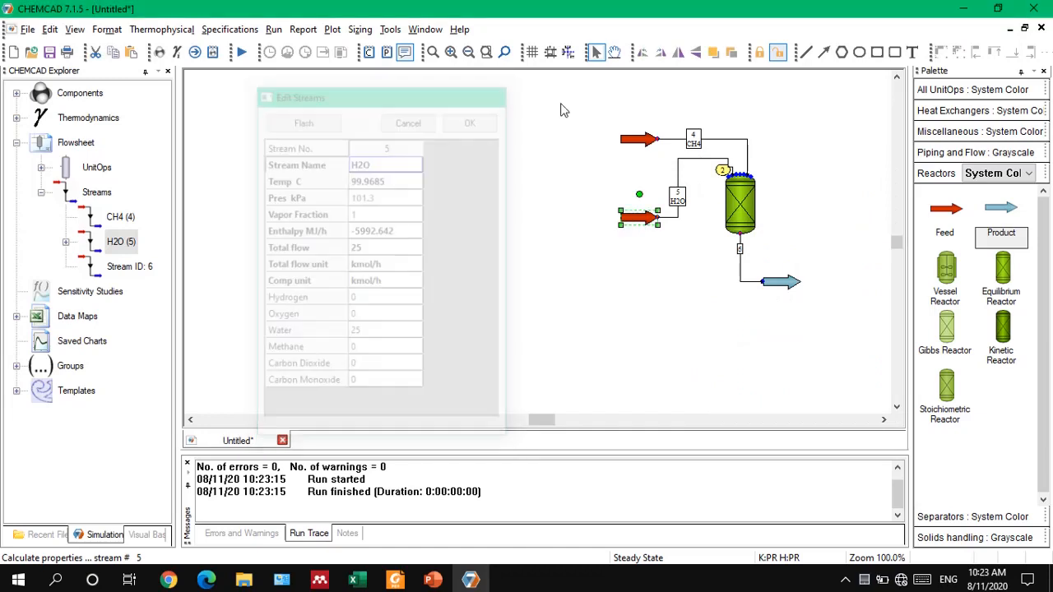
Step: Set the CH4 feed's temperature to 120 °C, flash and accept it, and rerun the simulation, dismissing the messages
{"action": "left_click", "coordinate": [633, 143]}
{"action": "double_click", "coordinate": [634, 143]}
{"action": "left_click", "coordinate": [370, 182]}
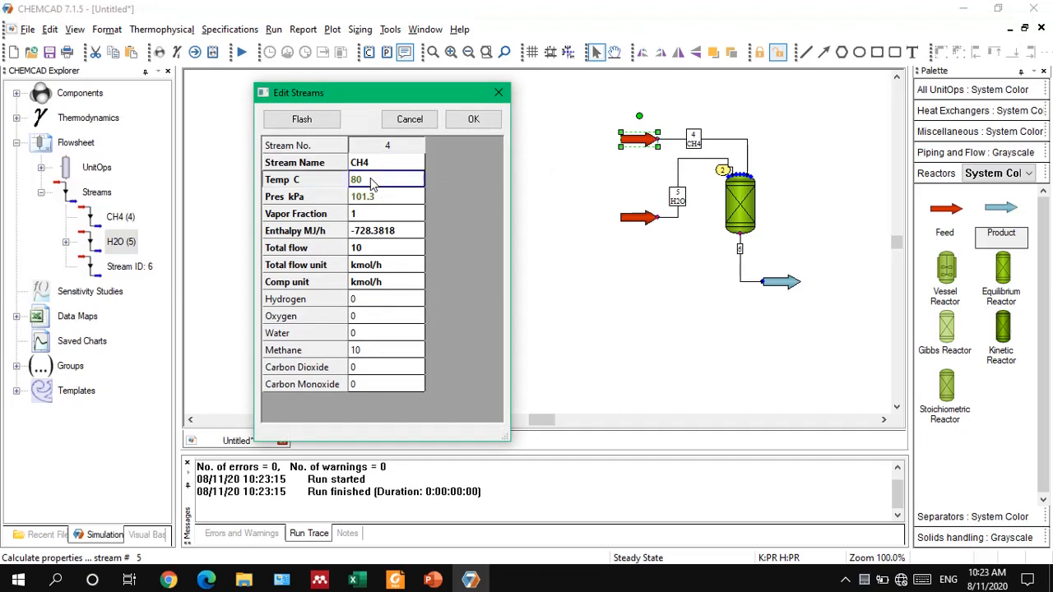
{"action": "type", "text": "120"}
{"action": "left_click", "coordinate": [302, 120]}
{"action": "left_click", "coordinate": [473, 120]}
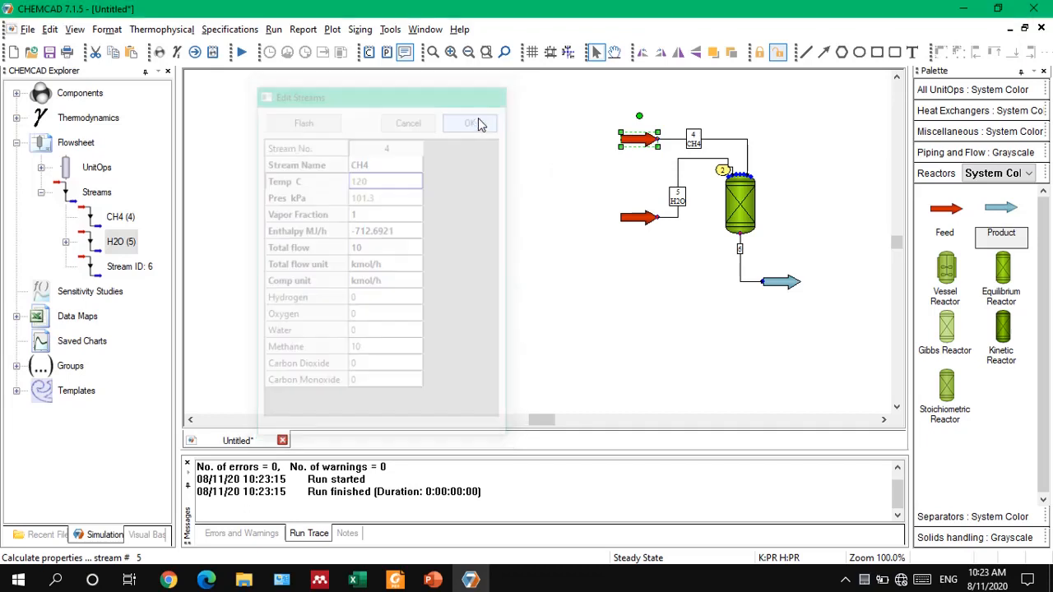
{"action": "left_click", "coordinate": [243, 52]}
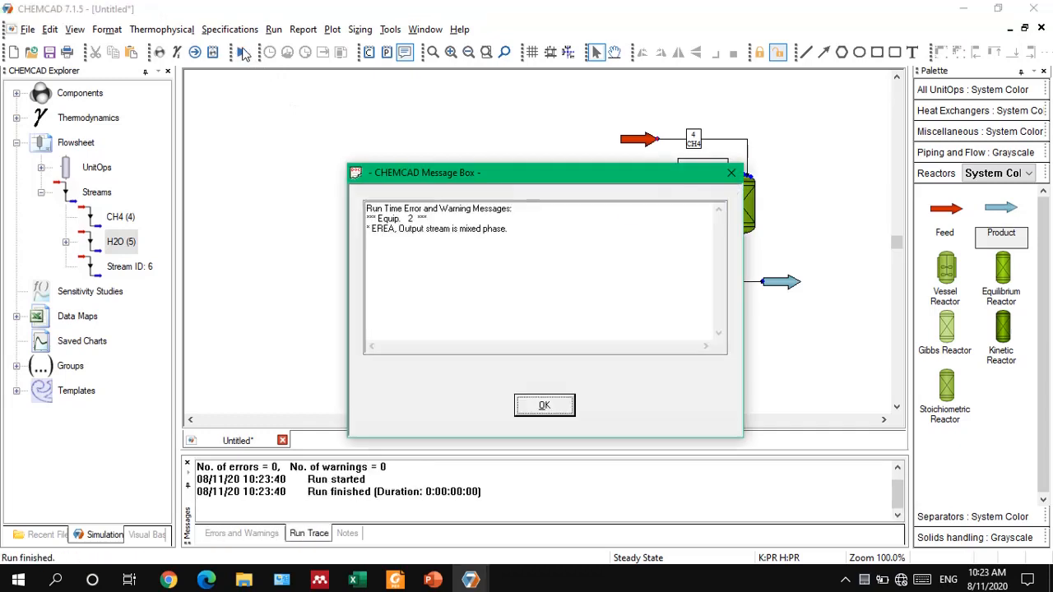
{"action": "left_click", "coordinate": [543, 406]}
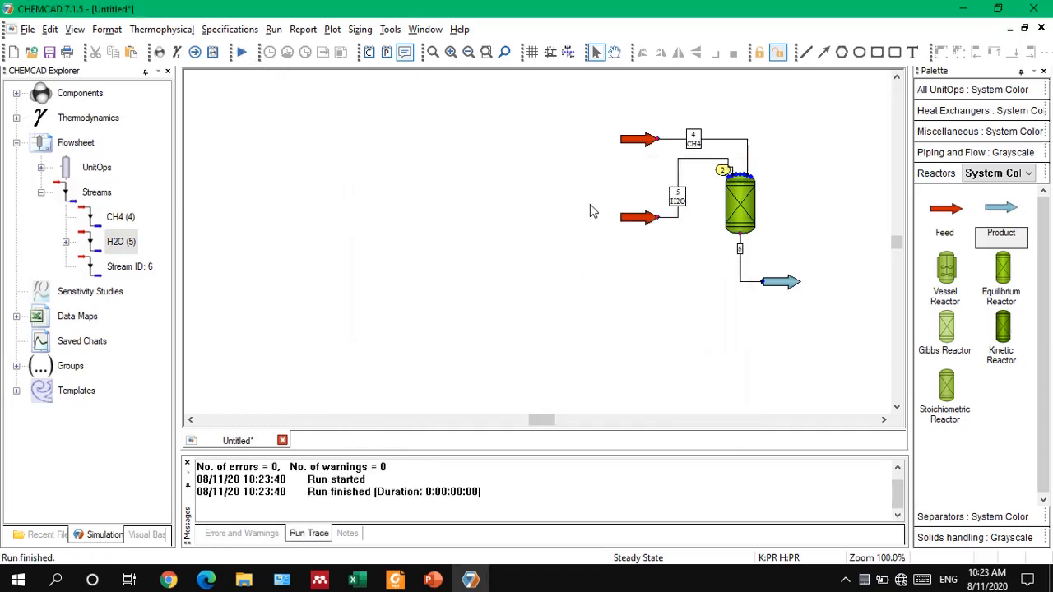
Step: Replace the H2O feed's vapor fraction with a temperature of 120 °C, flash and accept it, and rerun the simulation
{"action": "double_click", "coordinate": [632, 220]}
{"action": "left_click", "coordinate": [386, 216]}
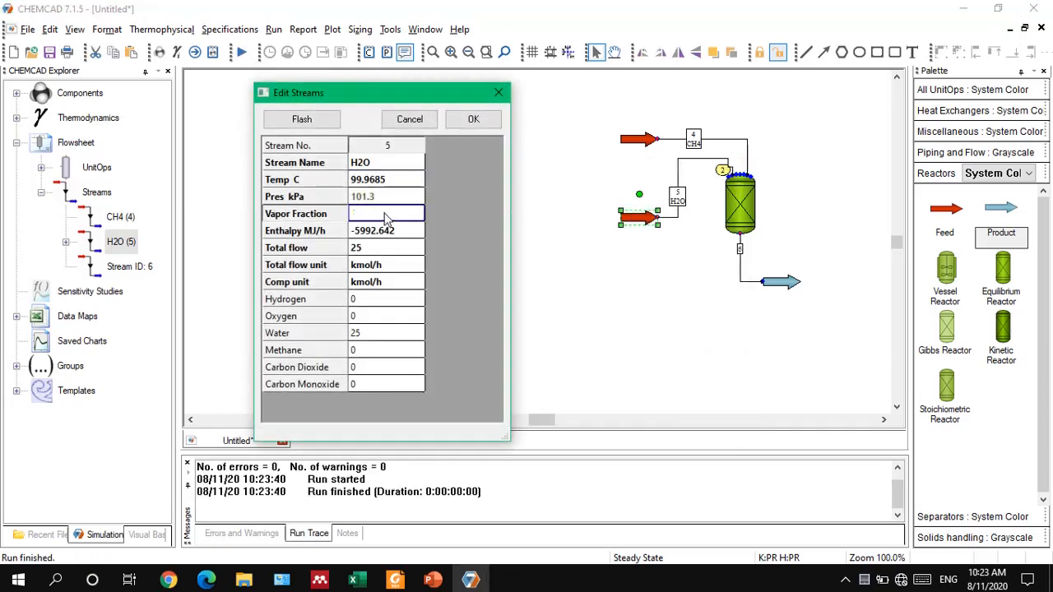
{"action": "left_click", "coordinate": [370, 184]}
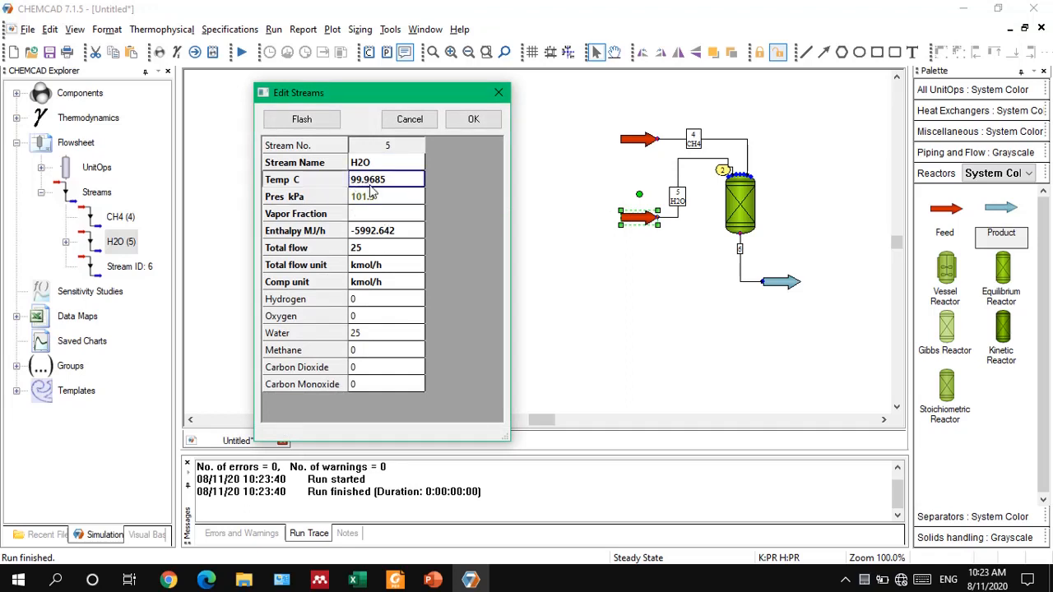
{"action": "type", "text": "120"}
{"action": "left_click", "coordinate": [321, 122]}
{"action": "left_click", "coordinate": [474, 119]}
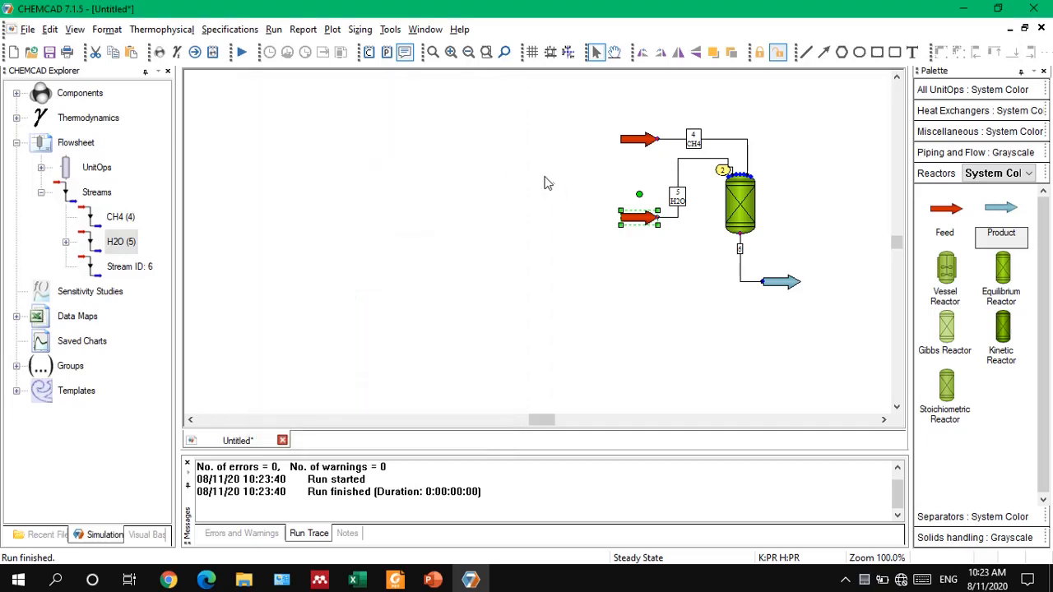
{"action": "left_click", "coordinate": [240, 53]}
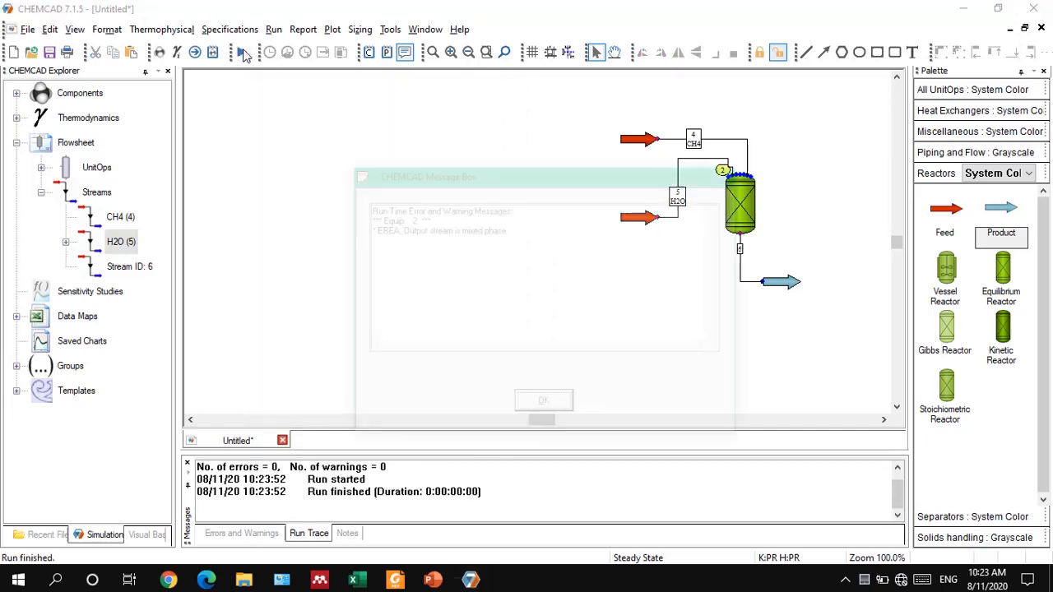
{"action": "left_click", "coordinate": [545, 406]}
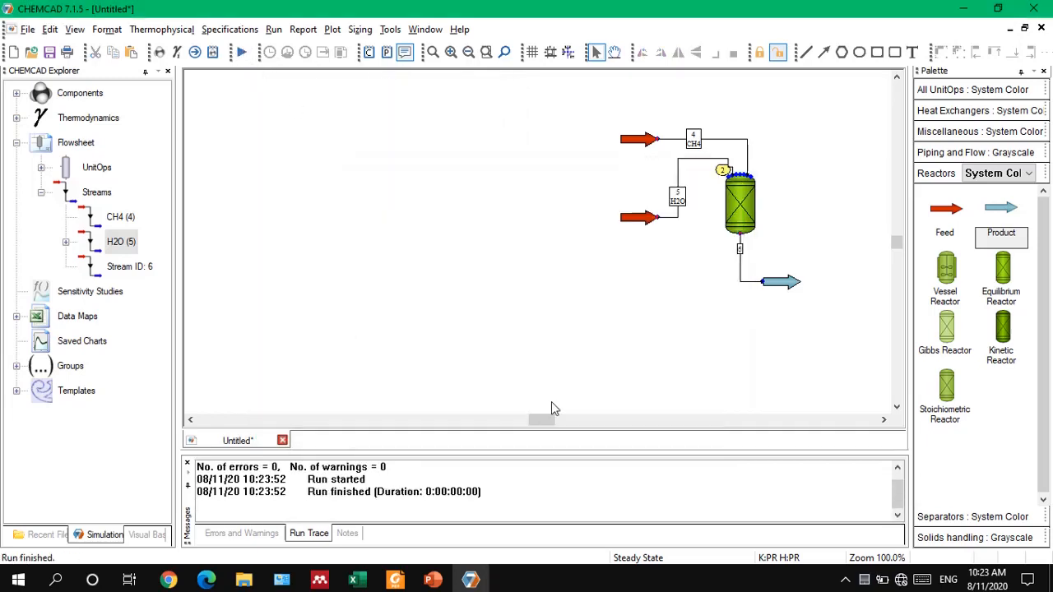
Step: Shift the CH4 and H2O feed arrows slightly farther away from the equilibrium reactor
{"action": "left_click", "coordinate": [632, 145]}
{"action": "left_click_drag", "start_coordinate": [630, 144], "coordinate": [624, 145]}
{"action": "left_click_drag", "start_coordinate": [629, 224], "coordinate": [624, 225]}
Step: Examine the product stream's temperature, vapor fraction and component flows, then close its data and deselect it
{"action": "double_click", "coordinate": [782, 288]}
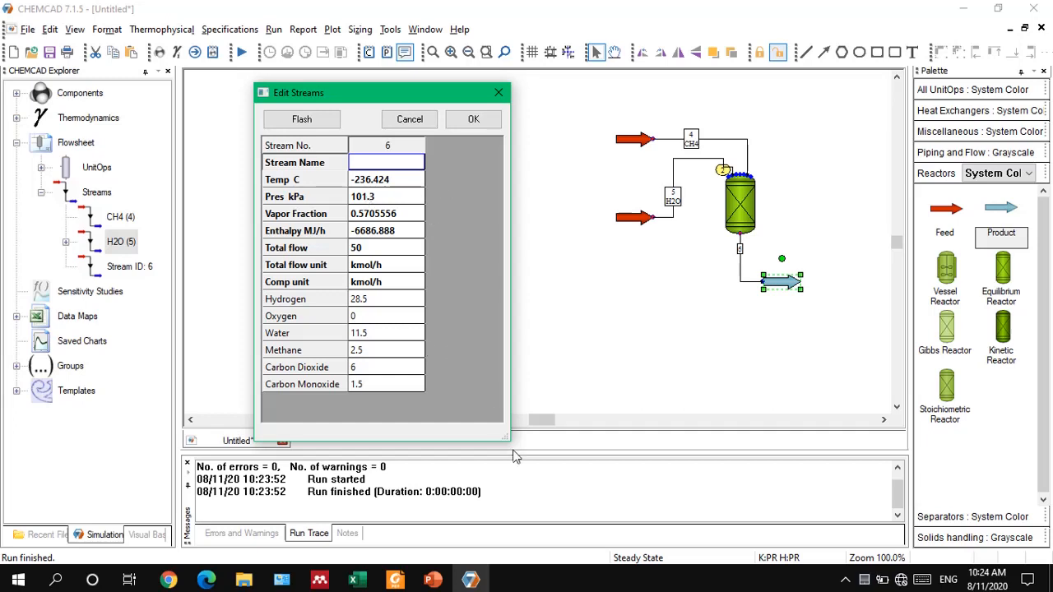
{"action": "left_click", "coordinate": [475, 124]}
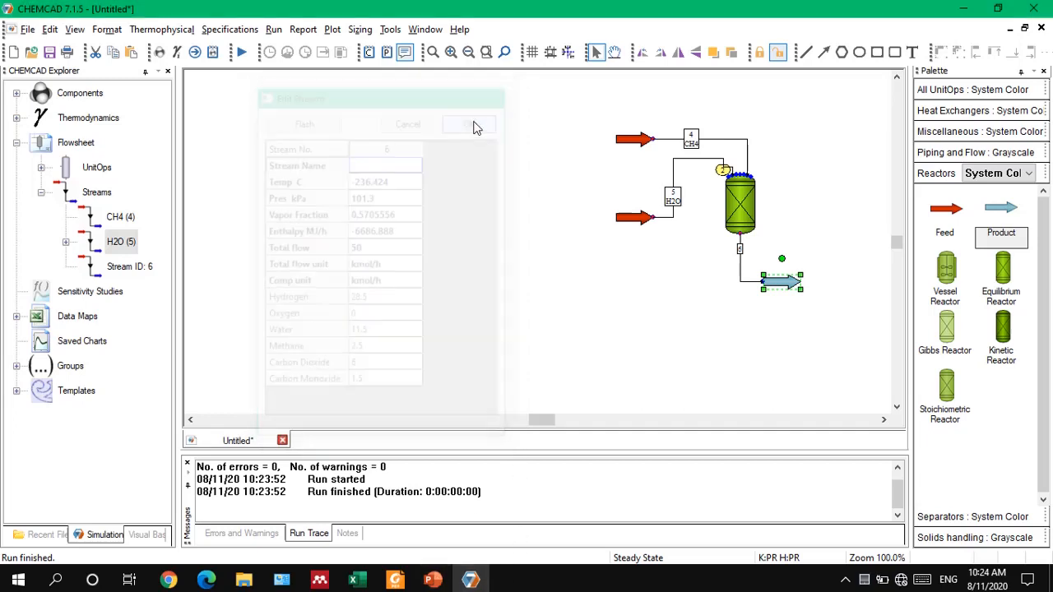
{"action": "left_click", "coordinate": [665, 314]}
Step: Switch the equilibrium reactor's thermal mode to isothermal at 300 °C, accept both reactions' data and rerun the simulation
{"action": "left_click", "coordinate": [884, 421]}
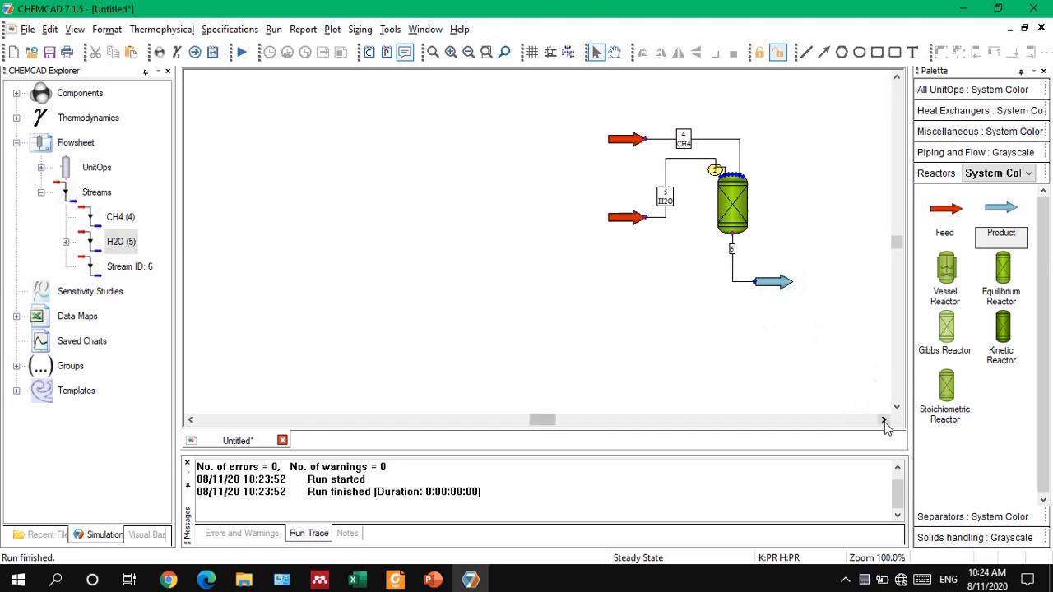
{"action": "left_click", "coordinate": [884, 421]}
{"action": "left_click", "coordinate": [884, 421]}
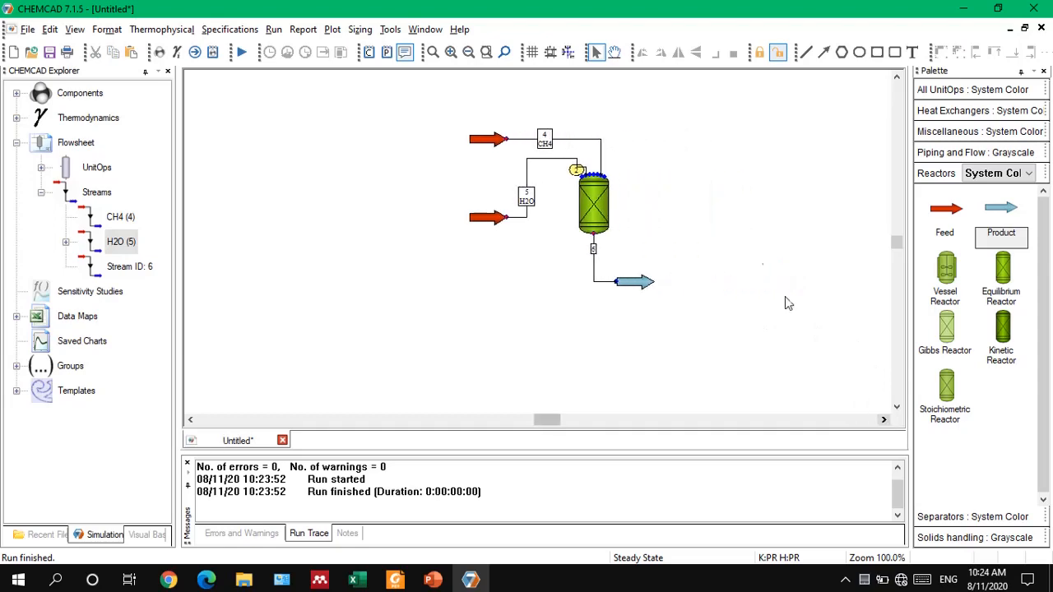
{"action": "double_click", "coordinate": [599, 216]}
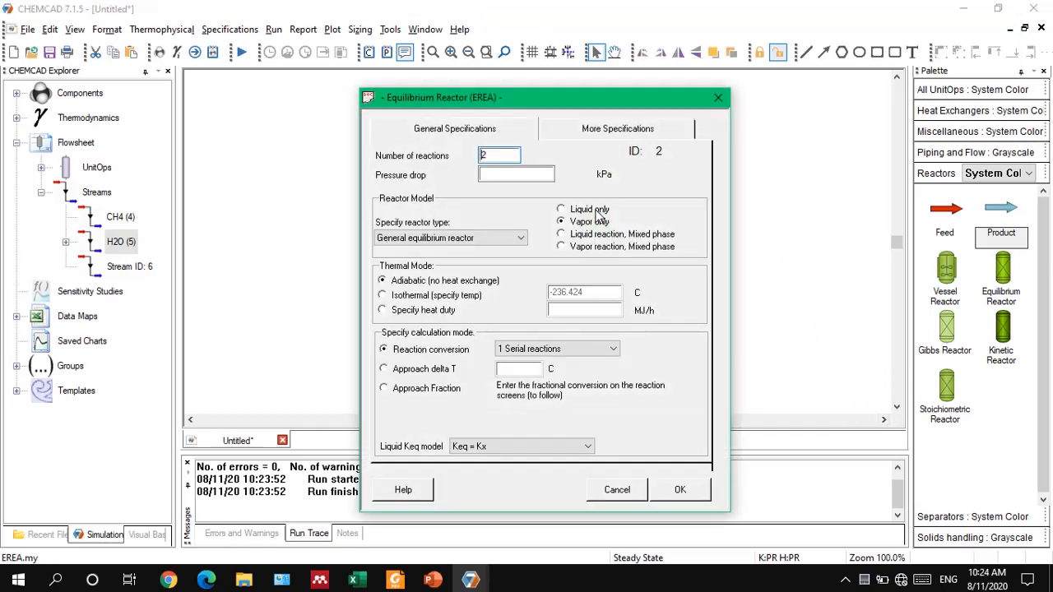
{"action": "left_click", "coordinate": [410, 298]}
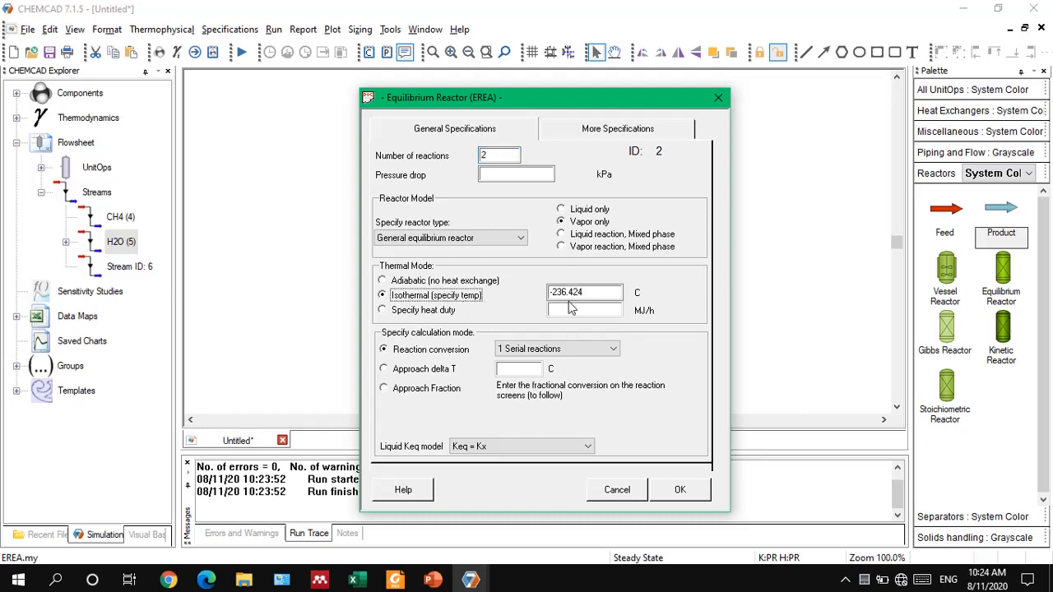
{"action": "left_click_drag", "start_coordinate": [612, 294], "coordinate": [501, 299]}
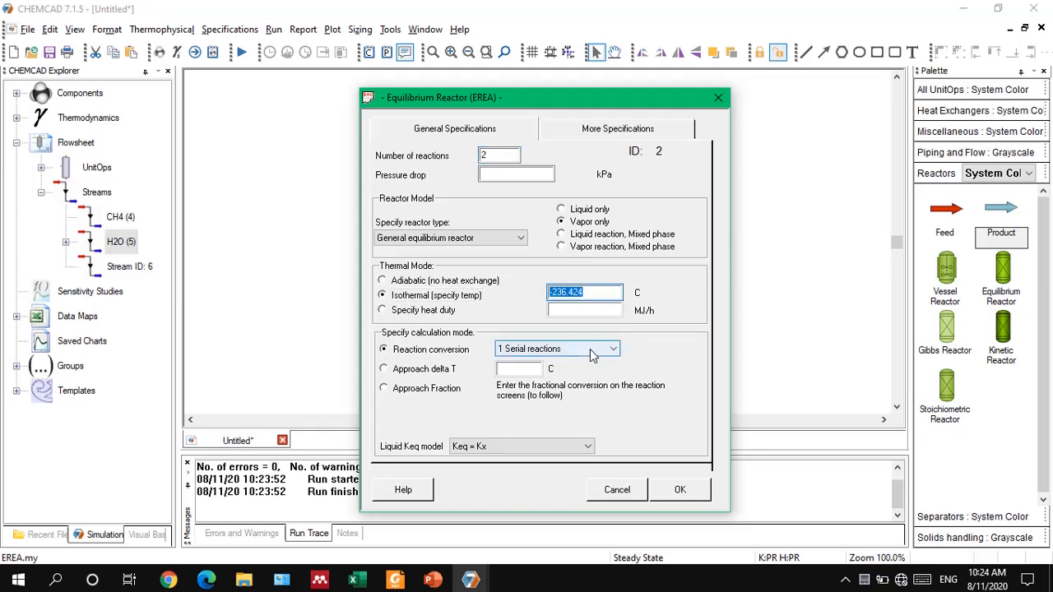
{"action": "type", "text": "300"}
{"action": "left_click", "coordinate": [677, 490]}
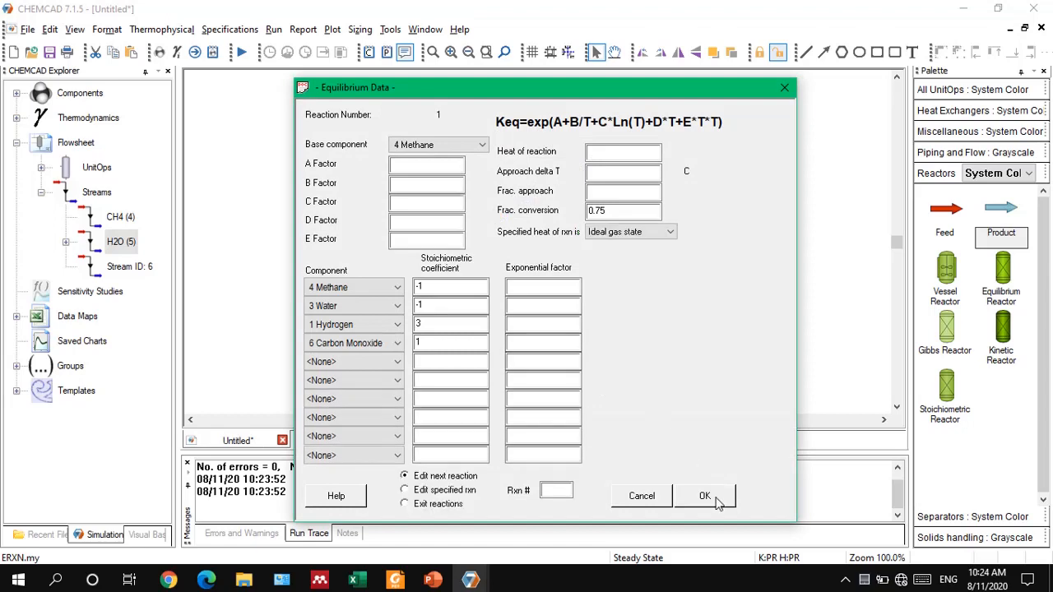
{"action": "left_click", "coordinate": [710, 497]}
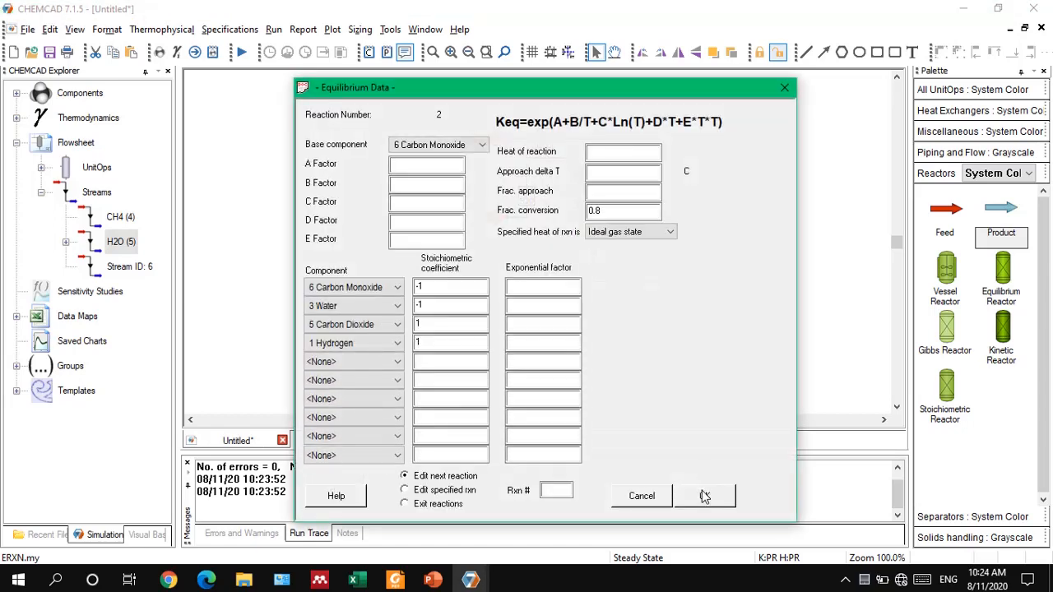
{"action": "left_click", "coordinate": [702, 495]}
{"action": "left_click", "coordinate": [424, 325]}
{"action": "left_click", "coordinate": [243, 52]}
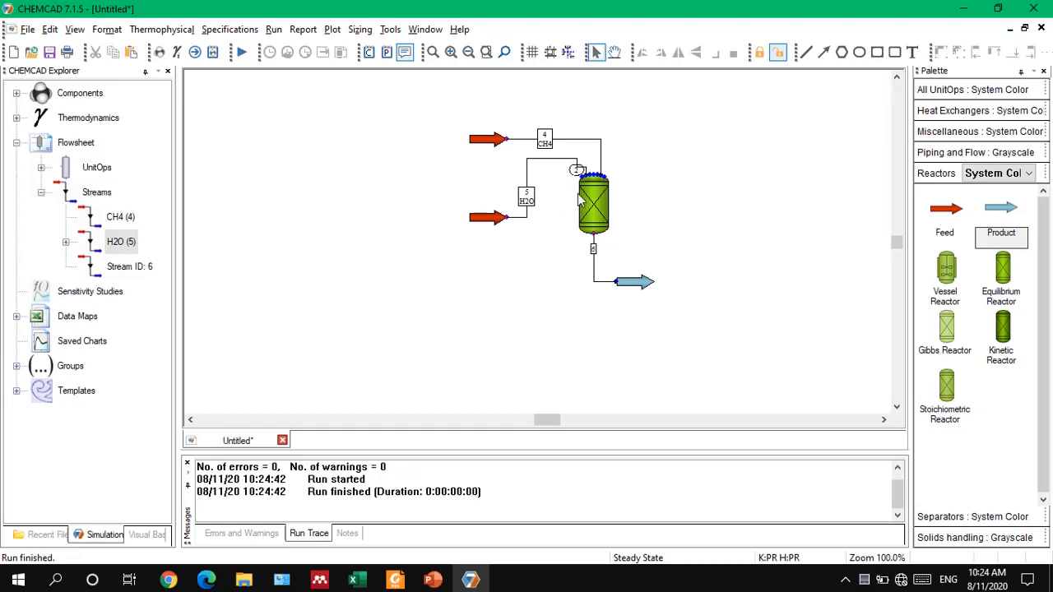
Step: Review the equilibrium reactor's calculated heat duty for isothermal operation, then close its specifications and deselect it
{"action": "left_click", "coordinate": [591, 215]}
{"action": "double_click", "coordinate": [591, 215]}
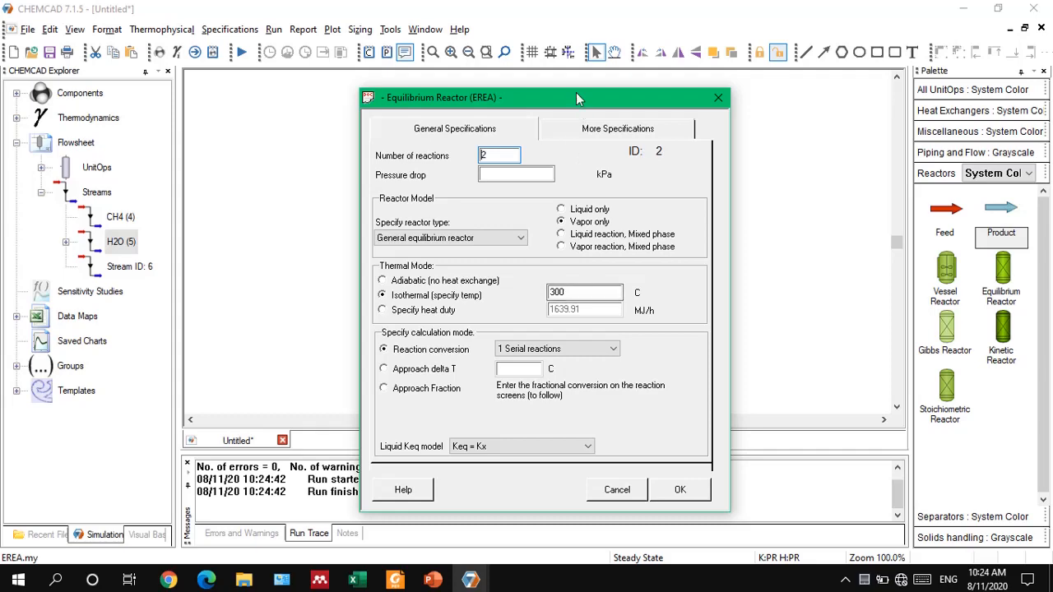
{"action": "left_click_drag", "start_coordinate": [576, 92], "coordinate": [272, 79]}
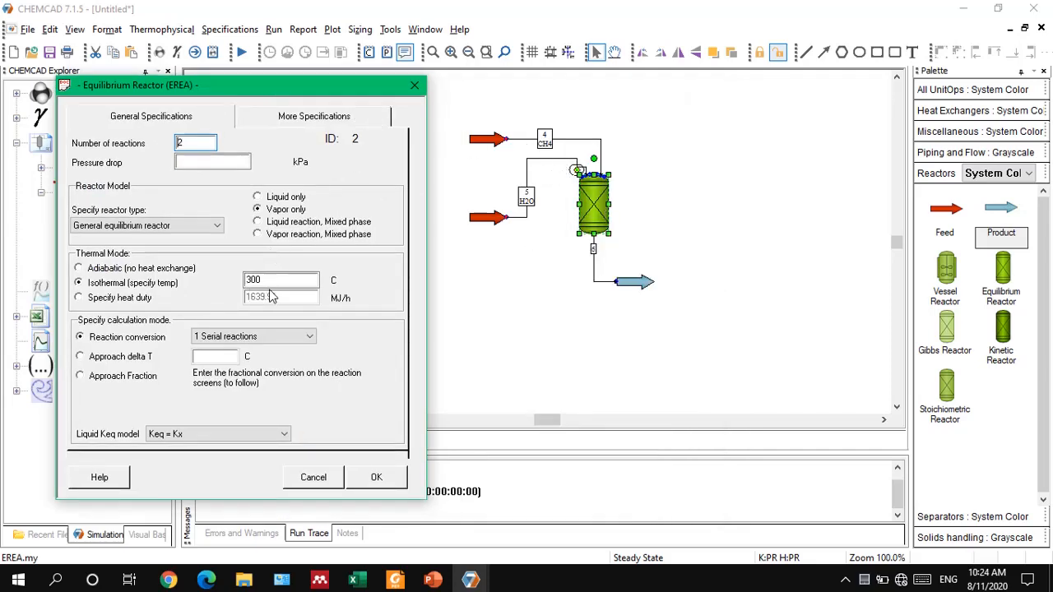
{"action": "left_click", "coordinate": [408, 89]}
{"action": "left_click", "coordinate": [702, 499]}
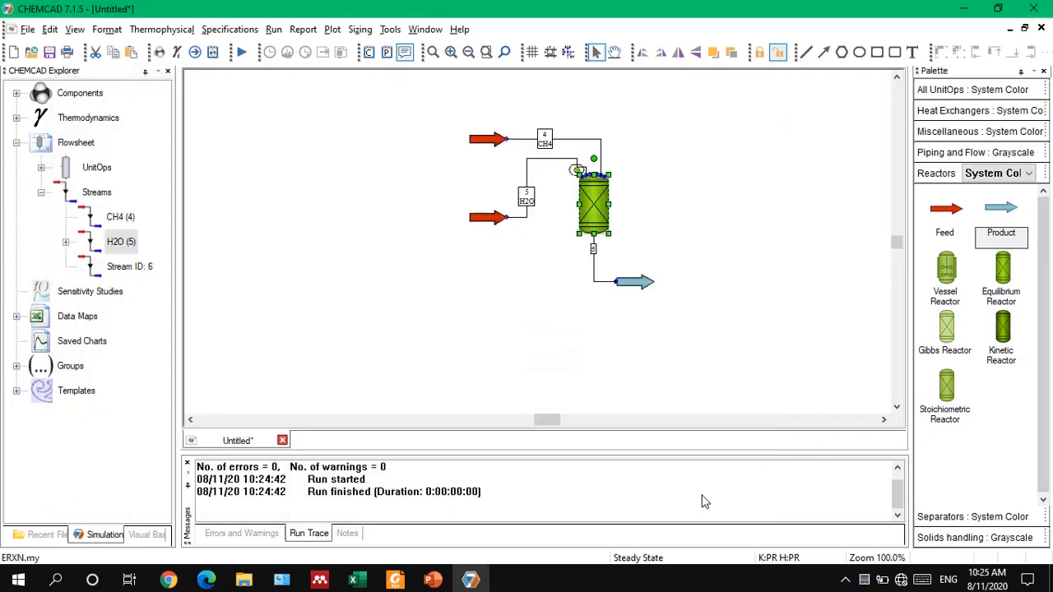
{"action": "left_click", "coordinate": [701, 496]}
{"action": "left_click", "coordinate": [749, 359]}
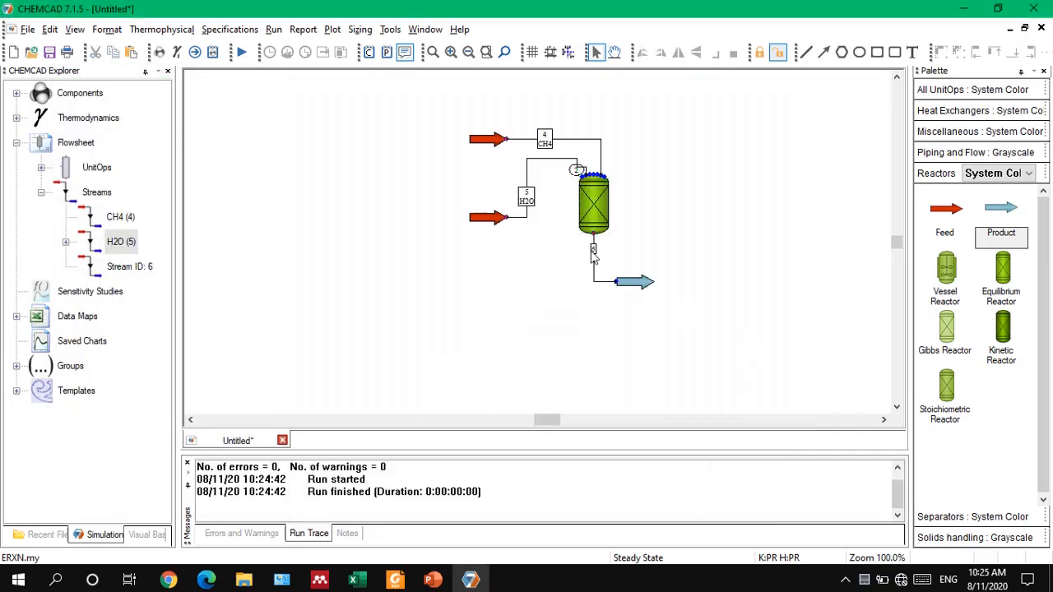
Step: Check the product stream's conditions and component flows, recheck the reactor's heat duty, then close its data and deselect it
{"action": "mouse_move", "coordinate": [594, 256]}
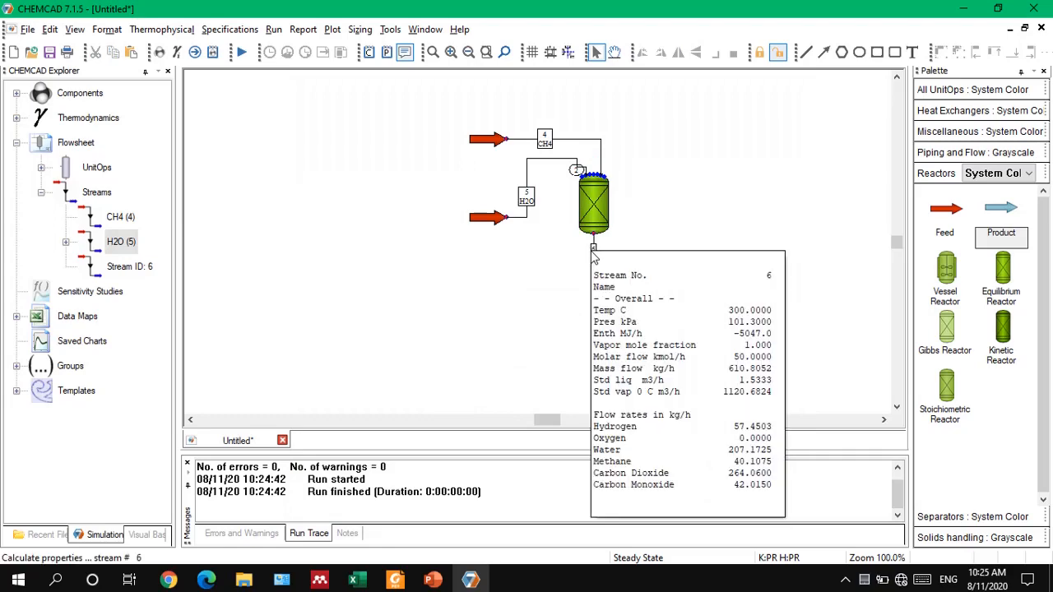
{"action": "double_click", "coordinate": [600, 203]}
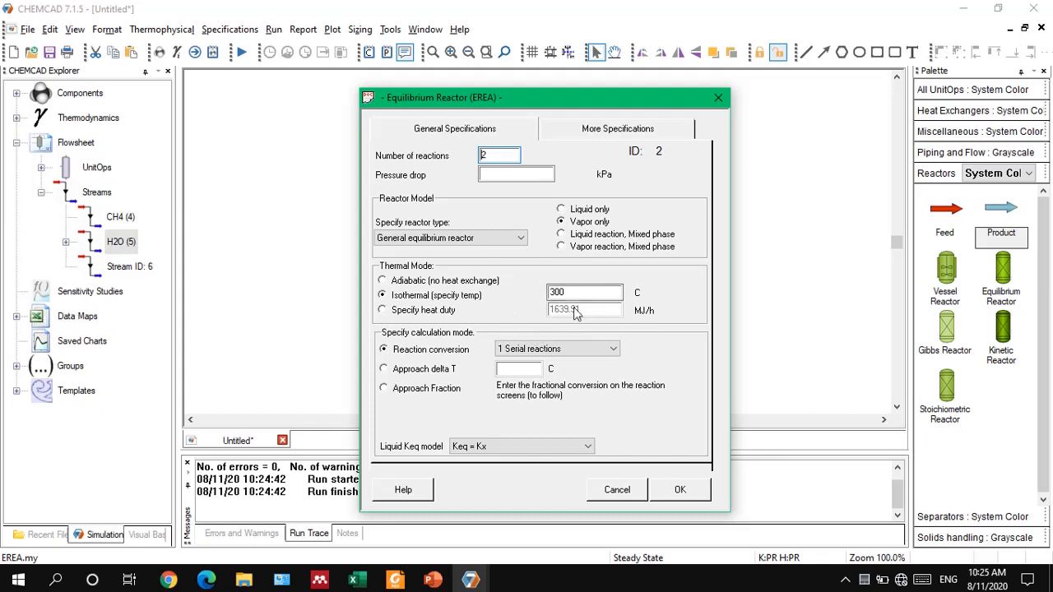
{"action": "left_click", "coordinate": [680, 494]}
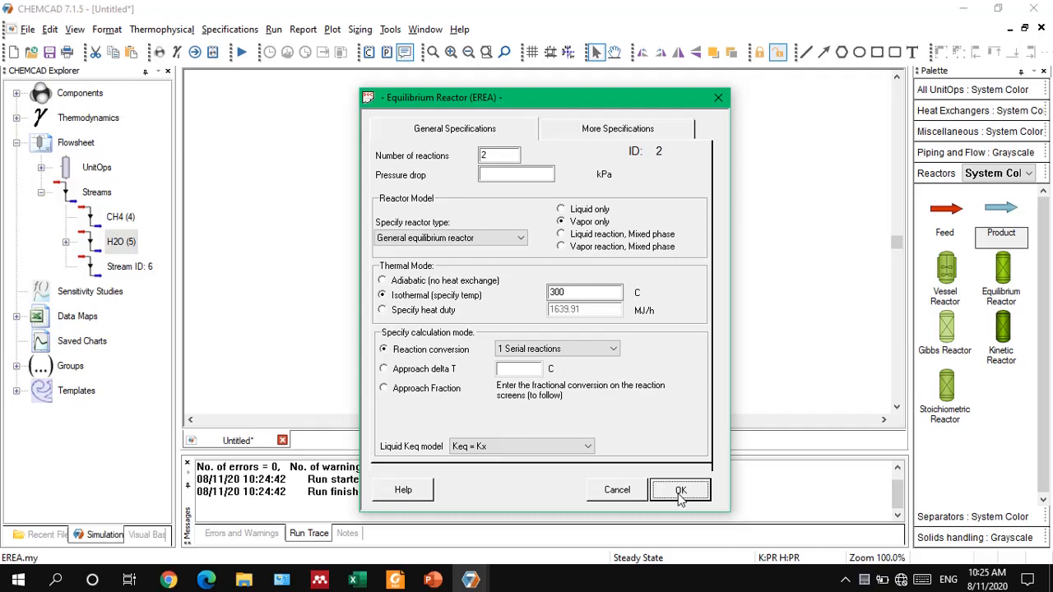
{"action": "left_click", "coordinate": [681, 492]}
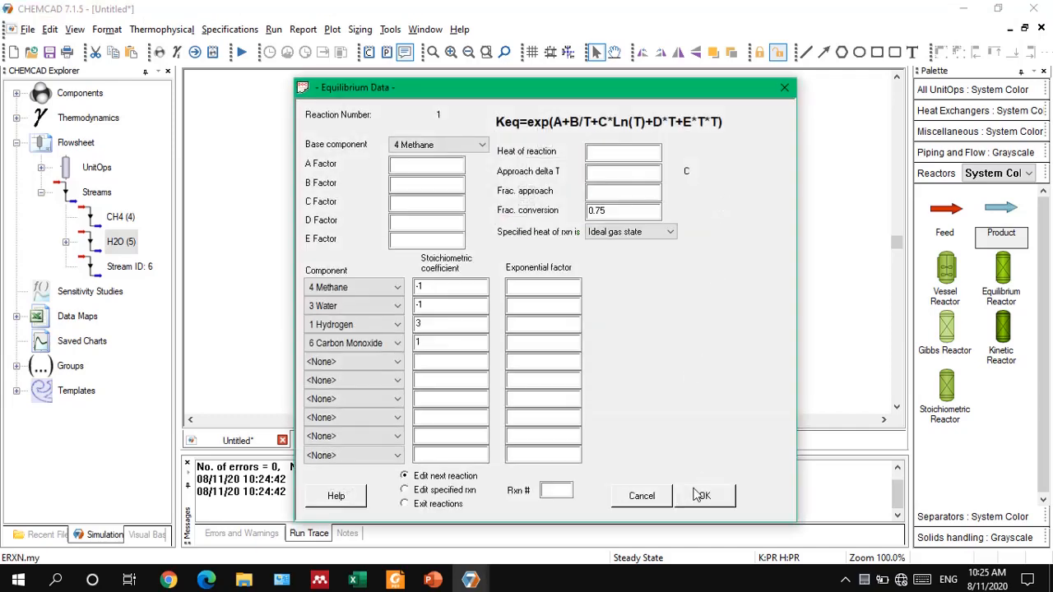
{"action": "left_click", "coordinate": [696, 495]}
{"action": "left_click", "coordinate": [711, 496]}
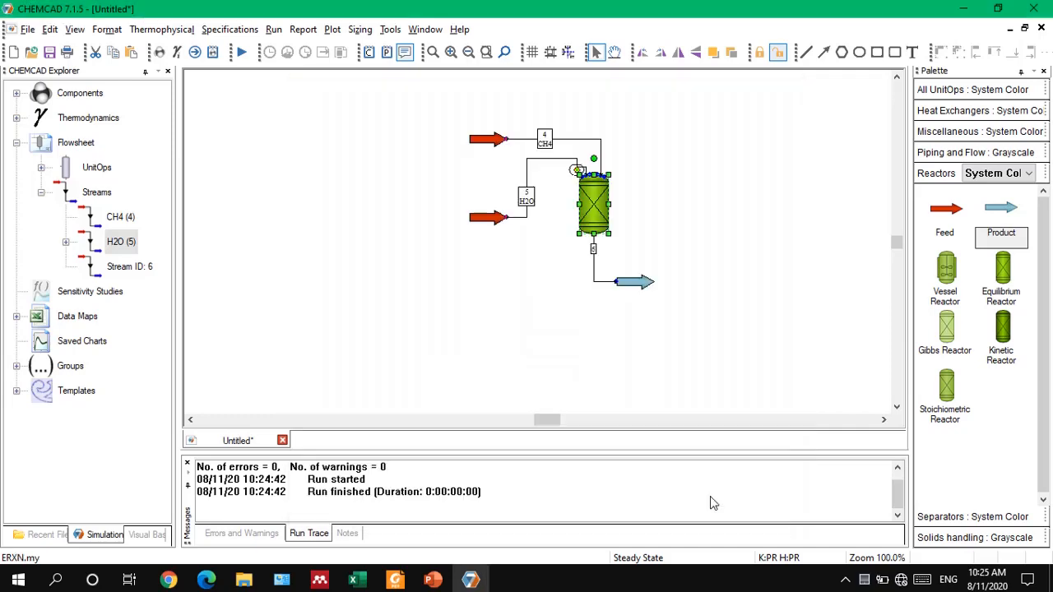
{"action": "left_click", "coordinate": [712, 318]}
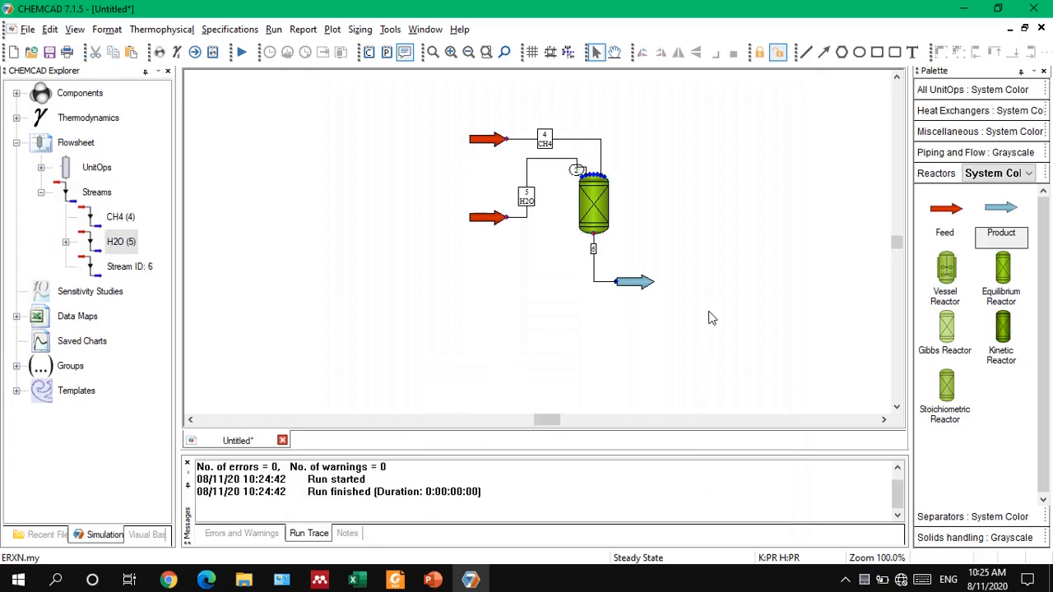
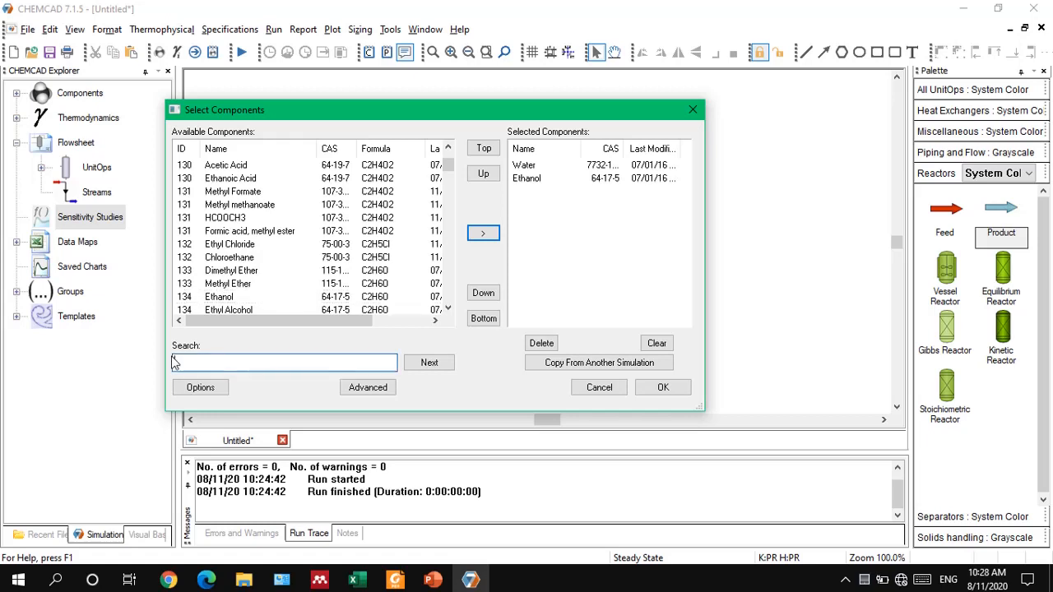
Step: Search the component database for acetic acid and add Acetic Acid to the selected components
{"action": "type", "text": "acetic ac"}
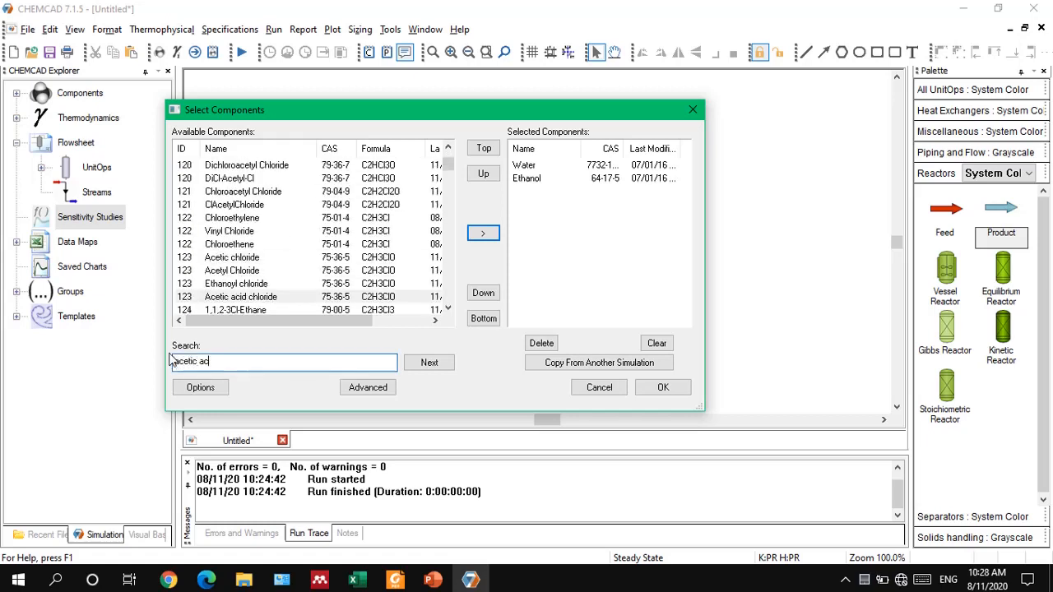
{"action": "type", "text": "id"}
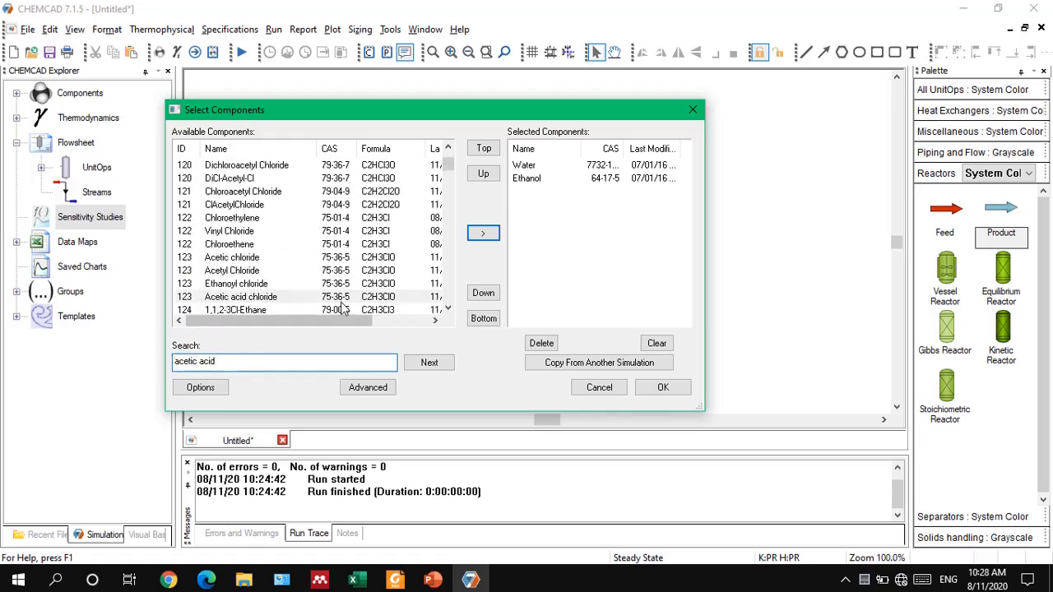
{"action": "left_click", "coordinate": [423, 363]}
{"action": "left_click", "coordinate": [420, 364]}
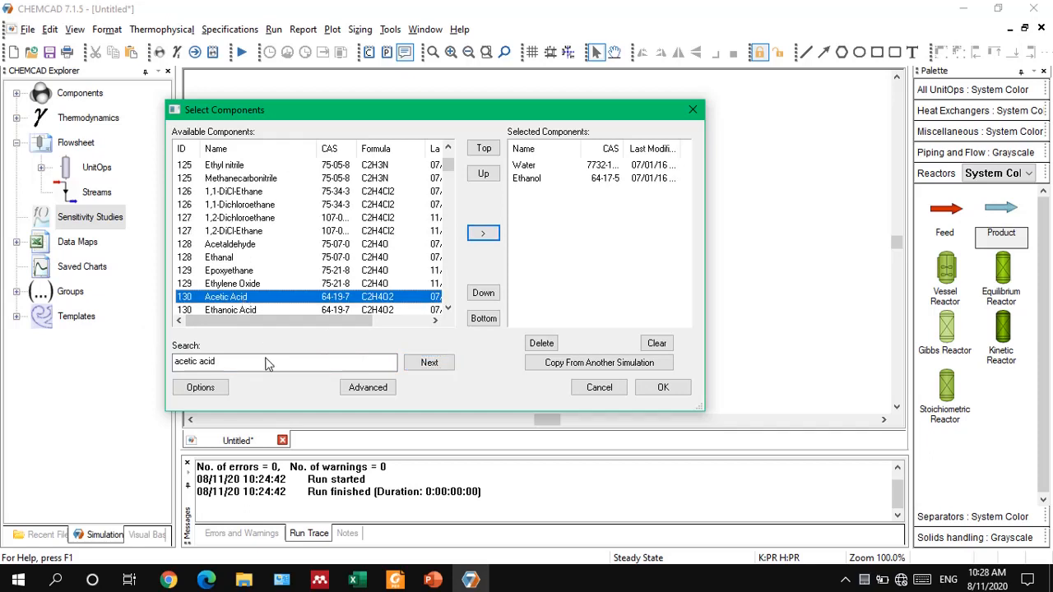
{"action": "key", "text": "Return"}
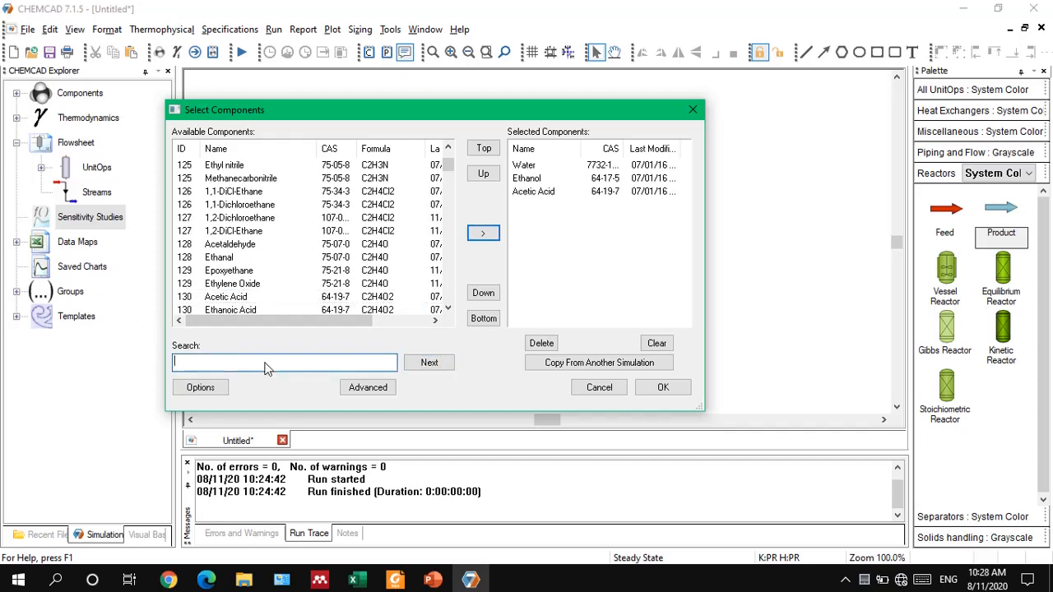
Step: Search the component database for ethyl acetate and add Ethyl Acetate to the selected components
{"action": "type", "text": "ethyl ace"}
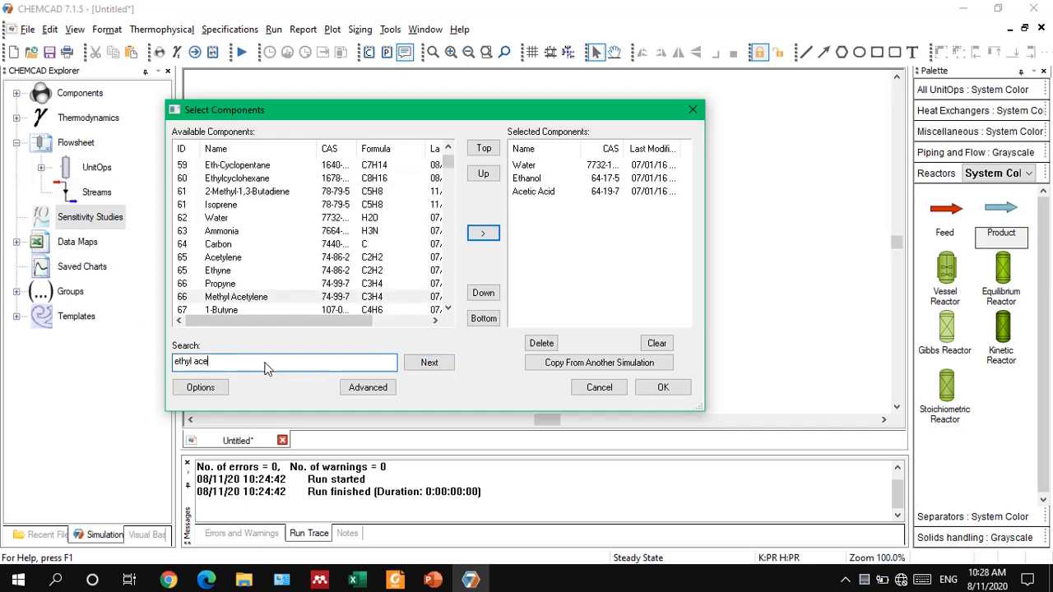
{"action": "type", "text": "tate"}
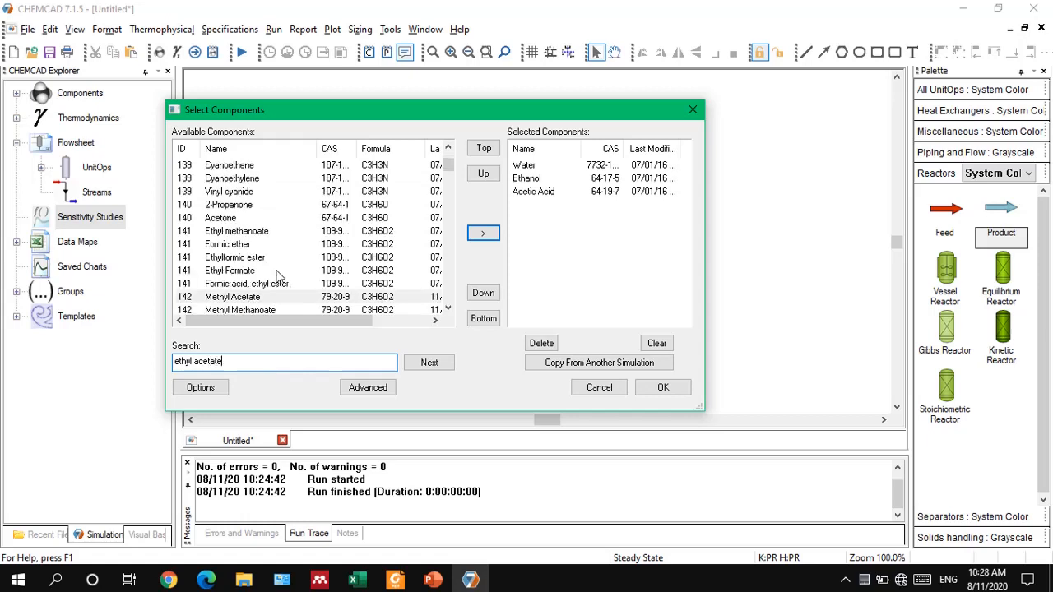
{"action": "left_click", "coordinate": [429, 364]}
{"action": "left_click", "coordinate": [238, 300]}
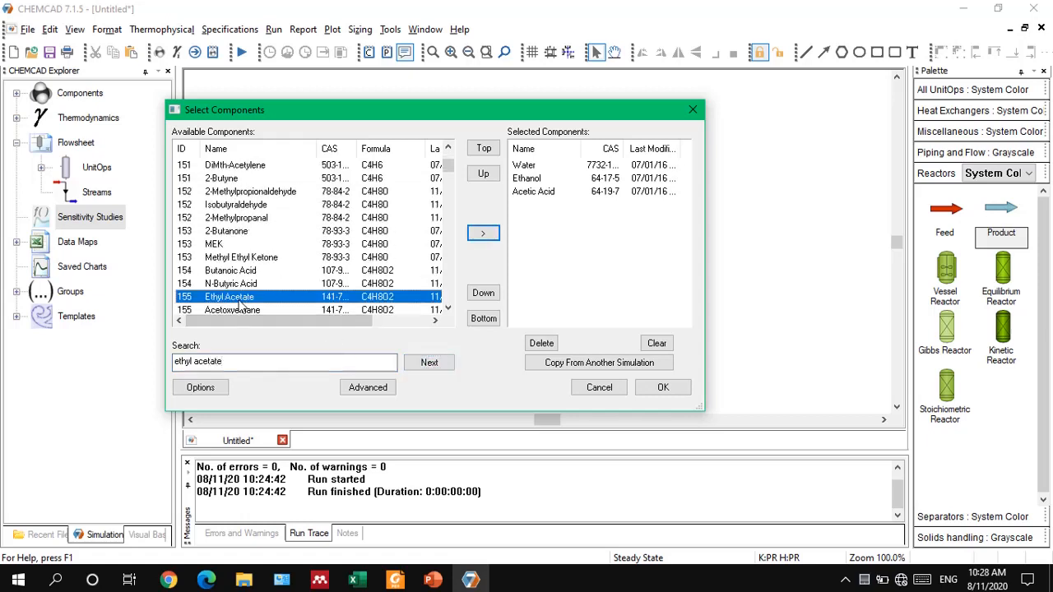
{"action": "key", "text": "Return"}
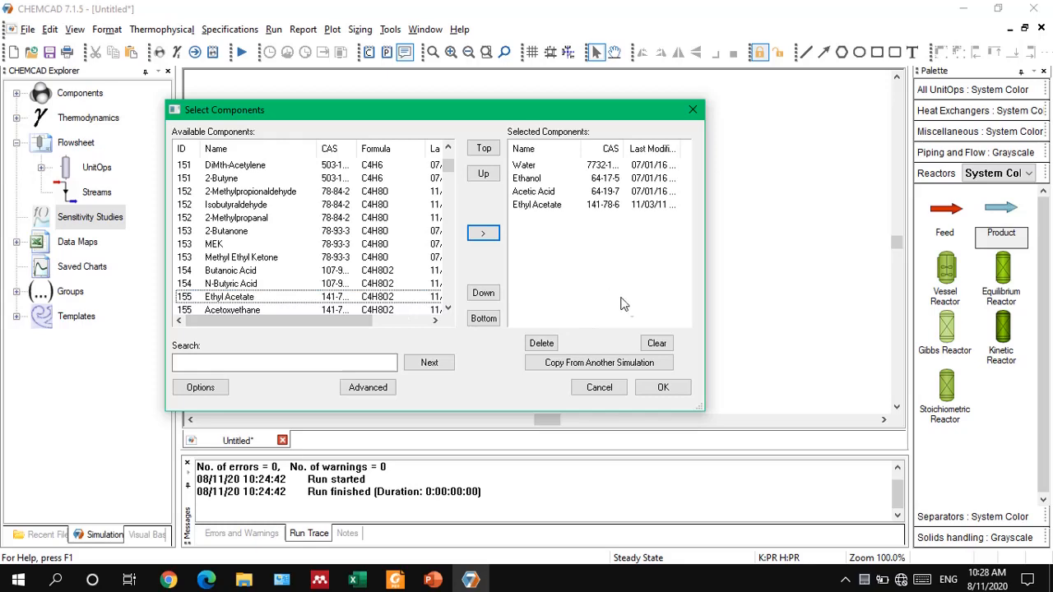
Step: Confirm the component selection and accept the thermodynamic settings with Peng-Robinson as the global K-value model
{"action": "left_click", "coordinate": [663, 387]}
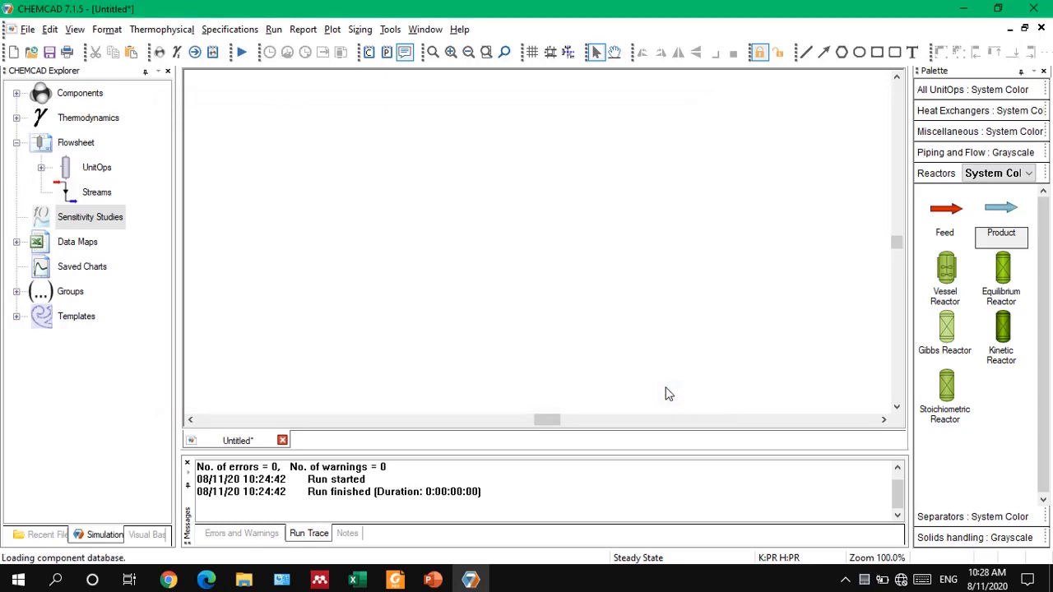
{"action": "left_click", "coordinate": [176, 52]}
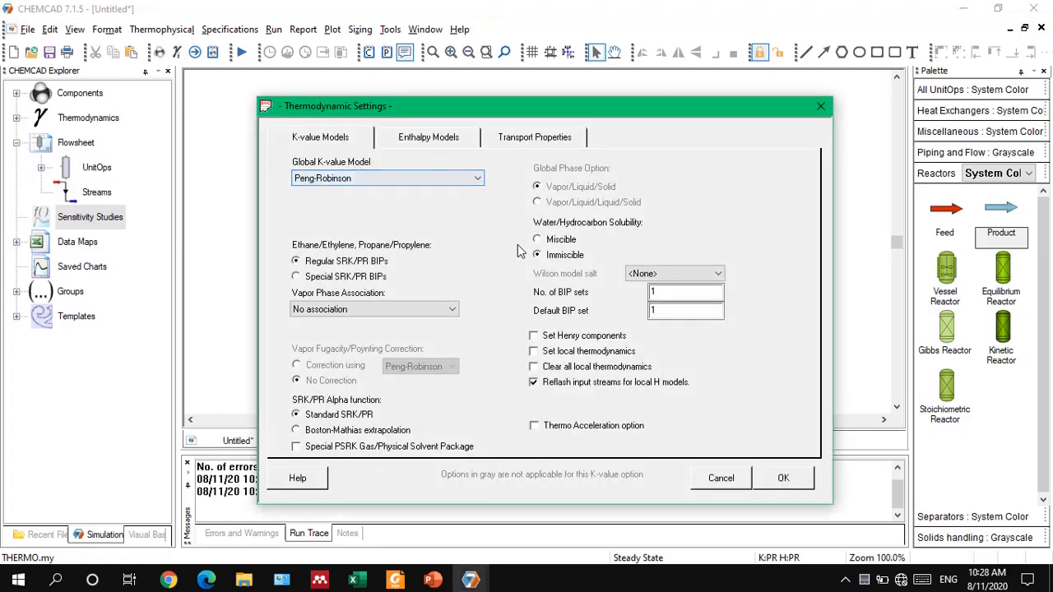
{"action": "left_click", "coordinate": [799, 479]}
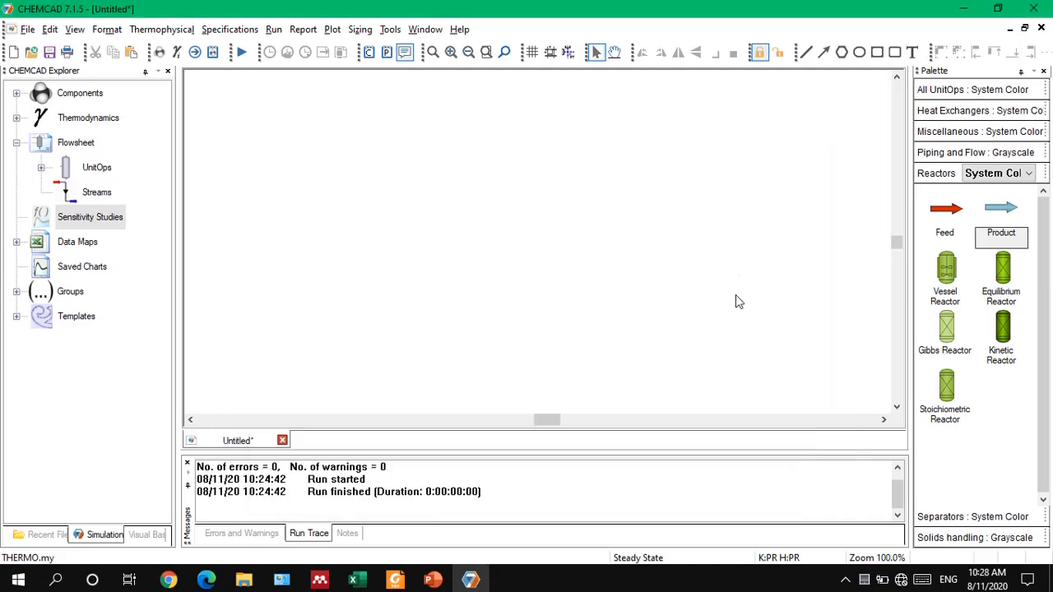
Step: Place two feed arrows on the empty flowsheet, one below the other, and nudge the lower one slightly
{"action": "left_click", "coordinate": [946, 221]}
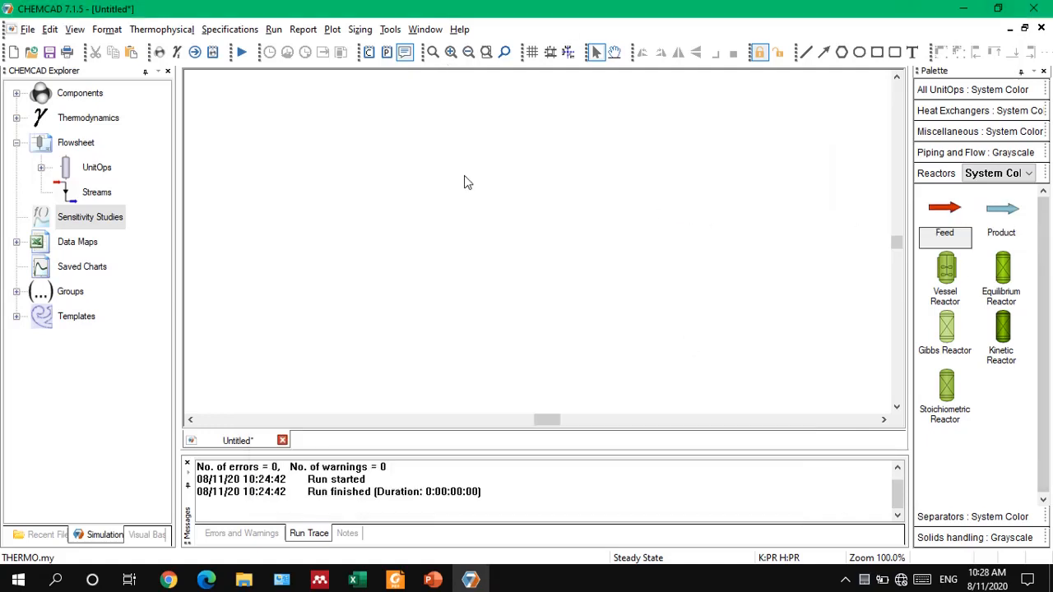
{"action": "left_click", "coordinate": [327, 164]}
{"action": "left_click", "coordinate": [957, 214]}
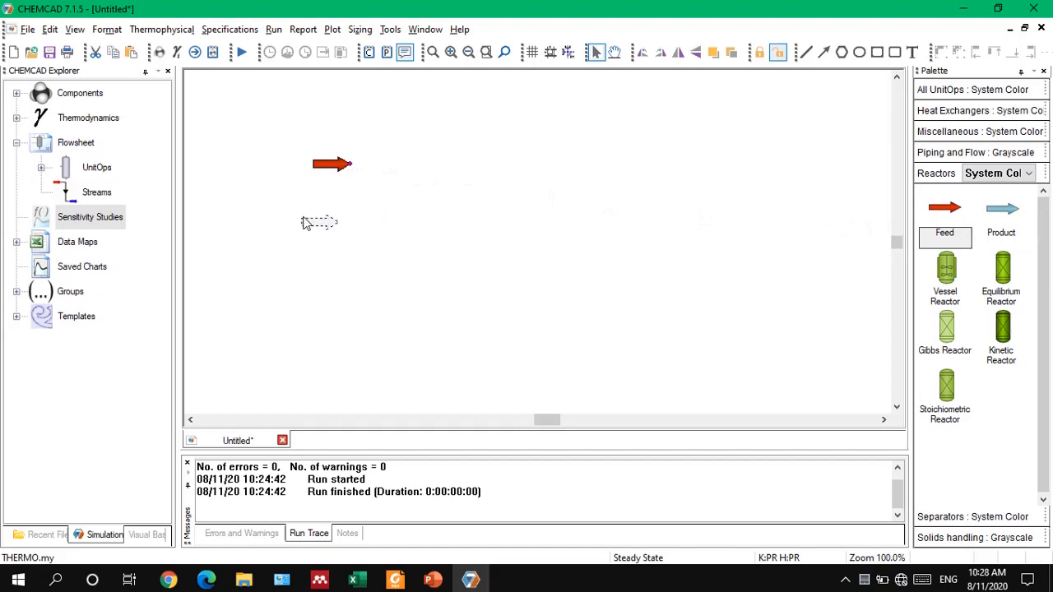
{"action": "left_click", "coordinate": [319, 233]}
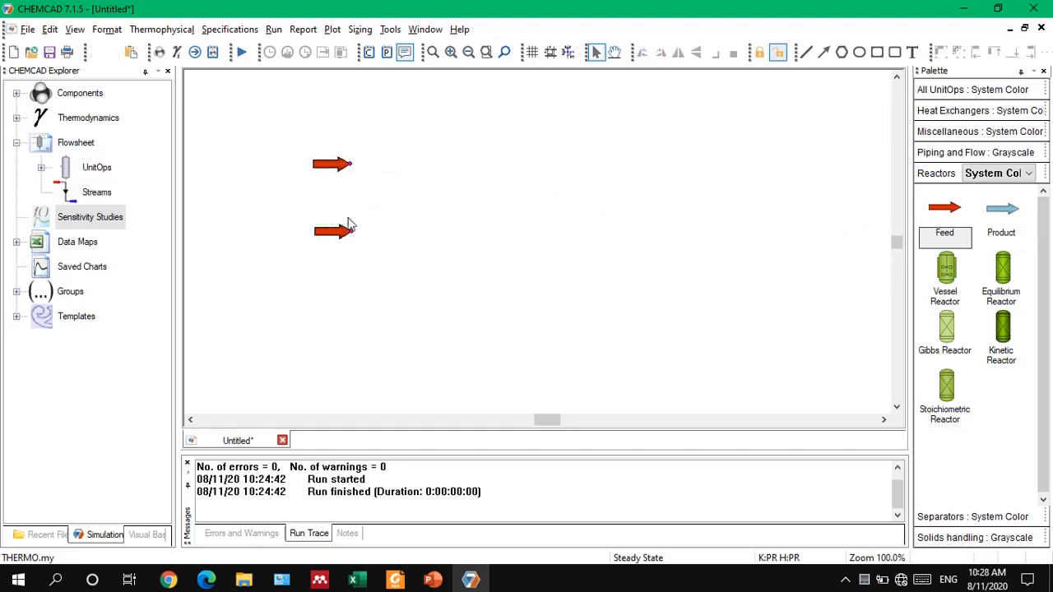
{"action": "left_click", "coordinate": [335, 236]}
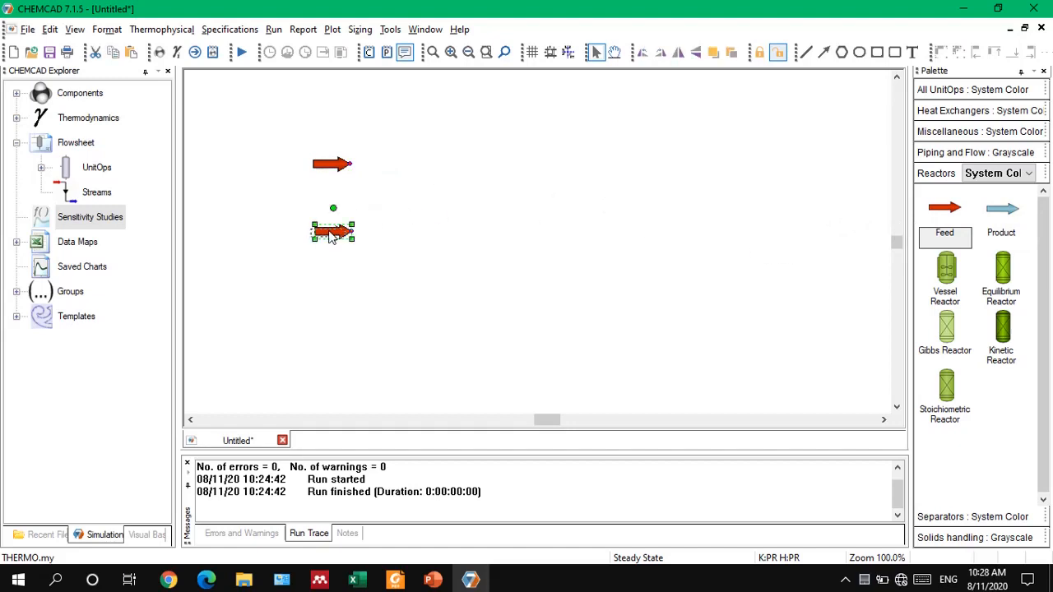
{"action": "left_click", "coordinate": [501, 216]}
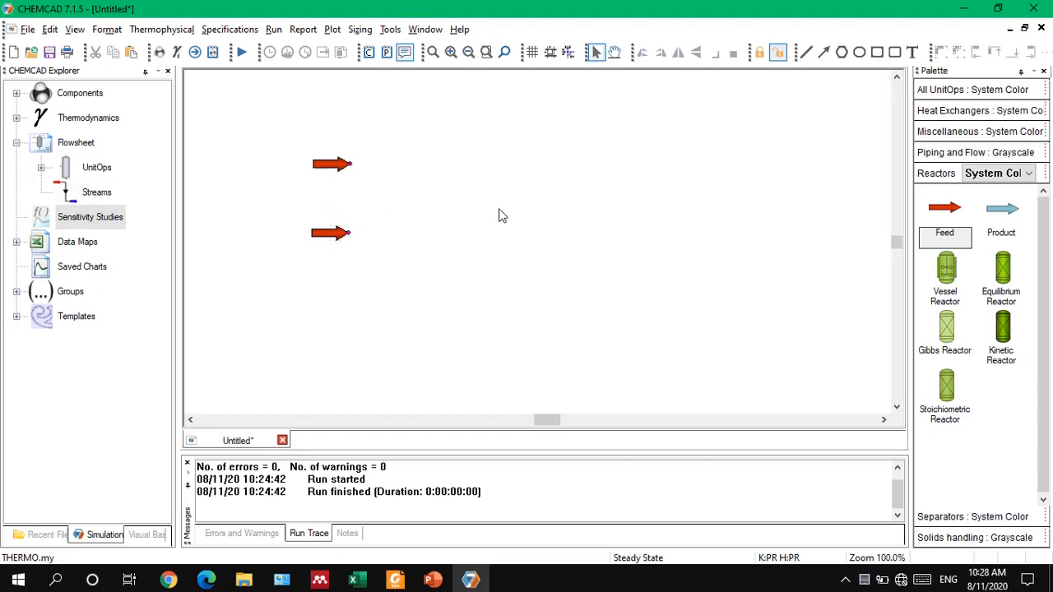
Step: Place a kinetic reactor to the right of the two feeds and a product arrow below and right of the reactor
{"action": "left_click", "coordinate": [1001, 354]}
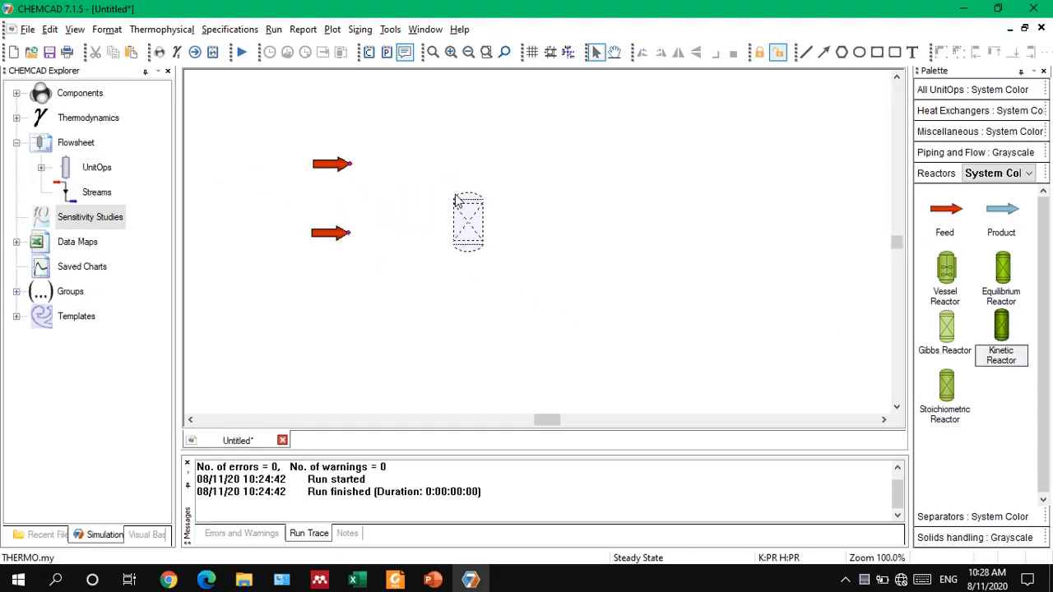
{"action": "left_click", "coordinate": [457, 200]}
{"action": "left_click", "coordinate": [1007, 222]}
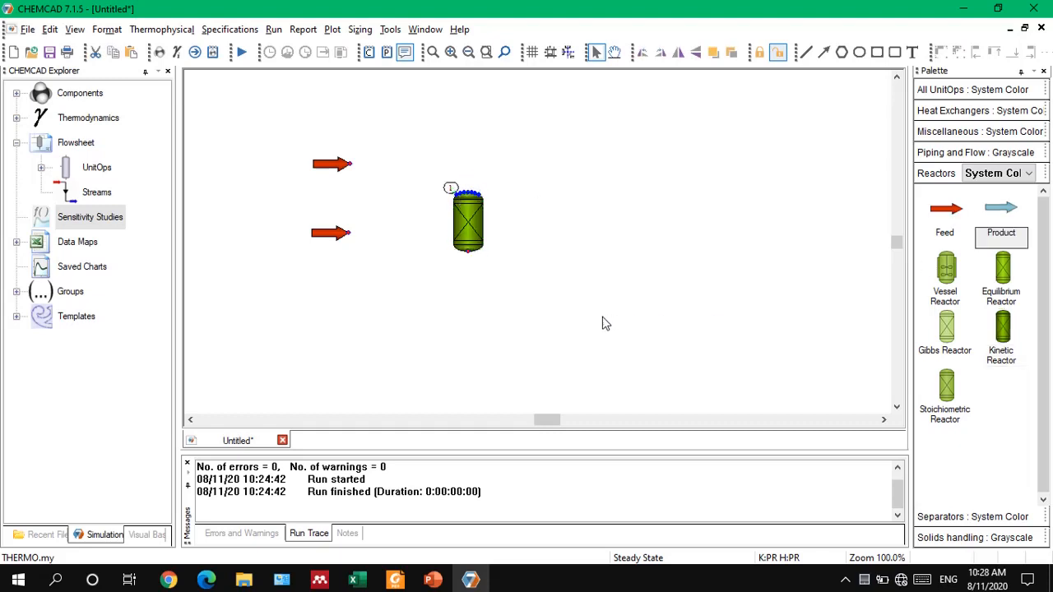
{"action": "left_click", "coordinate": [539, 302]}
Step: Connect the upper and lower feeds to the kinetic reactor's top inlets and its bottom outlet to the product arrow
{"action": "left_click", "coordinate": [351, 164]}
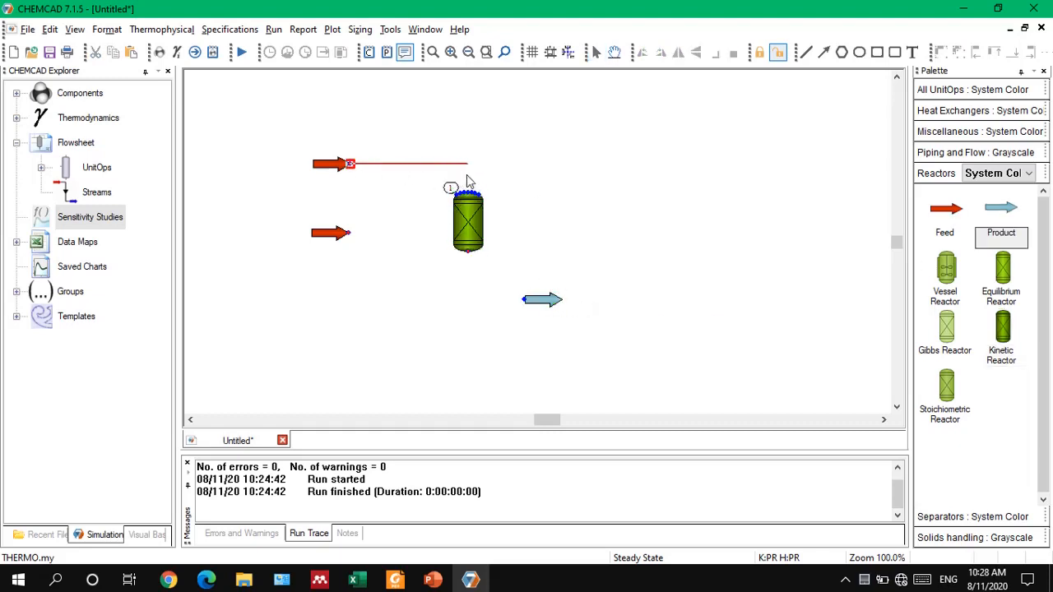
{"action": "left_click", "coordinate": [467, 191]}
{"action": "left_click", "coordinate": [349, 235]}
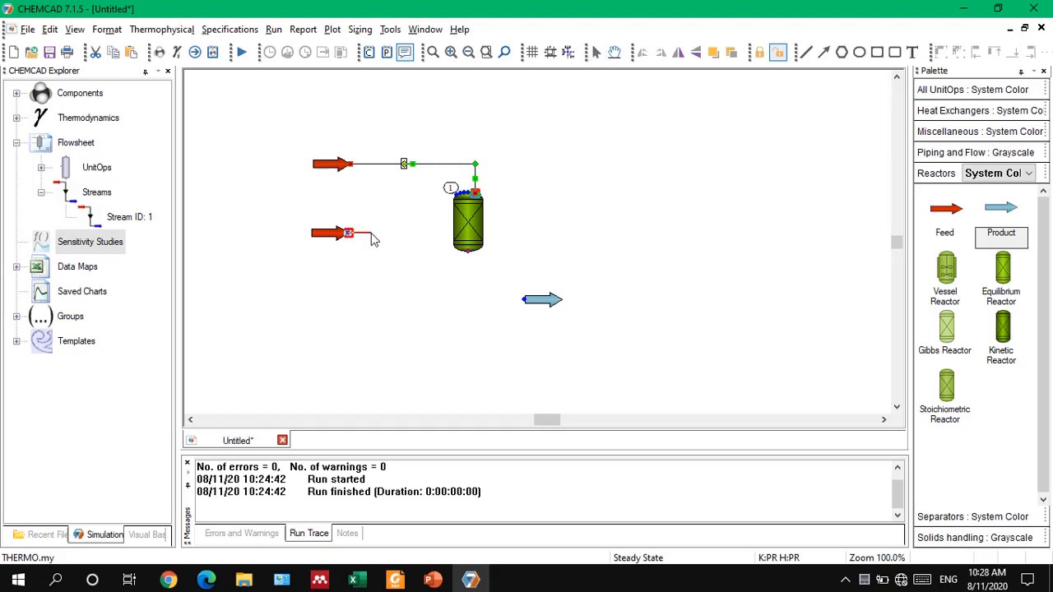
{"action": "left_click", "coordinate": [465, 191]}
{"action": "left_click", "coordinate": [469, 252]}
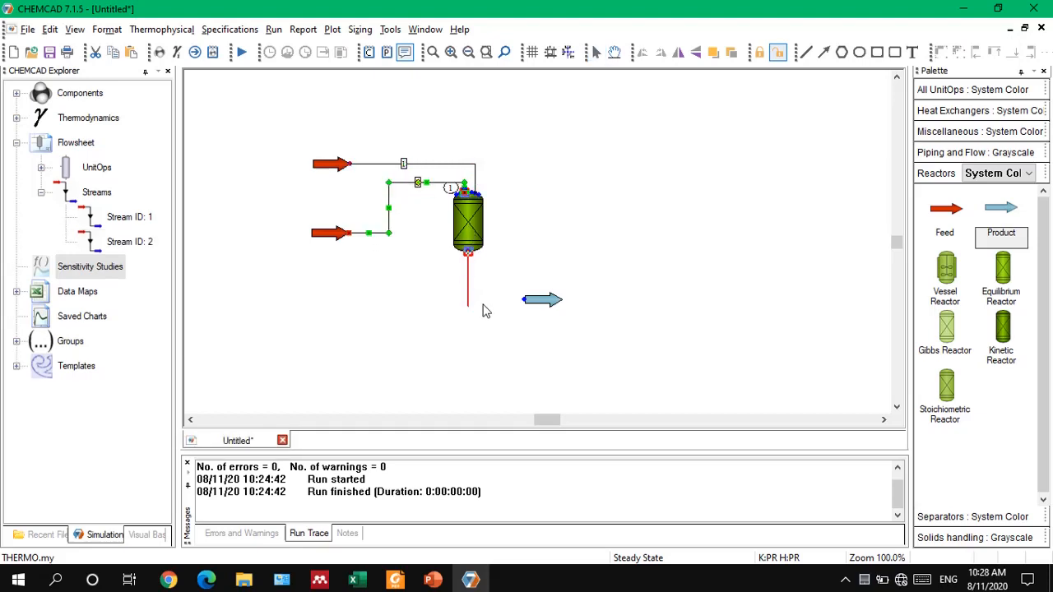
{"action": "left_click", "coordinate": [524, 299]}
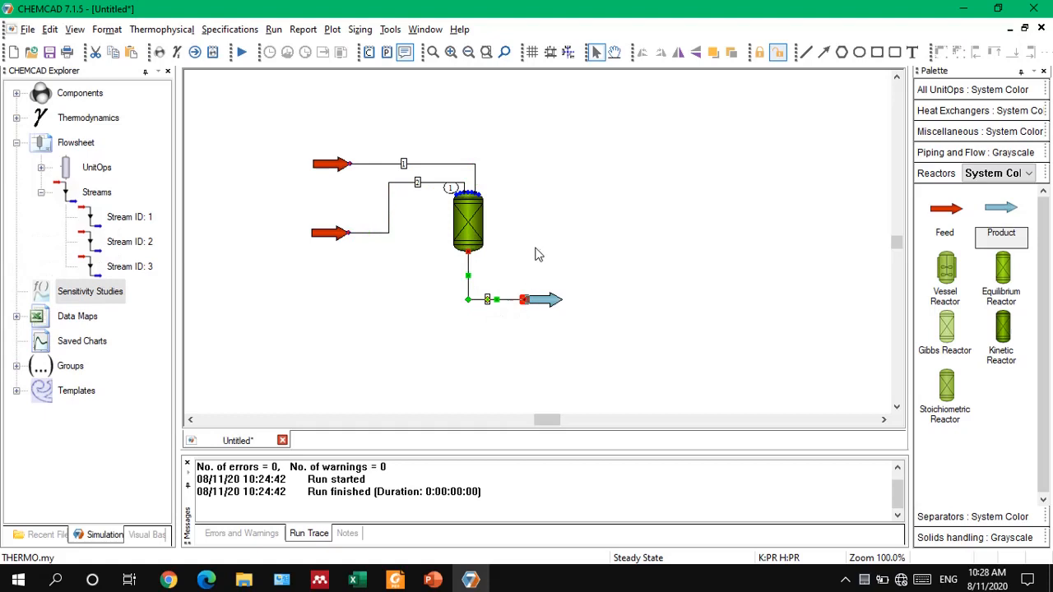
Step: Name the upper feed stream EtOH and set its temperature to 25 °C and pressure to 101.3 kPa
{"action": "double_click", "coordinate": [335, 172]}
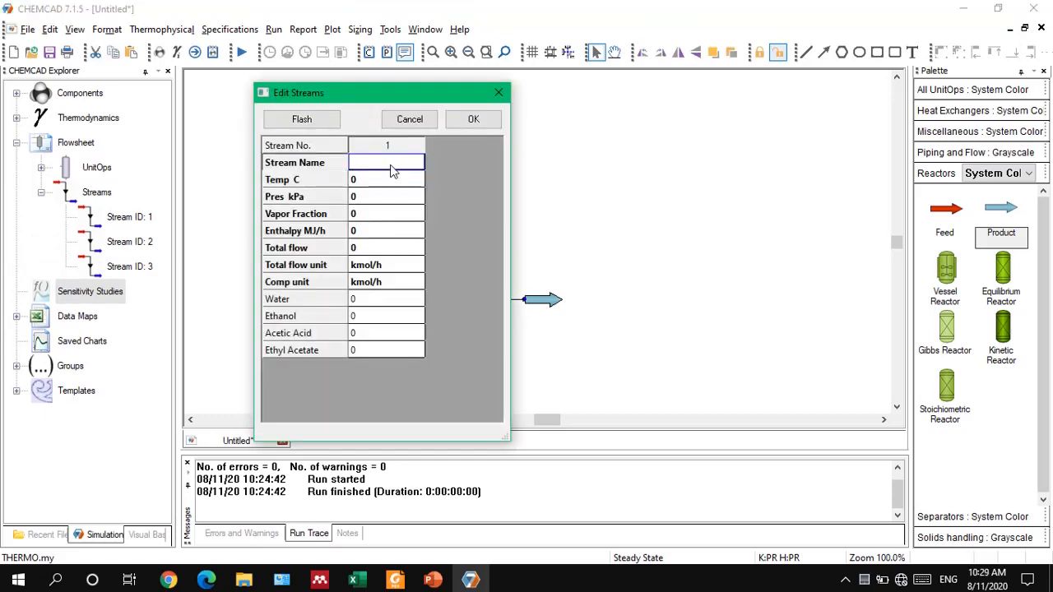
{"action": "type", "text": "EtOH"}
{"action": "key", "text": "Tab"}
{"action": "type", "text": "25"}
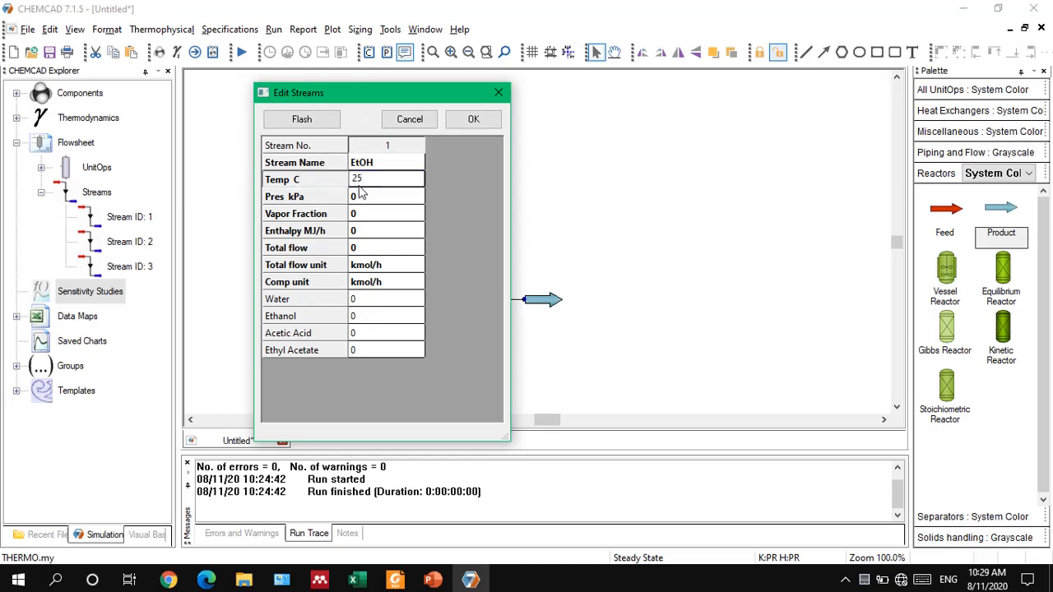
{"action": "left_click", "coordinate": [366, 202]}
{"action": "type", "text": "101.3"}
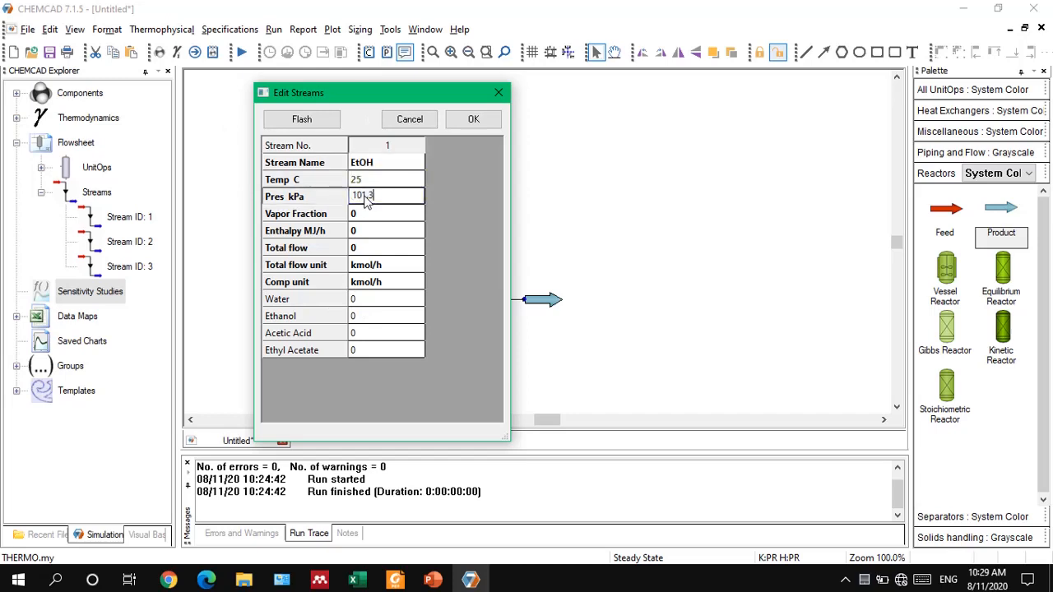
Step: Check the feed data on the PowerPoint slide, set the EtOH stream's ethanol flow to 12 kmol/h, and flash and accept the stream
{"action": "left_click", "coordinate": [387, 321]}
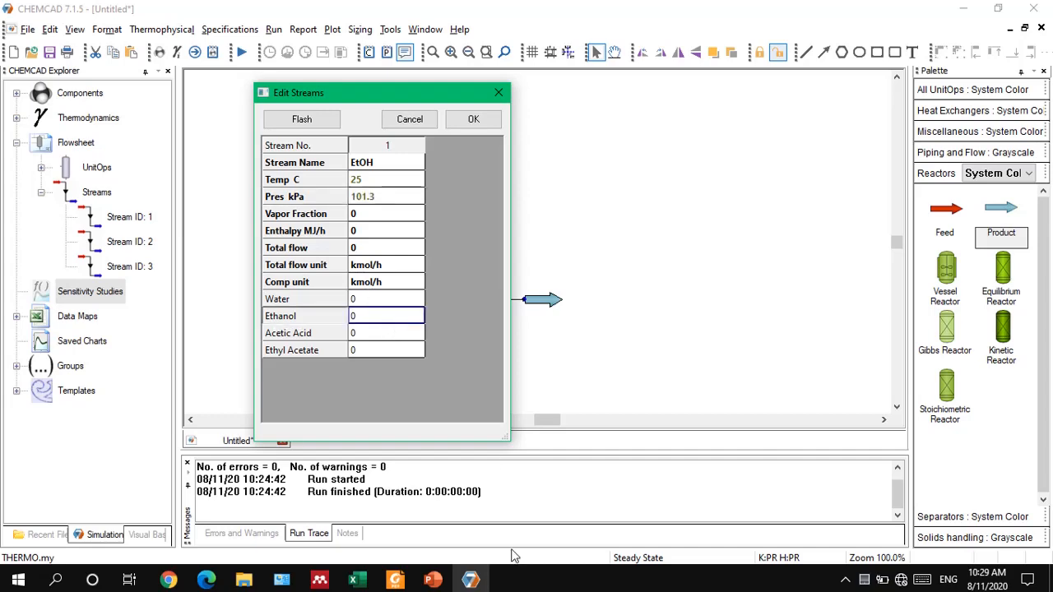
{"action": "left_click", "coordinate": [433, 579]}
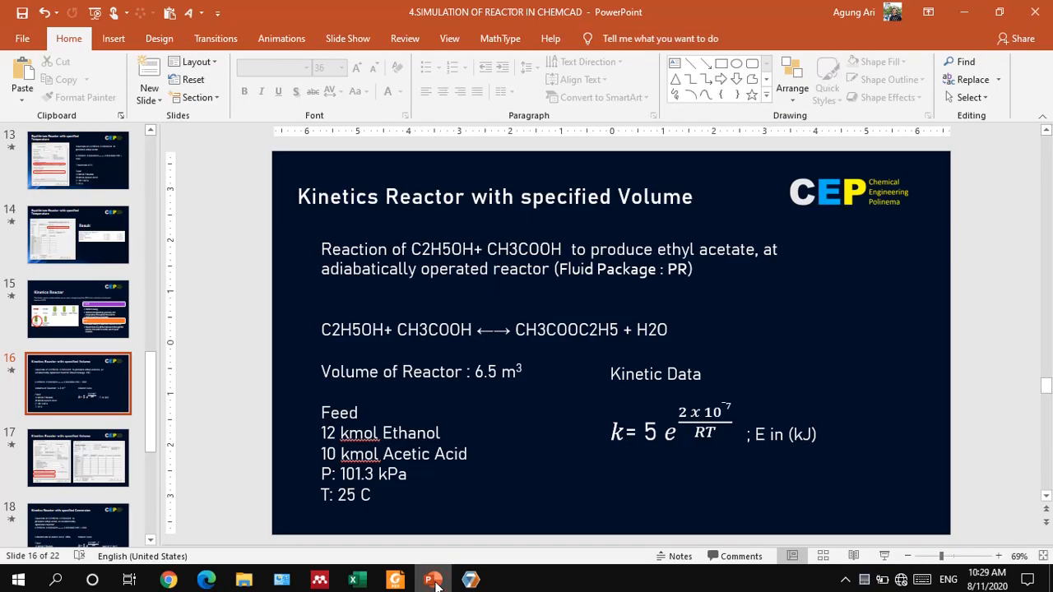
{"action": "left_click", "coordinate": [433, 580]}
{"action": "type", "text": "1"}
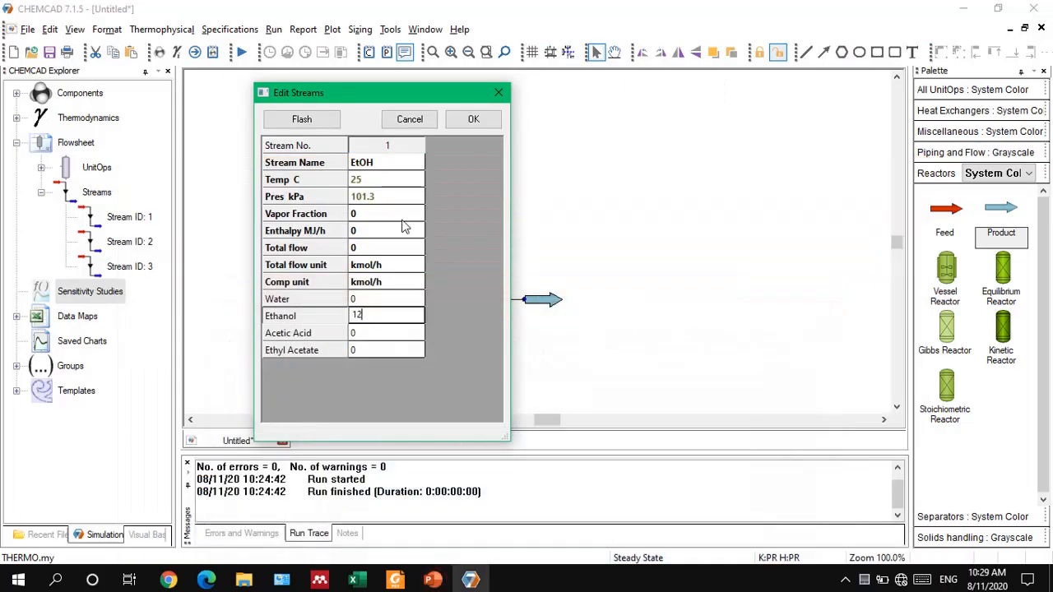
{"action": "type", "text": "2"}
{"action": "left_click", "coordinate": [301, 119]}
{"action": "left_click", "coordinate": [473, 119]}
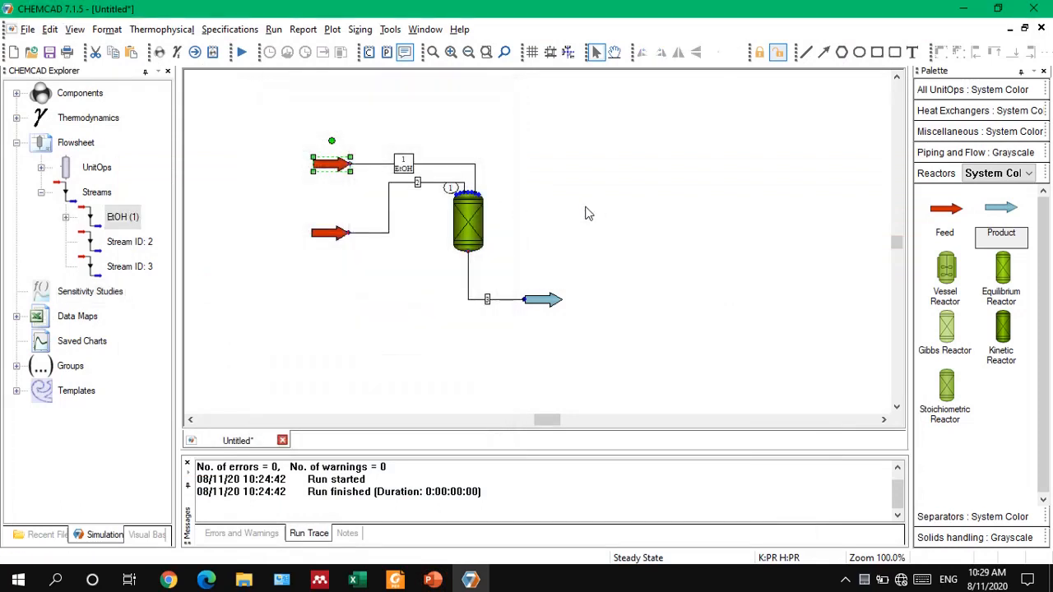
Step: Name the lower feed stream Acet.Ac and check its feed data on the PowerPoint slide
{"action": "double_click", "coordinate": [327, 232]}
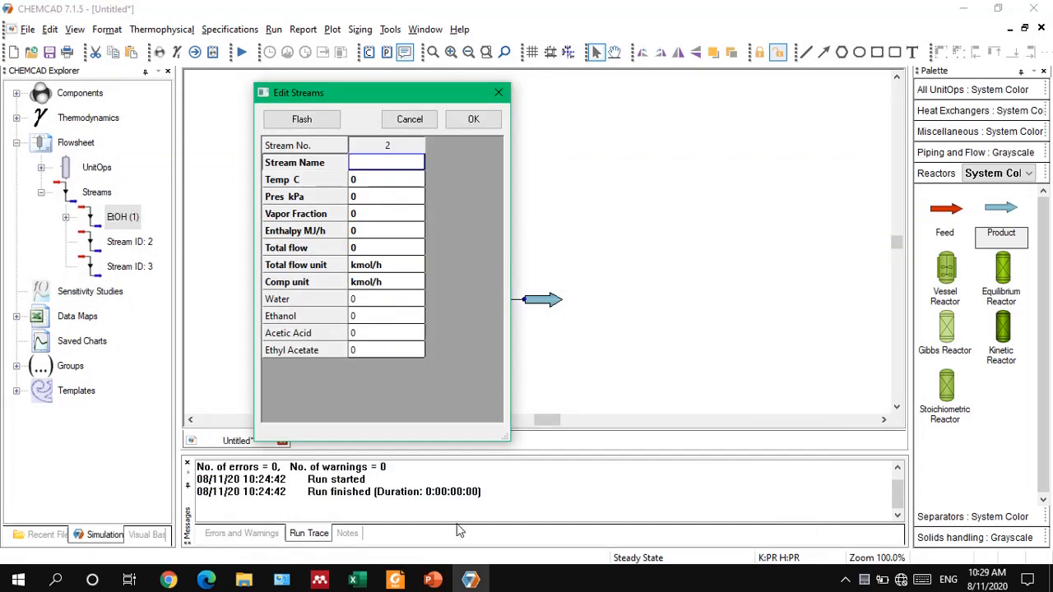
{"action": "type", "text": "Acet.Ac"}
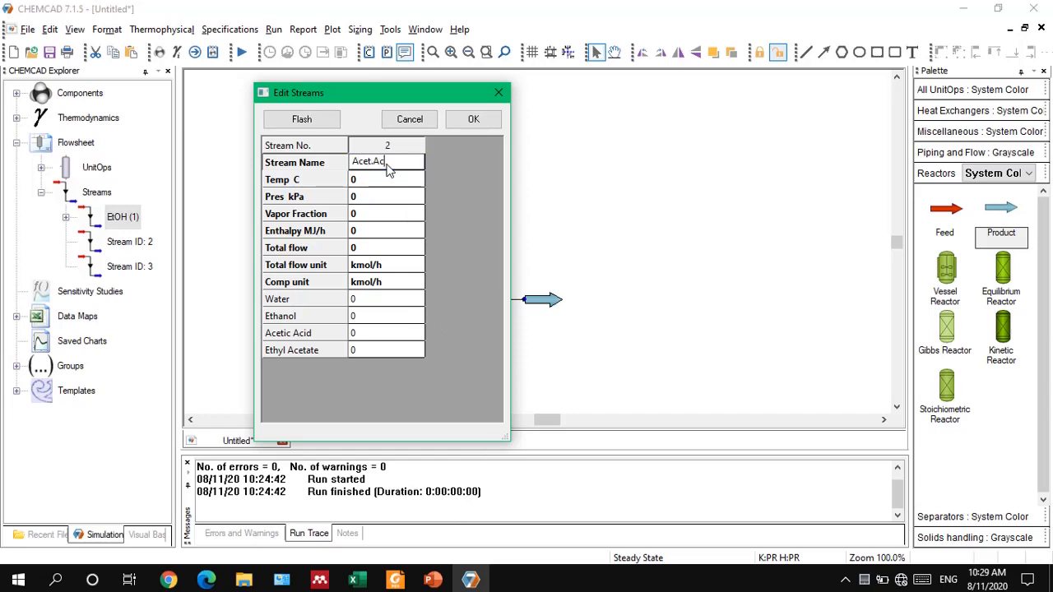
{"action": "left_click", "coordinate": [442, 585]}
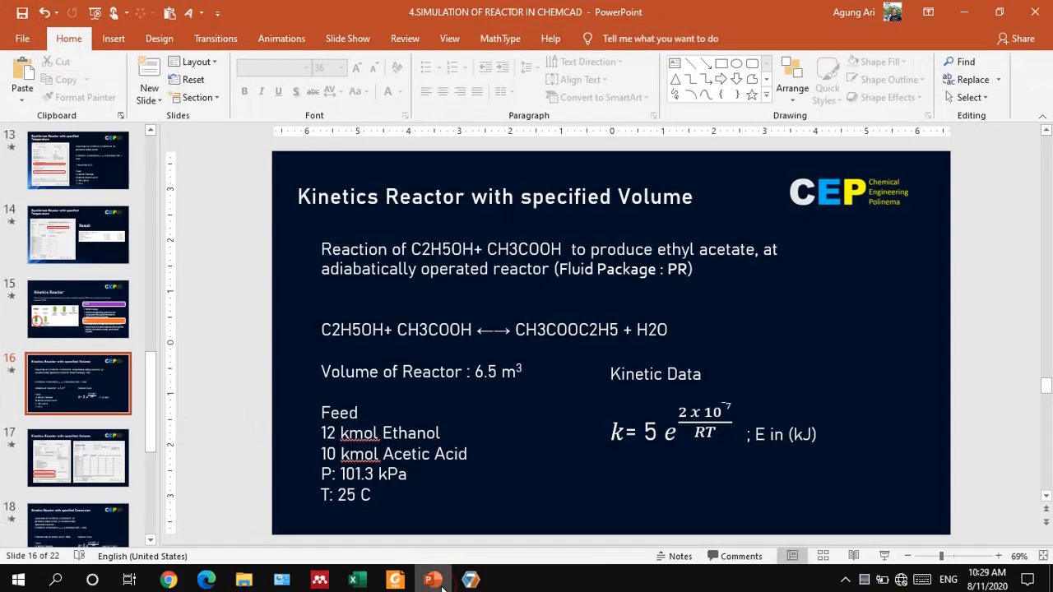
{"action": "left_click", "coordinate": [470, 580]}
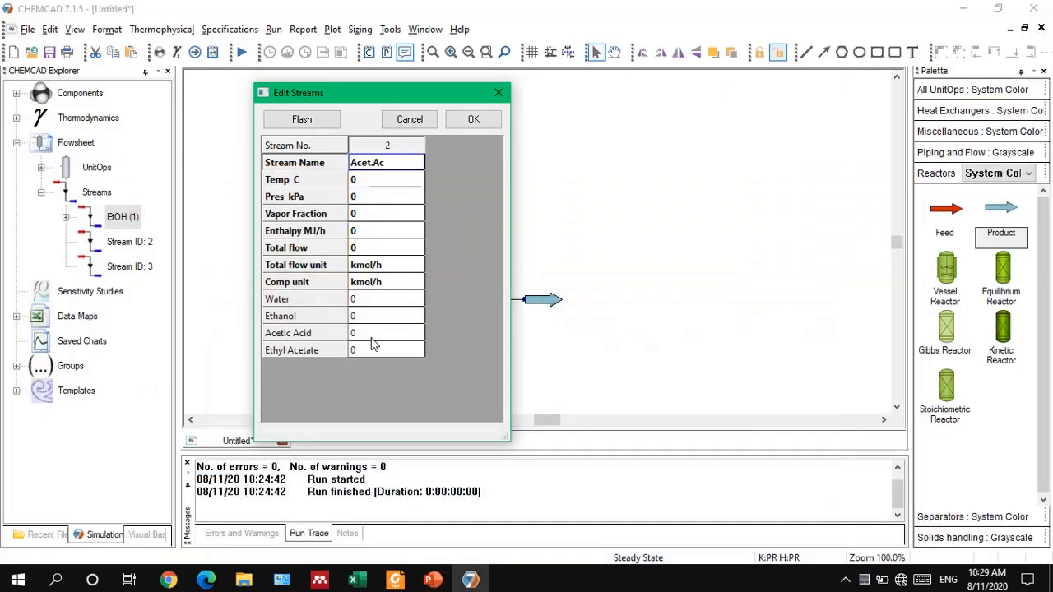
Step: Specify the Acet.Ac feed stream with 10 kmol/h acetic acid at 25 °C and 101.3 kPa, flash it and accept the stream
{"action": "left_click", "coordinate": [372, 333]}
{"action": "type", "text": "10"}
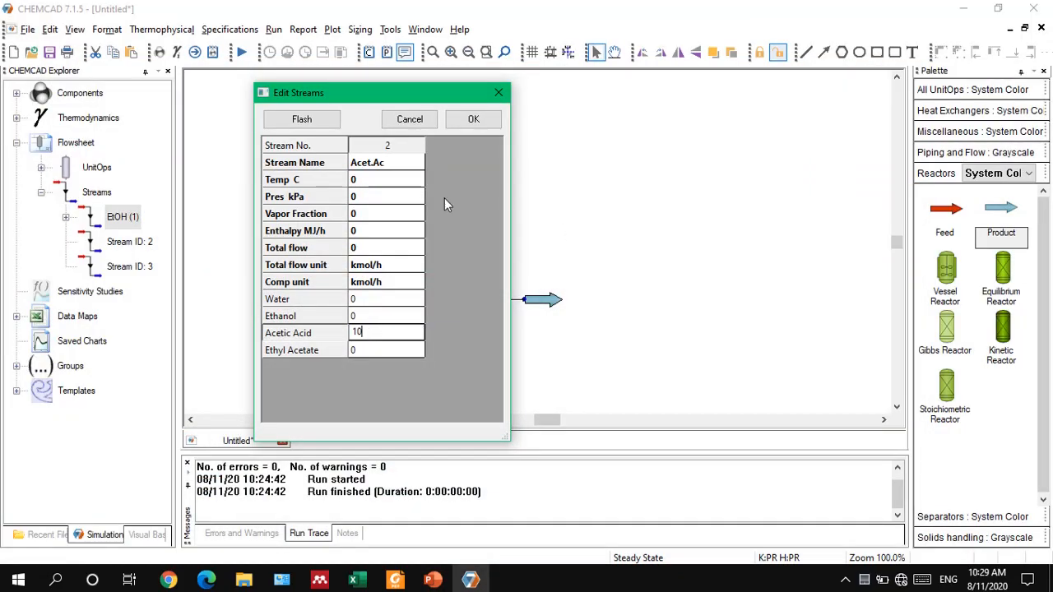
{"action": "left_click", "coordinate": [375, 181]}
{"action": "type", "text": "25"}
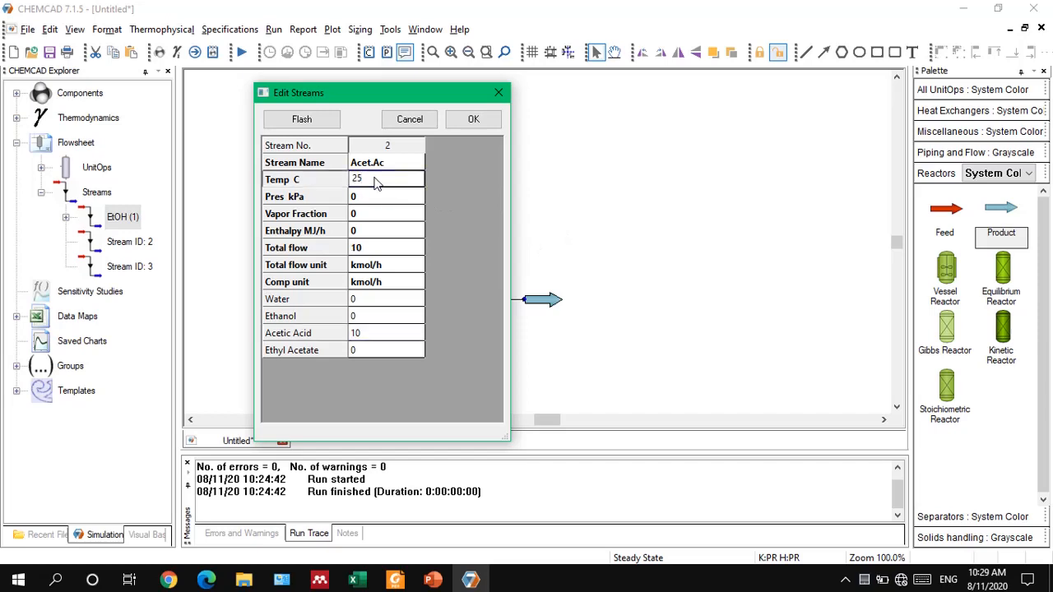
{"action": "left_click", "coordinate": [376, 201]}
{"action": "type", "text": "101"}
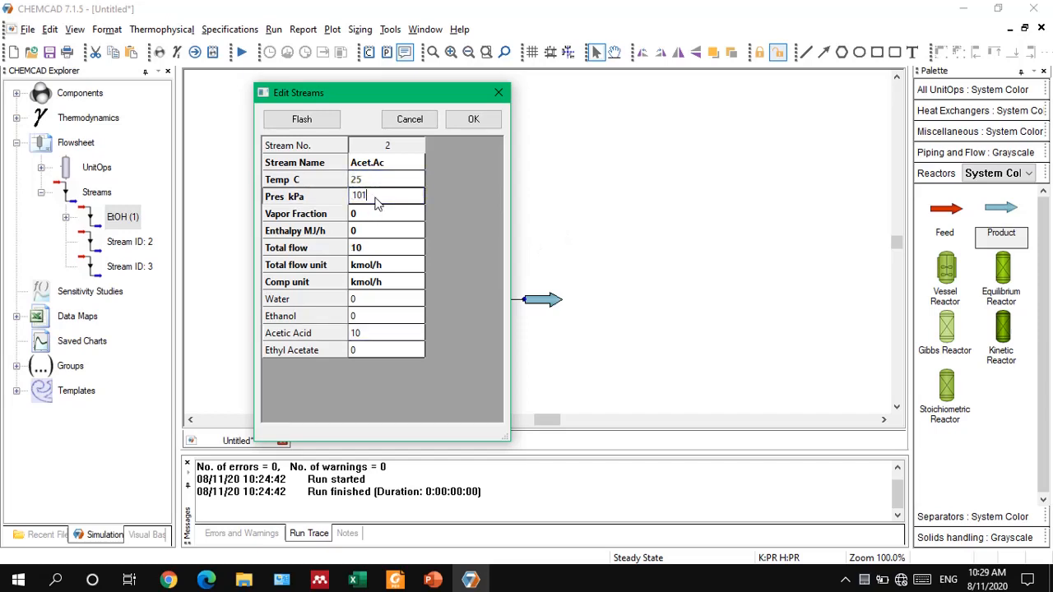
{"action": "type", "text": ".3"}
{"action": "left_click", "coordinate": [302, 119]}
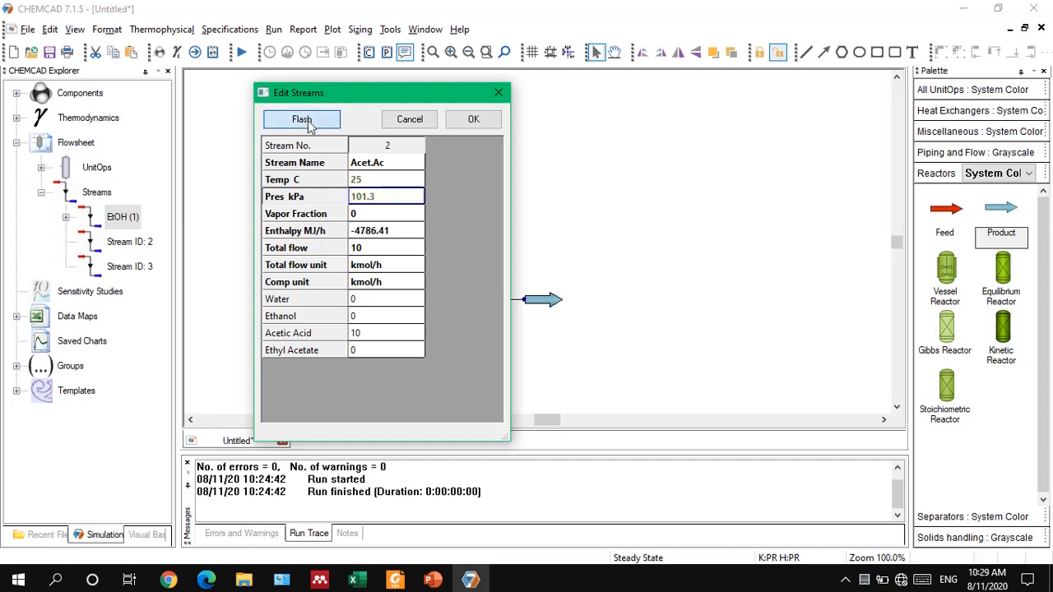
{"action": "left_click", "coordinate": [475, 120]}
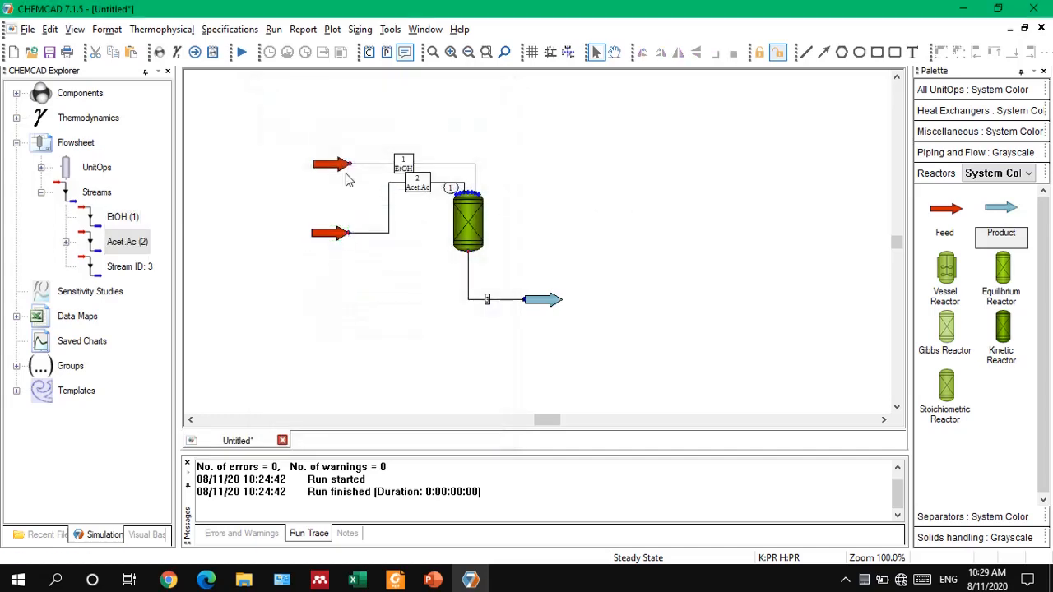
Step: Open the kinetic reactor's specifications, consult the problem slide in PowerPoint, and set 1 reaction at a reactor pressure of 101.3 kPa
{"action": "double_click", "coordinate": [483, 230]}
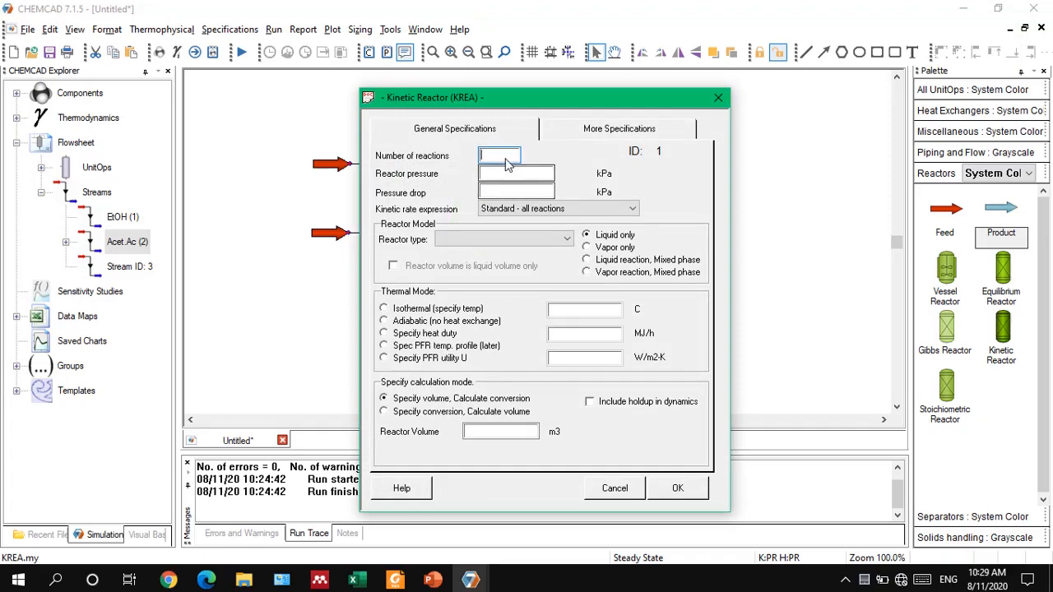
{"action": "left_click", "coordinate": [434, 580]}
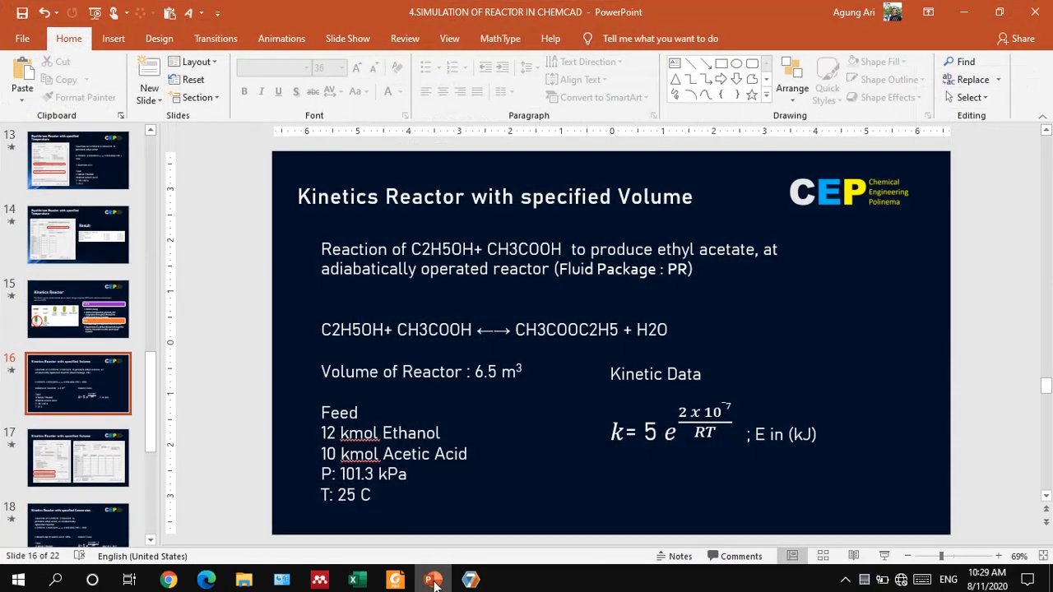
{"action": "left_click", "coordinate": [433, 580]}
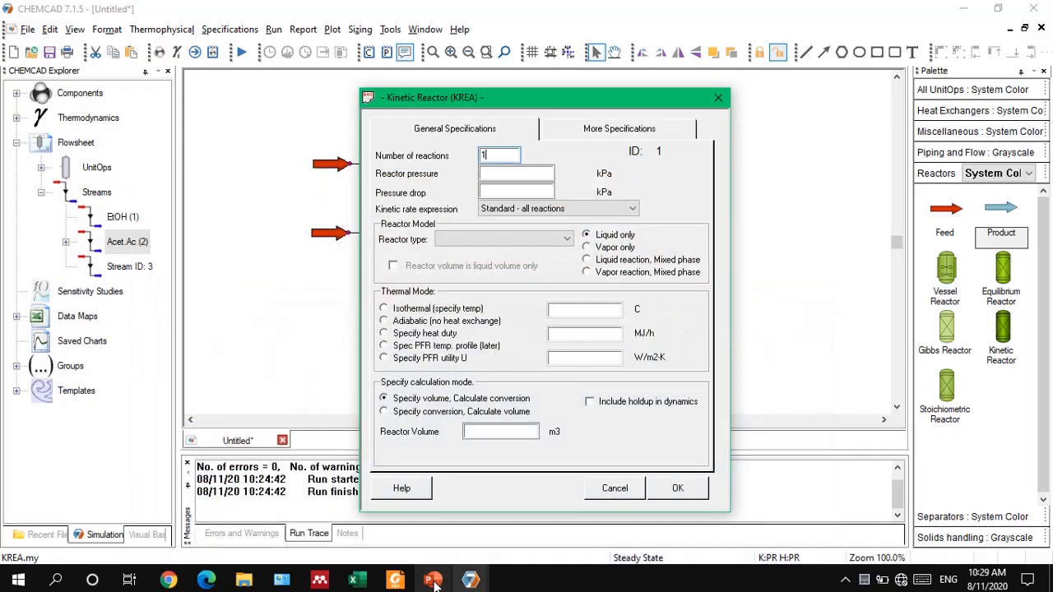
{"action": "left_click", "coordinate": [516, 177]}
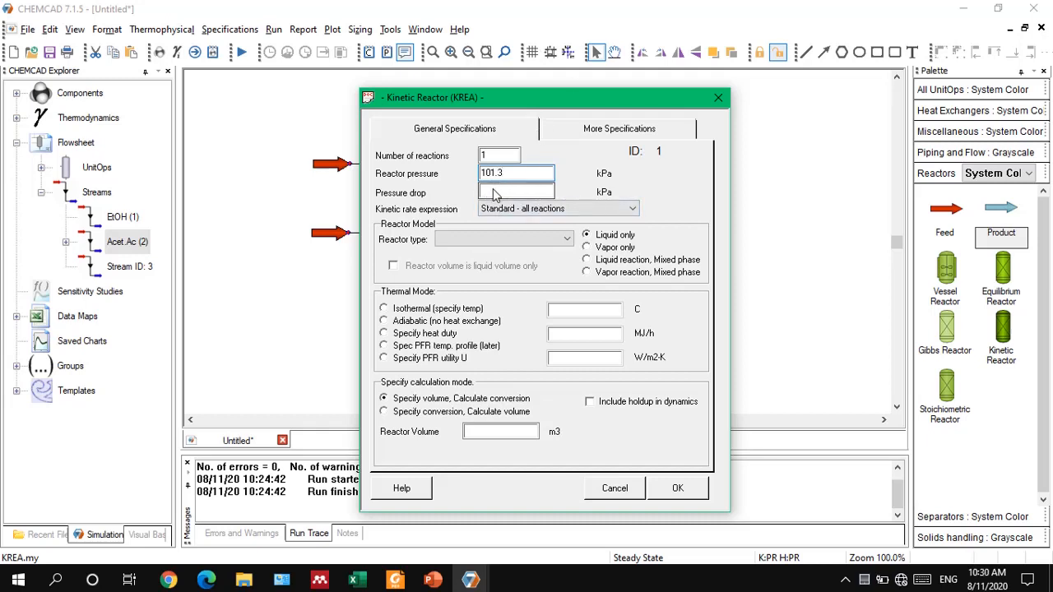
{"action": "left_click", "coordinate": [496, 193]}
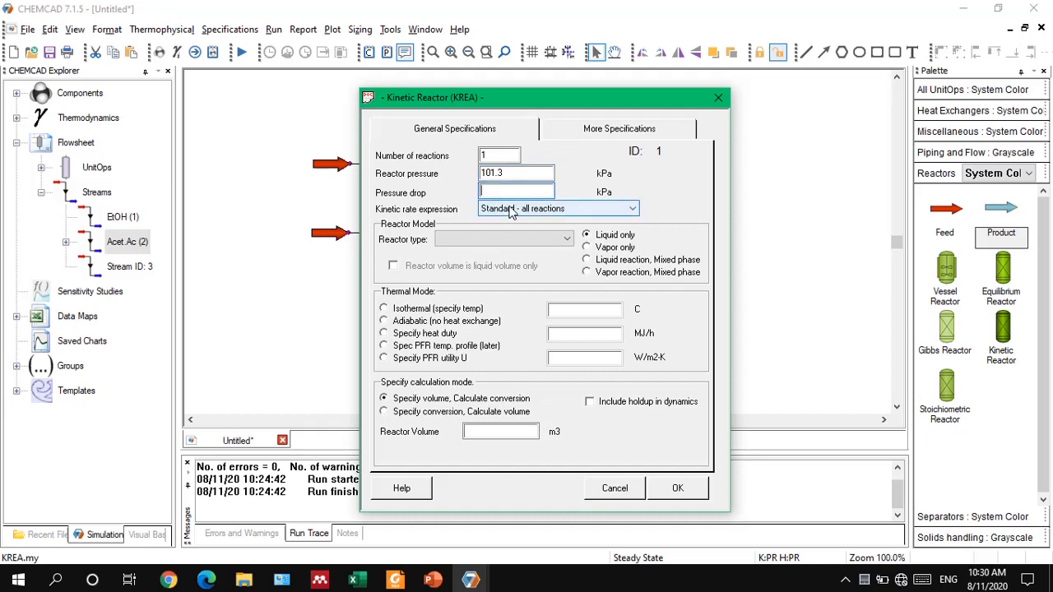
Step: Keep the standard rate expression for all reactions and model the reactor as a liquid-only CSTR (Continuous Stirred Tank)
{"action": "left_click", "coordinate": [511, 210]}
{"action": "left_click", "coordinate": [511, 211]}
{"action": "left_click", "coordinate": [486, 241]}
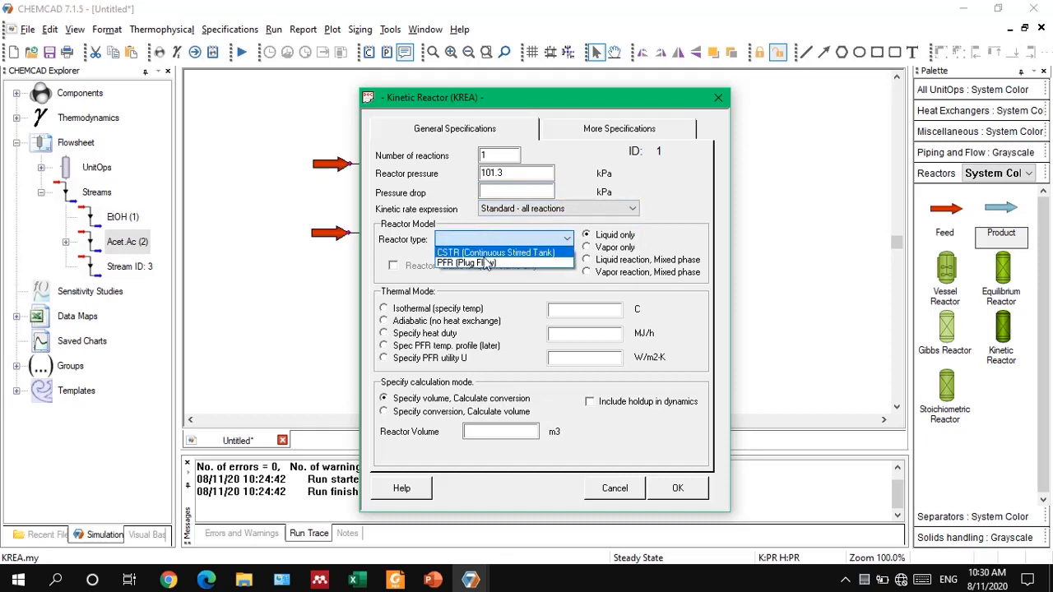
{"action": "left_click", "coordinate": [487, 251]}
{"action": "left_click", "coordinate": [615, 235]}
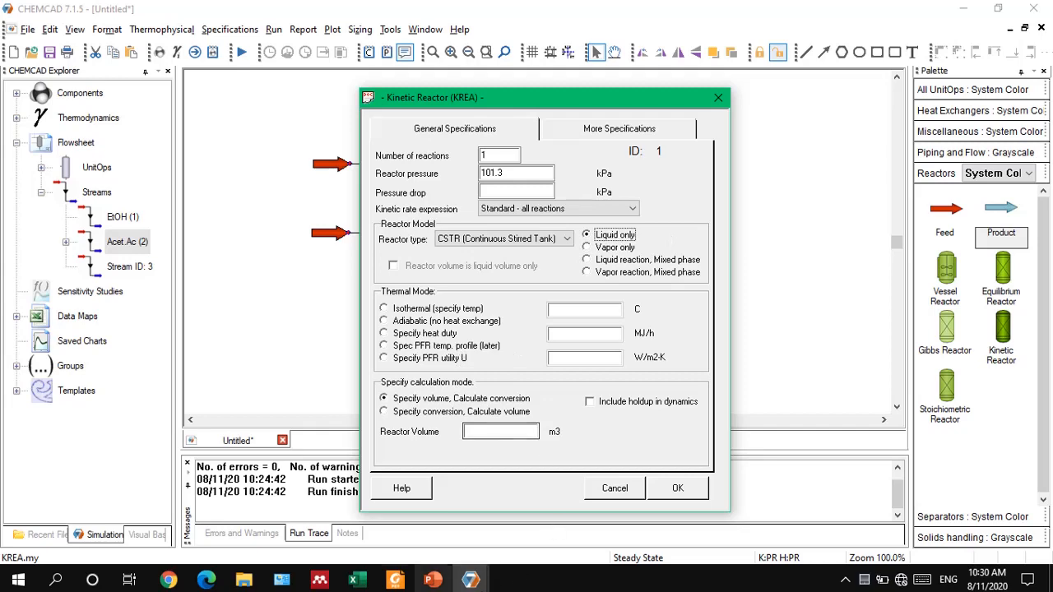
Step: Check the reactor slides in PowerPoint, make the reactor adiabatic with a specified volume of 6.5 m3, and accept the general specifications
{"action": "left_click", "coordinate": [434, 580]}
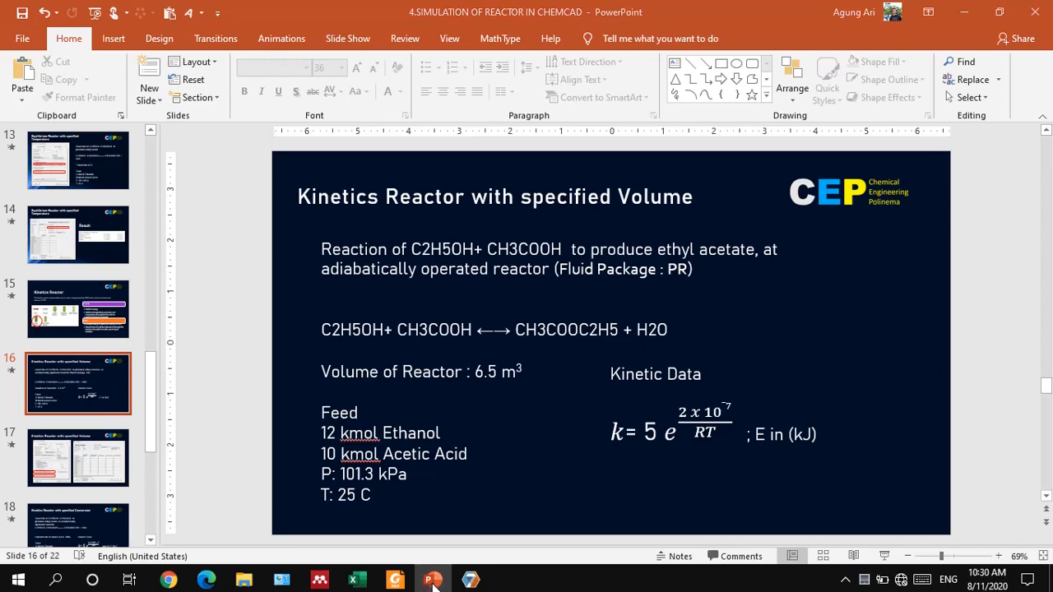
{"action": "left_click", "coordinate": [433, 580]}
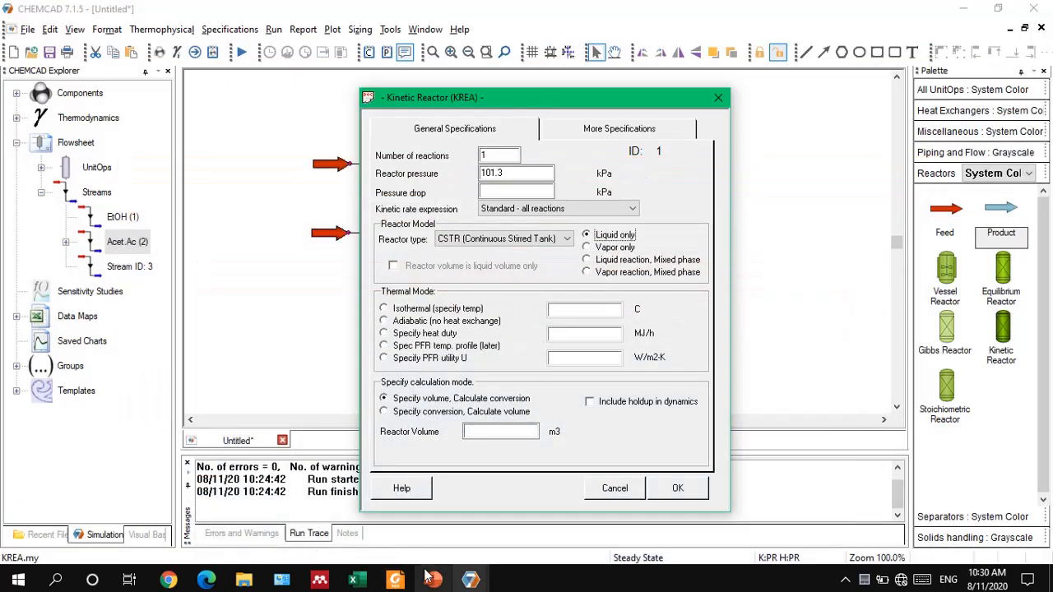
{"action": "left_click", "coordinate": [432, 578]}
{"action": "left_click", "coordinate": [54, 461]}
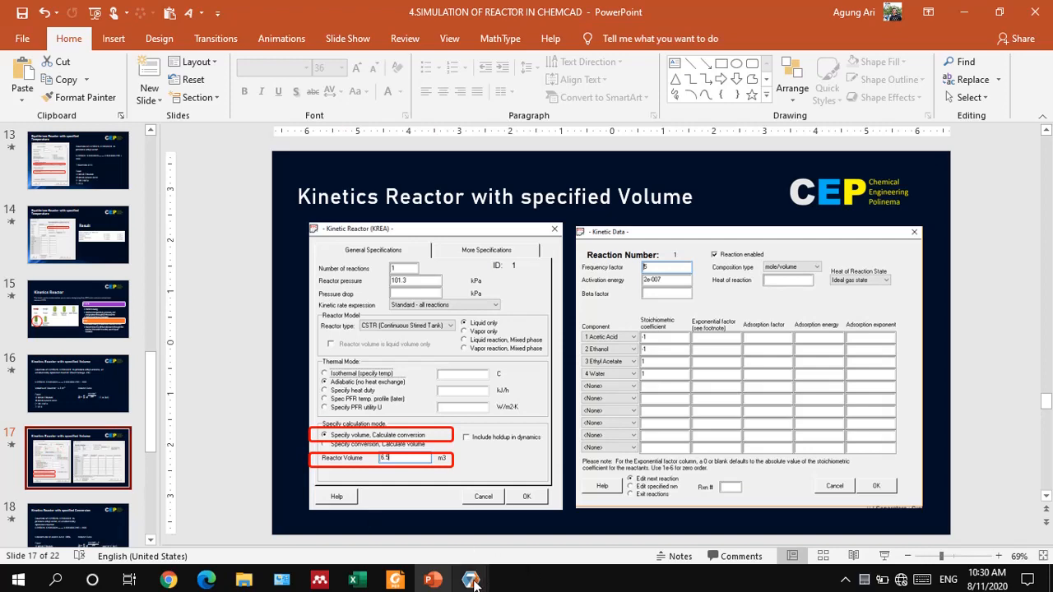
{"action": "mouse_move", "coordinate": [474, 582]}
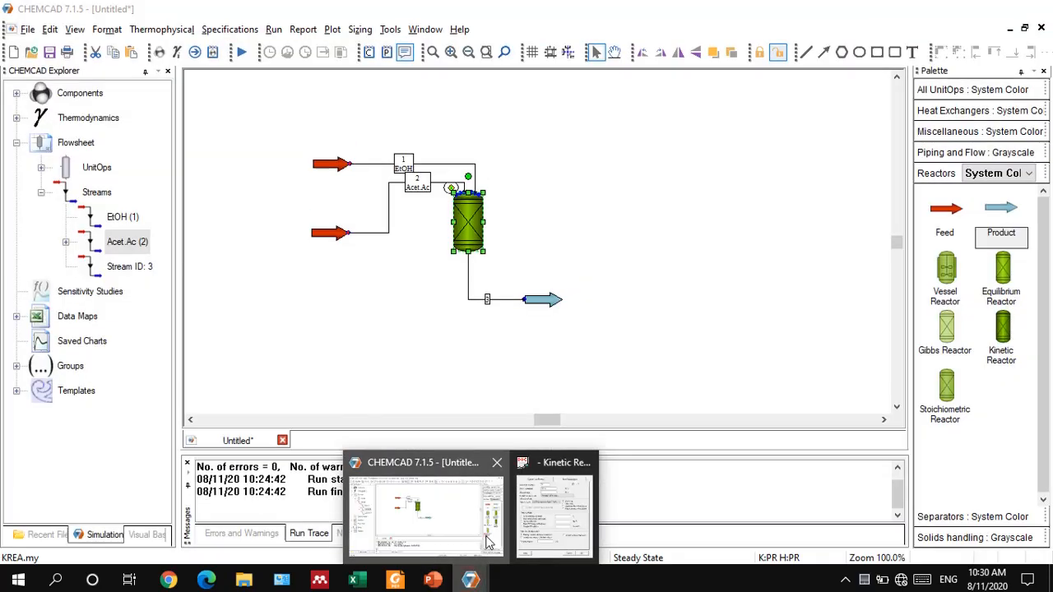
{"action": "left_click", "coordinate": [485, 536]}
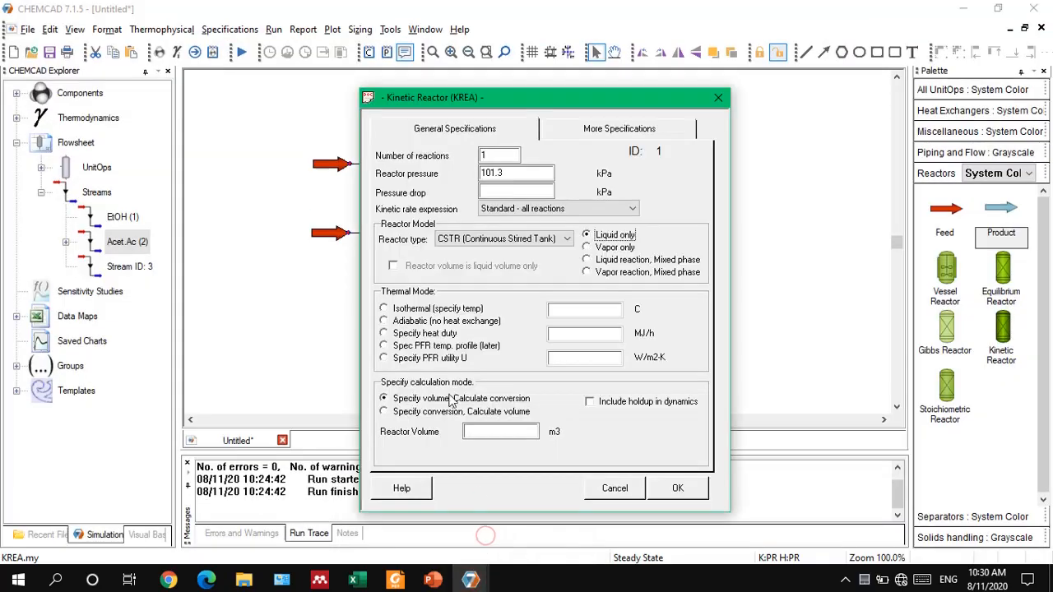
{"action": "left_click", "coordinate": [413, 322]}
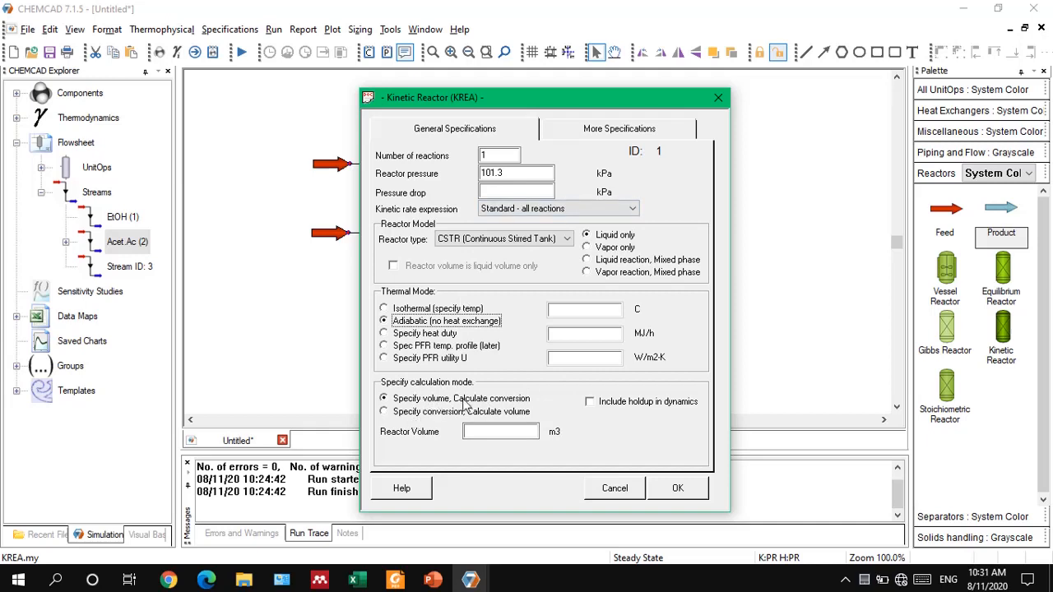
{"action": "left_click", "coordinate": [502, 433]}
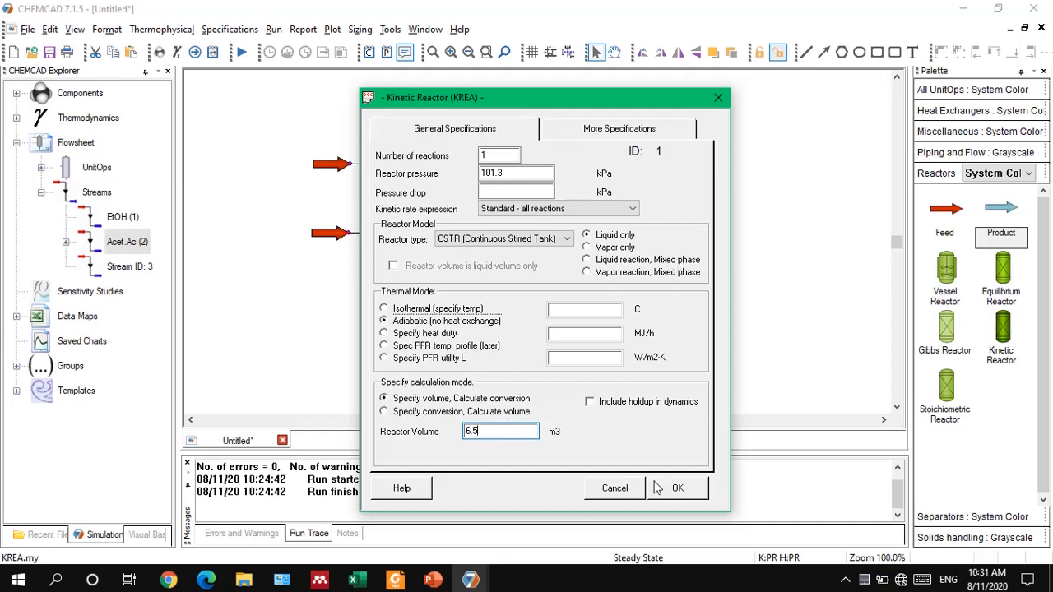
{"action": "left_click", "coordinate": [677, 491]}
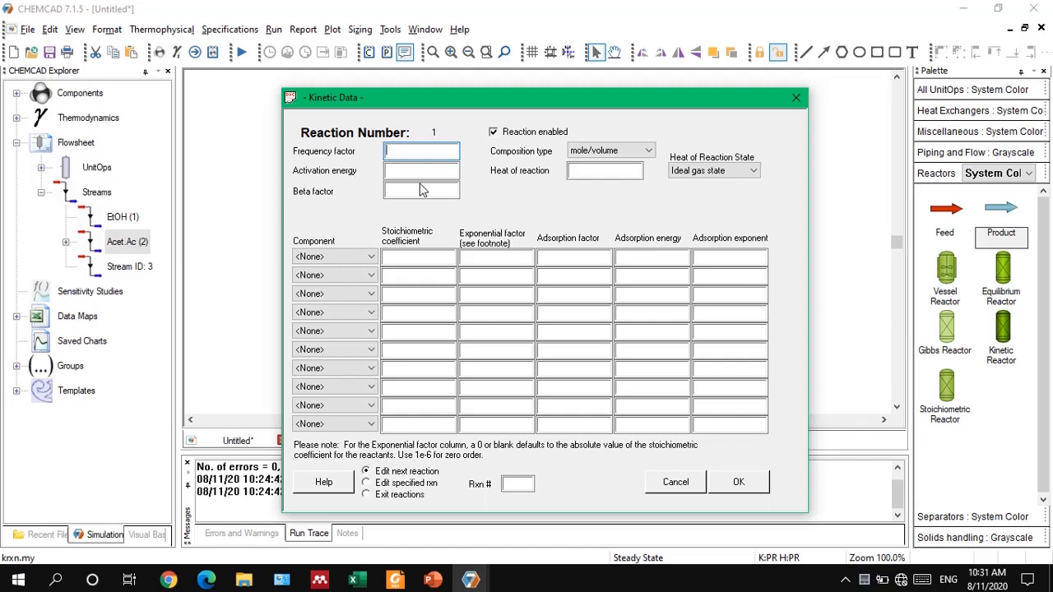
Step: Cancel the kinetic data entry, change the engineering unit for enthalpy to kJ, and save the unit set as default
{"action": "left_click", "coordinate": [691, 486]}
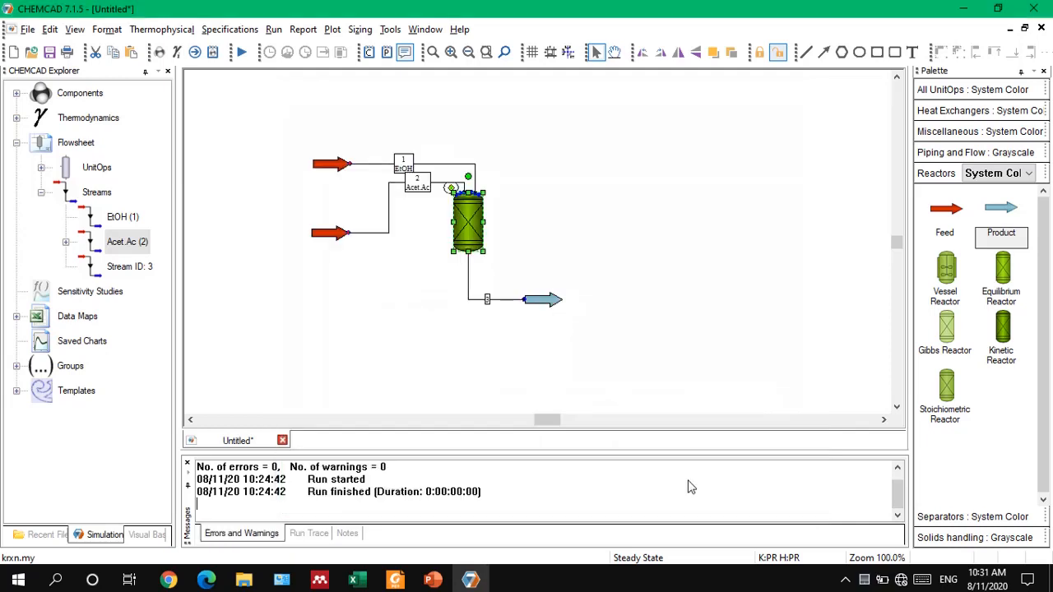
{"action": "left_click", "coordinate": [506, 420]}
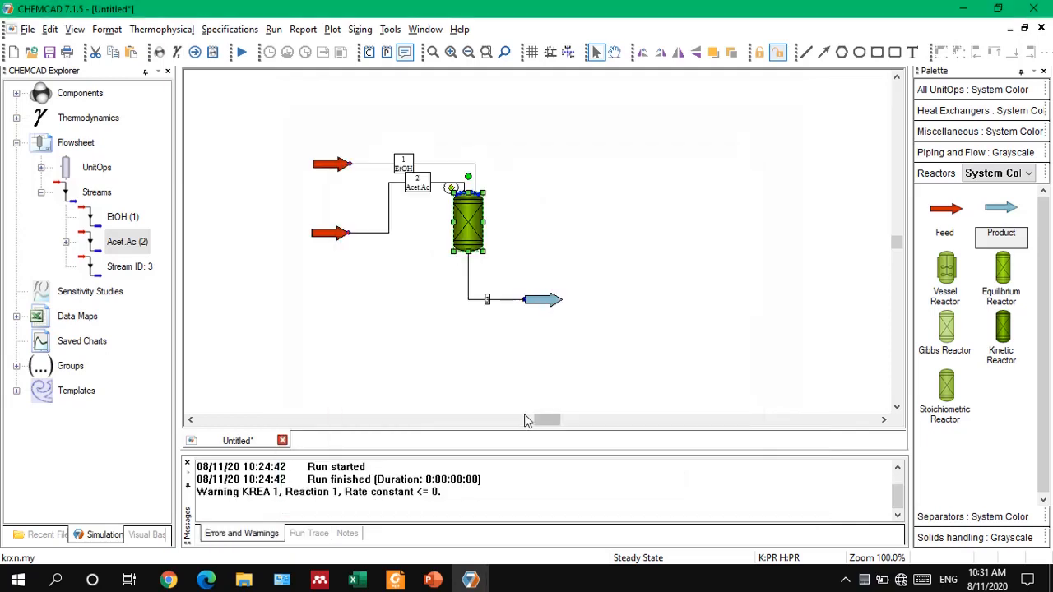
{"action": "left_click", "coordinate": [105, 30]}
{"action": "left_click", "coordinate": [118, 42]}
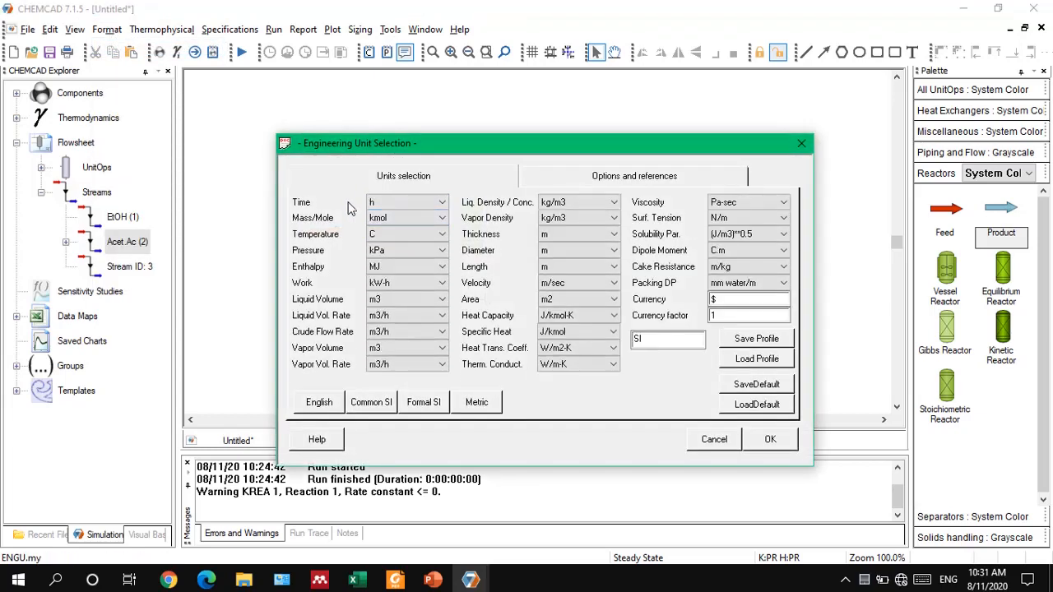
{"action": "left_click", "coordinate": [395, 272]}
{"action": "left_click", "coordinate": [380, 322]}
{"action": "left_click", "coordinate": [751, 384]}
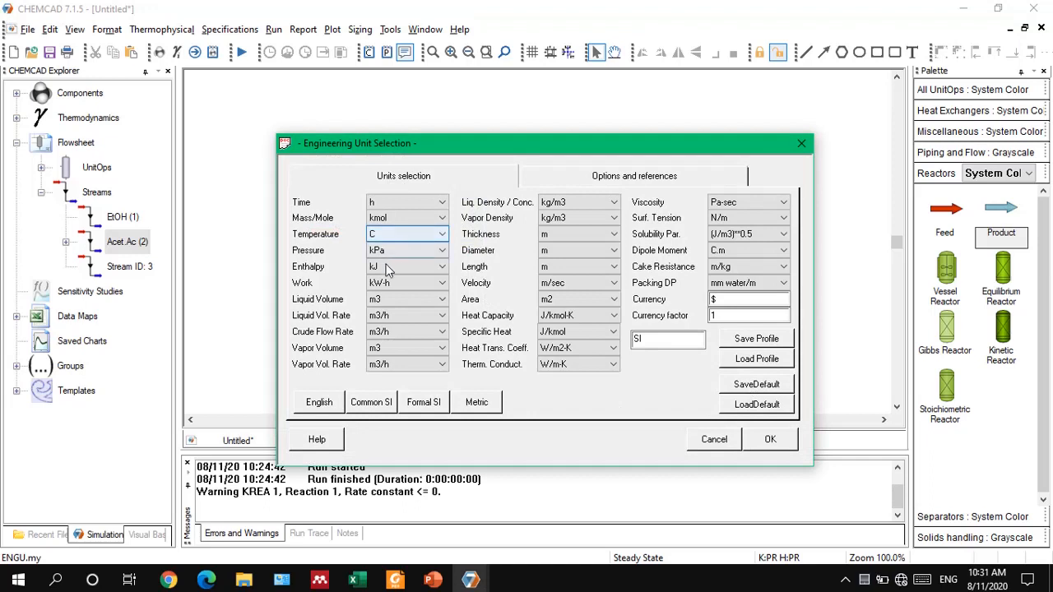
{"action": "left_click", "coordinate": [388, 269]}
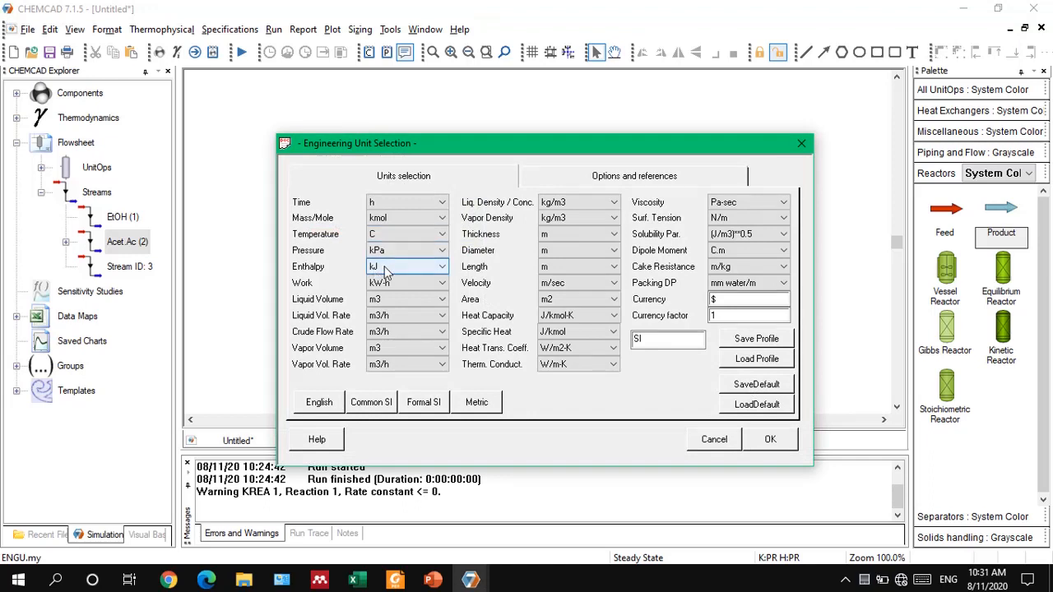
{"action": "left_click", "coordinate": [769, 440]}
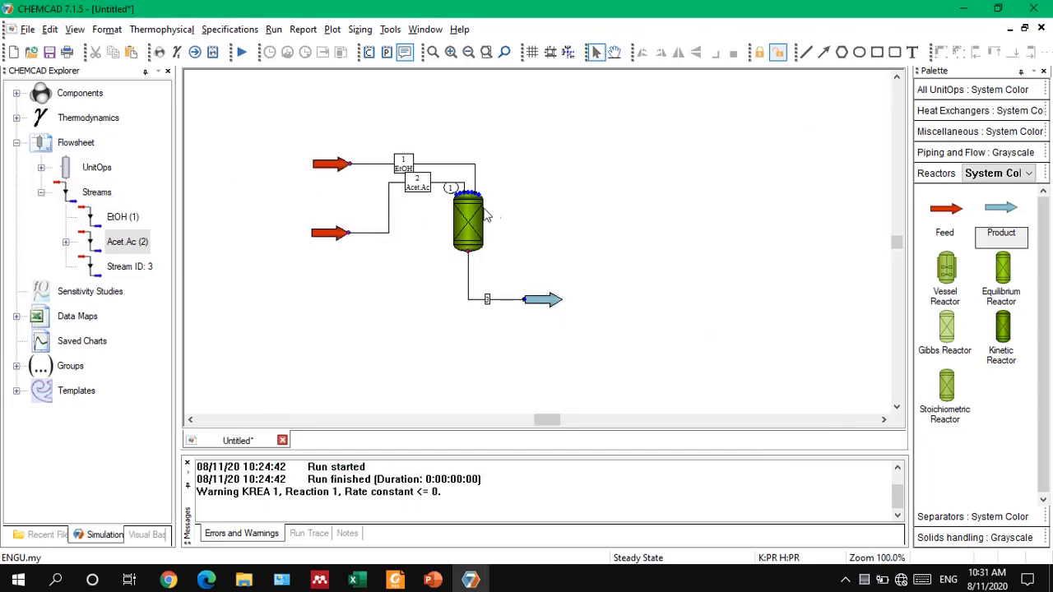
Step: Reopen the reactor's kinetic data, consult the rate equation slide in PowerPoint, and enter frequency factor 5 and activation energy 2e-7
{"action": "double_click", "coordinate": [461, 224]}
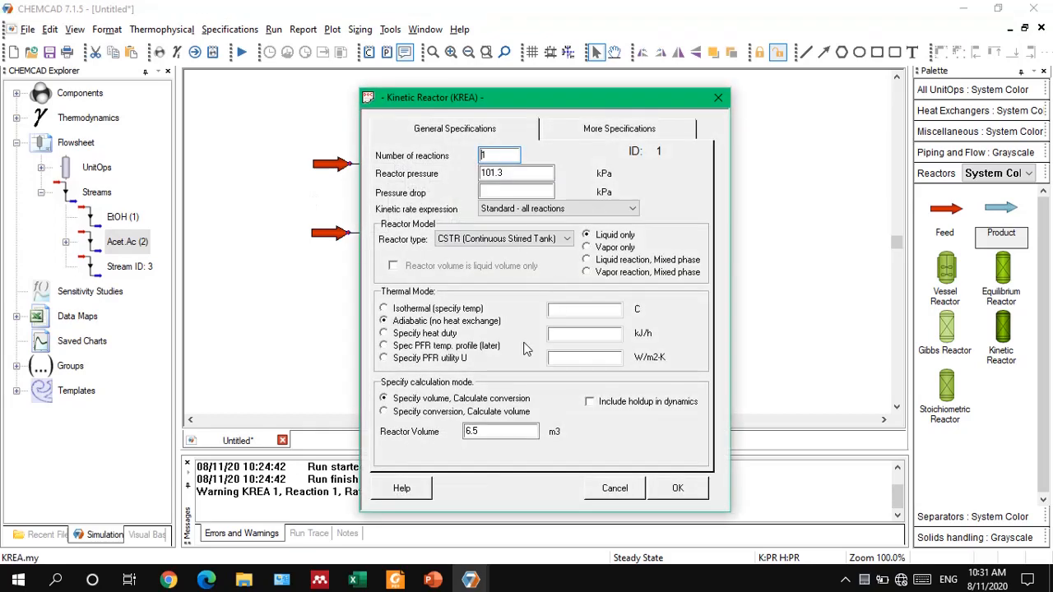
{"action": "left_click", "coordinate": [675, 489]}
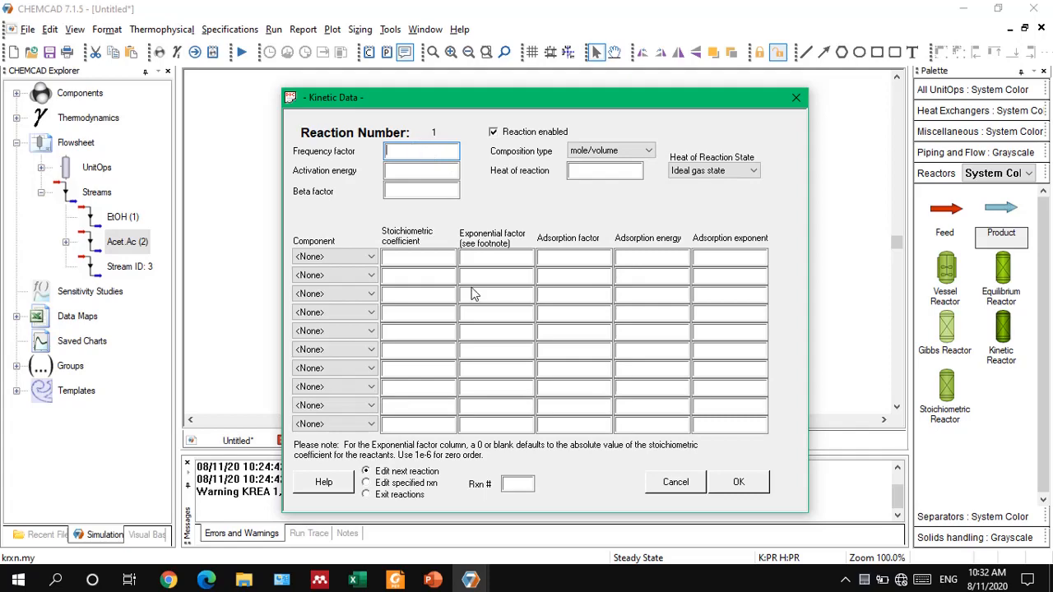
{"action": "left_click", "coordinate": [432, 580]}
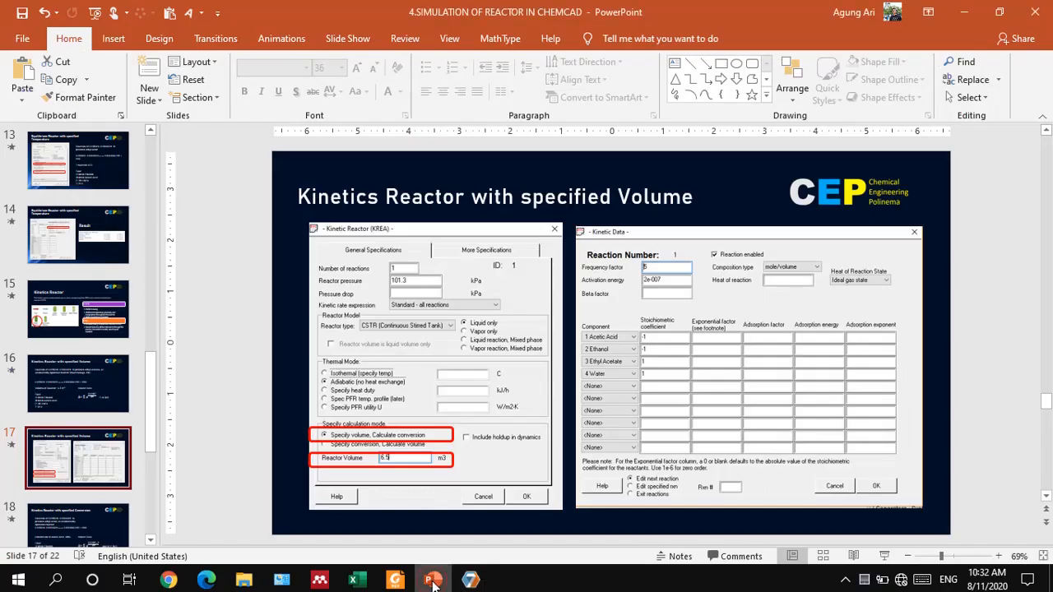
{"action": "left_click", "coordinate": [95, 389]}
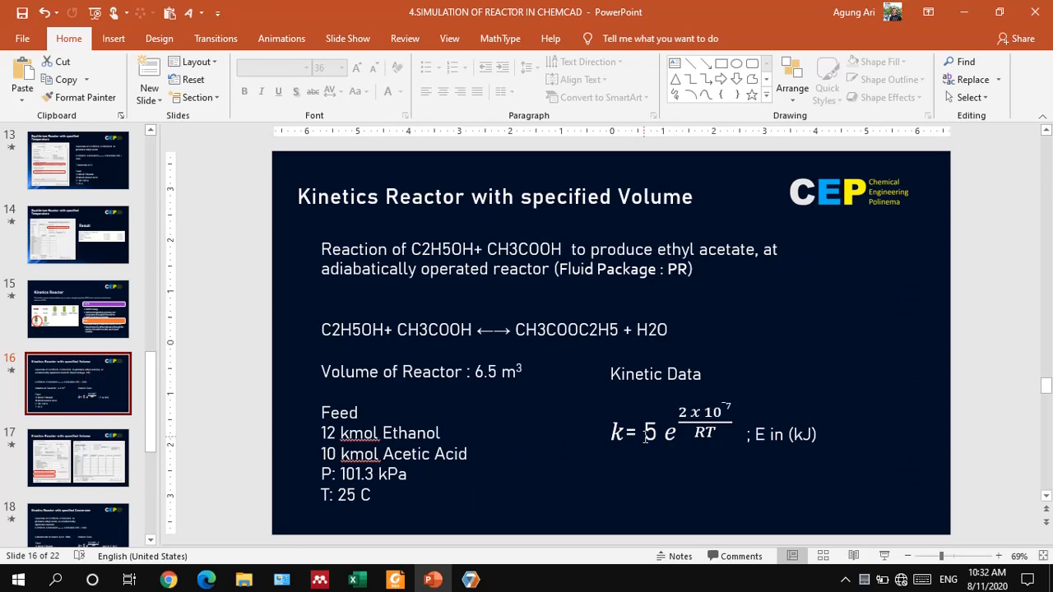
{"action": "double_click", "coordinate": [652, 429]}
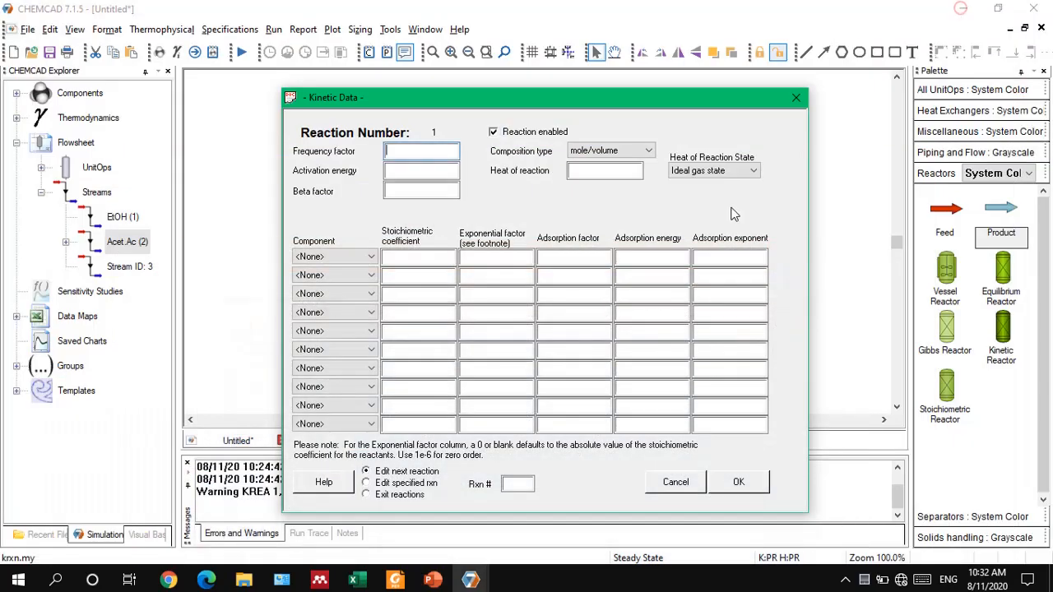
{"action": "left_click", "coordinate": [962, 12]}
{"action": "left_click", "coordinate": [412, 177]}
{"action": "type", "text": "2e-7"}
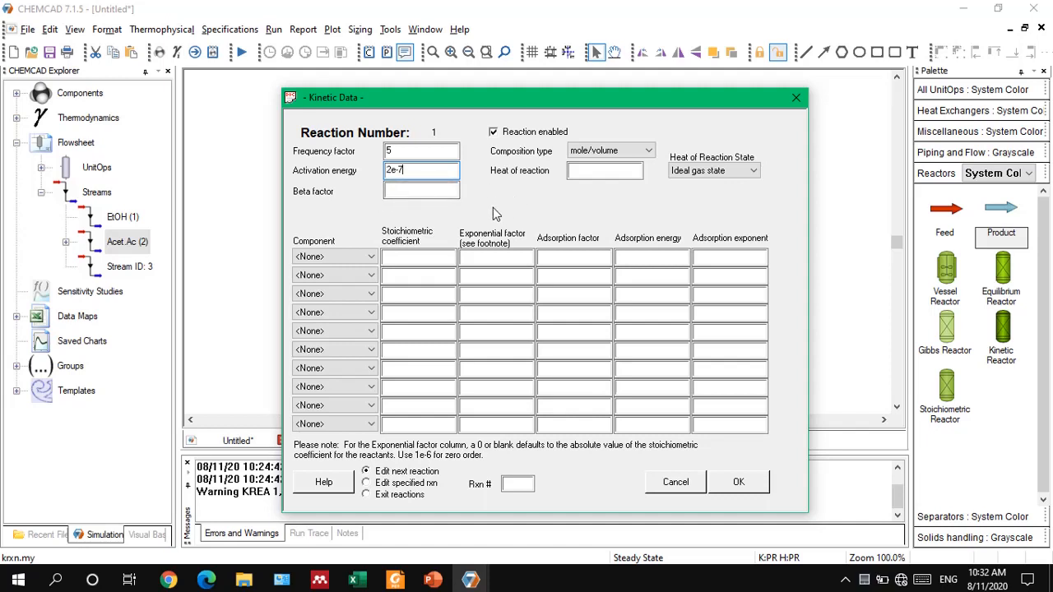
Step: Assign Ethanol, Acetic Acid, Ethyl Acetate and Water, in that order, as the components of reaction 1
{"action": "left_click", "coordinate": [337, 256]}
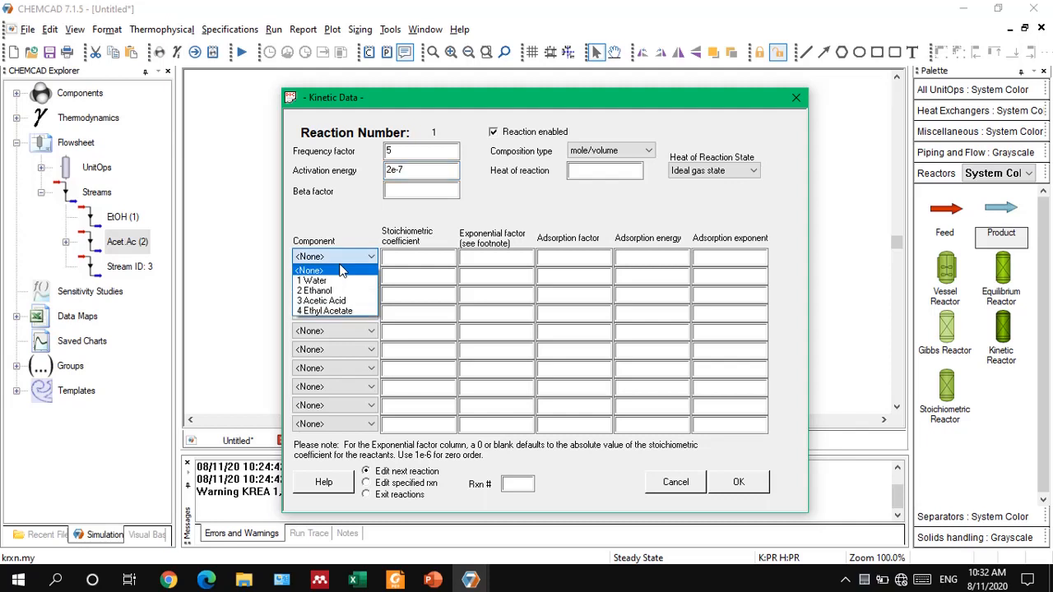
{"action": "left_click", "coordinate": [332, 290]}
{"action": "left_click", "coordinate": [333, 274]}
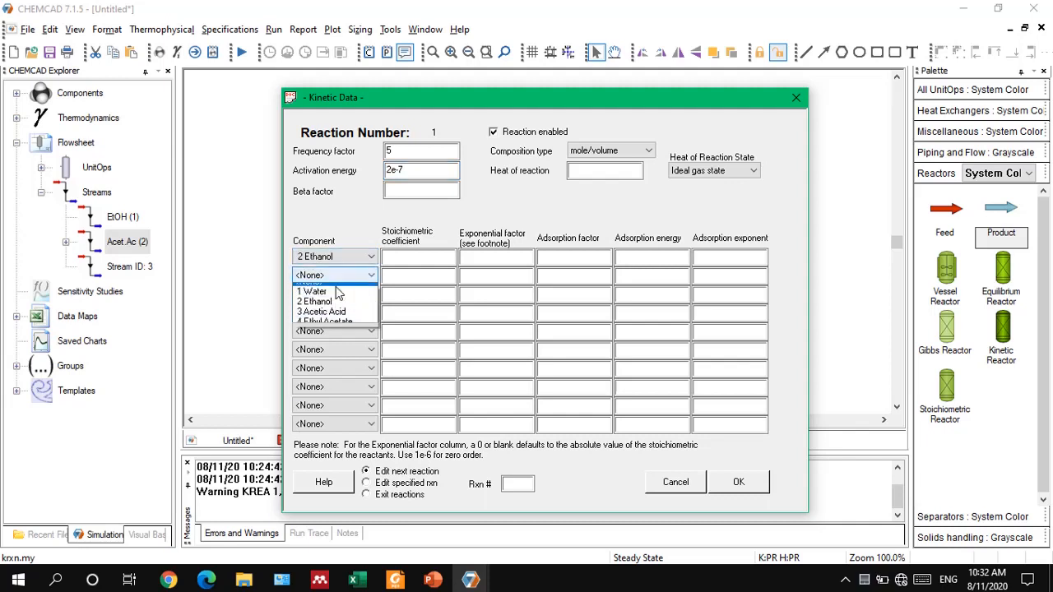
{"action": "left_click", "coordinate": [332, 319]}
{"action": "left_click", "coordinate": [333, 294]}
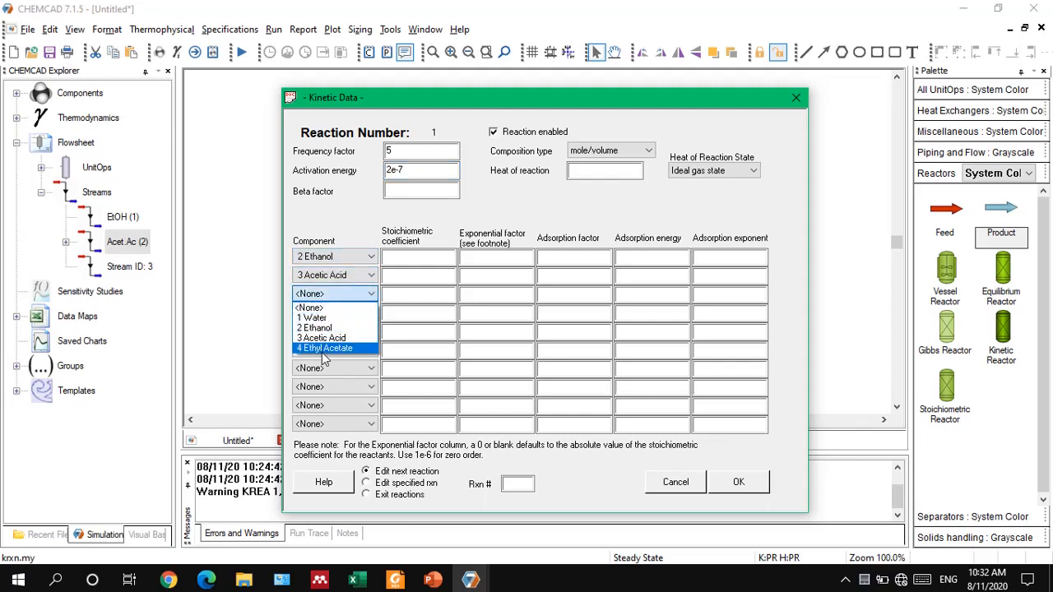
{"action": "left_click", "coordinate": [327, 347]}
{"action": "left_click", "coordinate": [330, 314]}
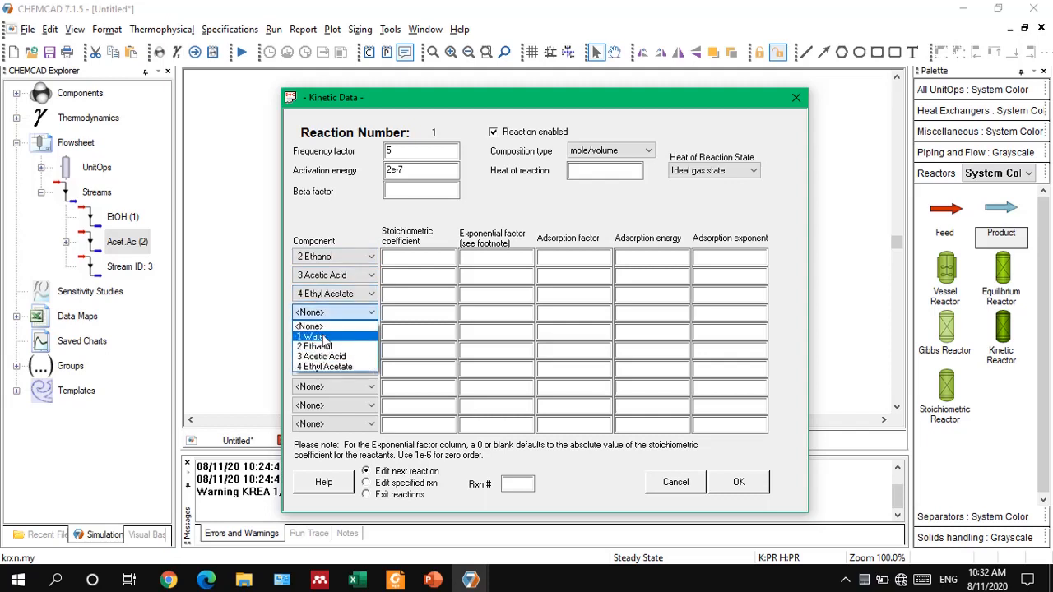
{"action": "left_click", "coordinate": [329, 337]}
Step: Set the stoichiometric coefficients to -1 for Ethanol and Acetic Acid and 1 for Ethyl Acetate and Water, and accept the kinetic data
{"action": "left_click", "coordinate": [392, 262]}
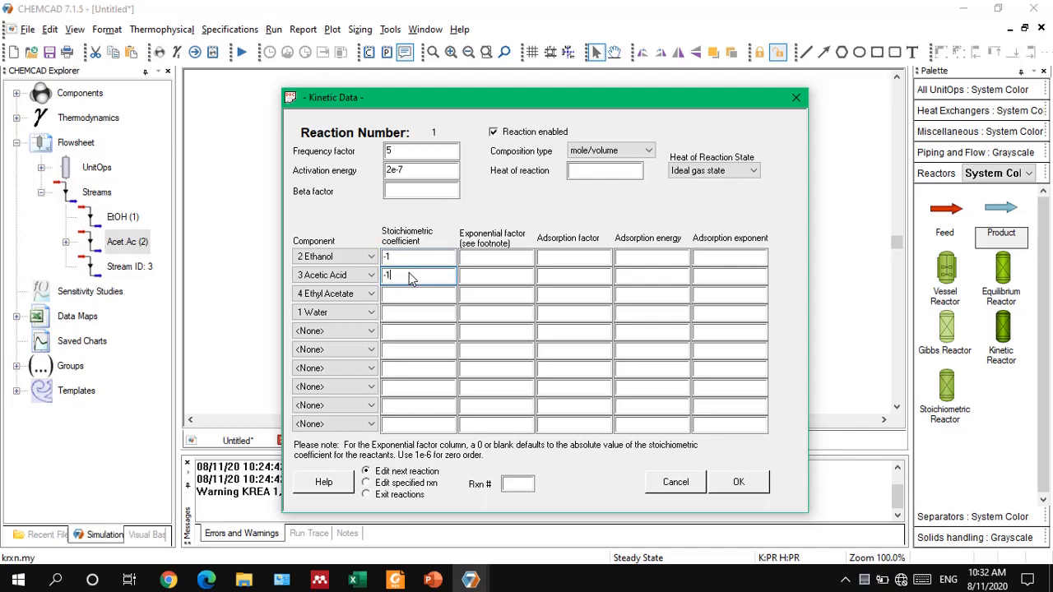
{"action": "left_click", "coordinate": [412, 295]}
{"action": "type", "text": "1"}
{"action": "left_click", "coordinate": [421, 323]}
{"action": "type", "text": "1"}
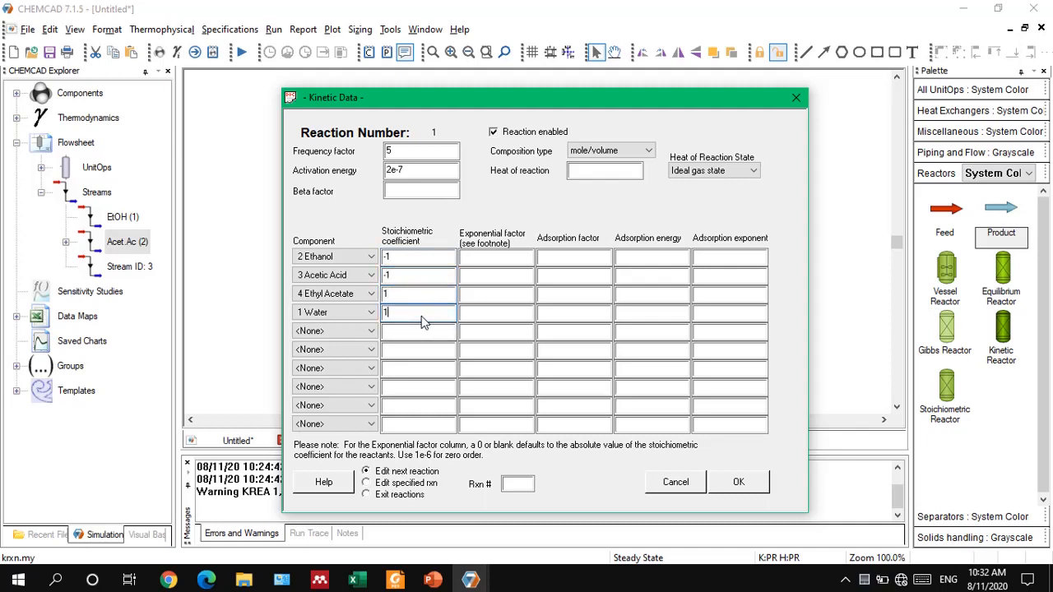
{"action": "left_click", "coordinate": [739, 483]}
{"action": "left_click", "coordinate": [690, 264]}
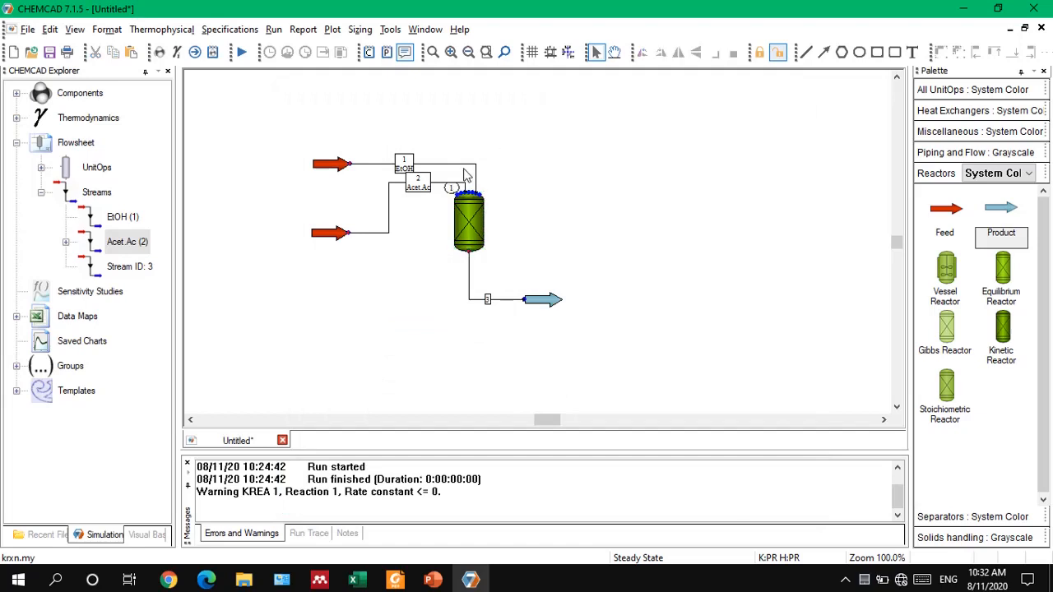
Step: Recheck and accept the kinetic reactor's specifications and kinetic data, and run the simulation
{"action": "mouse_move", "coordinate": [464, 174]}
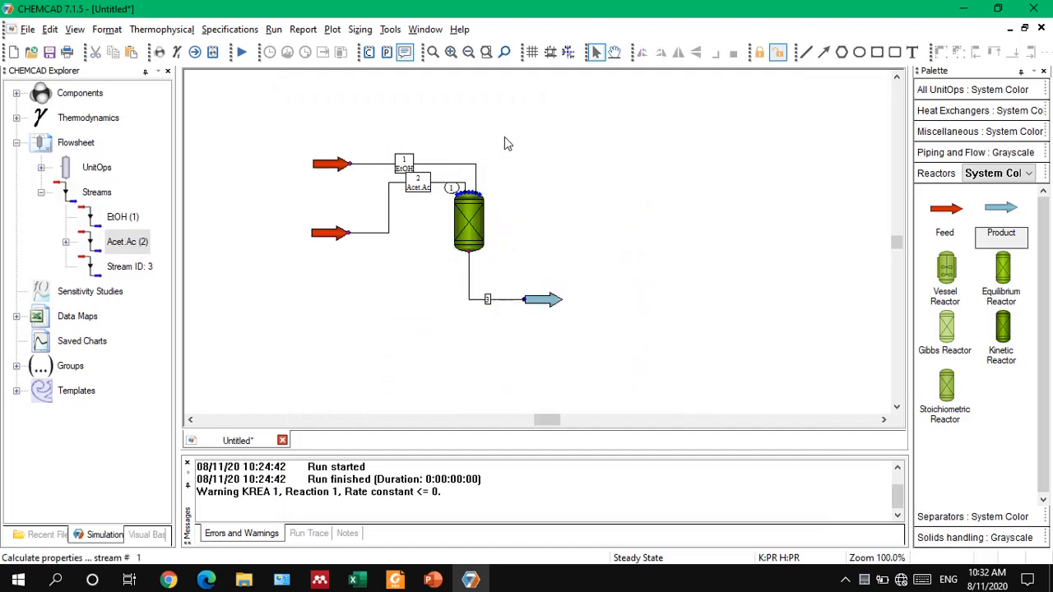
{"action": "double_click", "coordinate": [473, 232]}
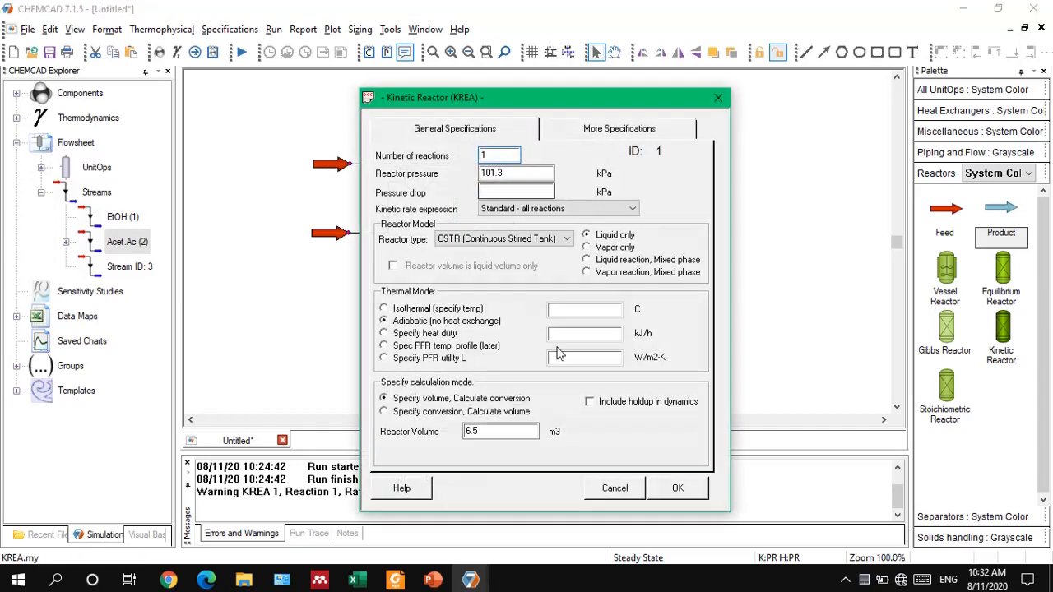
{"action": "left_click", "coordinate": [671, 489]}
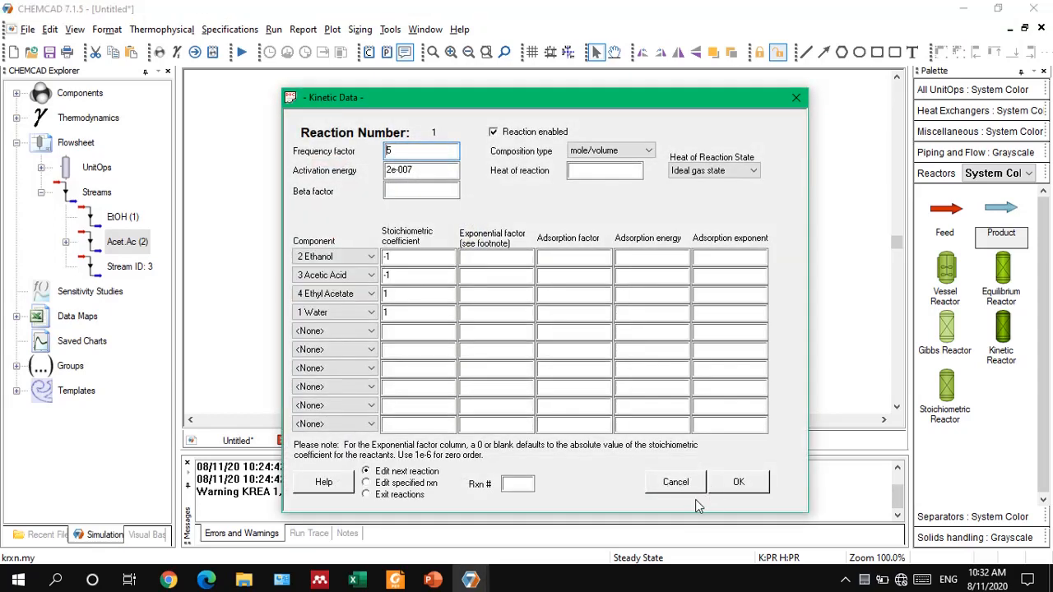
{"action": "left_click", "coordinate": [736, 482]}
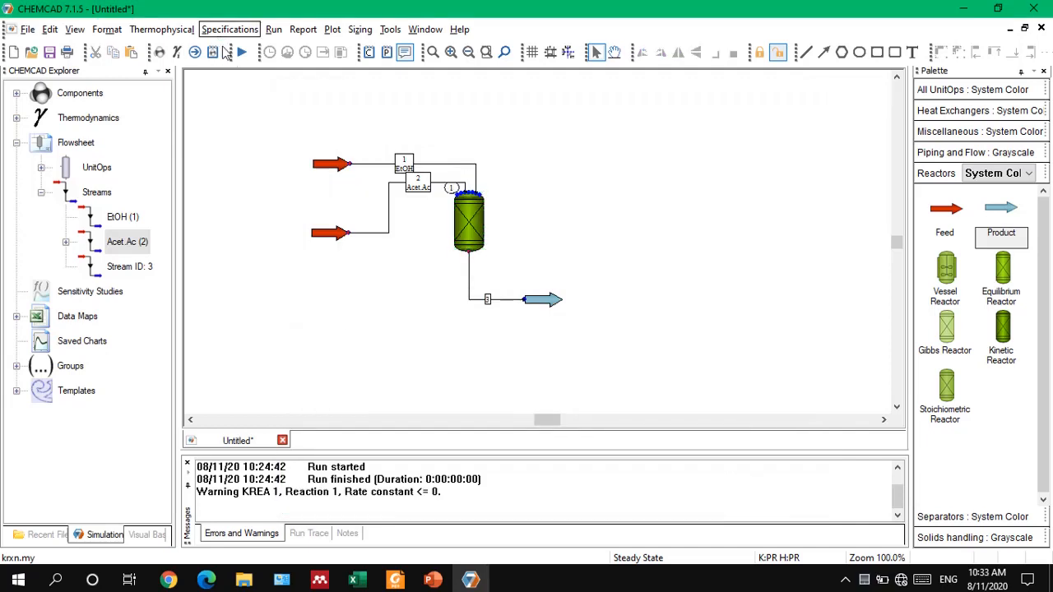
{"action": "left_click", "coordinate": [242, 53]}
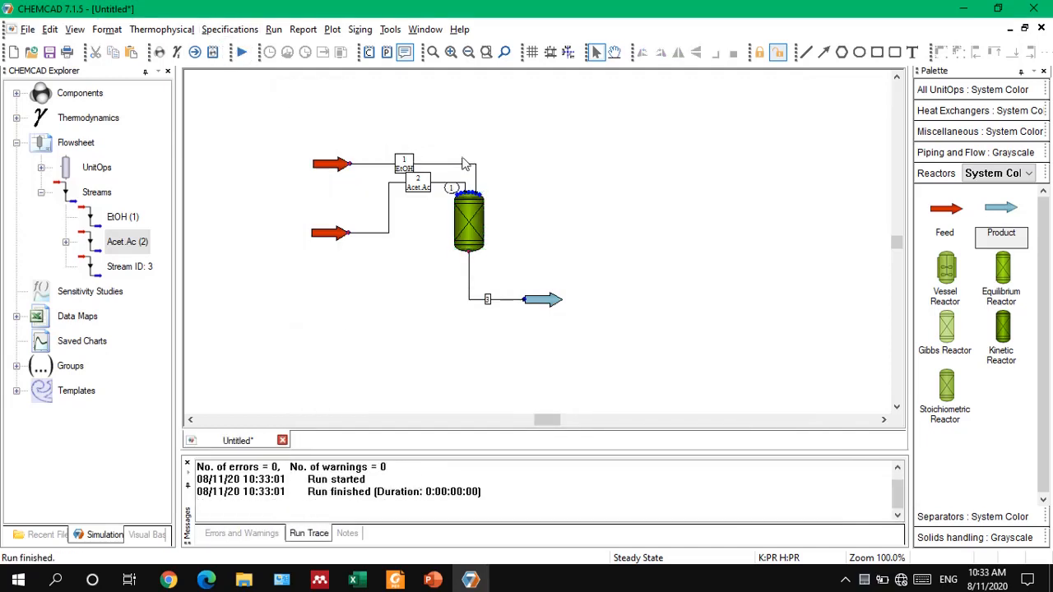
Step: Examine the properties and composition of outlet stream 3, and review the reactor's specifications and kinetic data
{"action": "double_click", "coordinate": [486, 300]}
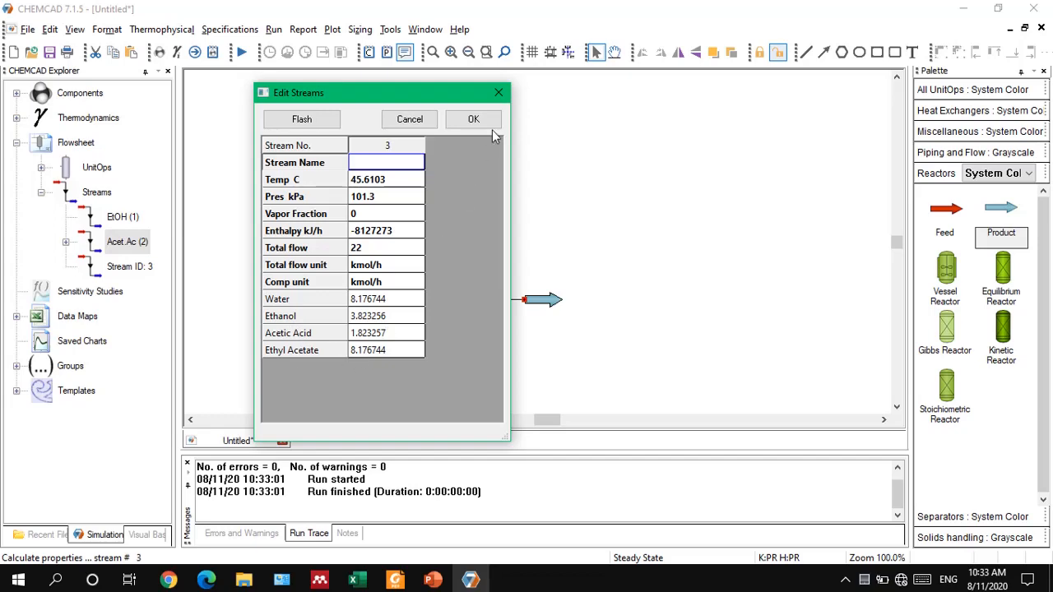
{"action": "left_click", "coordinate": [474, 119]}
{"action": "double_click", "coordinate": [466, 237]}
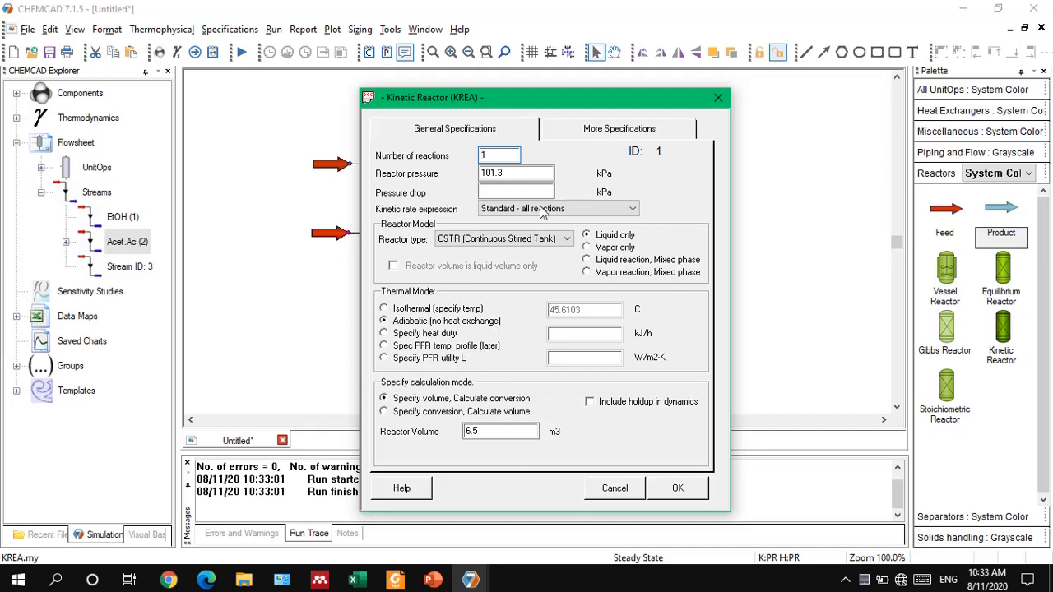
{"action": "left_click", "coordinate": [571, 132]}
{"action": "left_click", "coordinate": [717, 99]}
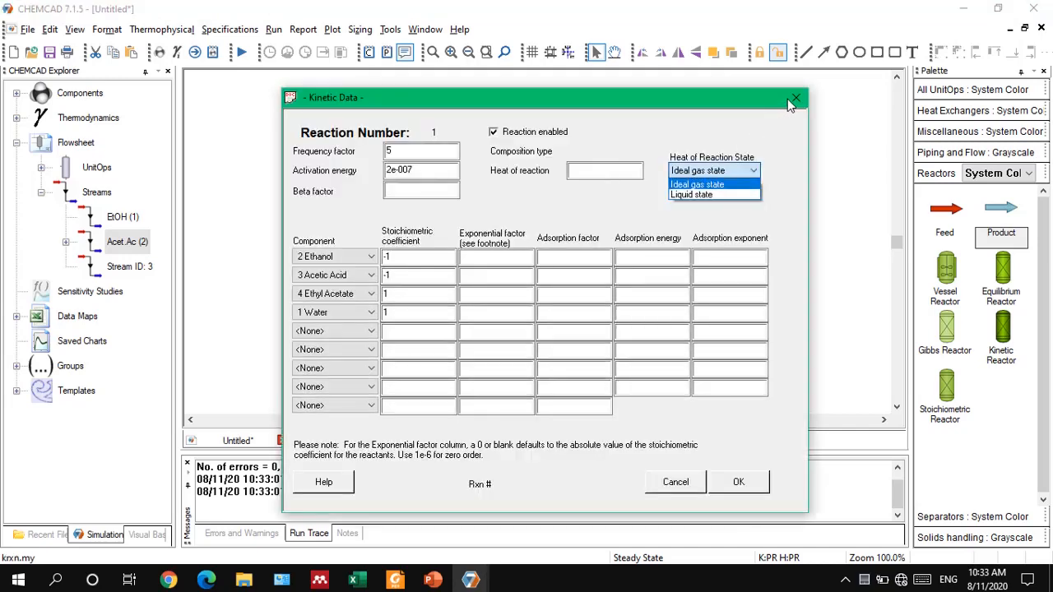
{"action": "left_click", "coordinate": [791, 99]}
{"action": "left_click", "coordinate": [792, 99]}
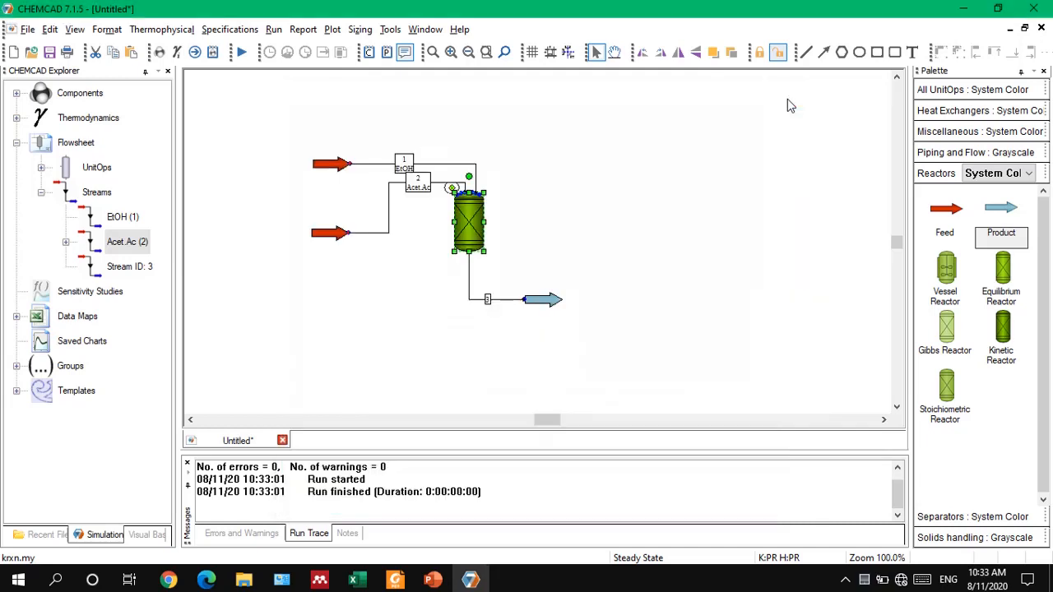
Step: Examine the EtOH feed stream's data and compare it with the component flows of product stream 3
{"action": "left_click", "coordinate": [346, 166]}
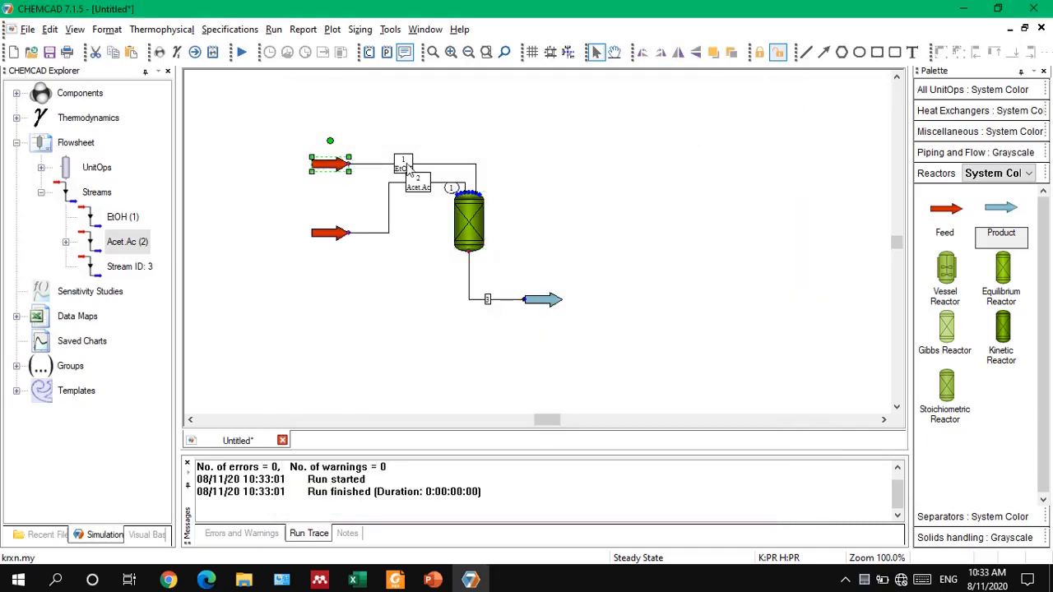
{"action": "mouse_move", "coordinate": [409, 169]}
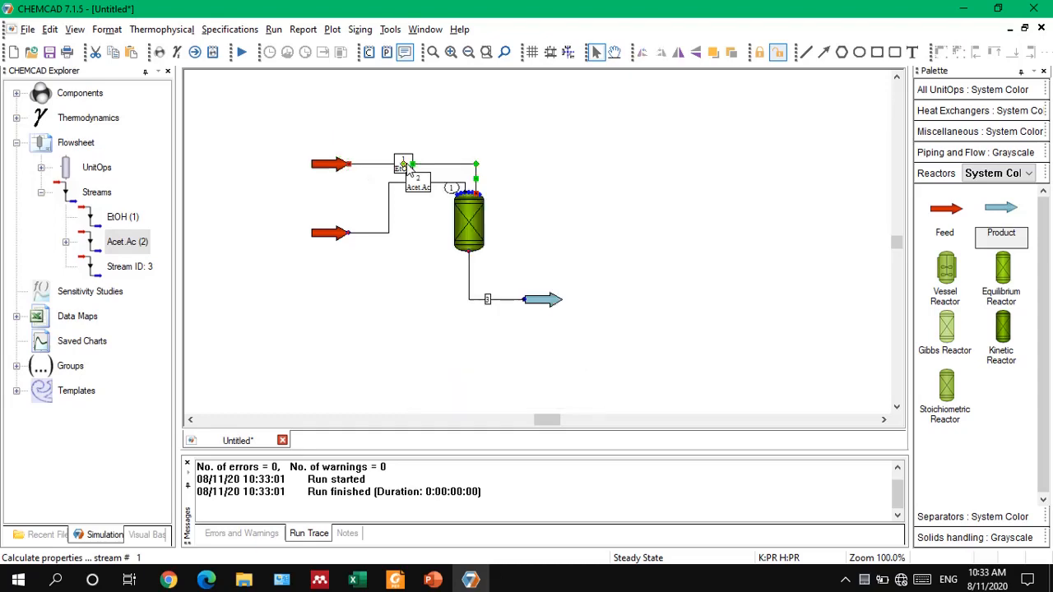
{"action": "double_click", "coordinate": [407, 168]}
{"action": "left_click", "coordinate": [499, 92]}
{"action": "double_click", "coordinate": [491, 300]}
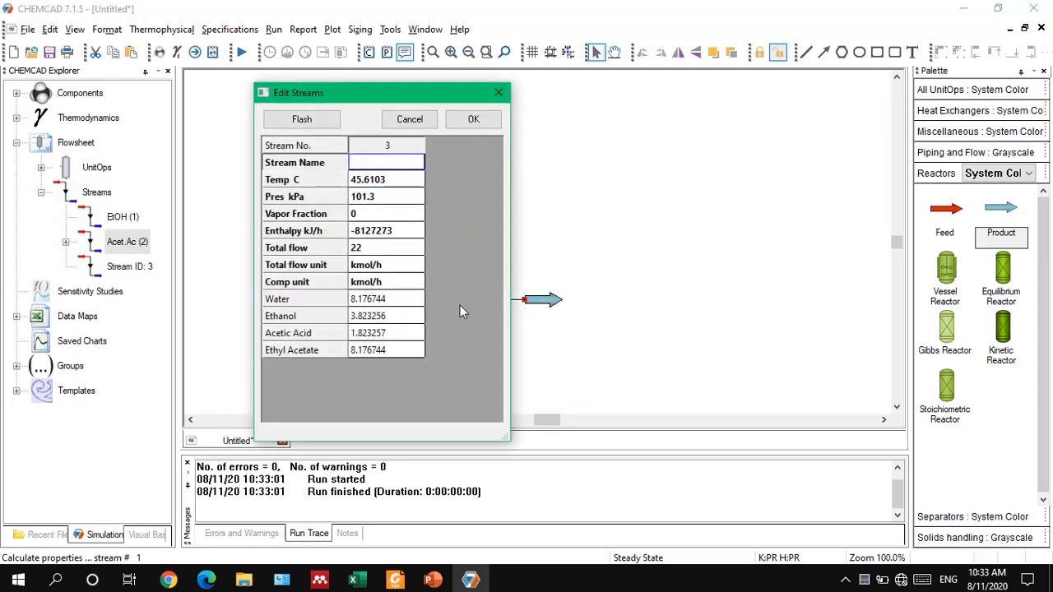
{"action": "left_click", "coordinate": [471, 120]}
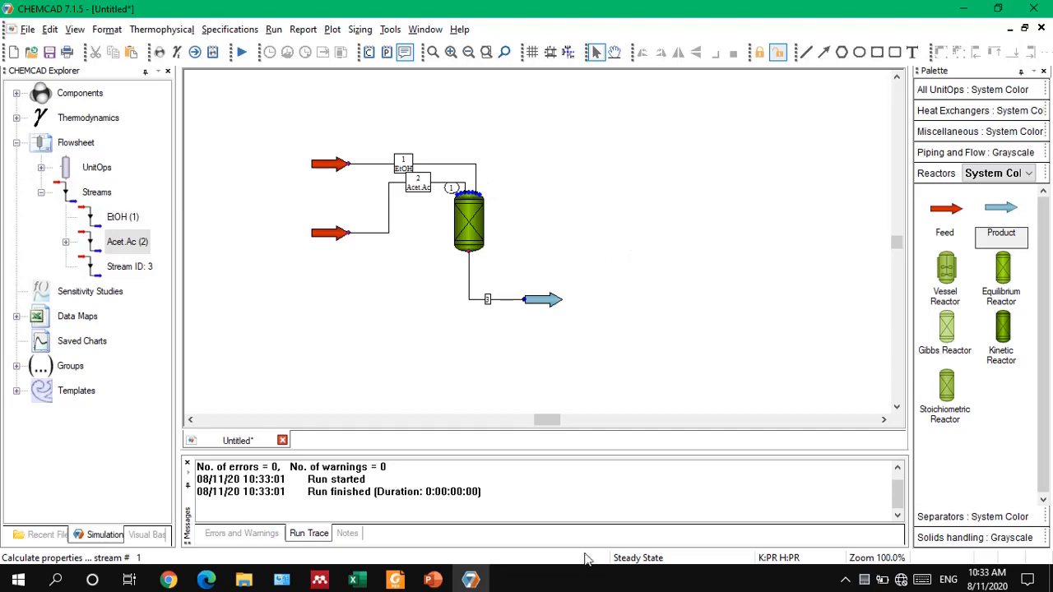
Step: Consult the specified-conversion slide in PowerPoint, return to CHEMCAD, and set the reactor to calculate volume from a specified conversion
{"action": "left_click", "coordinate": [427, 582]}
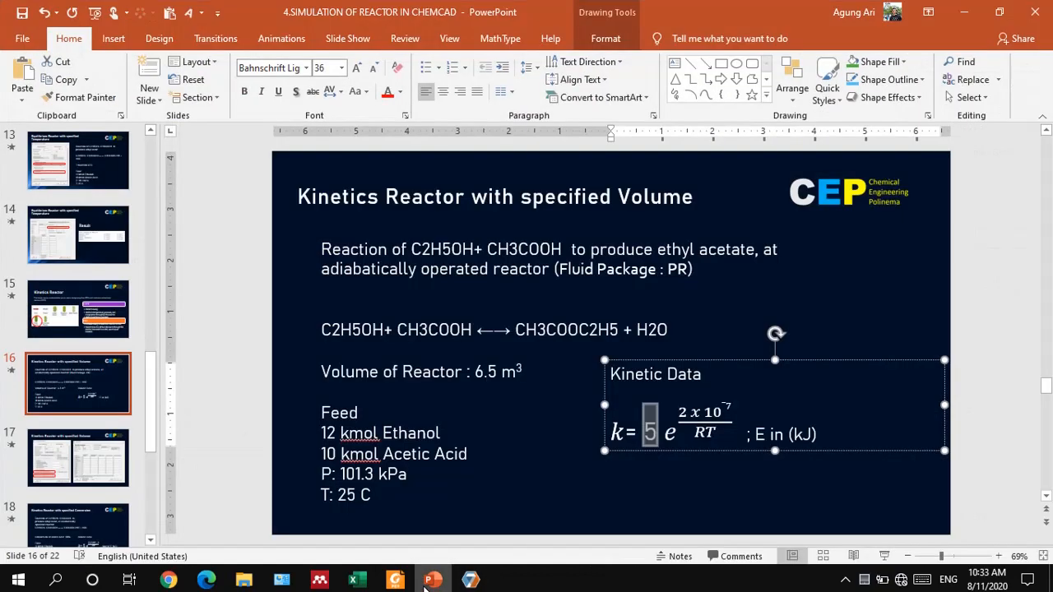
{"action": "left_click", "coordinate": [80, 485]}
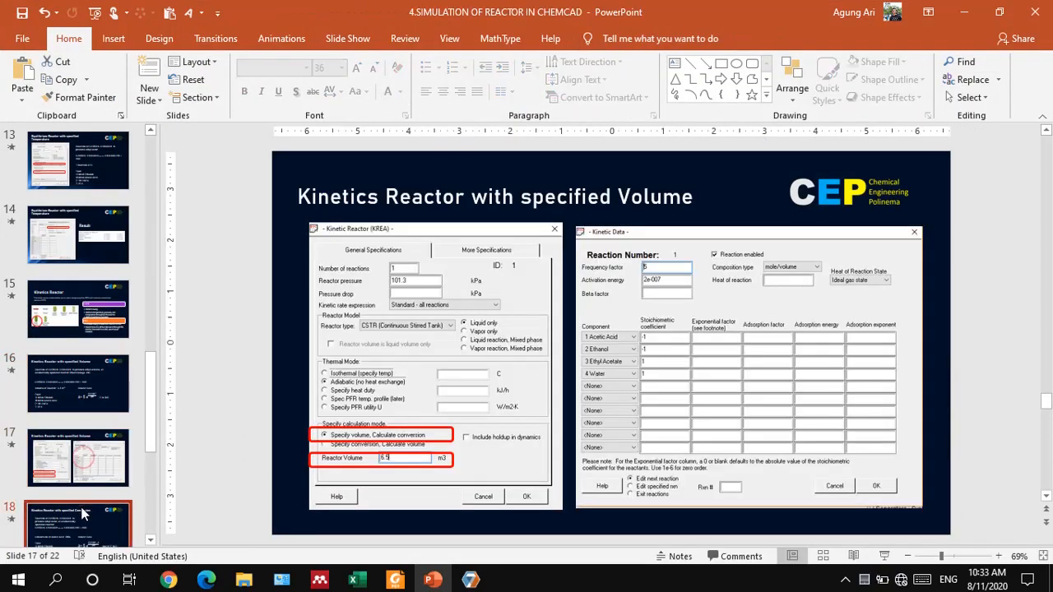
{"action": "left_click", "coordinate": [82, 514]}
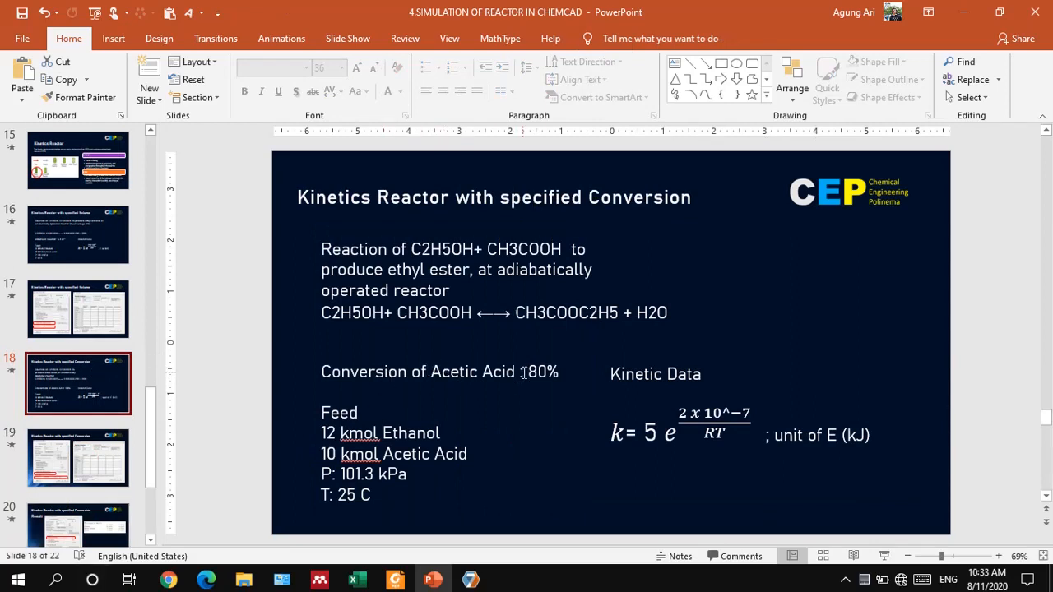
{"action": "left_click", "coordinate": [964, 12]}
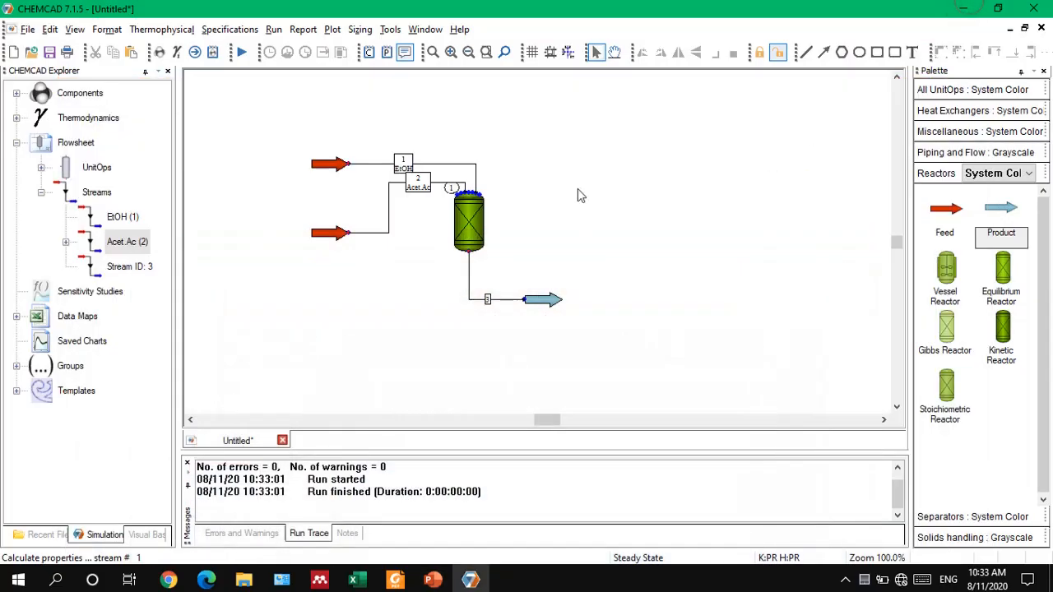
{"action": "double_click", "coordinate": [479, 223]}
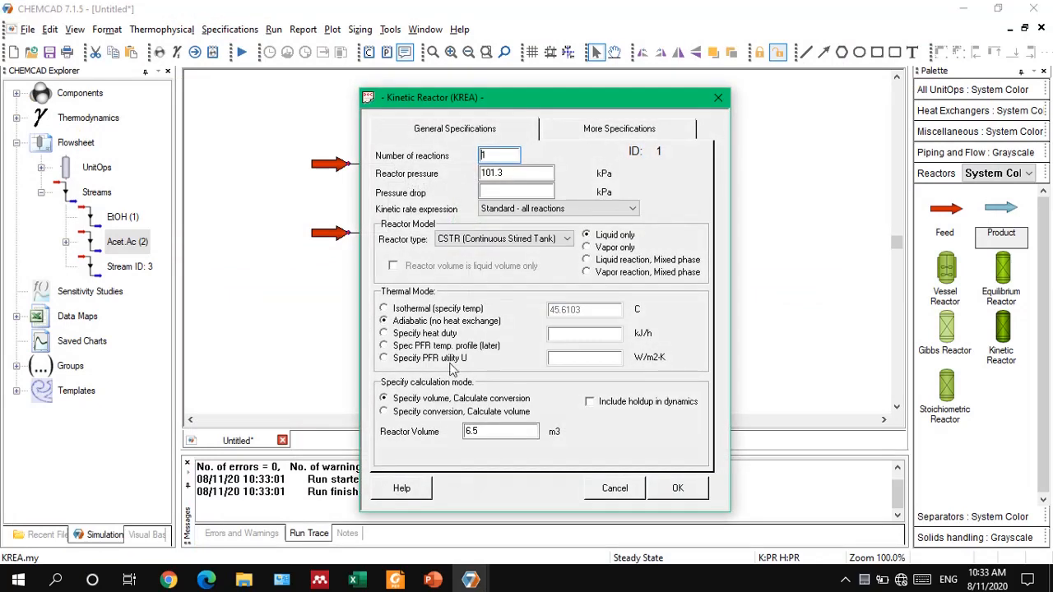
{"action": "left_click", "coordinate": [440, 411]}
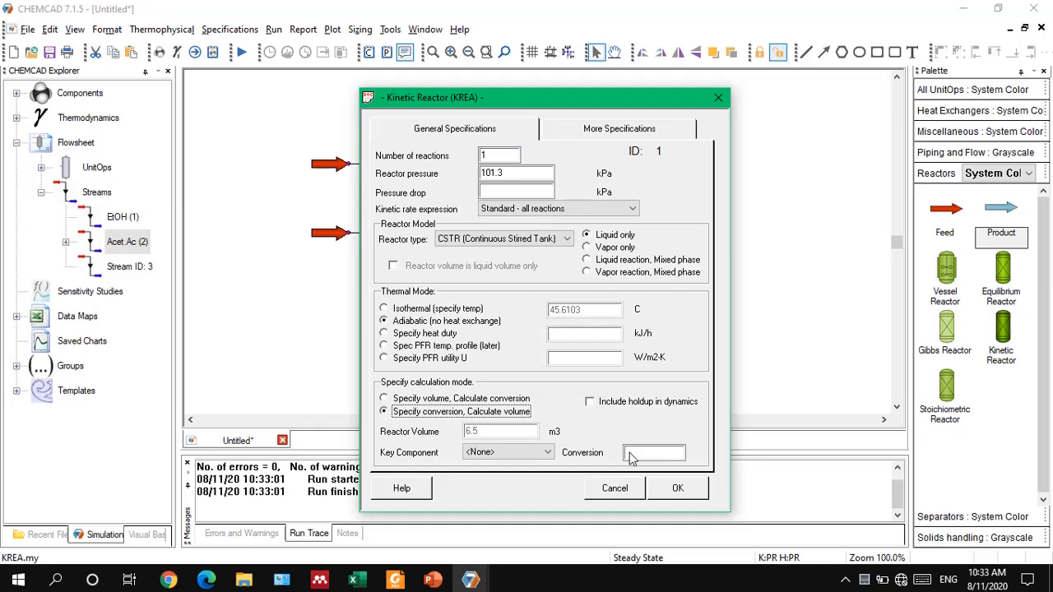
Step: Set Acetic Acid as key component with conversion 80, checking the PowerPoint slide, and accept the specifications and kinetic data
{"action": "left_click", "coordinate": [487, 457]}
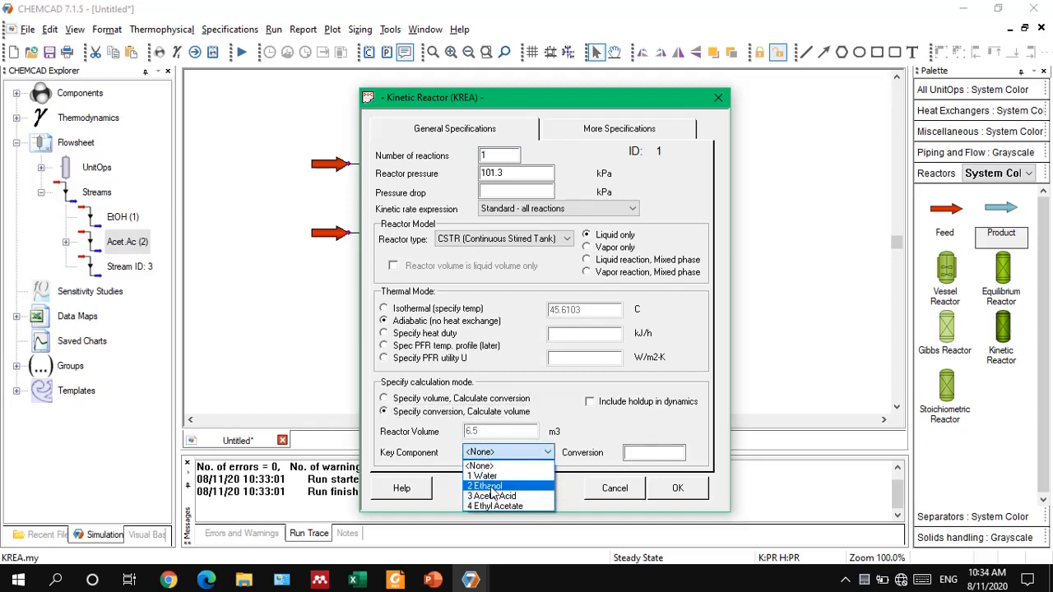
{"action": "left_click", "coordinate": [485, 486]}
{"action": "left_click", "coordinate": [434, 580]}
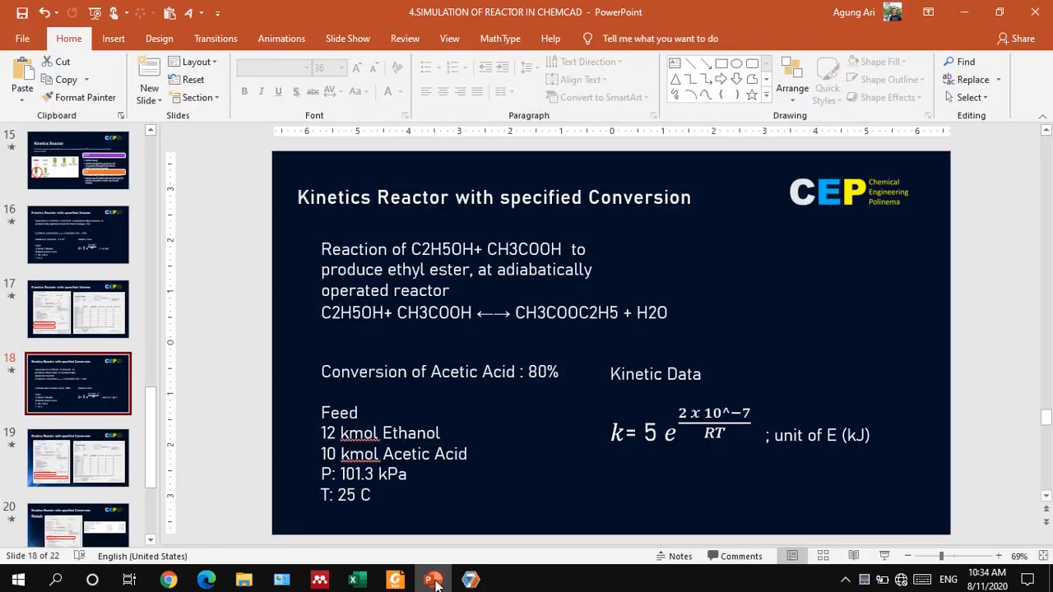
{"action": "left_click", "coordinate": [435, 581]}
{"action": "left_click", "coordinate": [498, 453]}
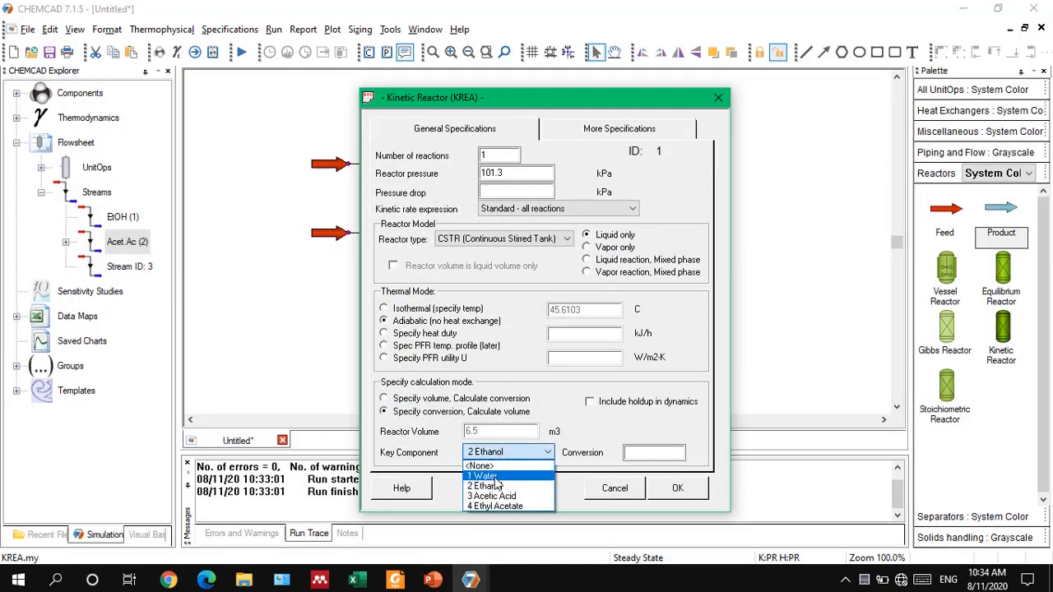
{"action": "left_click", "coordinate": [492, 497]}
{"action": "left_click", "coordinate": [646, 458]}
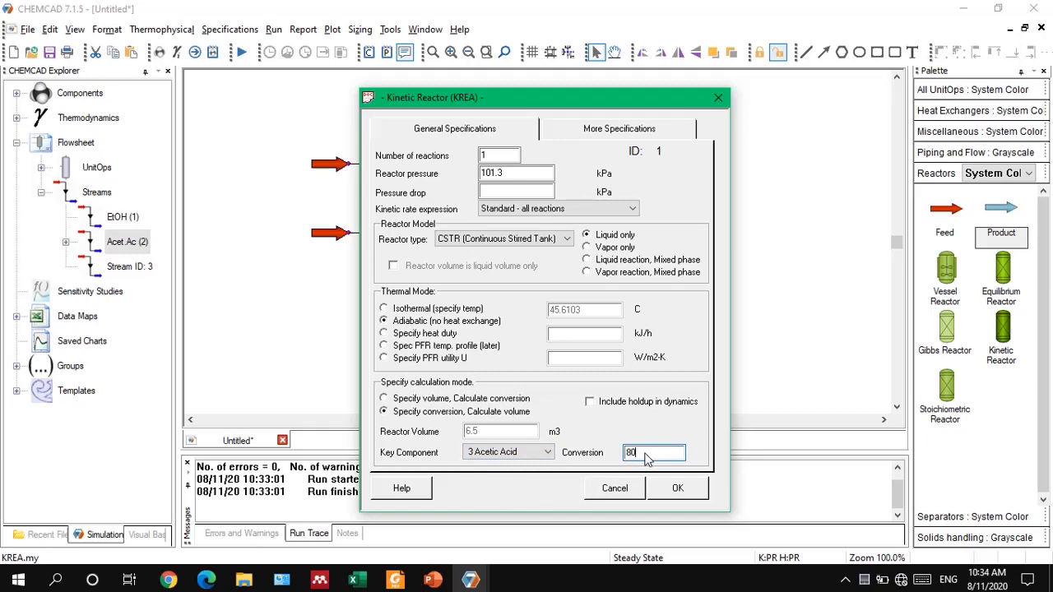
{"action": "left_click", "coordinate": [681, 491]}
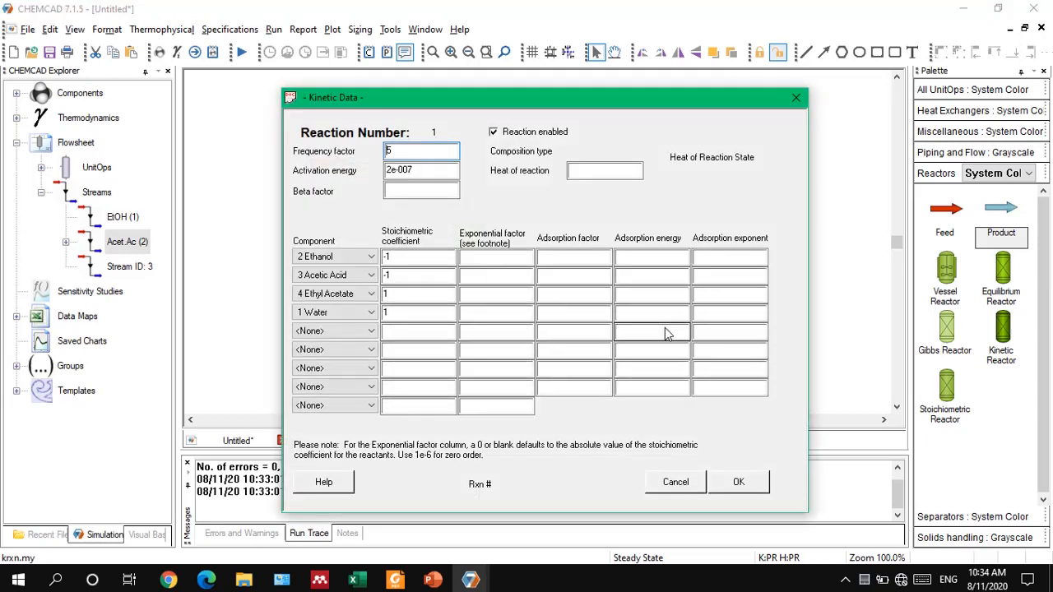
{"action": "left_click", "coordinate": [742, 484]}
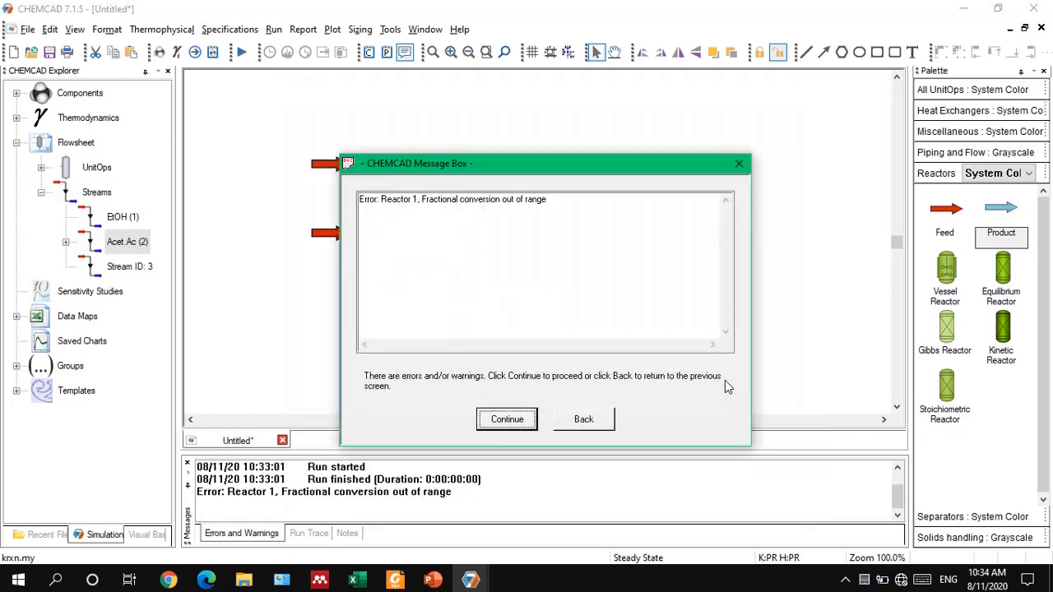
{"action": "left_click", "coordinate": [502, 420]}
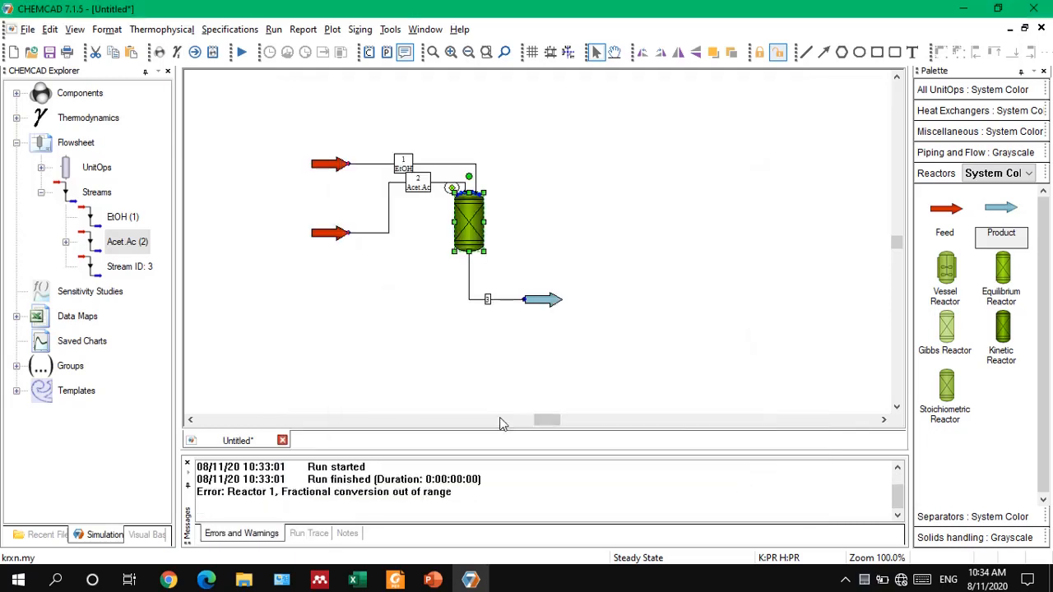
Step: Set the reactor's Acetic Acid conversion to 0.8 and accept the specifications and kinetic data
{"action": "double_click", "coordinate": [466, 228]}
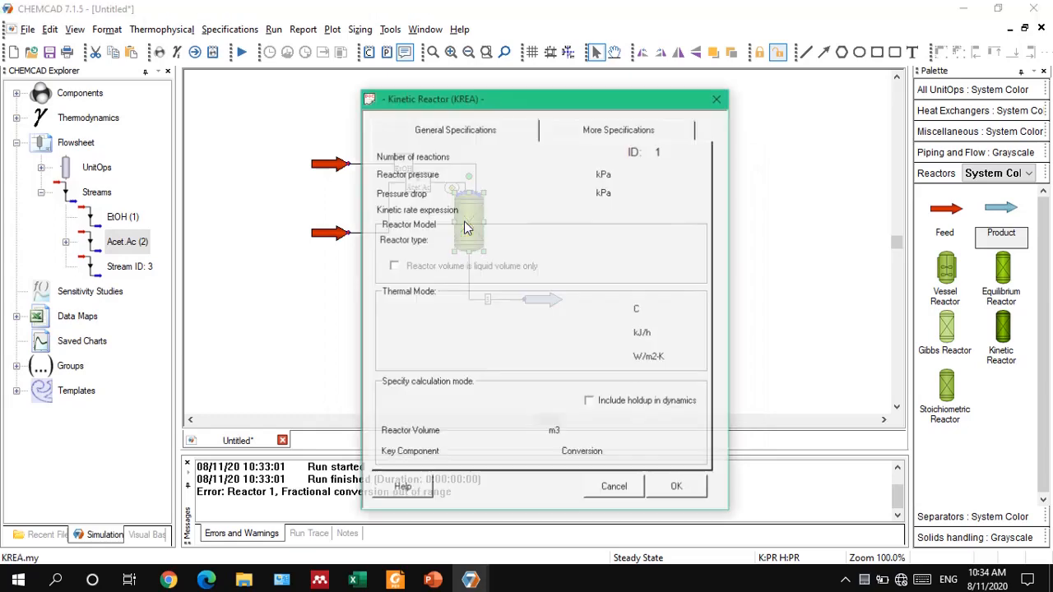
{"action": "left_click", "coordinate": [633, 457]}
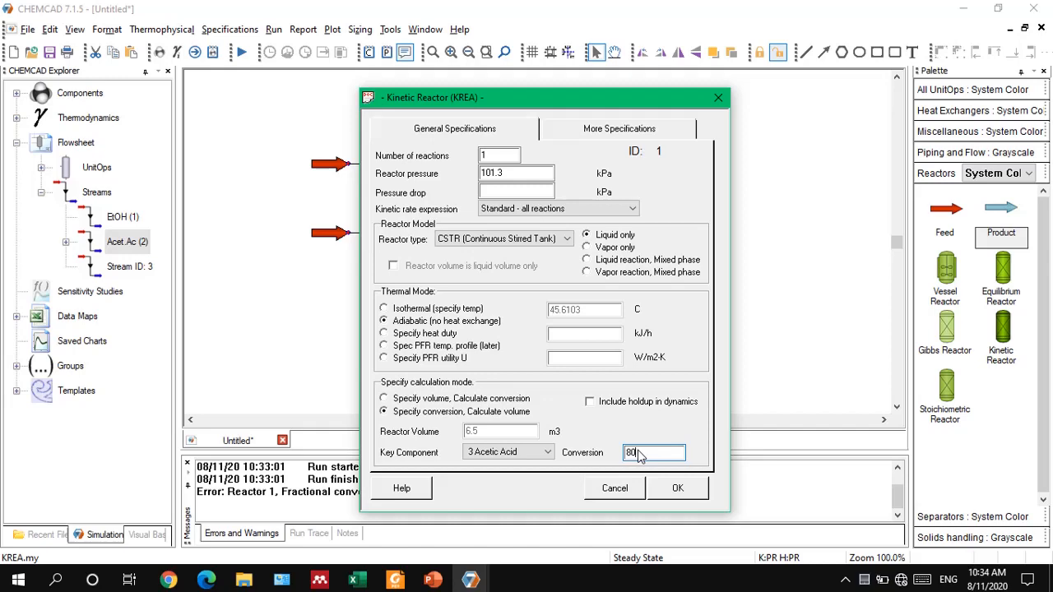
{"action": "left_click_drag", "start_coordinate": [639, 457], "coordinate": [588, 458]}
{"action": "left_click", "coordinate": [675, 488]}
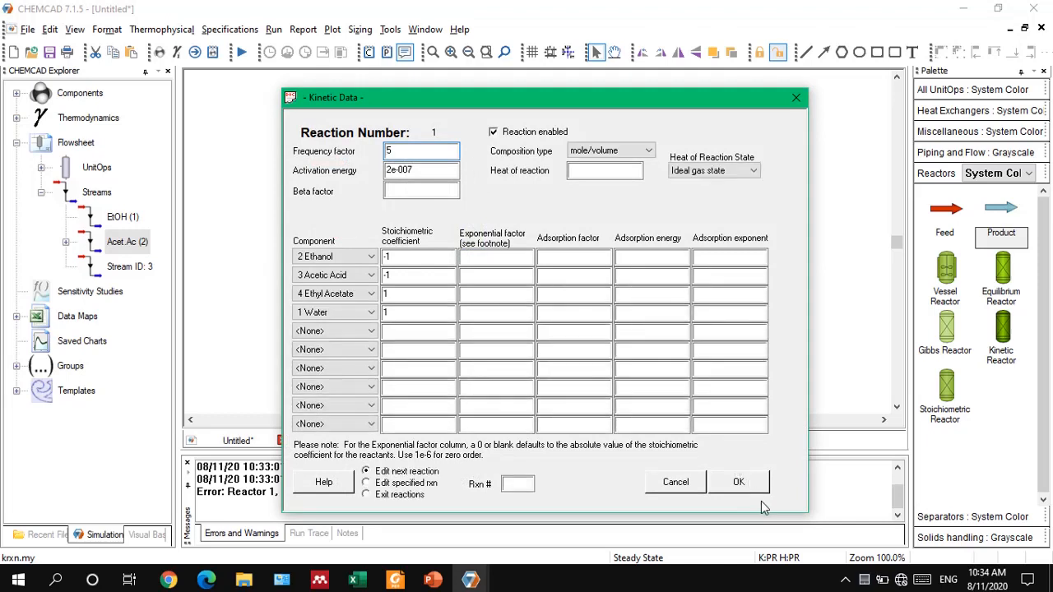
{"action": "left_click", "coordinate": [745, 486]}
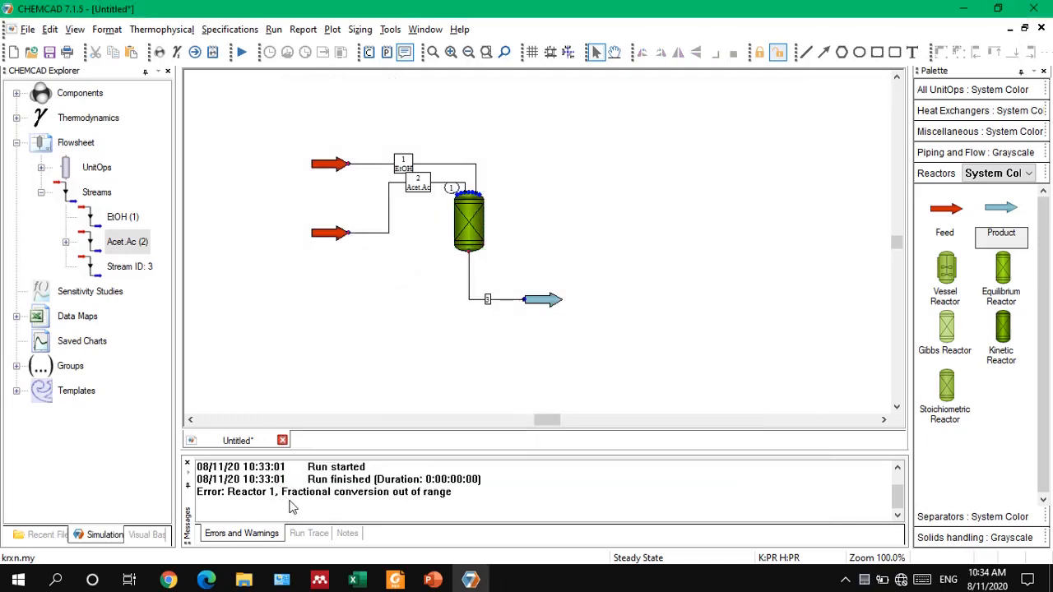
Step: Check the fractional conversion error message and rerun the simulation
{"action": "left_click_drag", "start_coordinate": [282, 493], "coordinate": [395, 496]}
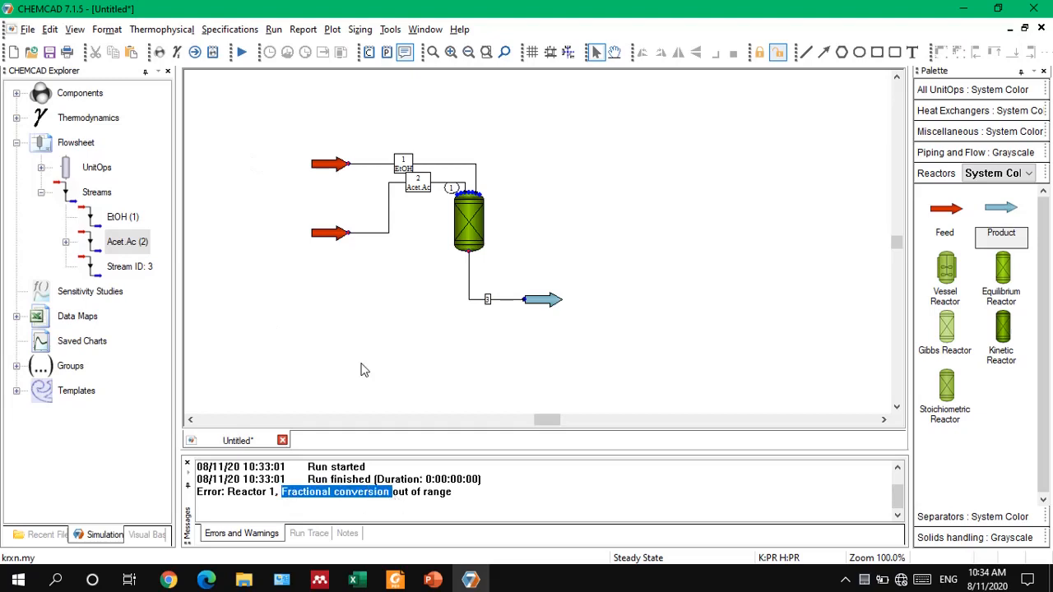
{"action": "left_click", "coordinate": [332, 128]}
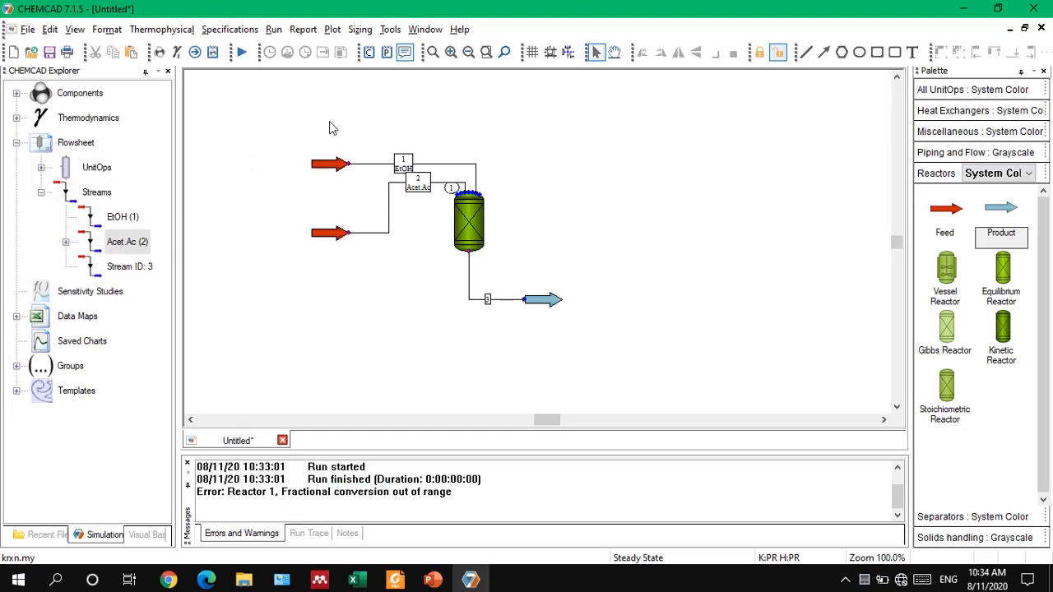
{"action": "left_click", "coordinate": [239, 53]}
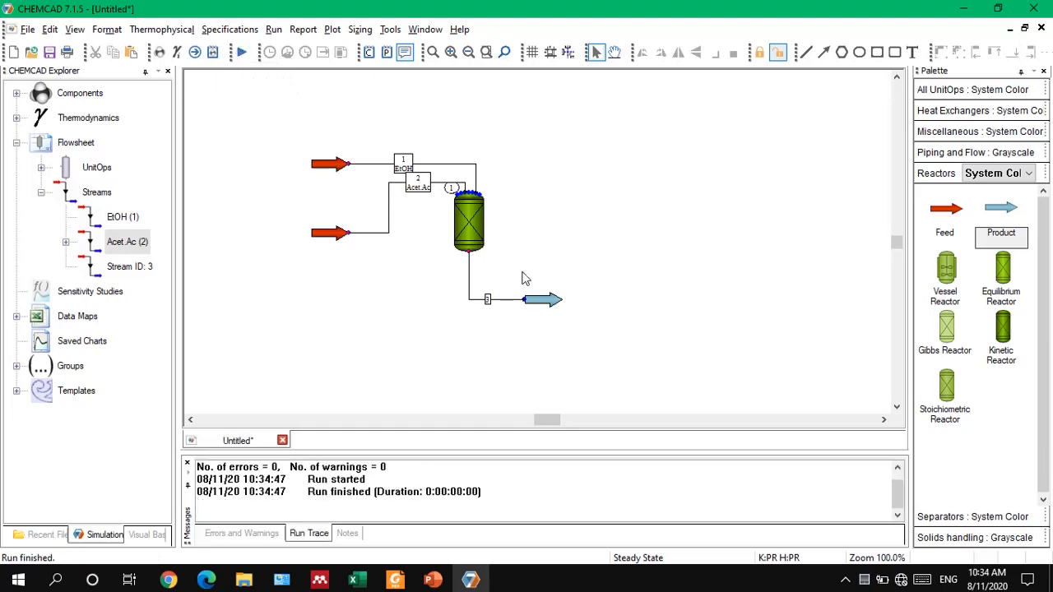
Step: Compare the component flows of product stream 3 with the Acet.Ac feed stream to verify the acetic acid conversion
{"action": "double_click", "coordinate": [488, 301]}
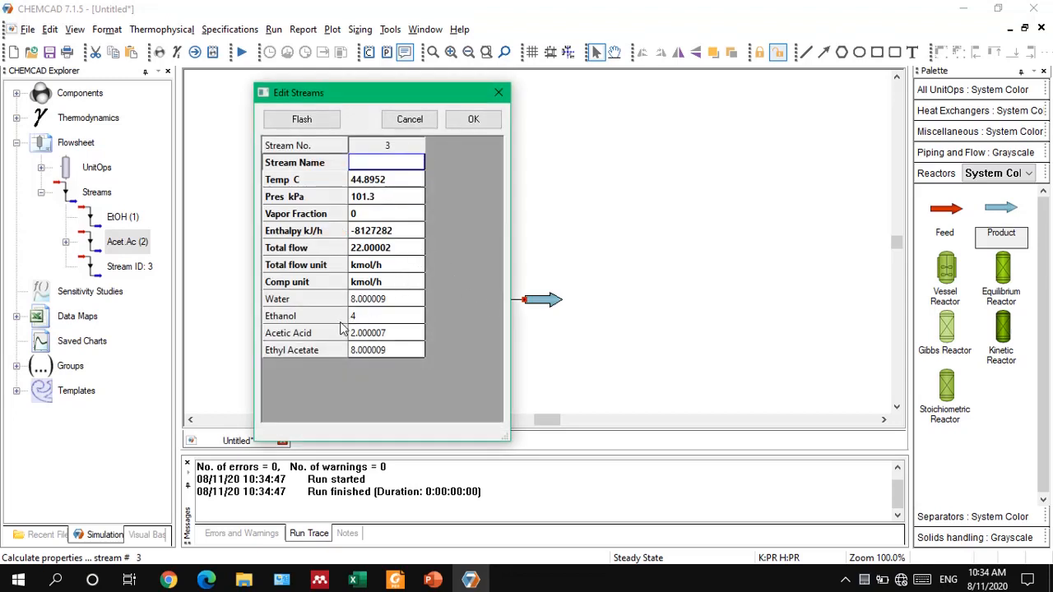
{"action": "left_click", "coordinate": [475, 119]}
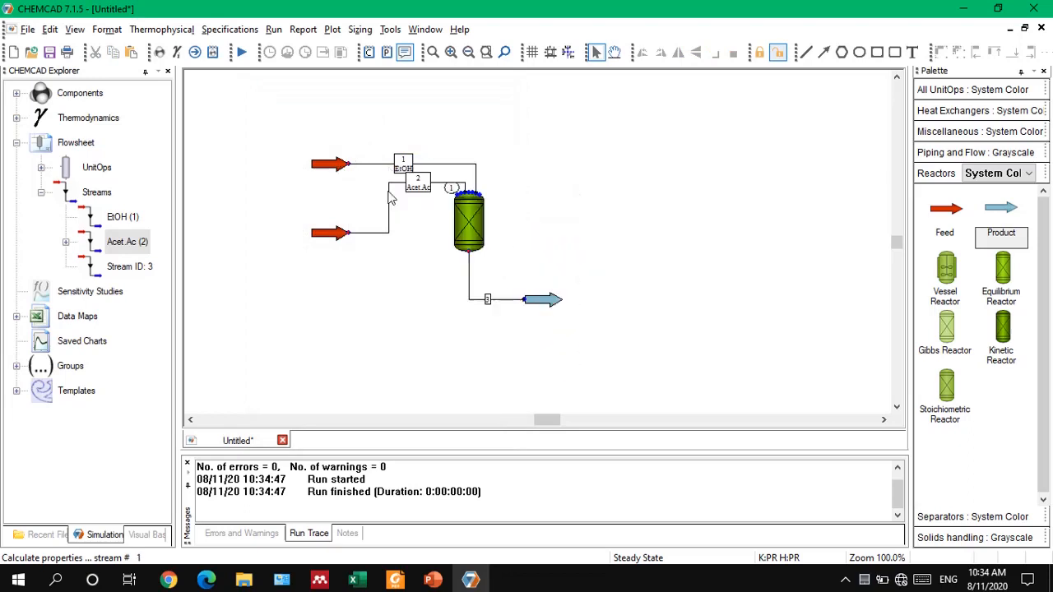
{"action": "double_click", "coordinate": [415, 193]}
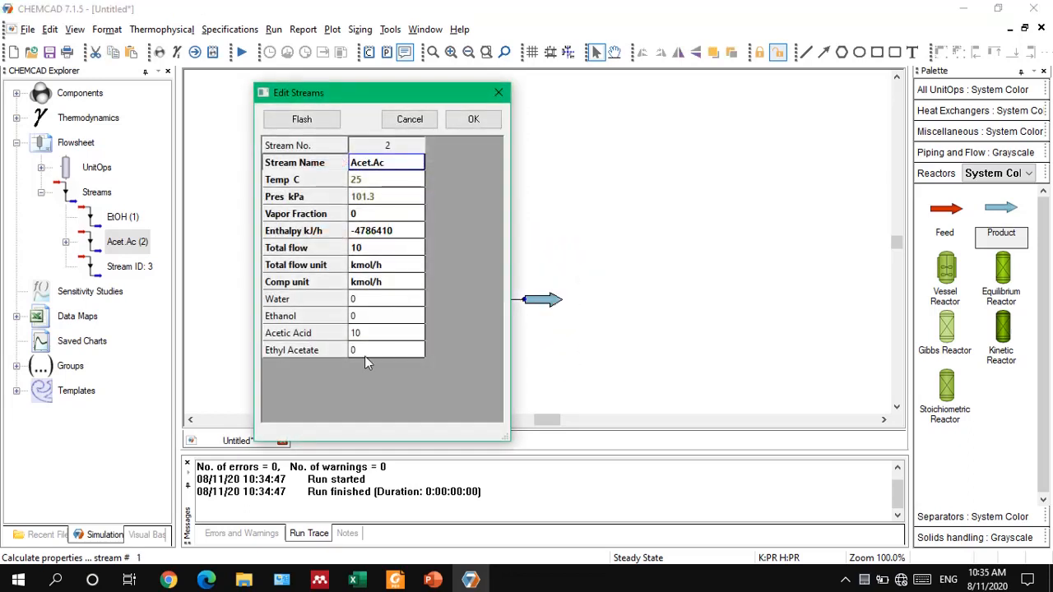
{"action": "left_click", "coordinate": [473, 119]}
{"action": "double_click", "coordinate": [485, 301]}
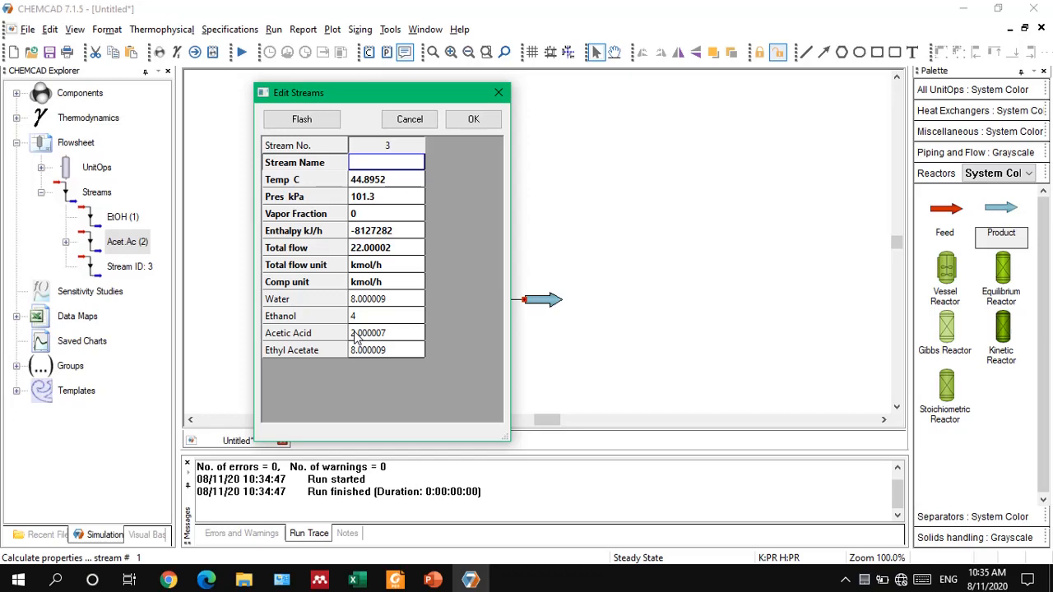
{"action": "left_click", "coordinate": [463, 123]}
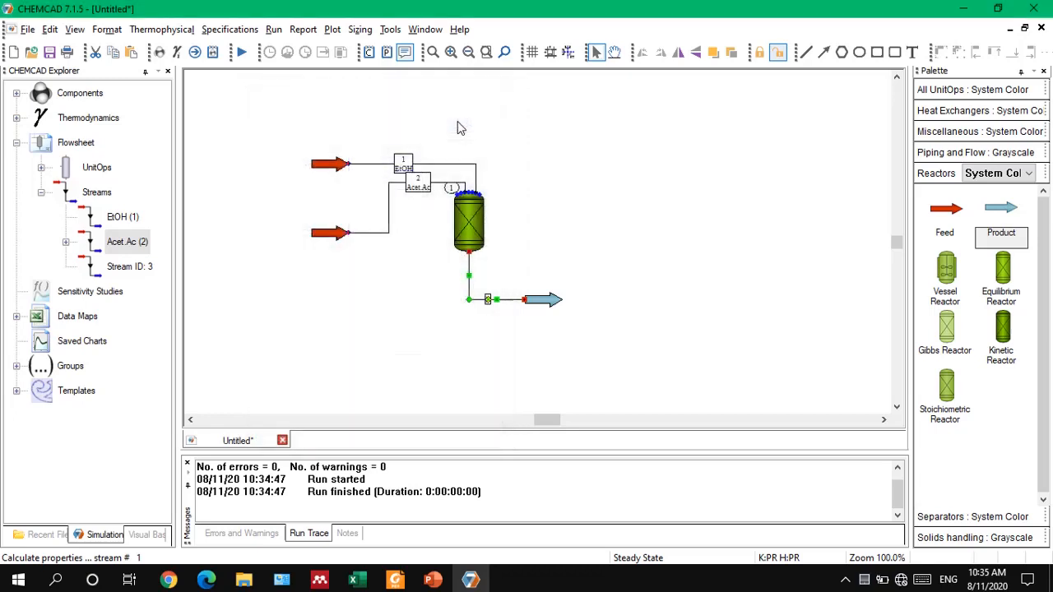
{"action": "left_click", "coordinate": [622, 211]}
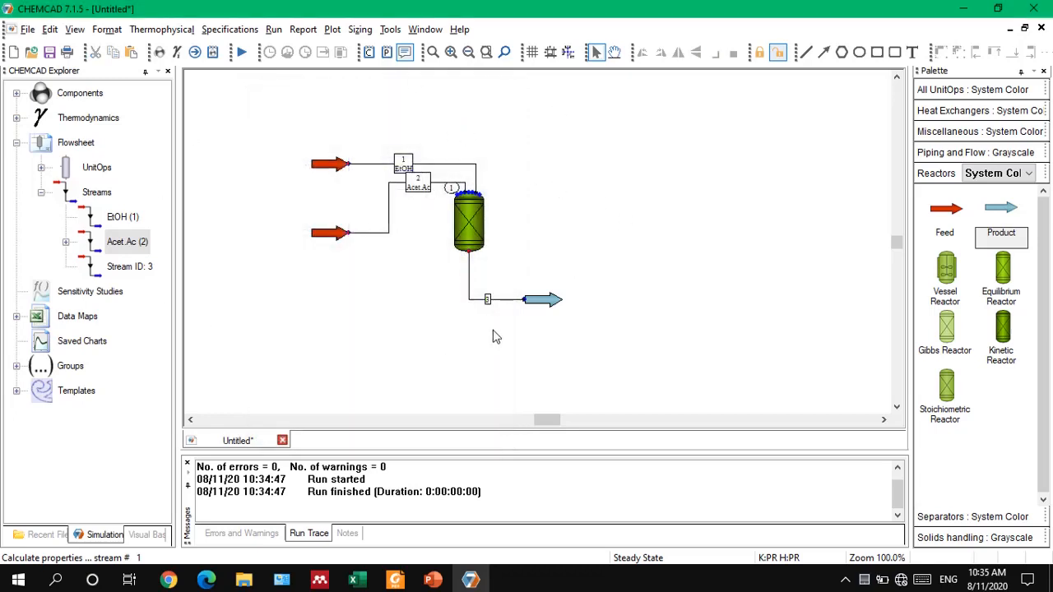
Step: Review the reactor's calculated volume and temperature, then accept its specifications and kinetic data as they are
{"action": "double_click", "coordinate": [461, 218]}
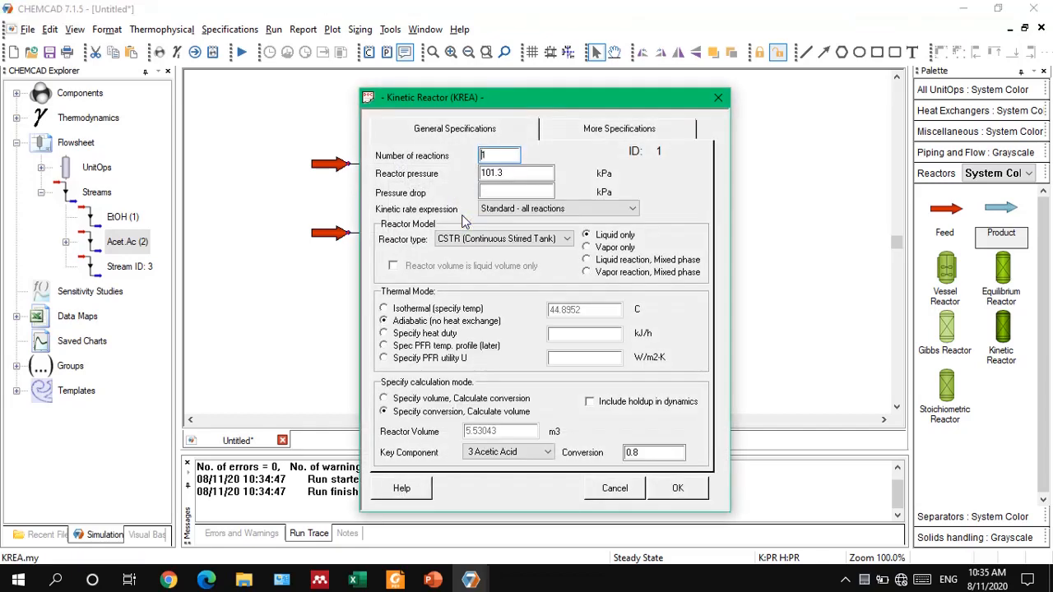
{"action": "left_click", "coordinate": [677, 487]}
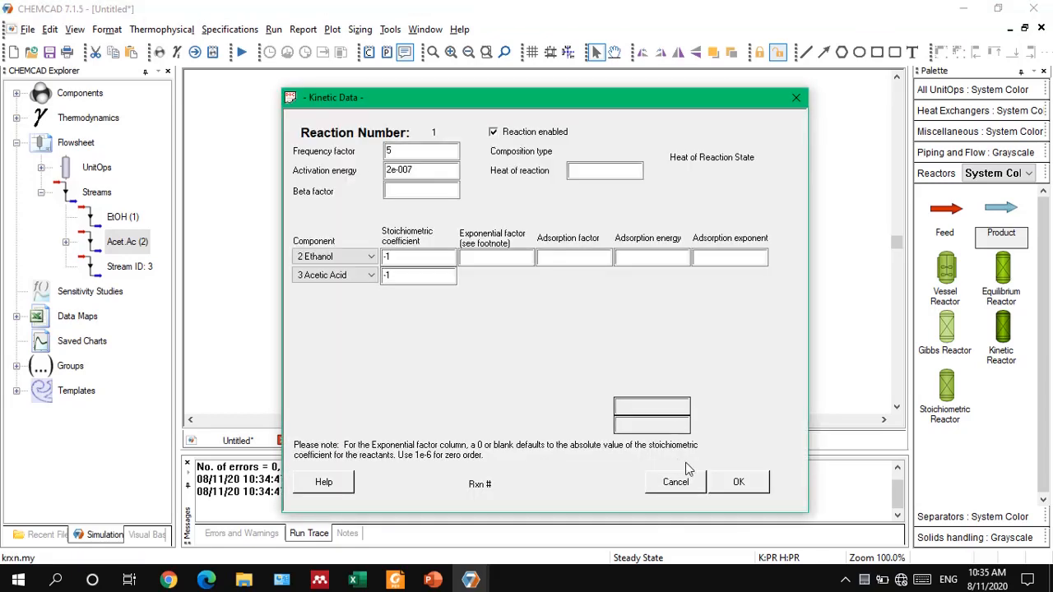
{"action": "left_click", "coordinate": [737, 482]}
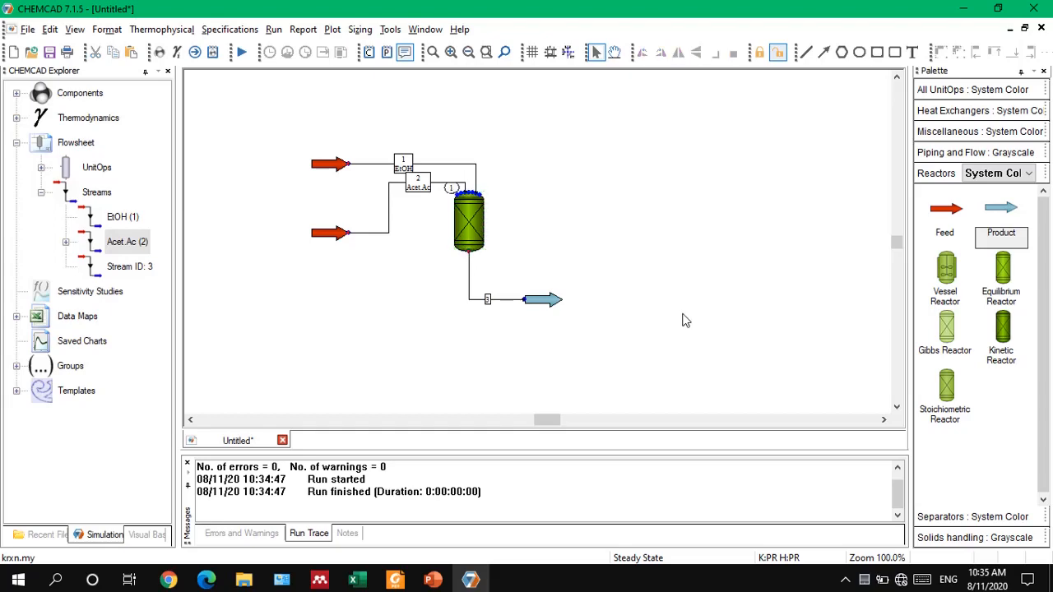
Step: Switch to the PowerPoint presentation and bring up slide 21, the Problem flowsheet with mixer, heat exchangers and separator
{"action": "left_click", "coordinate": [433, 580]}
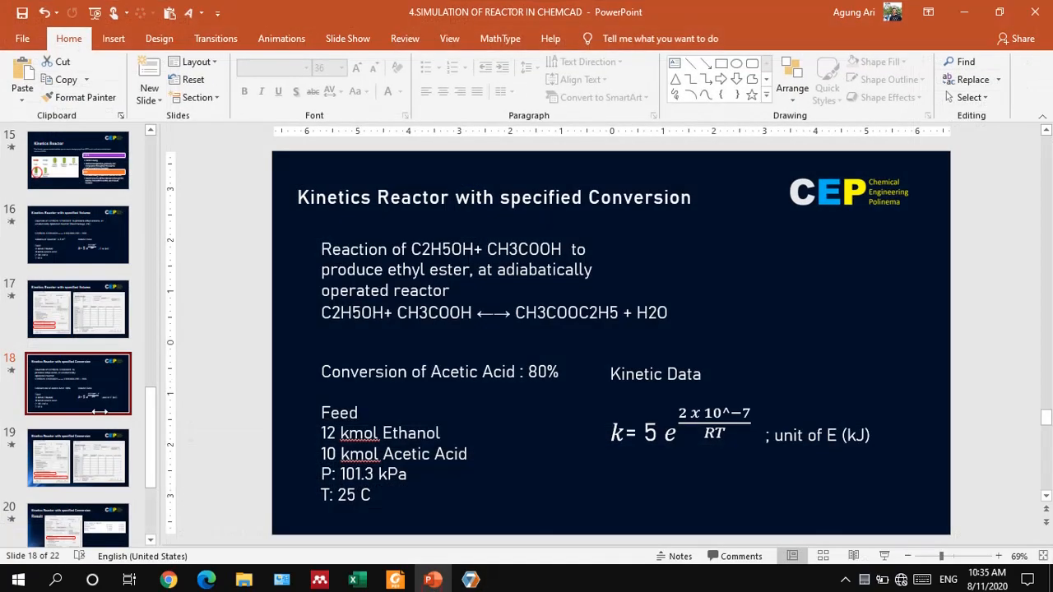
{"action": "scroll", "coordinate": [72, 496], "scroll_direction": "down", "scroll_amount": 1}
{"action": "left_click", "coordinate": [97, 376]}
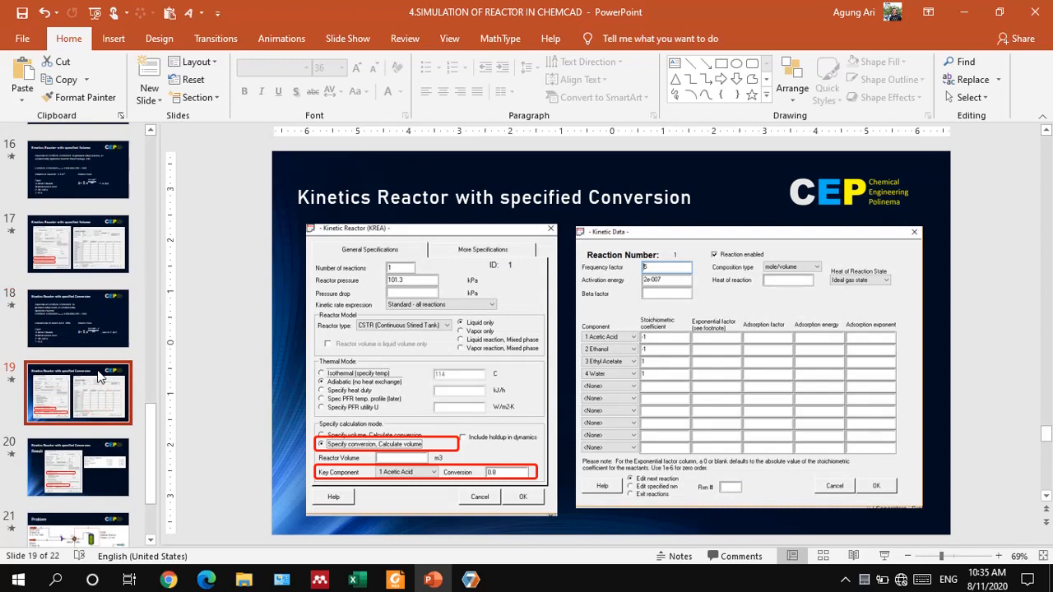
{"action": "key", "text": "Down"}
{"action": "key", "text": "Down"}
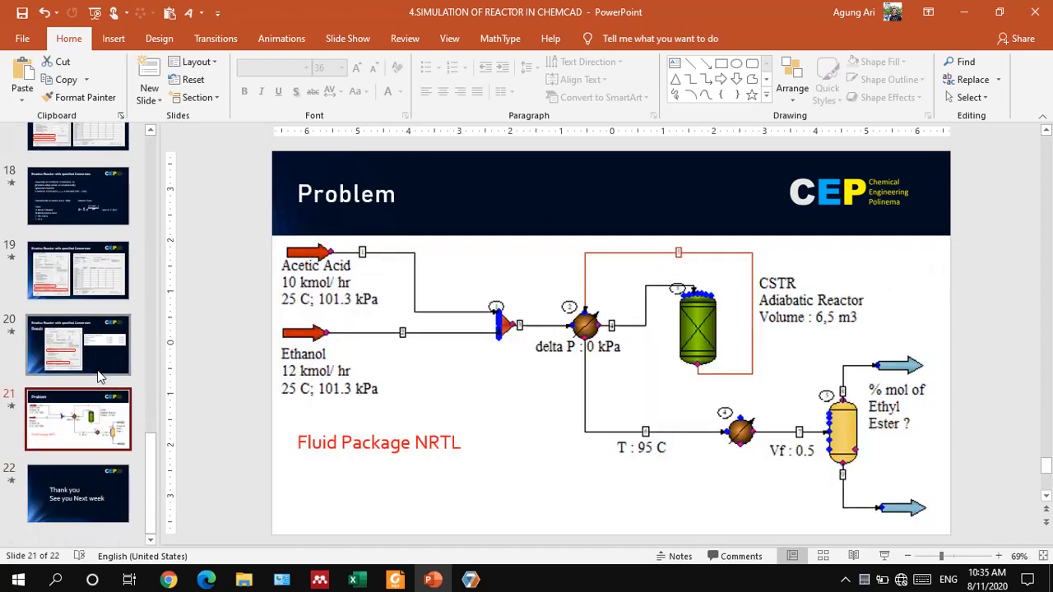
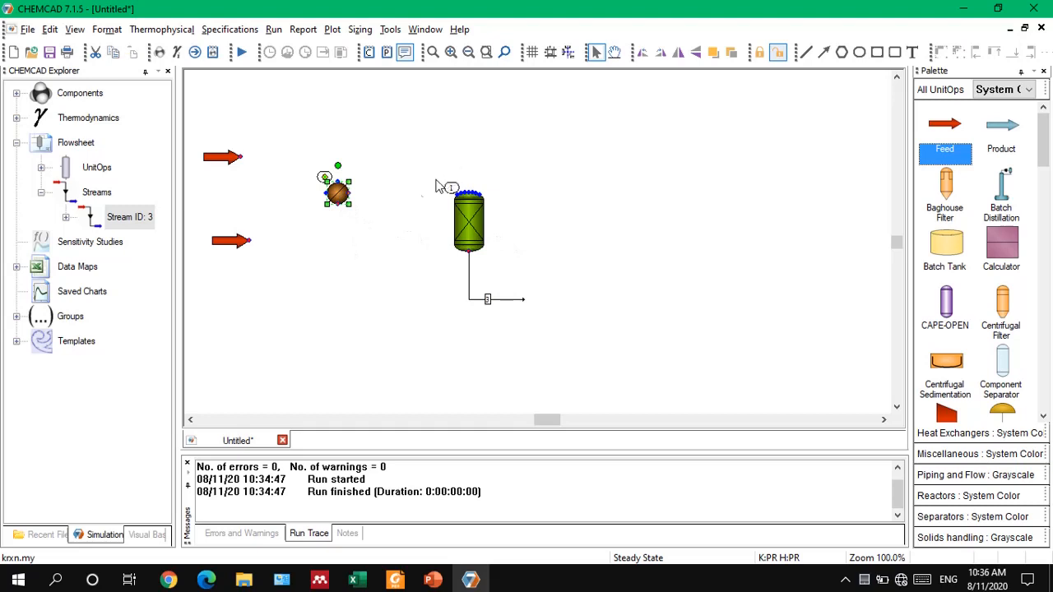
Step: Arrange the heat exchangers with number 2 between the feeds and the reactor and number 3 below the reactor
{"action": "left_click_drag", "start_coordinate": [346, 204], "coordinate": [473, 356]}
{"action": "left_click", "coordinate": [342, 207]}
{"action": "left_click_drag", "start_coordinate": [417, 302], "coordinate": [362, 209]}
Step: Place a Mixer #3 between the feeds and heat exchanger 2, and move that exchanger closer to the reactor
{"action": "scroll", "coordinate": [964, 324], "scroll_direction": "down", "scroll_amount": 9}
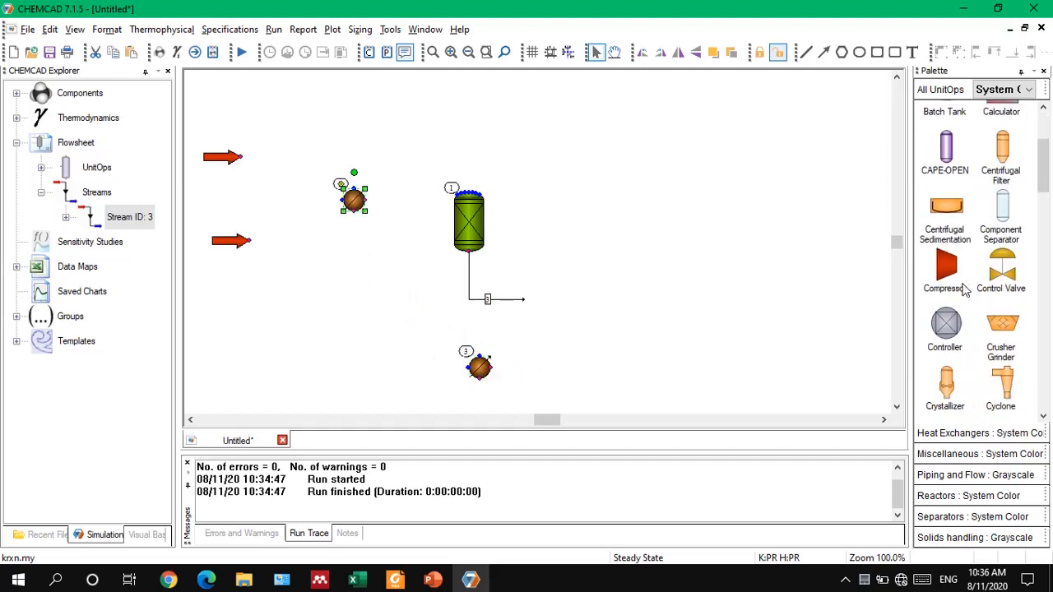
{"action": "scroll", "coordinate": [964, 323], "scroll_direction": "down", "scroll_amount": 4}
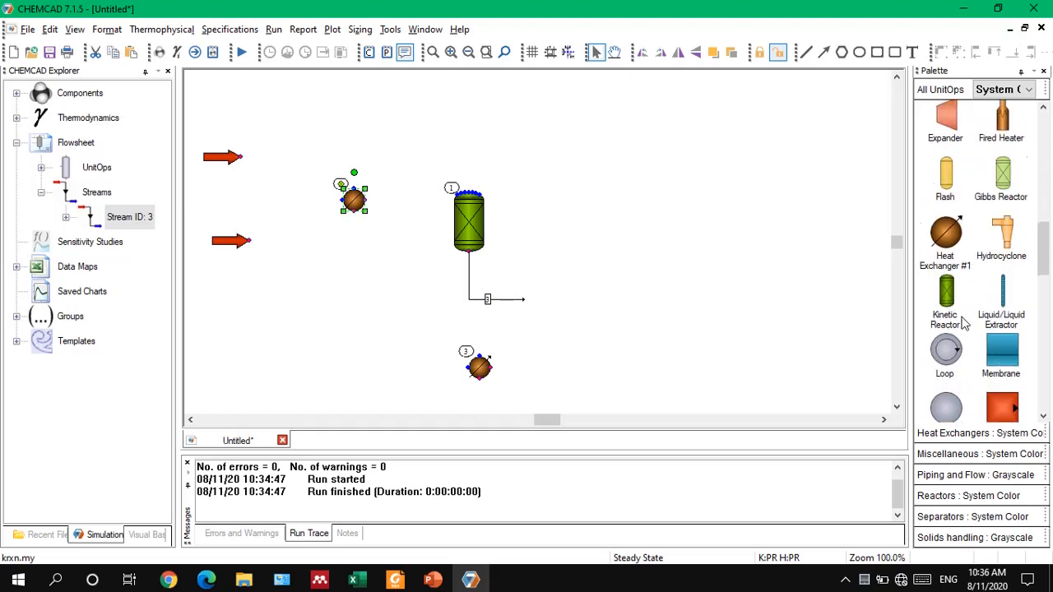
{"action": "left_click", "coordinate": [995, 294]}
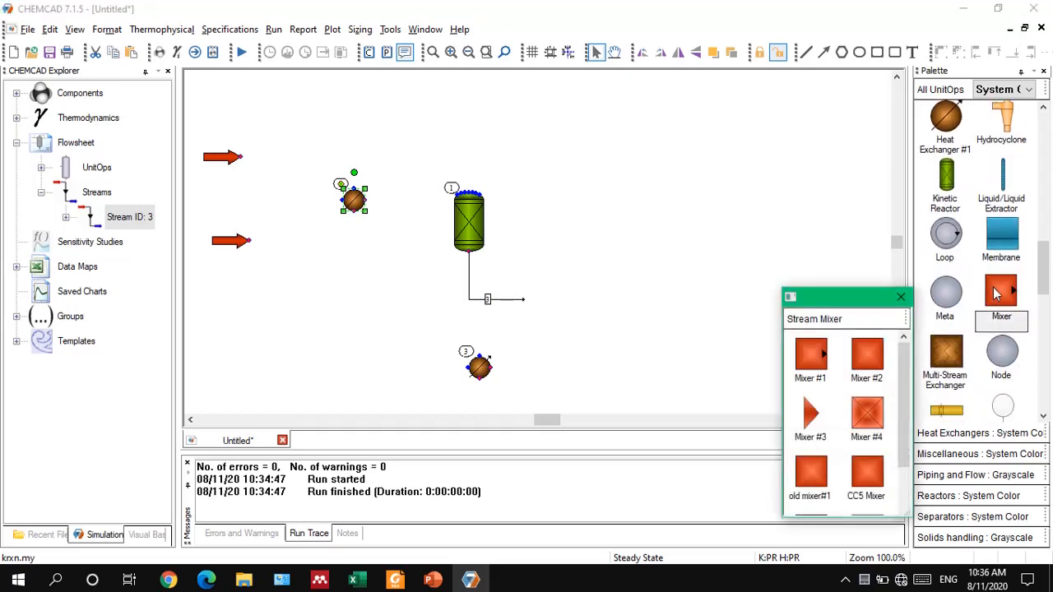
{"action": "left_click", "coordinate": [809, 429]}
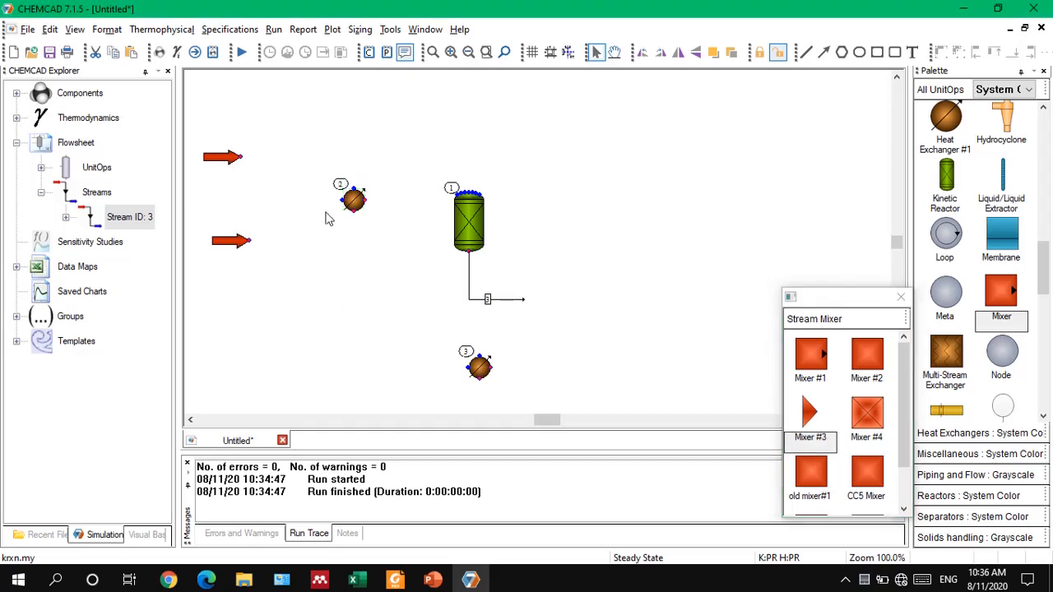
{"action": "left_click", "coordinate": [294, 185]}
{"action": "left_click_drag", "start_coordinate": [349, 208], "coordinate": [380, 191]}
Step: Connect both feed arrows to the inlets of the mixer
{"action": "left_click", "coordinate": [242, 161]}
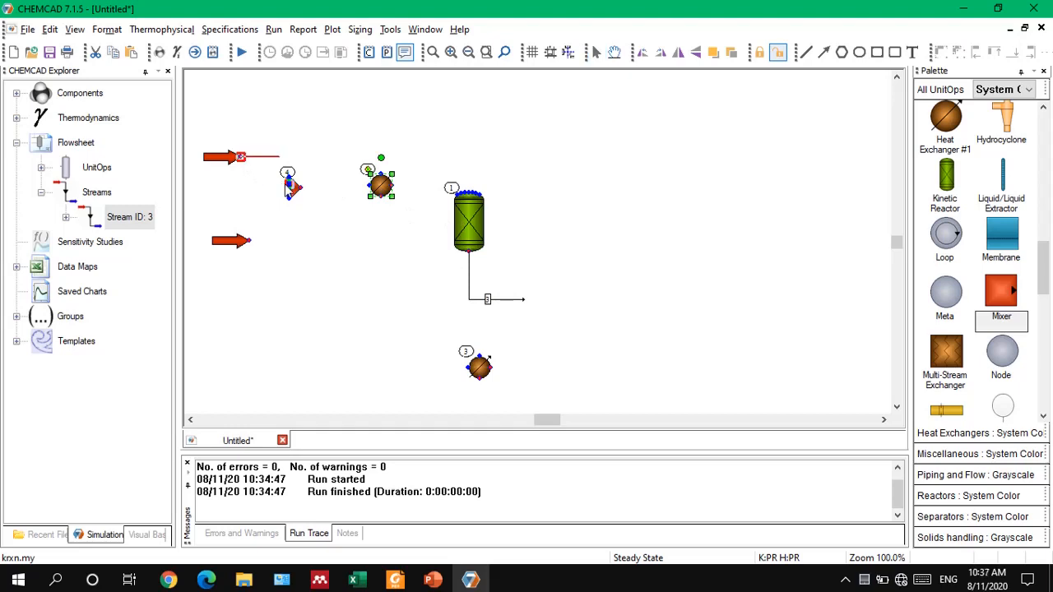
{"action": "left_click", "coordinate": [286, 184]}
{"action": "left_click", "coordinate": [250, 244]}
{"action": "left_click", "coordinate": [286, 200]}
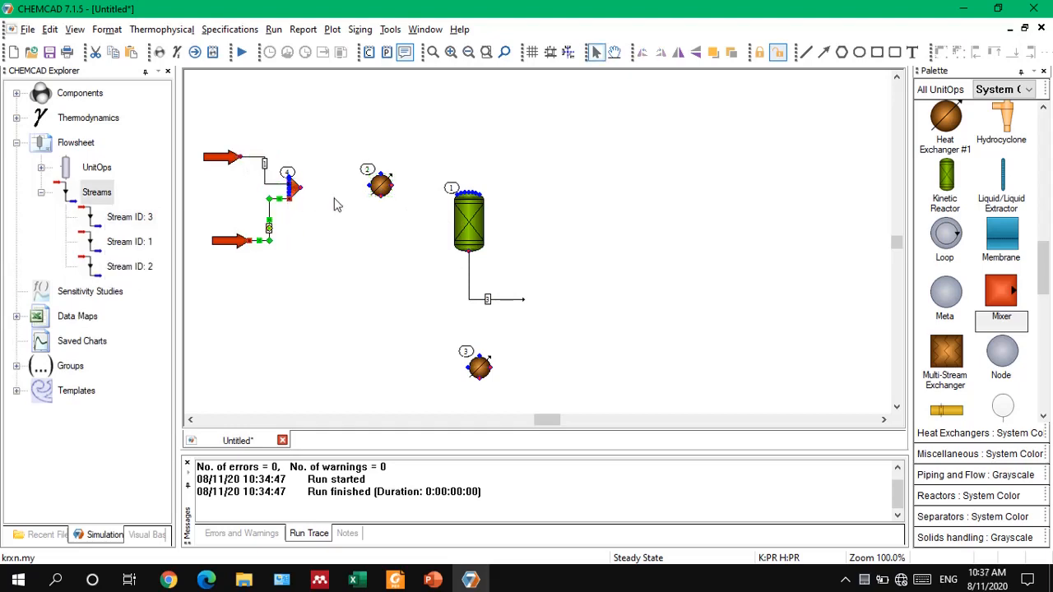
Step: Connect the mixer outlet to heat exchanger 2 and the exchanger's outlet to the reactor inlet
{"action": "left_click", "coordinate": [303, 189]}
{"action": "left_click", "coordinate": [374, 188]}
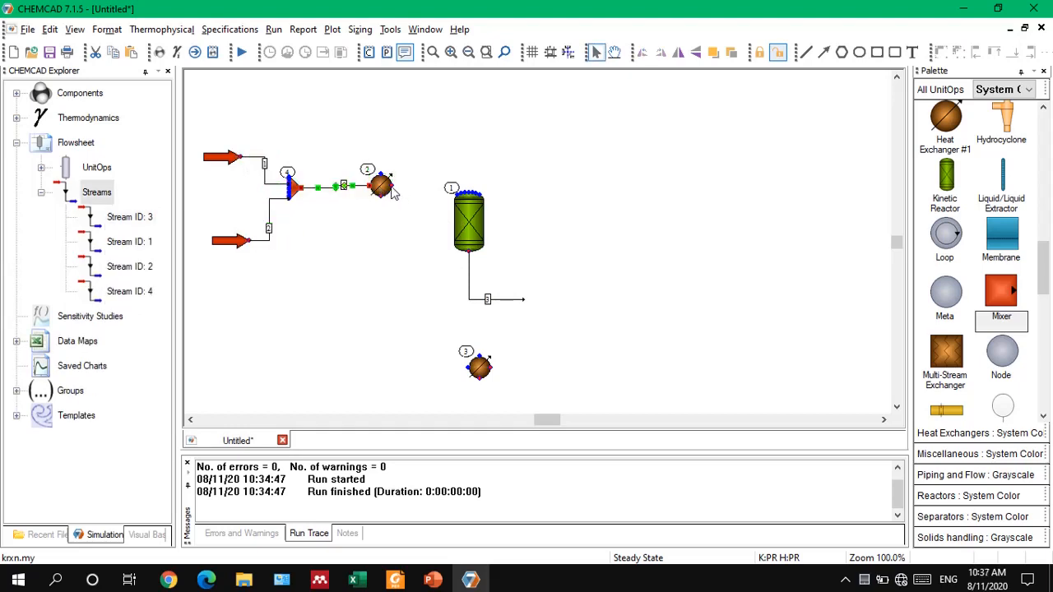
{"action": "left_click", "coordinate": [393, 188]}
{"action": "left_click", "coordinate": [470, 191]}
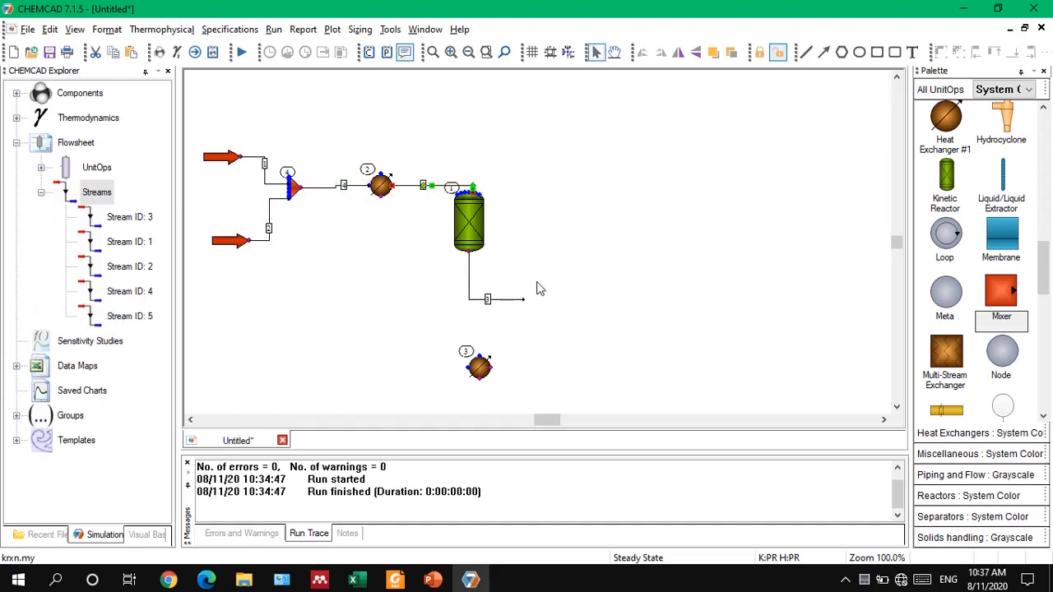
Step: Replace the reactor's dangling outlet stream with one looping over to heat exchanger 2, and connect that exchanger's lower outlet to heat exchanger 3
{"action": "left_click", "coordinate": [512, 300]}
{"action": "key", "text": "Delete"}
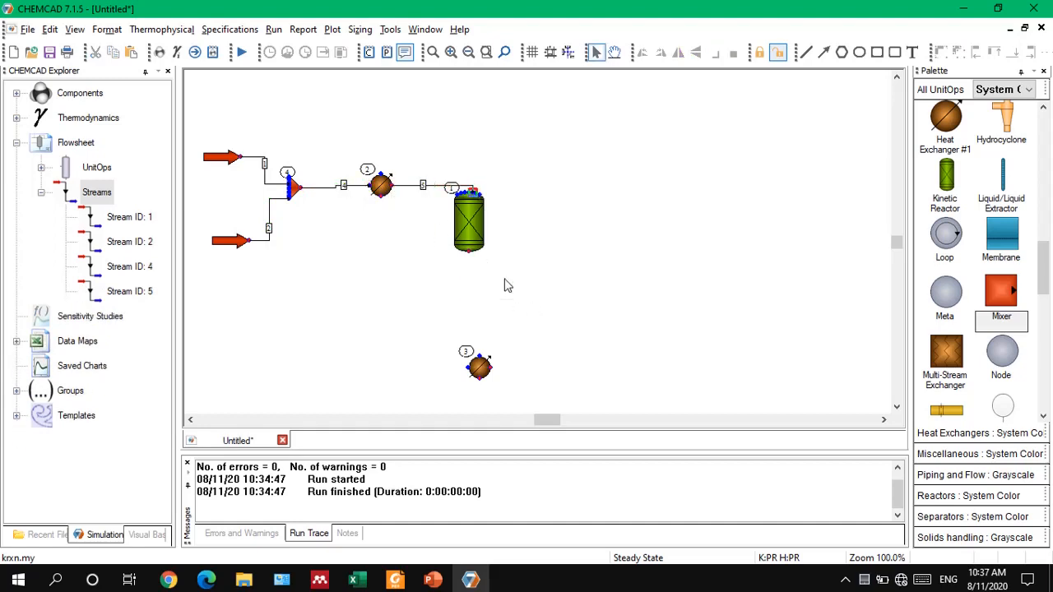
{"action": "left_click", "coordinate": [469, 254]}
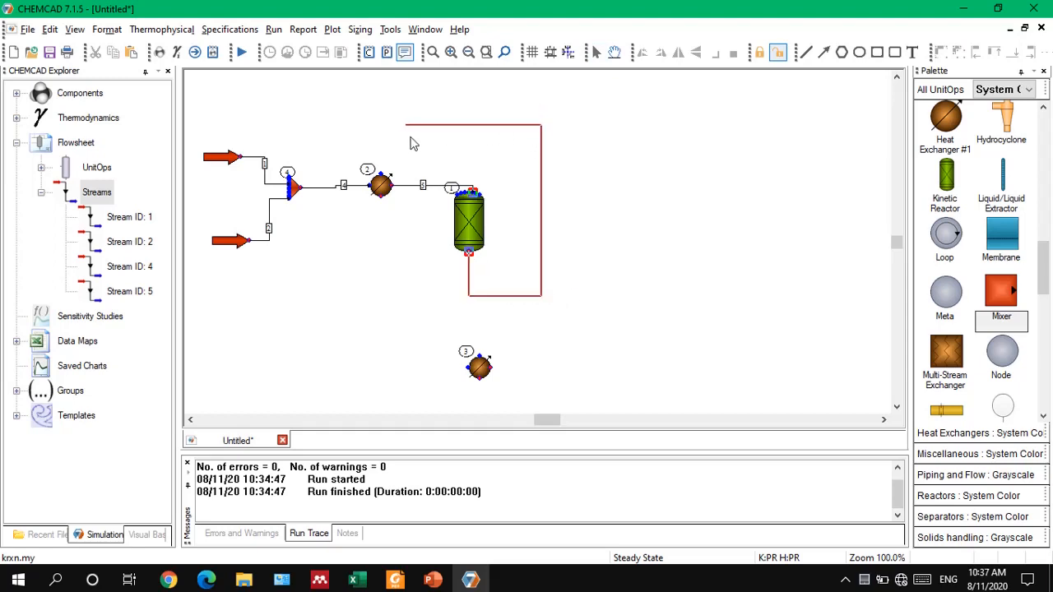
{"action": "left_click", "coordinate": [382, 168]}
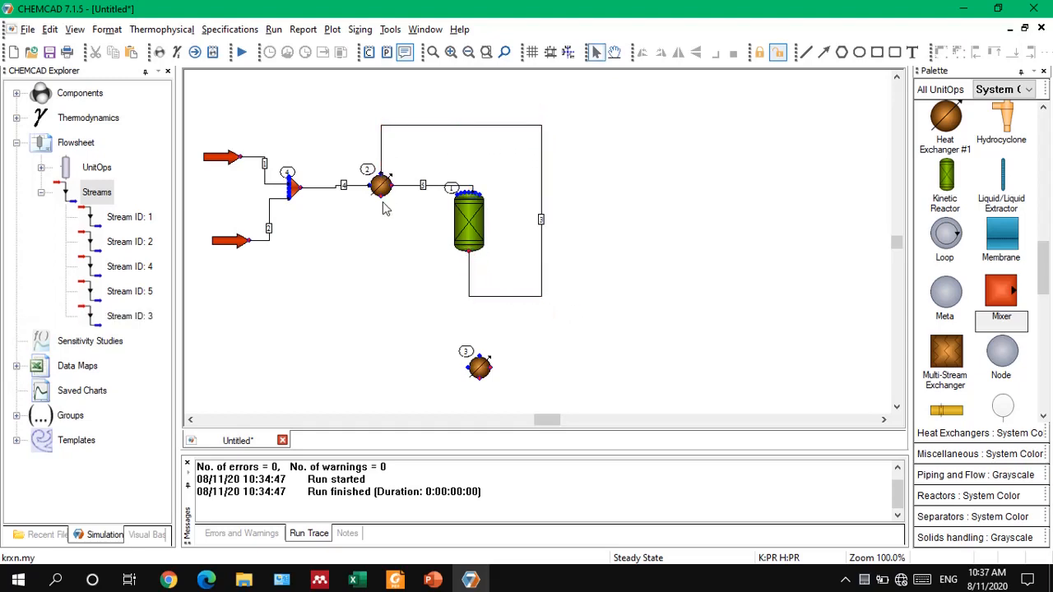
{"action": "left_click", "coordinate": [382, 198]}
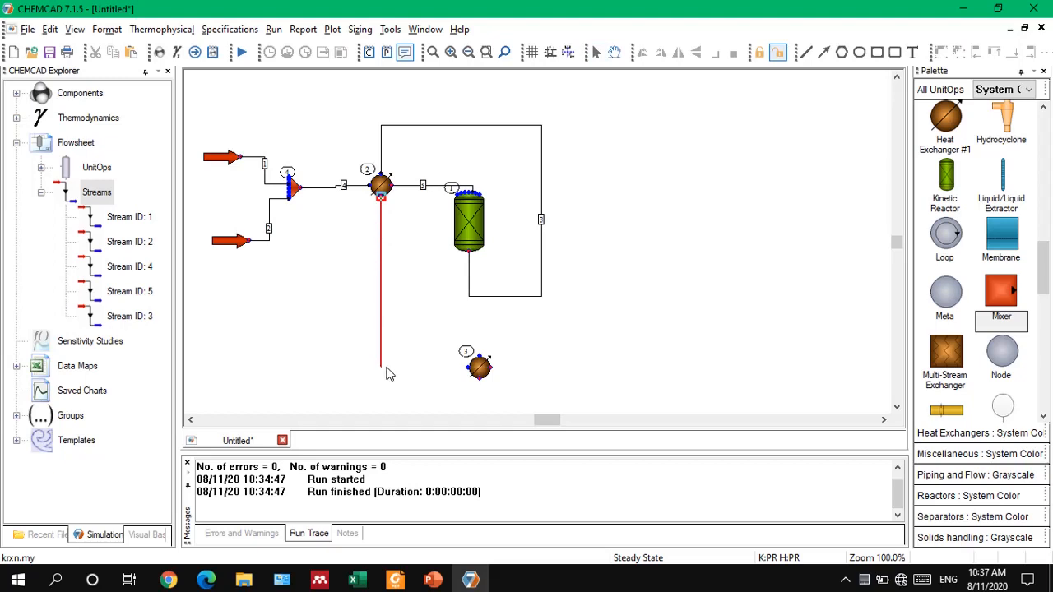
{"action": "left_click", "coordinate": [469, 368]}
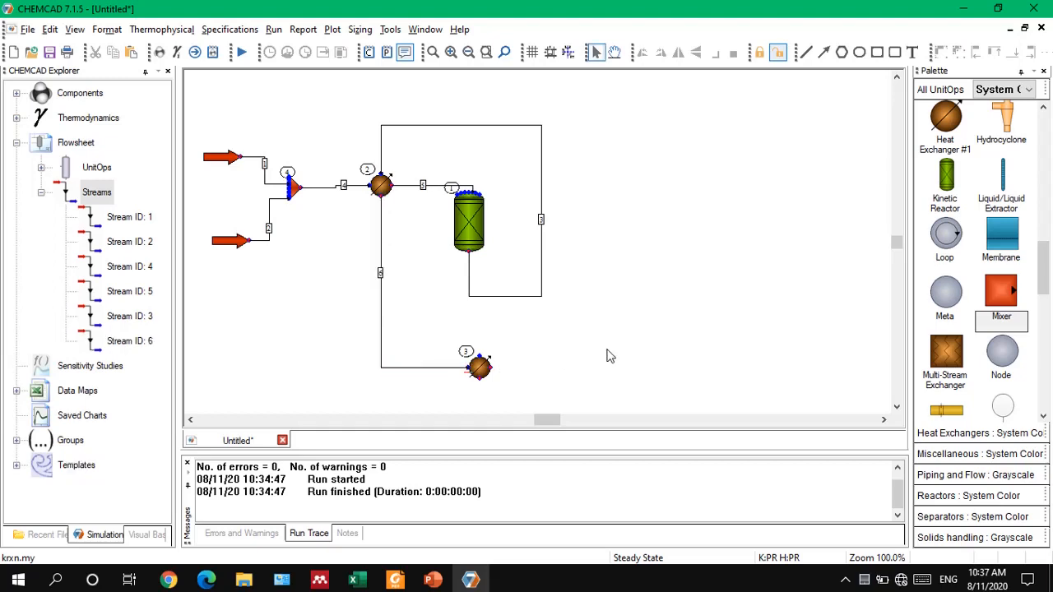
Step: Place a Flash unit beyond heat exchanger 3 on the flowsheet
{"action": "scroll", "coordinate": [1015, 337], "scroll_direction": "down", "scroll_amount": 8}
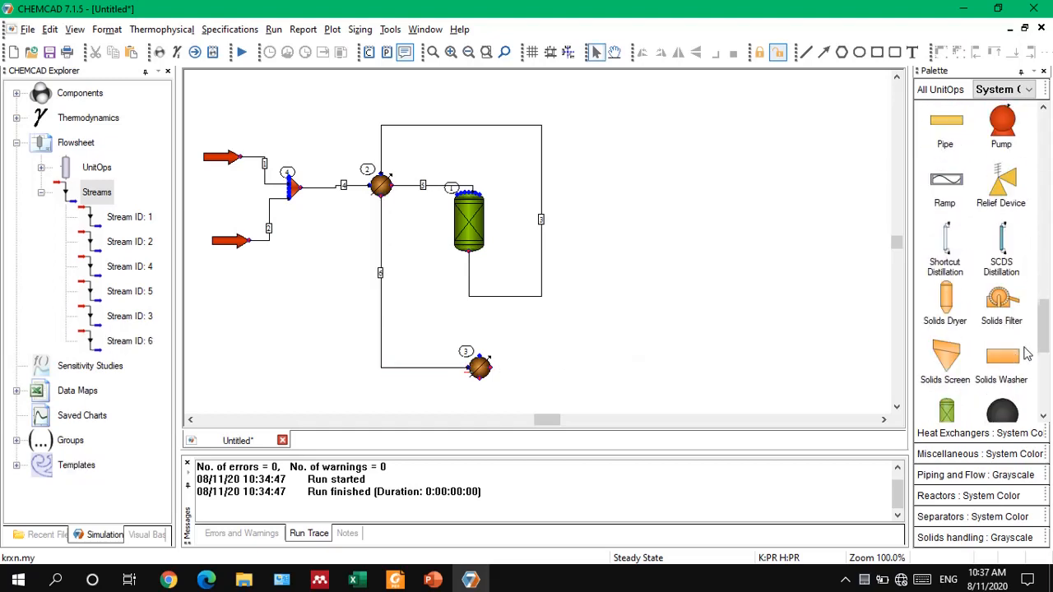
{"action": "scroll", "coordinate": [1024, 353], "scroll_direction": "down", "scroll_amount": 2}
{"action": "scroll", "coordinate": [1012, 356], "scroll_direction": "up", "scroll_amount": 6}
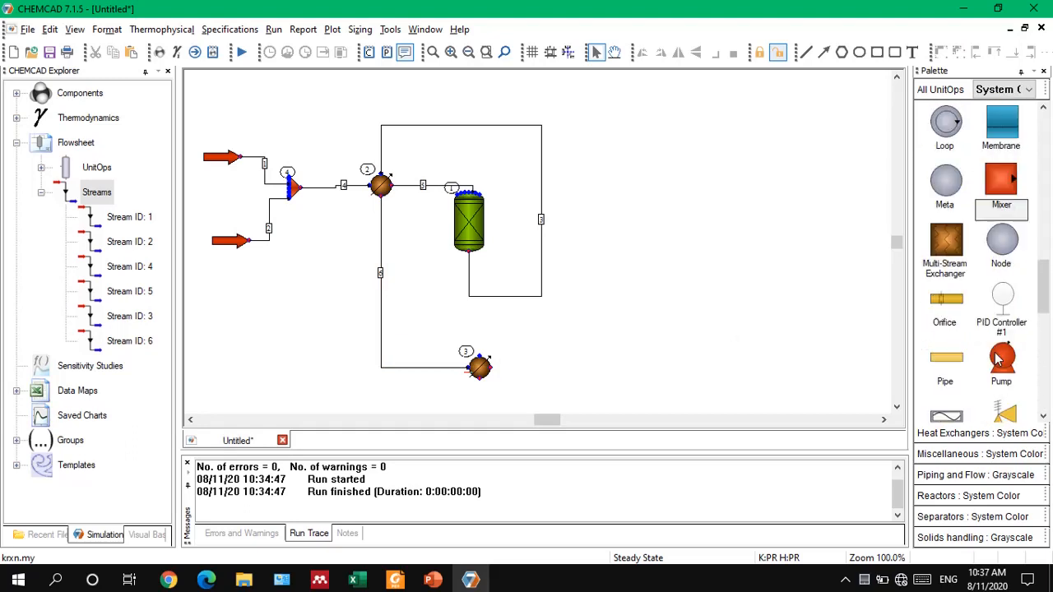
{"action": "scroll", "coordinate": [995, 357], "scroll_direction": "up", "scroll_amount": 1}
{"action": "left_click", "coordinate": [945, 221]}
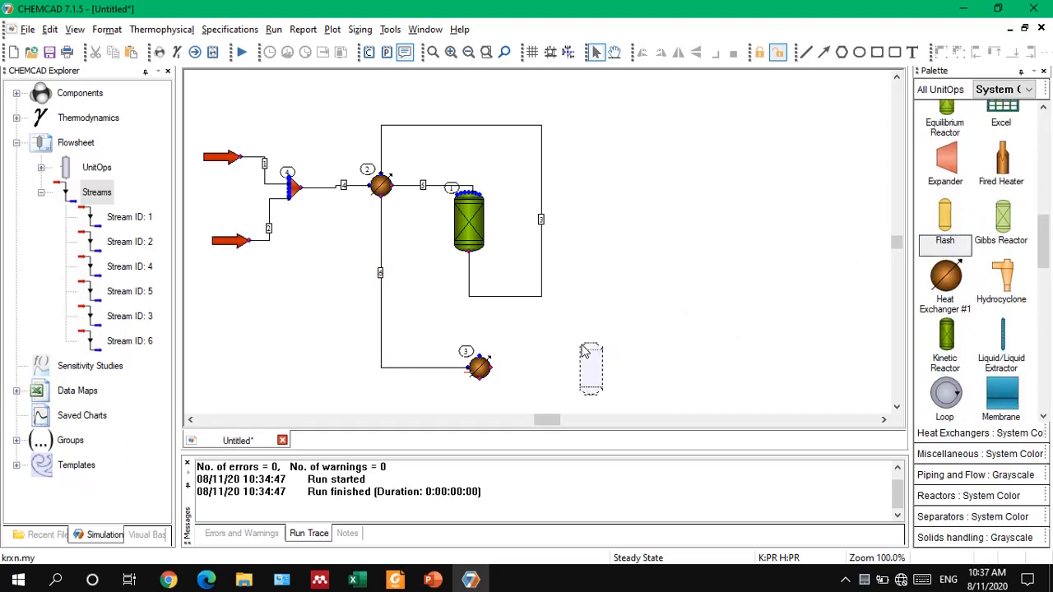
{"action": "left_click", "coordinate": [582, 345]}
Step: Place two Product arrows beyond the Flash unit, one above its height and one below it
{"action": "scroll", "coordinate": [972, 185], "scroll_direction": "up", "scroll_amount": 6}
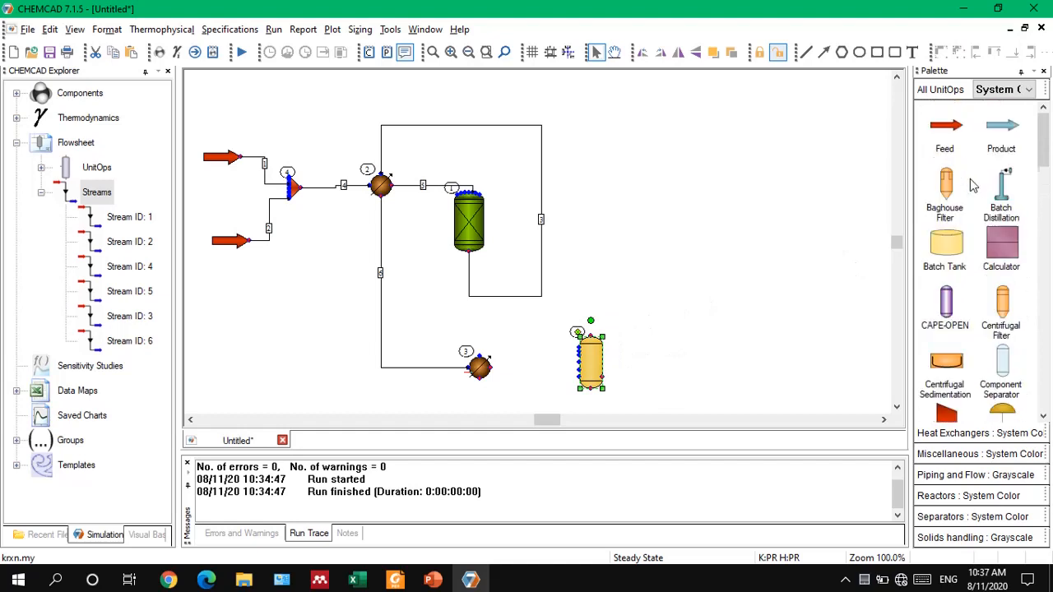
{"action": "left_click", "coordinate": [1001, 128]}
{"action": "left_click", "coordinate": [710, 296]}
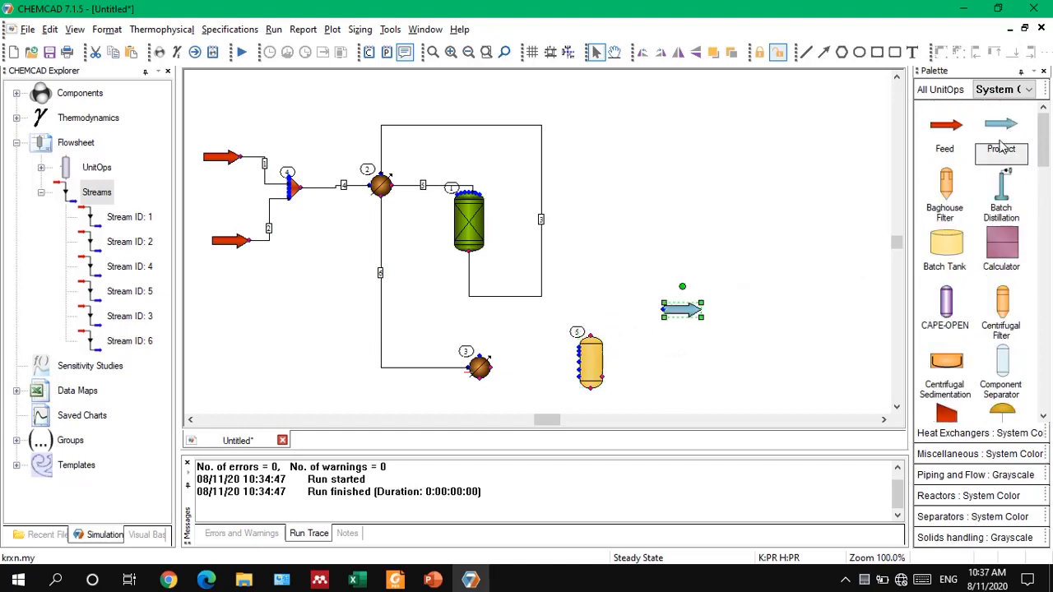
{"action": "scroll", "coordinate": [664, 378], "scroll_direction": "down", "scroll_amount": 1}
{"action": "left_click", "coordinate": [682, 381]}
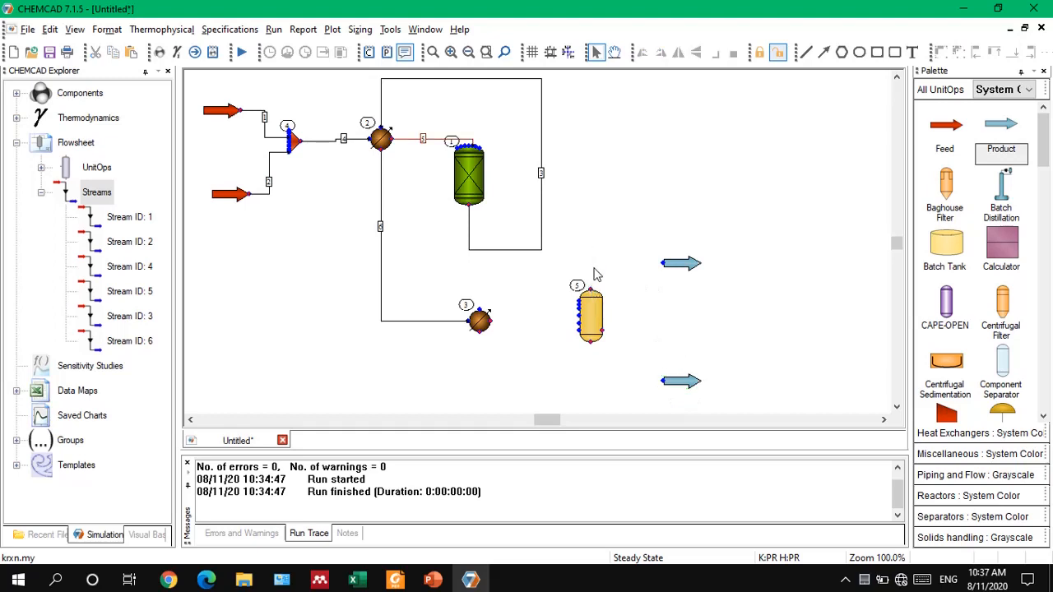
Step: Connect the Flash unit's top and bottom outlets to the two Product arrows, and heat exchanger 3's outlet to the Flash inlet
{"action": "left_click", "coordinate": [590, 289]}
{"action": "left_click", "coordinate": [665, 264]}
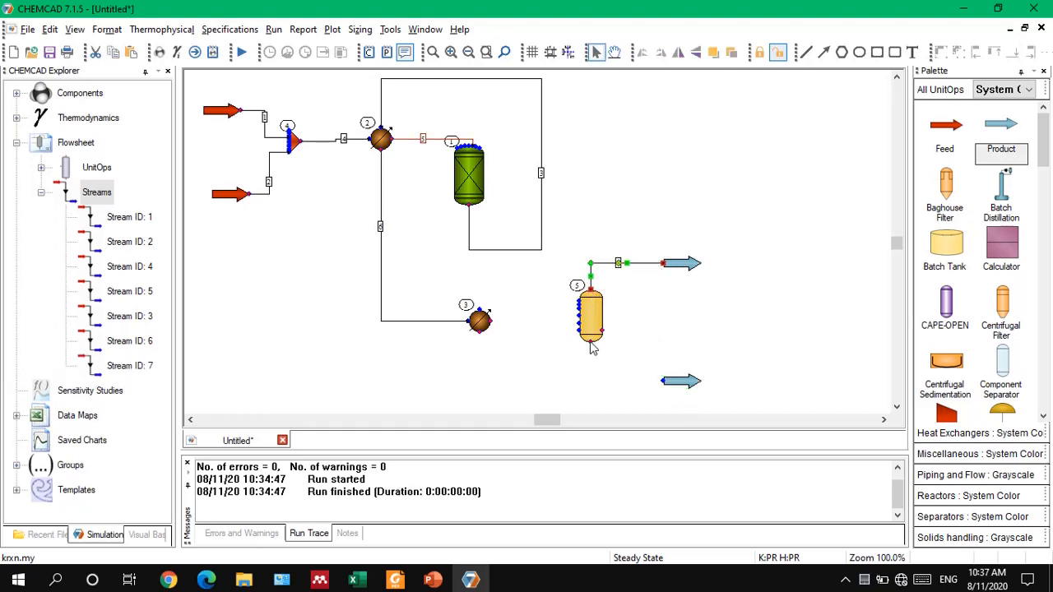
{"action": "left_click", "coordinate": [591, 346]}
{"action": "left_click", "coordinate": [664, 381]}
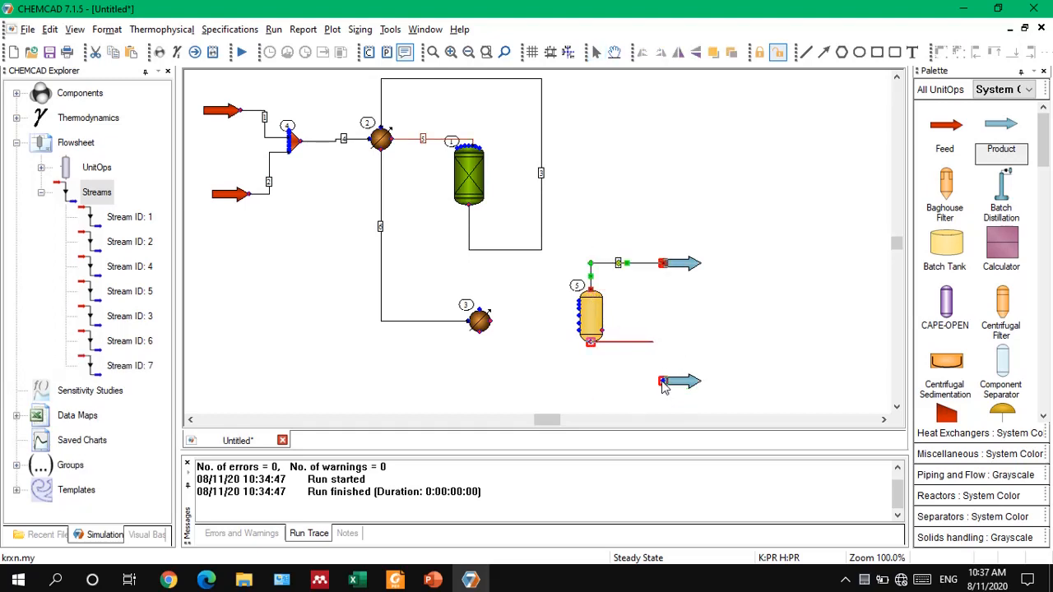
{"action": "left_click", "coordinate": [490, 321]}
{"action": "left_click", "coordinate": [579, 317]}
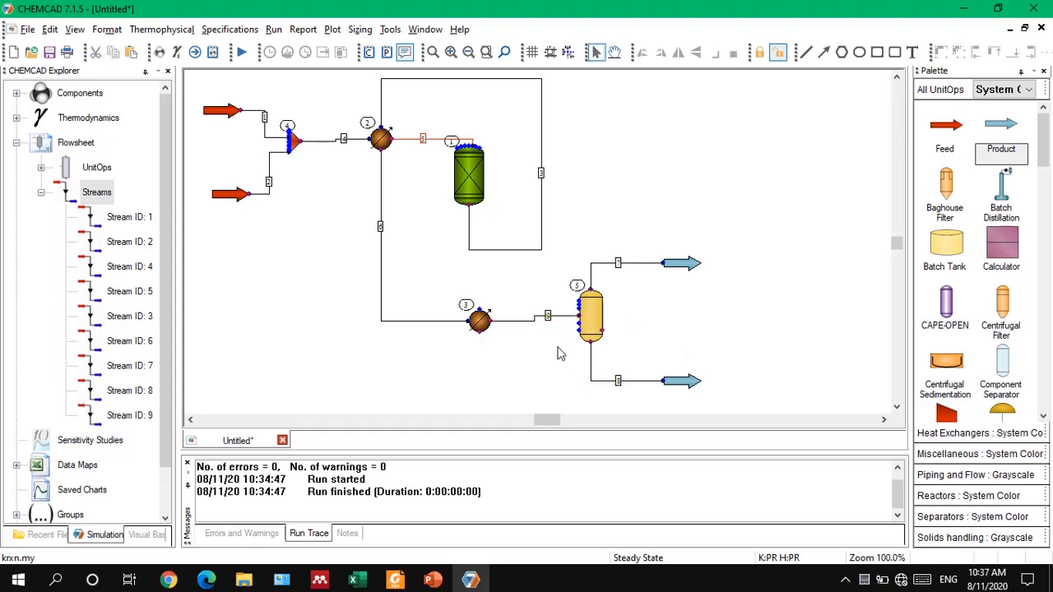
Step: Edit the upper feed stream, naming it EtOH with a temperature of 25 °C and a pressure of 101.3 kPa
{"action": "scroll", "coordinate": [607, 358], "scroll_direction": "down", "scroll_amount": 2}
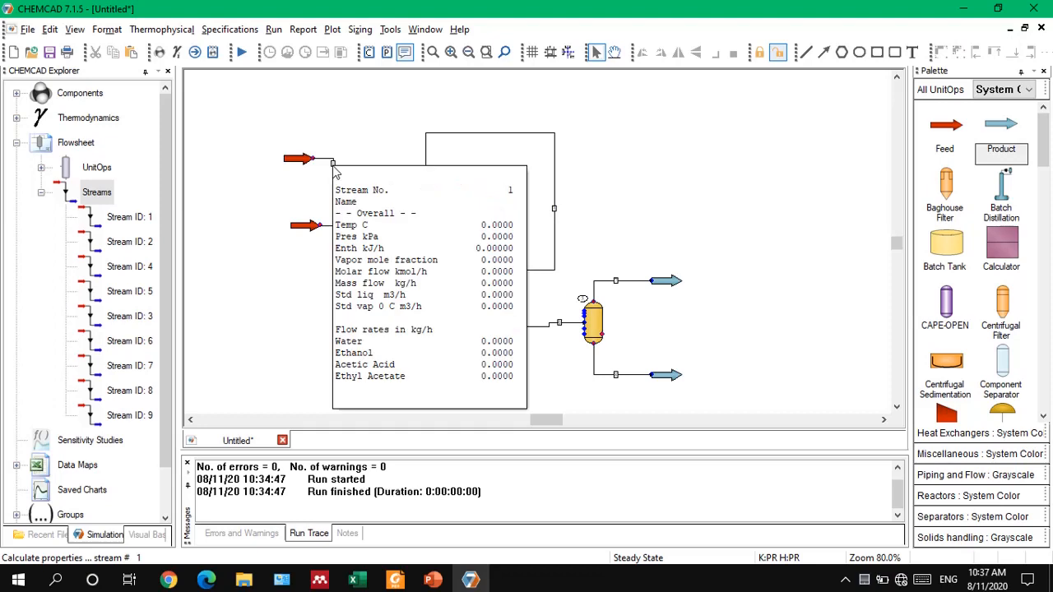
{"action": "left_click", "coordinate": [301, 162]}
{"action": "double_click", "coordinate": [301, 162]}
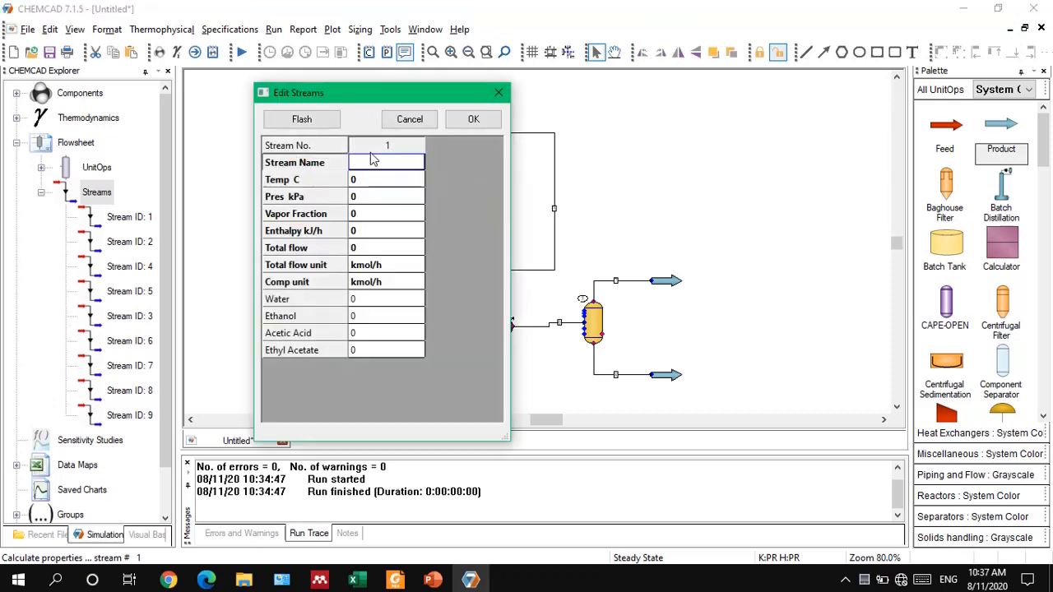
{"action": "type", "text": "EtOH"}
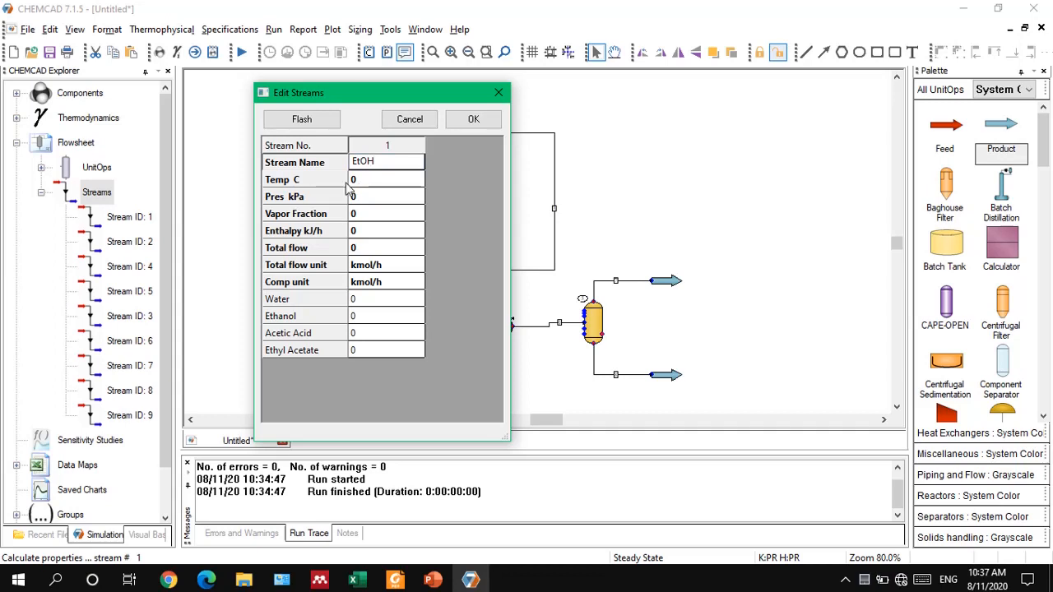
{"action": "left_click", "coordinate": [380, 186]}
{"action": "type", "text": "25"}
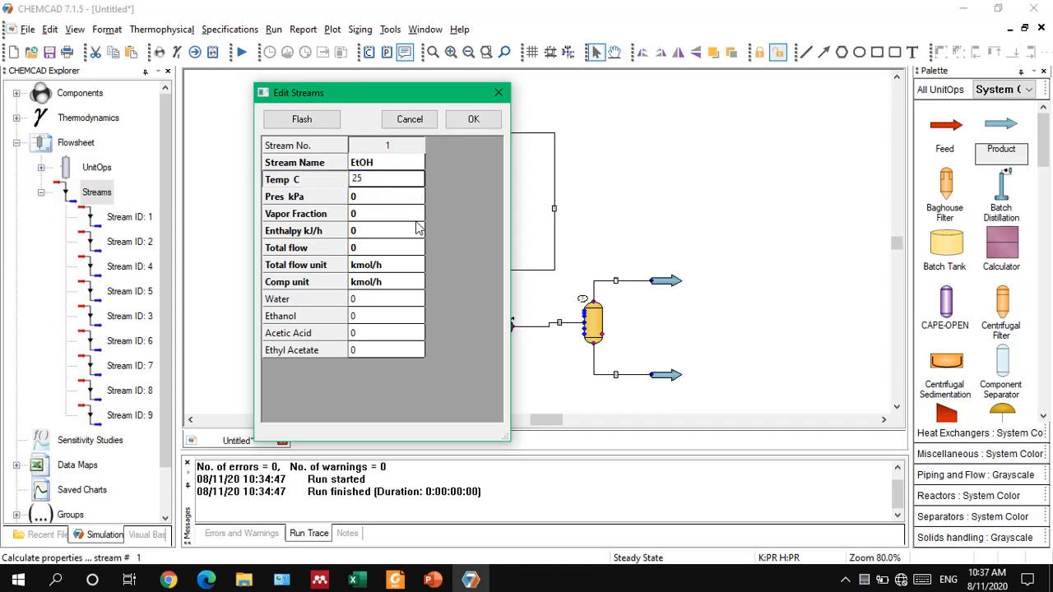
{"action": "left_click", "coordinate": [365, 199]}
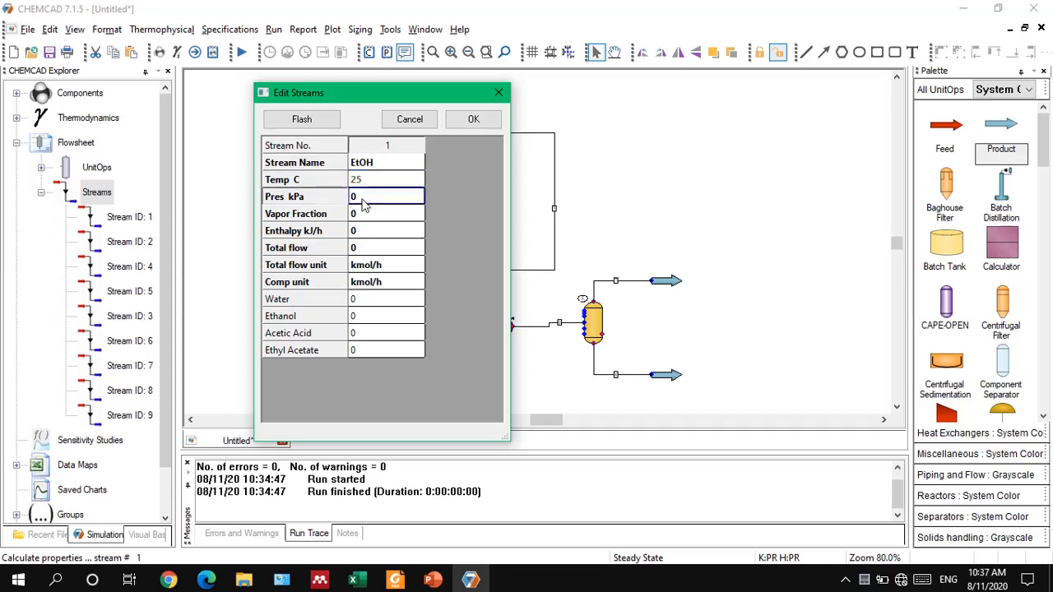
{"action": "type", "text": "101.3"}
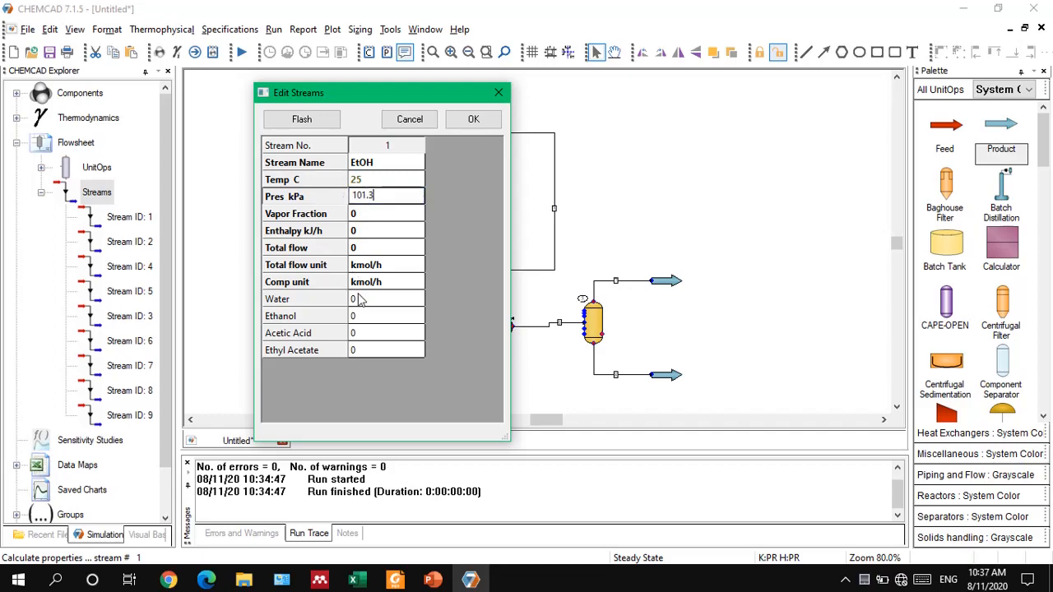
Step: Set the feed's ethanol flow to 12 kmol/h as given on the Problem slide, then flash and save the stream
{"action": "left_click", "coordinate": [368, 317]}
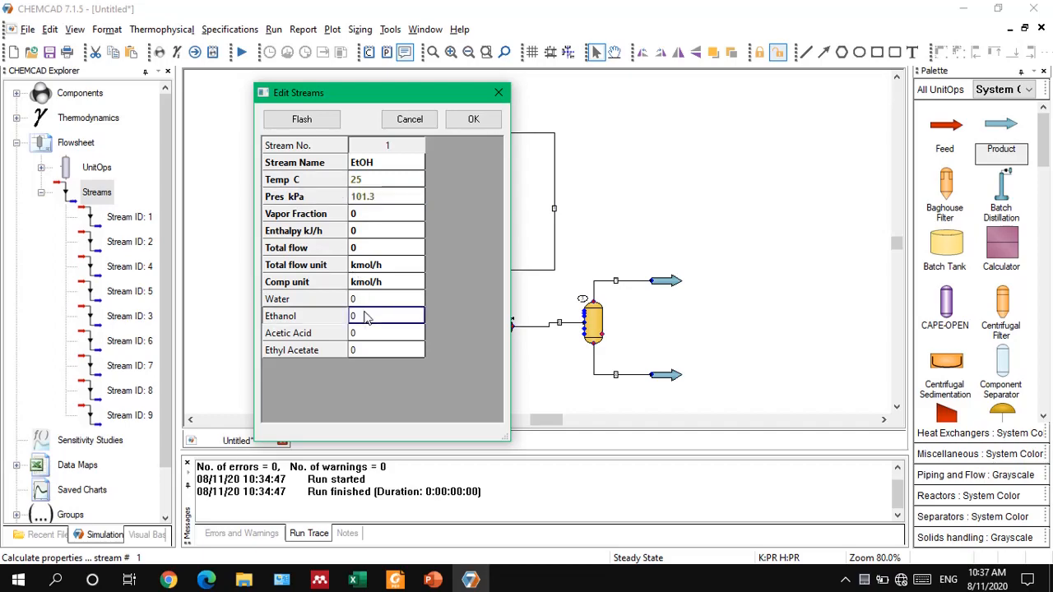
{"action": "left_click", "coordinate": [431, 581]}
{"action": "left_click", "coordinate": [429, 581]}
{"action": "left_click", "coordinate": [429, 581]}
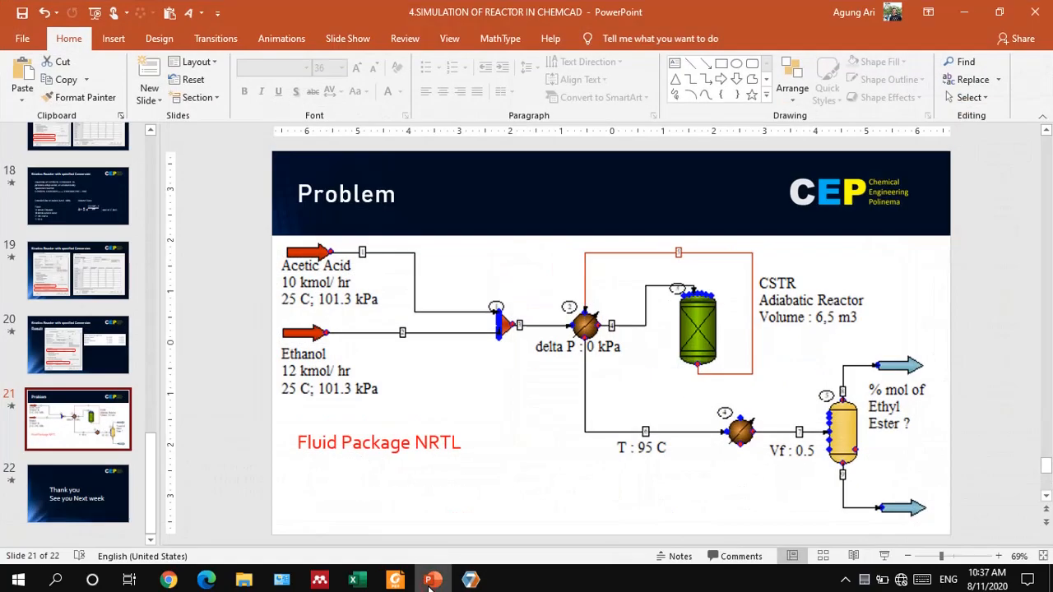
{"action": "left_click", "coordinate": [431, 582]}
{"action": "type", "text": "1"}
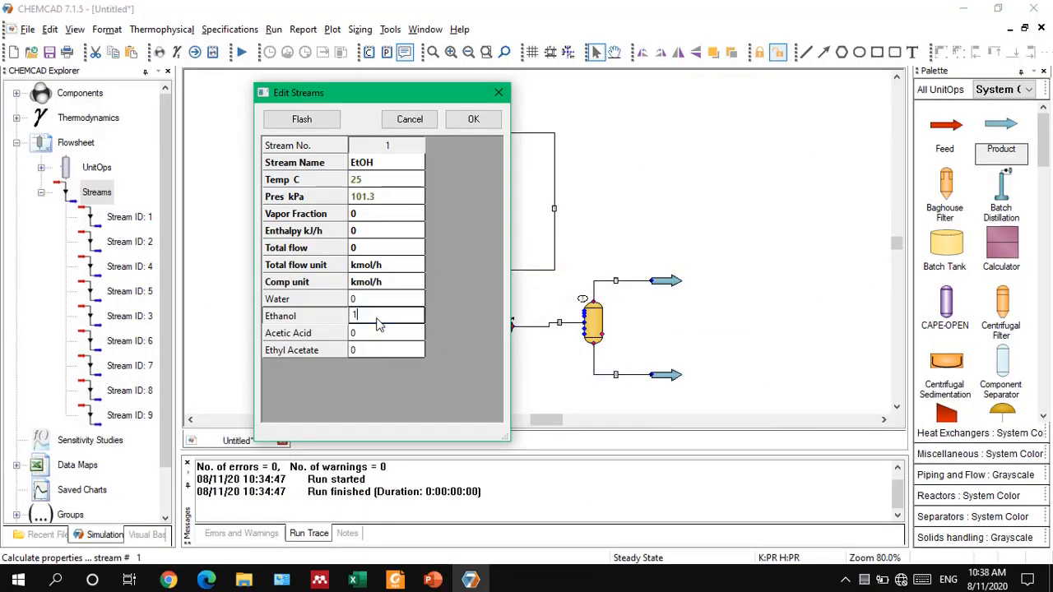
{"action": "type", "text": "2"}
{"action": "left_click", "coordinate": [302, 119]}
{"action": "left_click", "coordinate": [473, 119]}
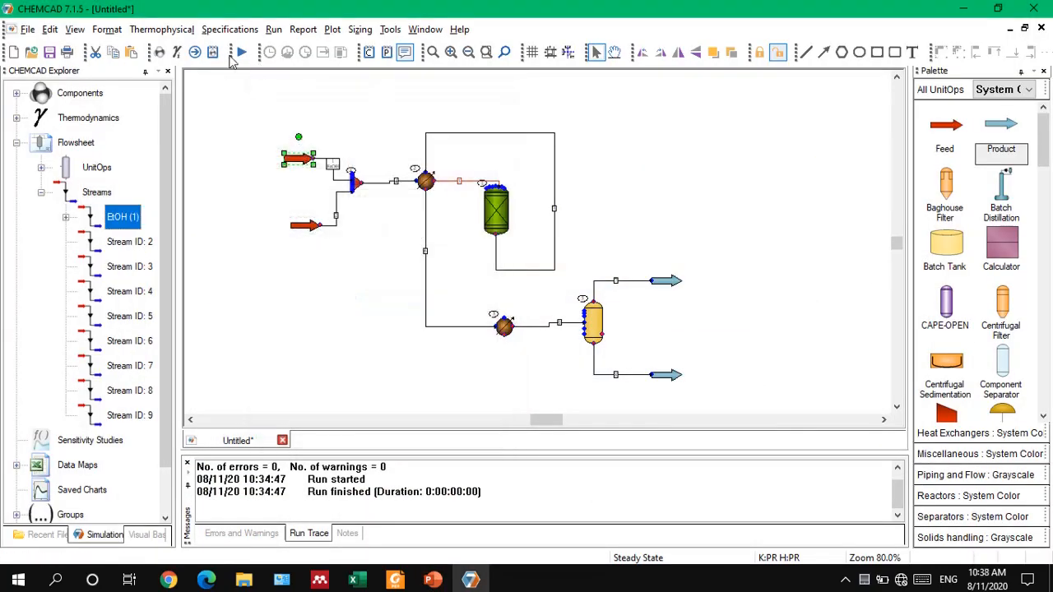
Step: Set the global K-value model to NRTL in the thermodynamic settings
{"action": "left_click", "coordinate": [176, 52]}
{"action": "left_click", "coordinate": [354, 178]}
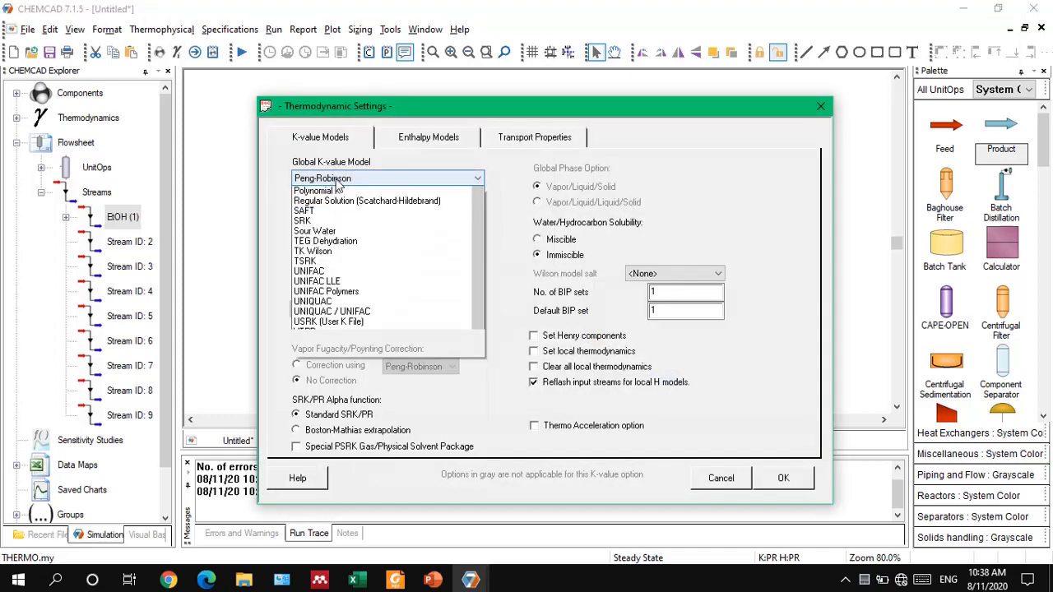
{"action": "left_click", "coordinate": [343, 272]}
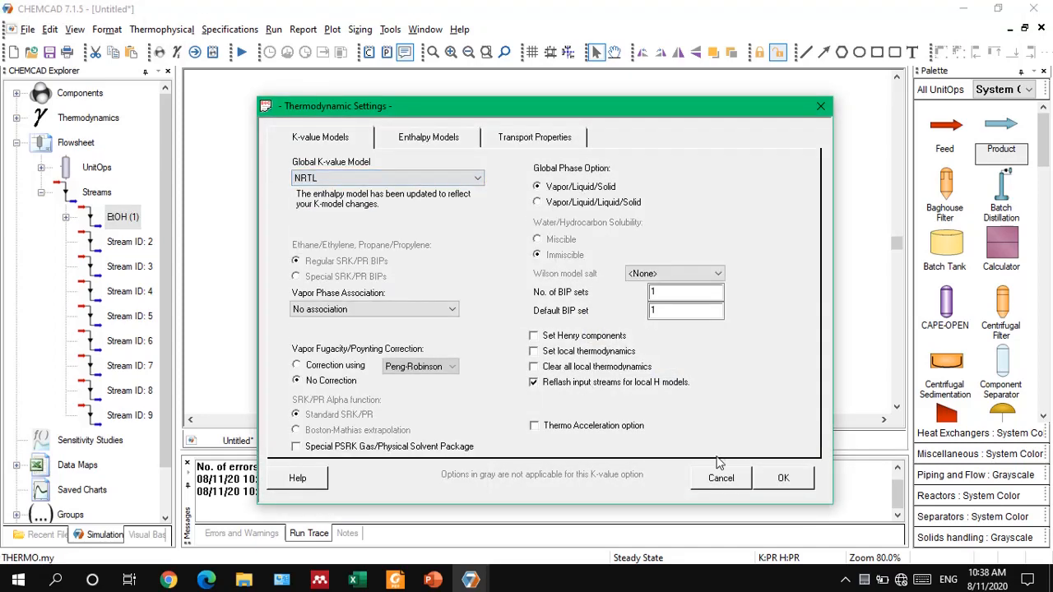
{"action": "left_click", "coordinate": [780, 479]}
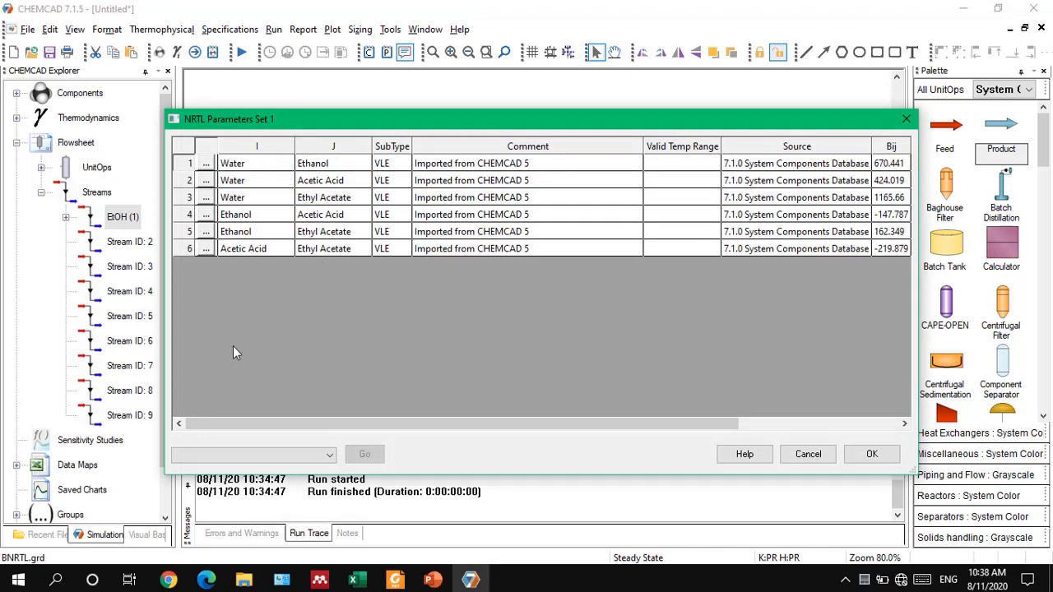
Step: Review and accept the NRTL binary parameters, and reinitialize all streams
{"action": "left_click_drag", "start_coordinate": [261, 423], "coordinate": [357, 425]}
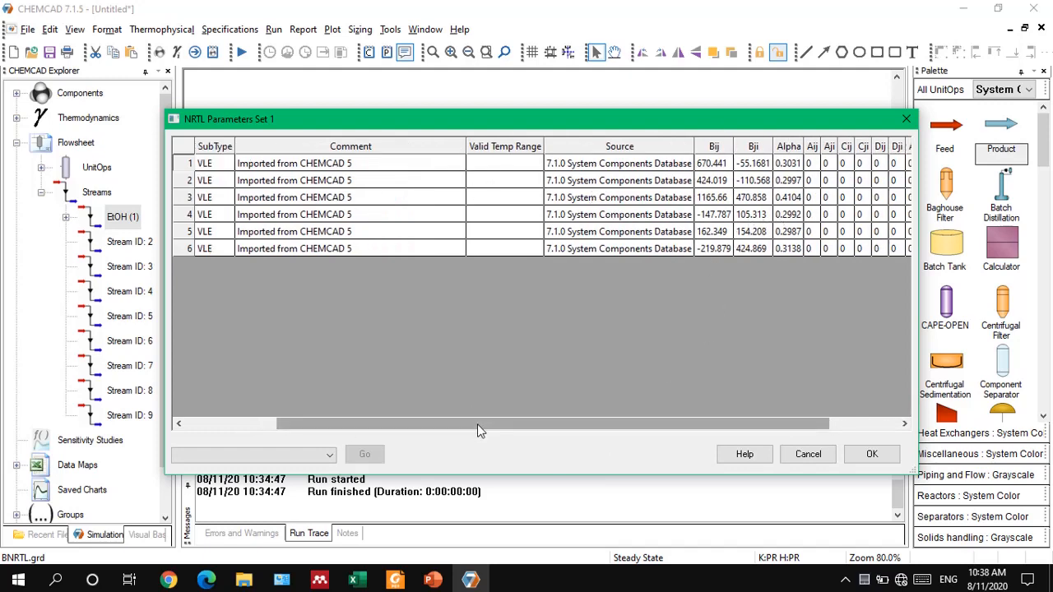
{"action": "left_click_drag", "start_coordinate": [480, 430], "coordinate": [326, 413]}
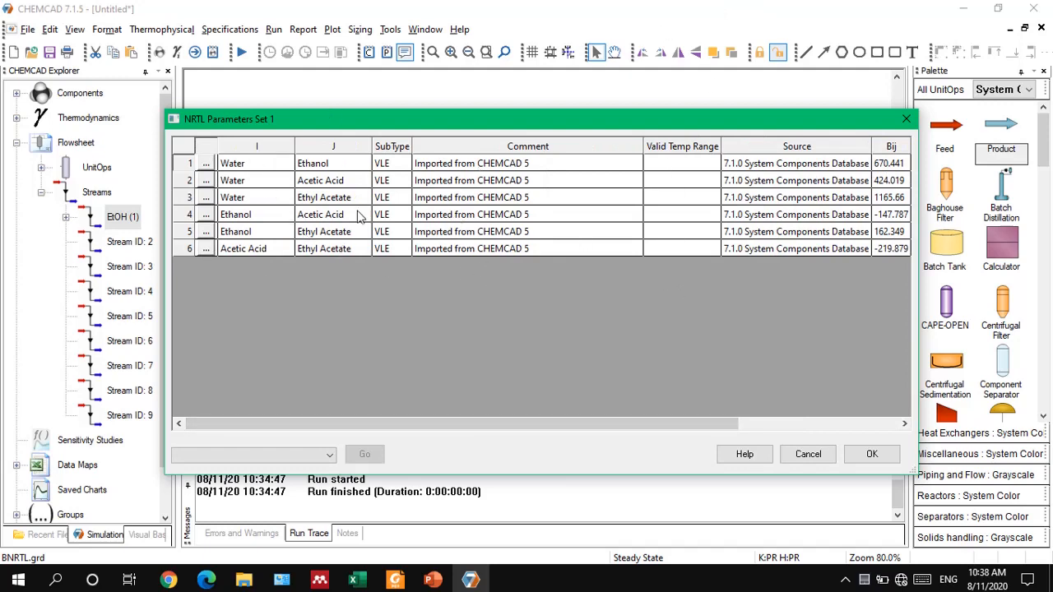
{"action": "left_click", "coordinate": [869, 454]}
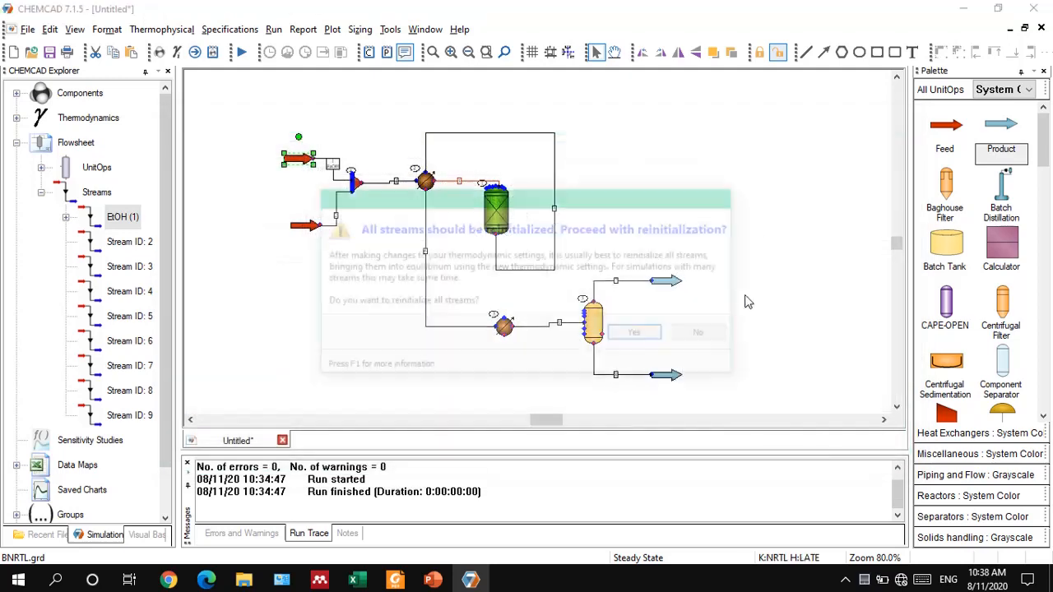
{"action": "left_click", "coordinate": [639, 335]}
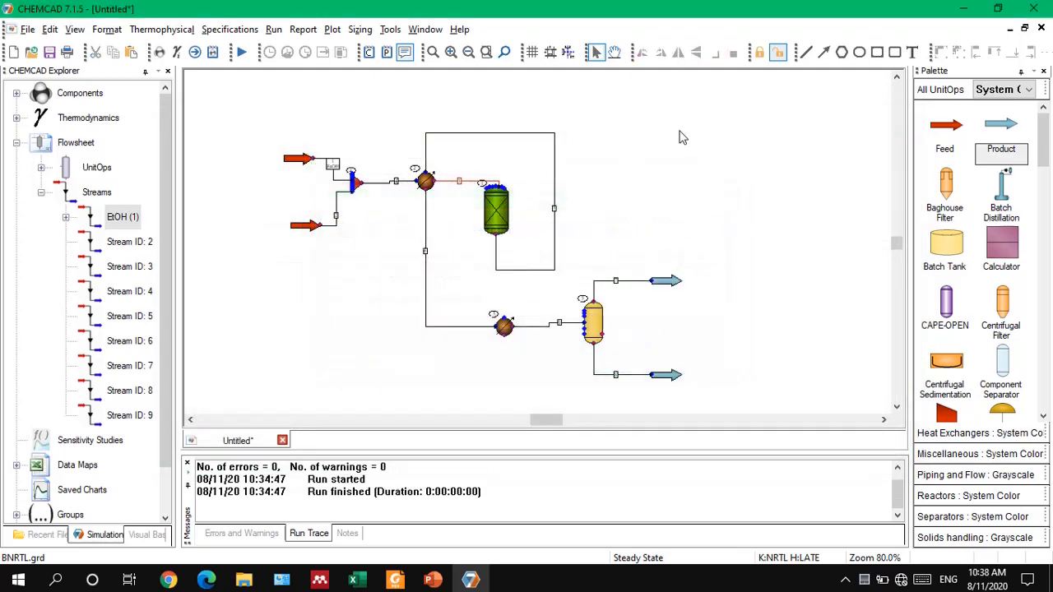
Step: Move the lower feed arrow slightly away from the mixer, and name its stream Acet.Ac at 25 °C and 101.3 kPa
{"action": "left_click_drag", "start_coordinate": [303, 229], "coordinate": [289, 232]}
{"action": "double_click", "coordinate": [290, 233]}
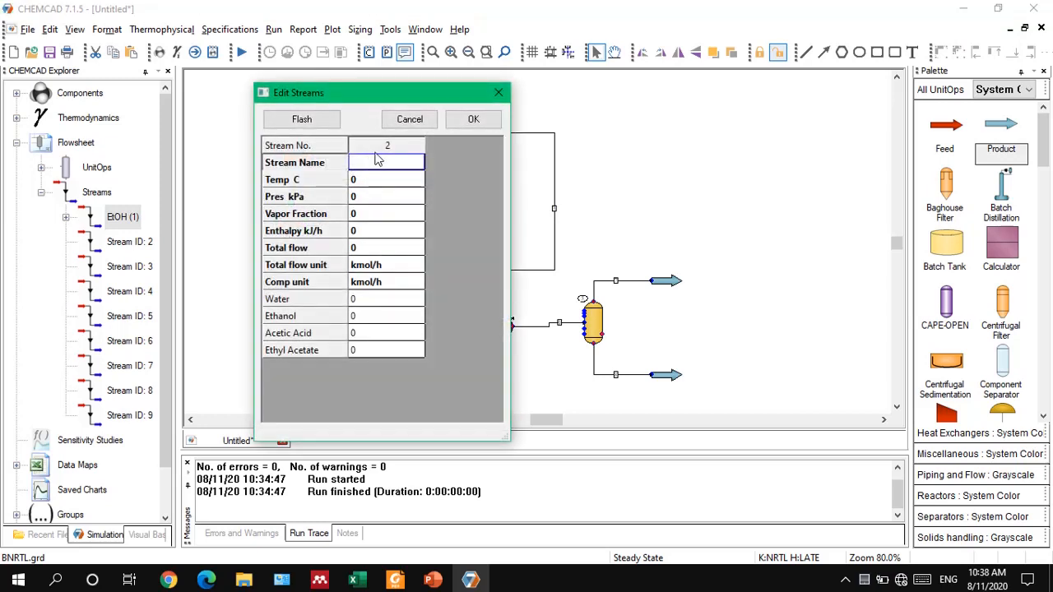
{"action": "left_click", "coordinate": [376, 162]}
{"action": "type", "text": "Acet.Ac"}
{"action": "left_click", "coordinate": [352, 181]}
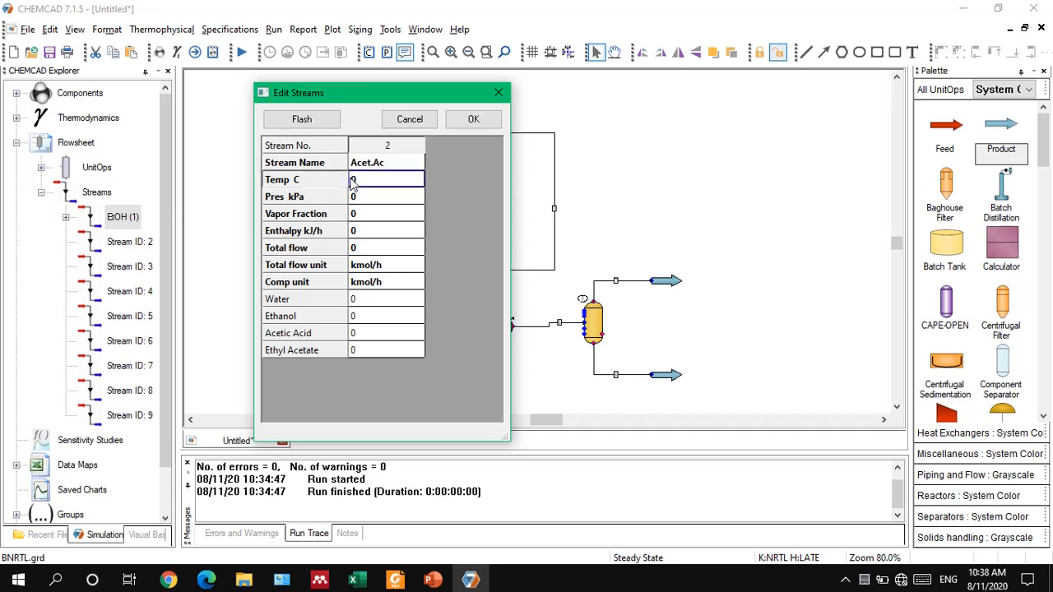
{"action": "type", "text": "25"}
{"action": "left_click", "coordinate": [371, 202]}
{"action": "type", "text": "101.3"}
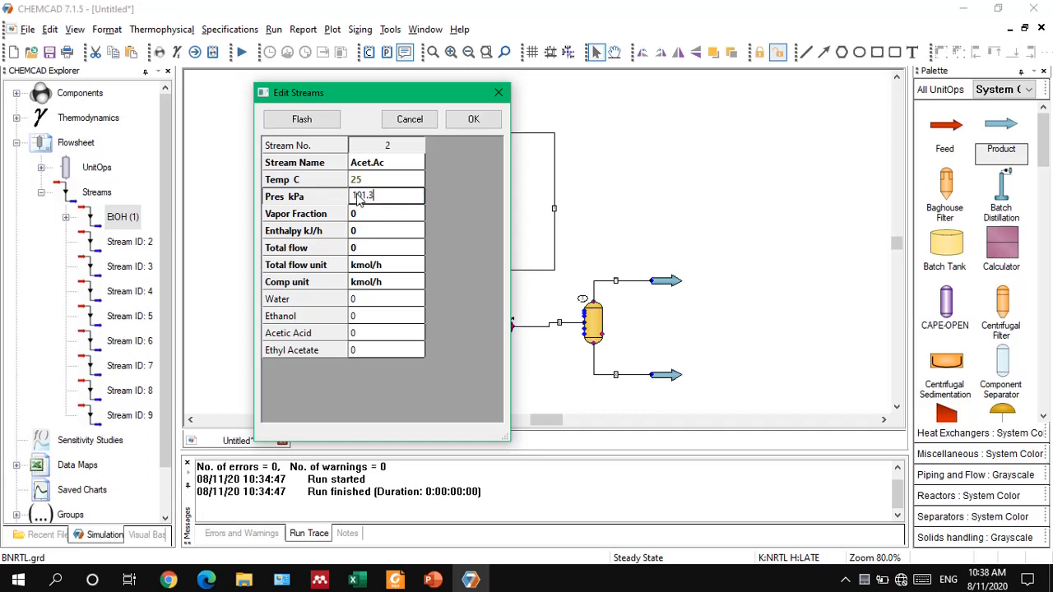
Step: Set the lower feed's acetic acid flow to 10 kmol/h, then flash and save the stream
{"action": "left_click", "coordinate": [356, 334]}
{"action": "type", "text": "10"}
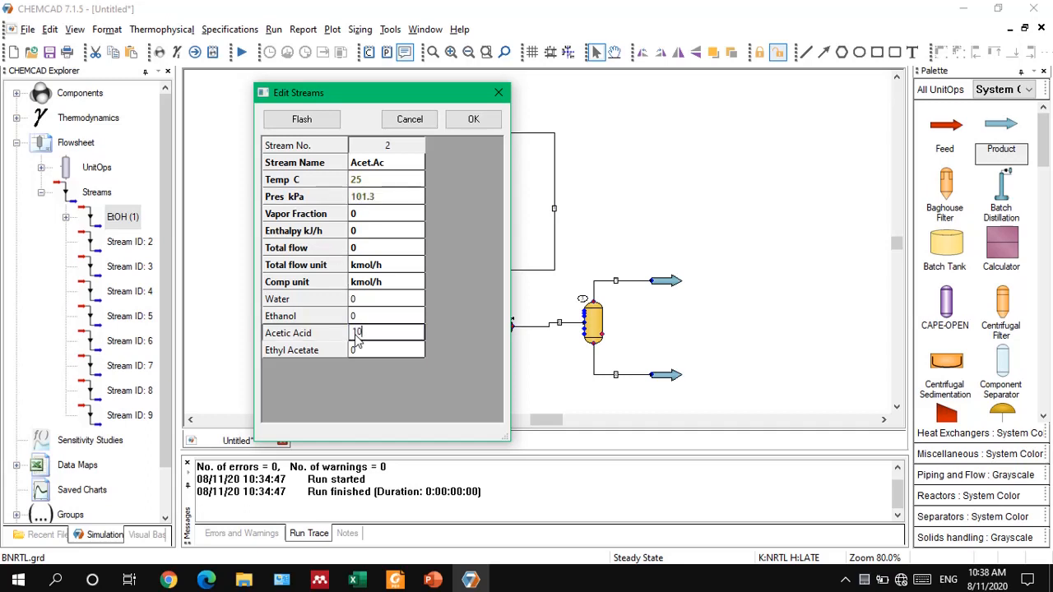
{"action": "left_click", "coordinate": [301, 118]}
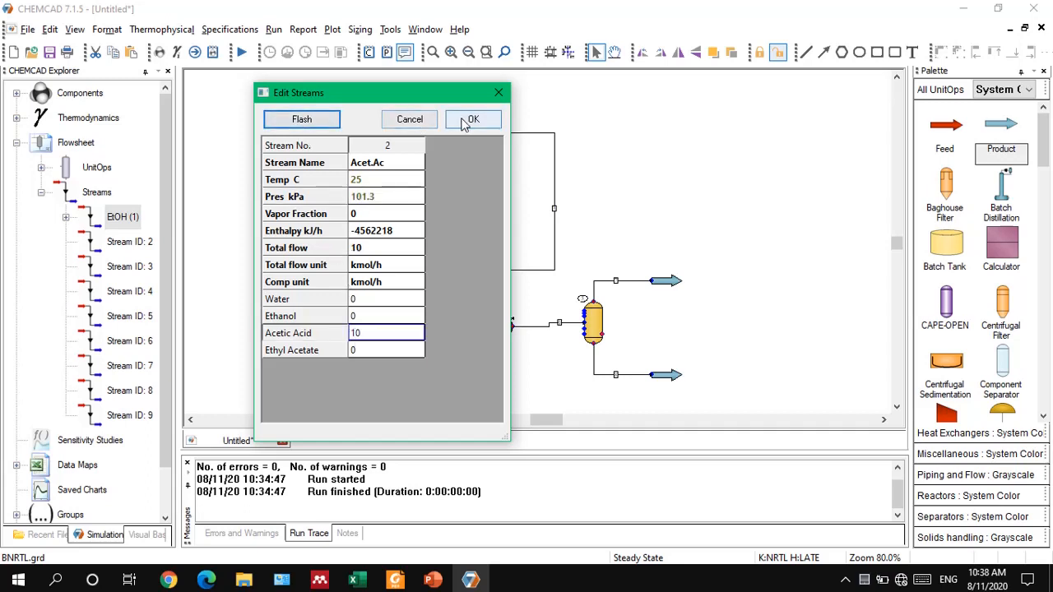
{"action": "left_click", "coordinate": [473, 119]}
{"action": "left_click", "coordinate": [366, 143]}
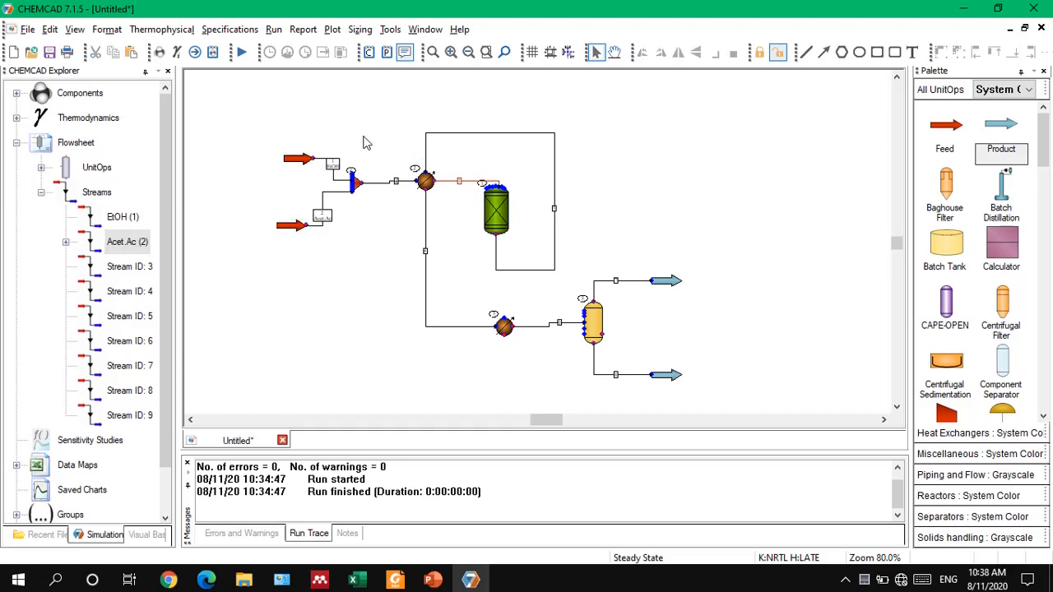
{"action": "double_click", "coordinate": [421, 180]}
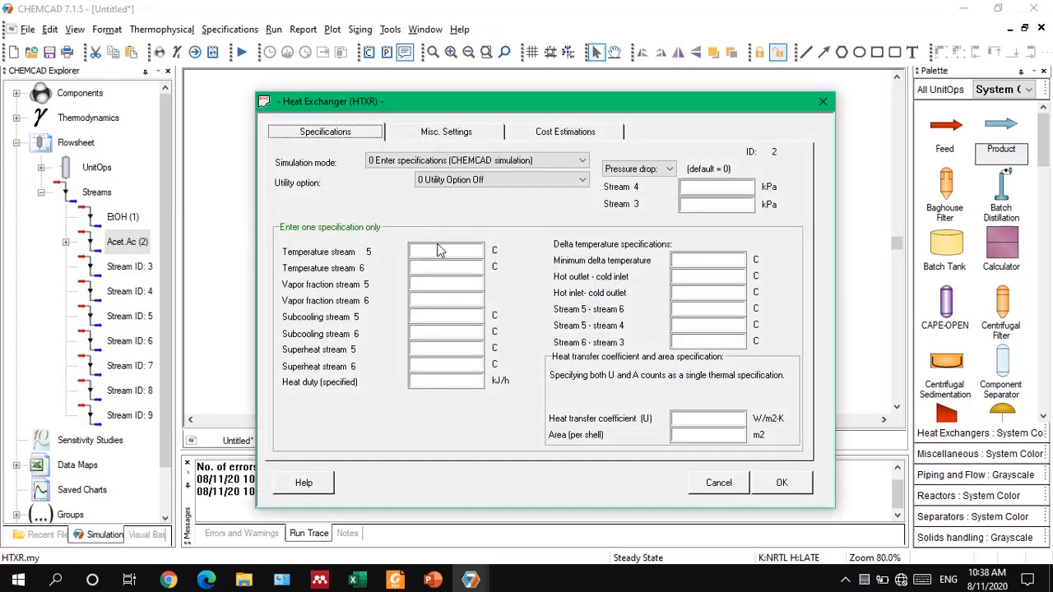
{"action": "left_click", "coordinate": [471, 580]}
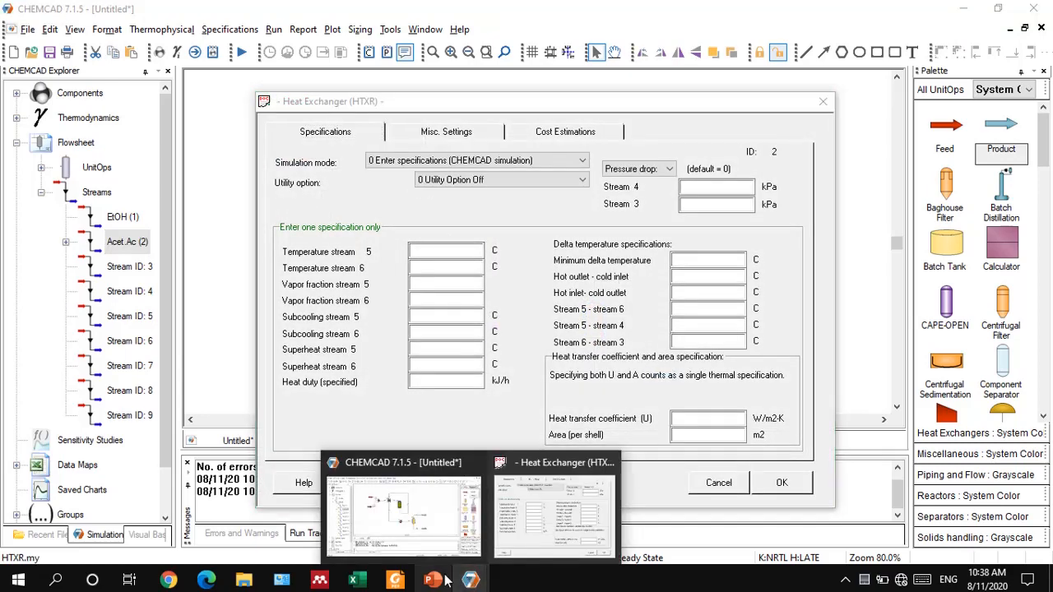
{"action": "left_click", "coordinate": [433, 580]}
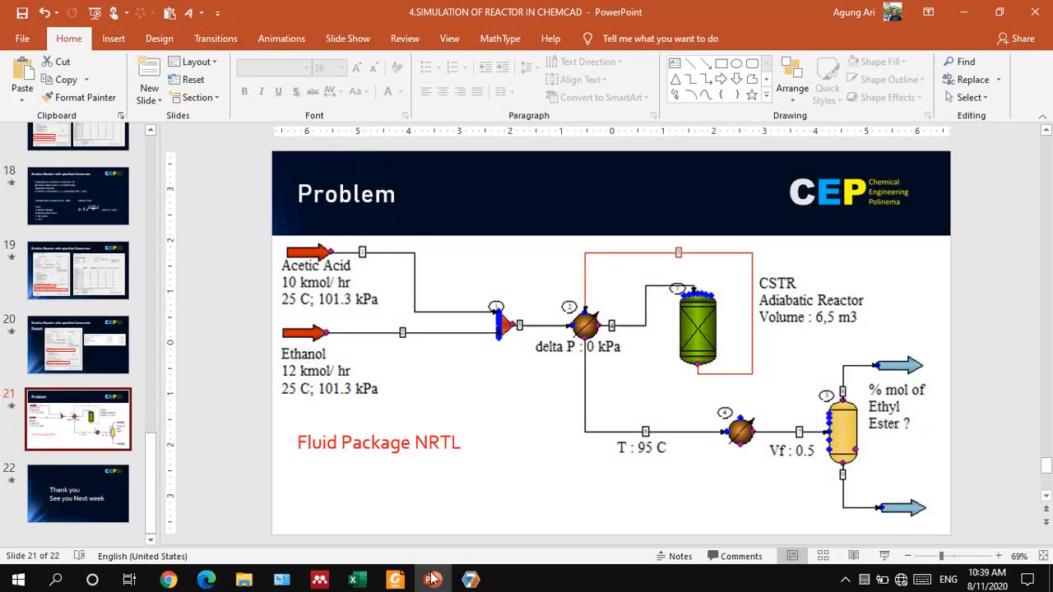
{"action": "left_click", "coordinate": [434, 579]}
{"action": "left_click_drag", "start_coordinate": [633, 107], "coordinate": [852, 225]}
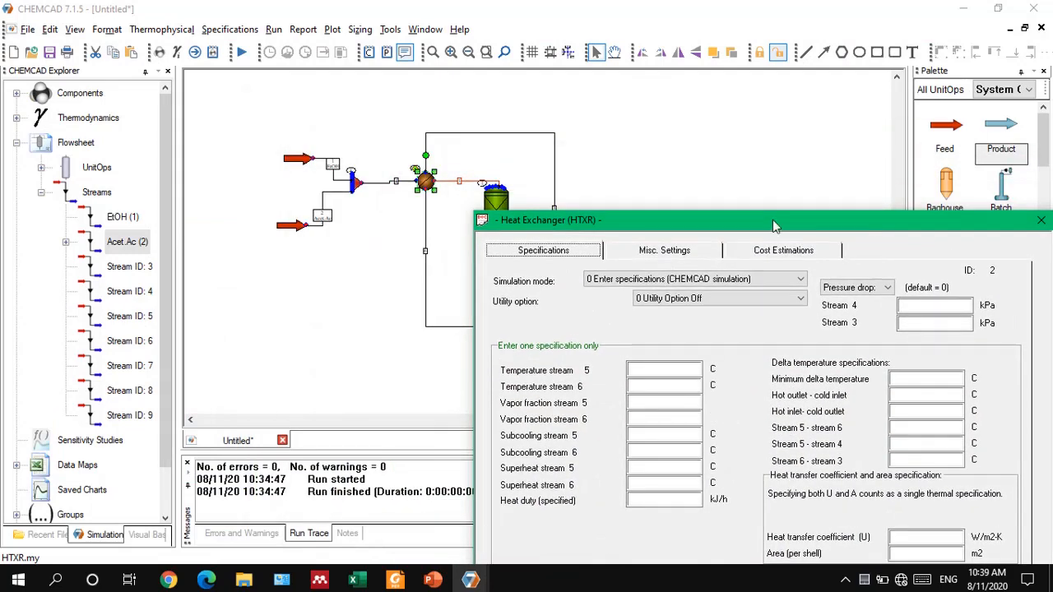
{"action": "left_click", "coordinate": [1041, 221]}
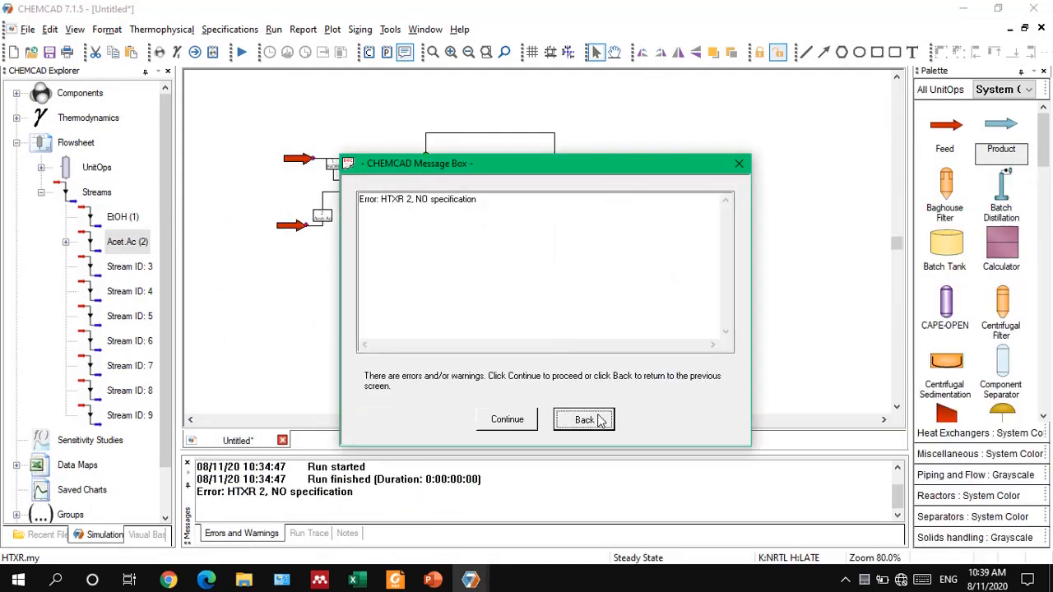
{"action": "left_click", "coordinate": [599, 420]}
{"action": "left_click", "coordinate": [719, 482]}
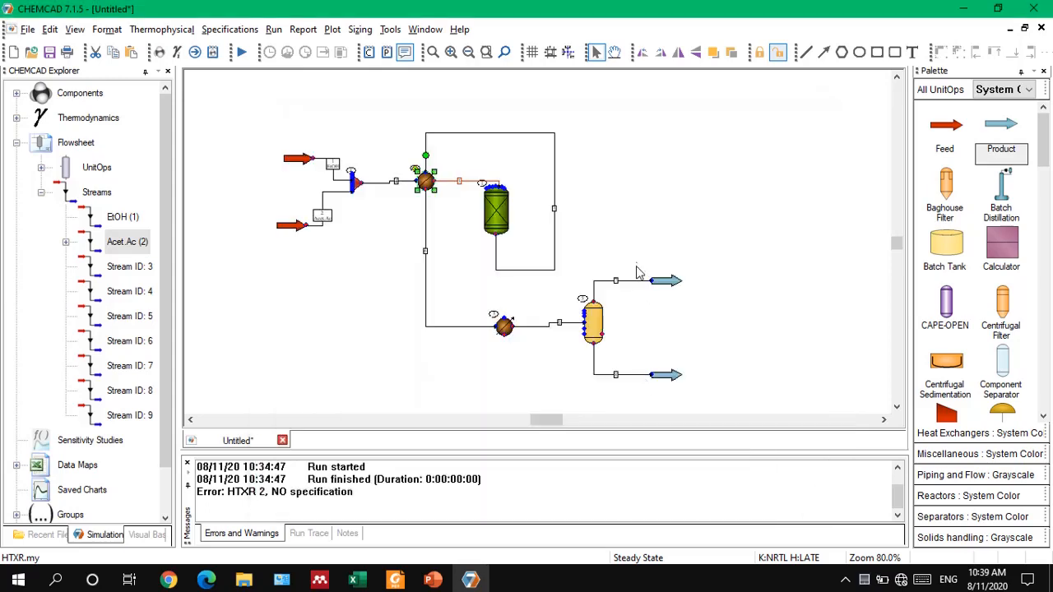
Step: Specify heat exchanger 2 by setting the temperature of outlet stream 6 to 95 °C
{"action": "scroll", "coordinate": [471, 231], "scroll_direction": "up", "scroll_amount": 3}
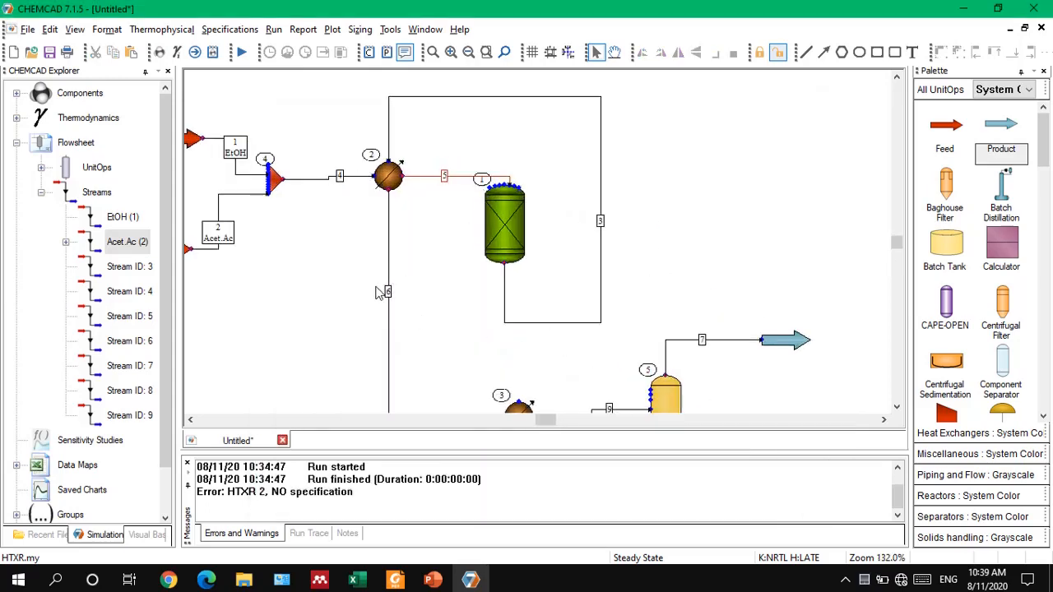
{"action": "double_click", "coordinate": [389, 175]}
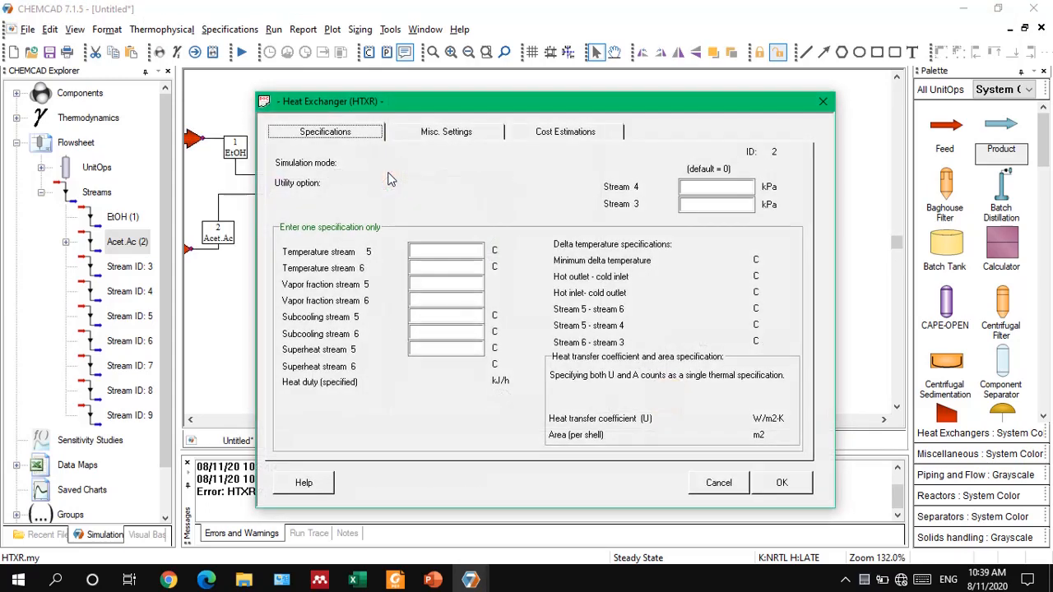
{"action": "left_click", "coordinate": [436, 272]}
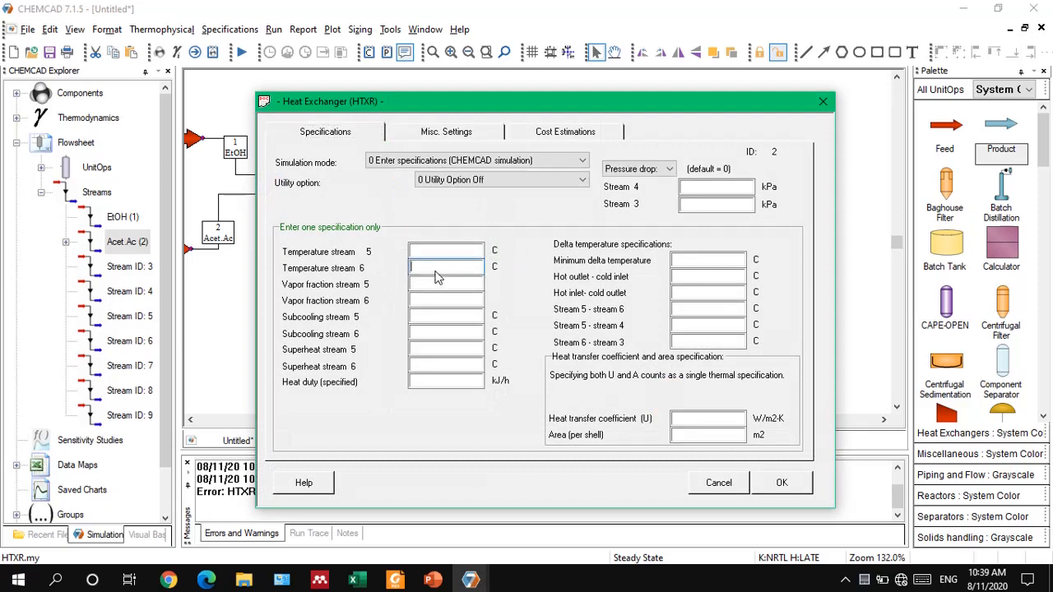
{"action": "type", "text": "95"}
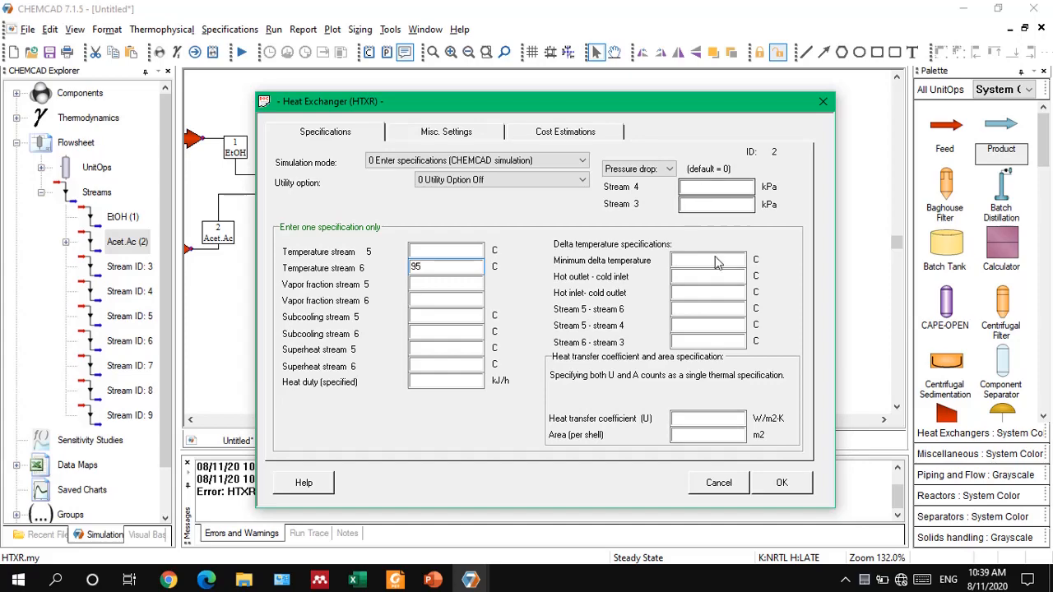
{"action": "left_click", "coordinate": [781, 485]}
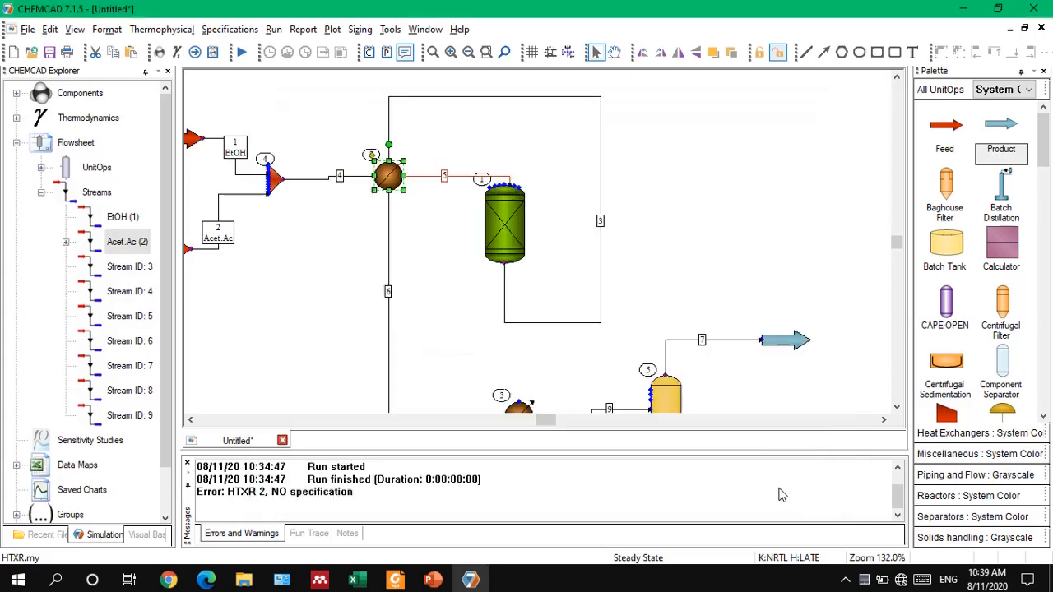
Step: Set the adiabatic CSTR to calculate conversion from a specified volume of 6.5 m3, and accept its existing kinetic data
{"action": "left_click", "coordinate": [433, 580]}
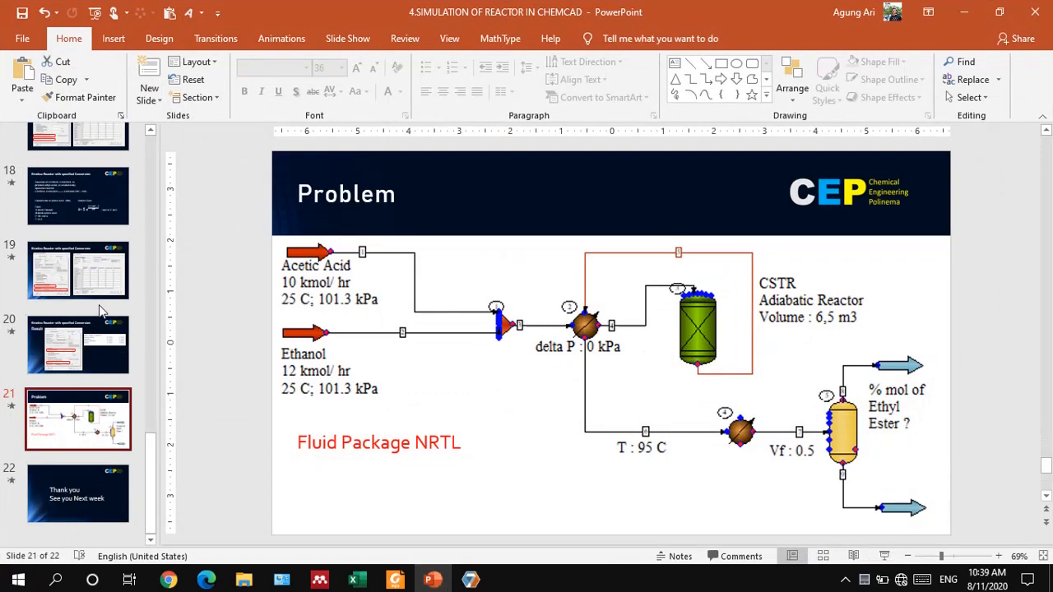
{"action": "left_click", "coordinate": [82, 210]}
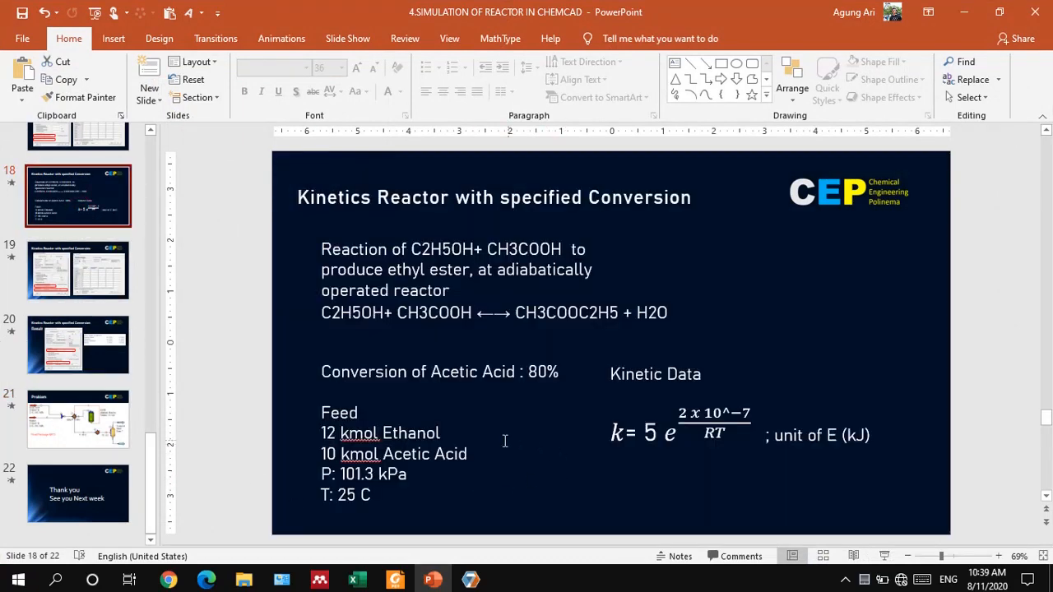
{"action": "left_click", "coordinate": [429, 581]}
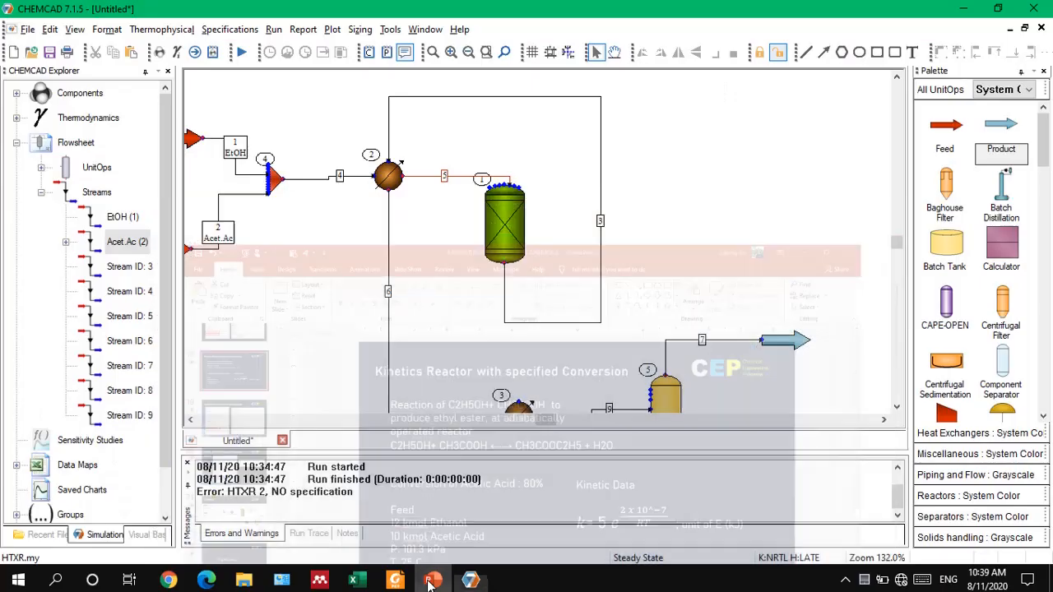
{"action": "double_click", "coordinate": [496, 230]}
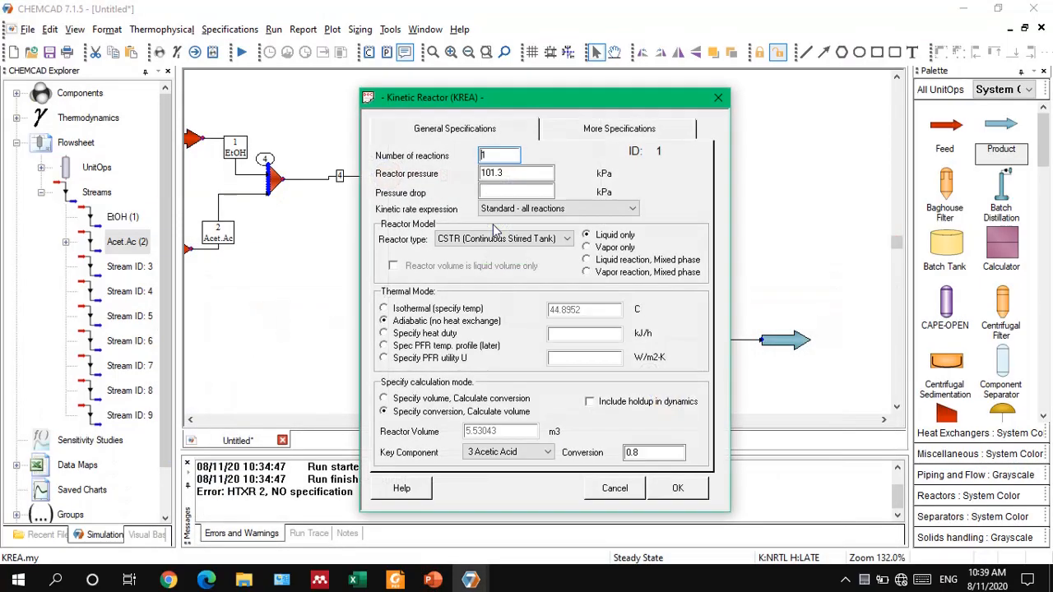
{"action": "left_click", "coordinate": [445, 400]}
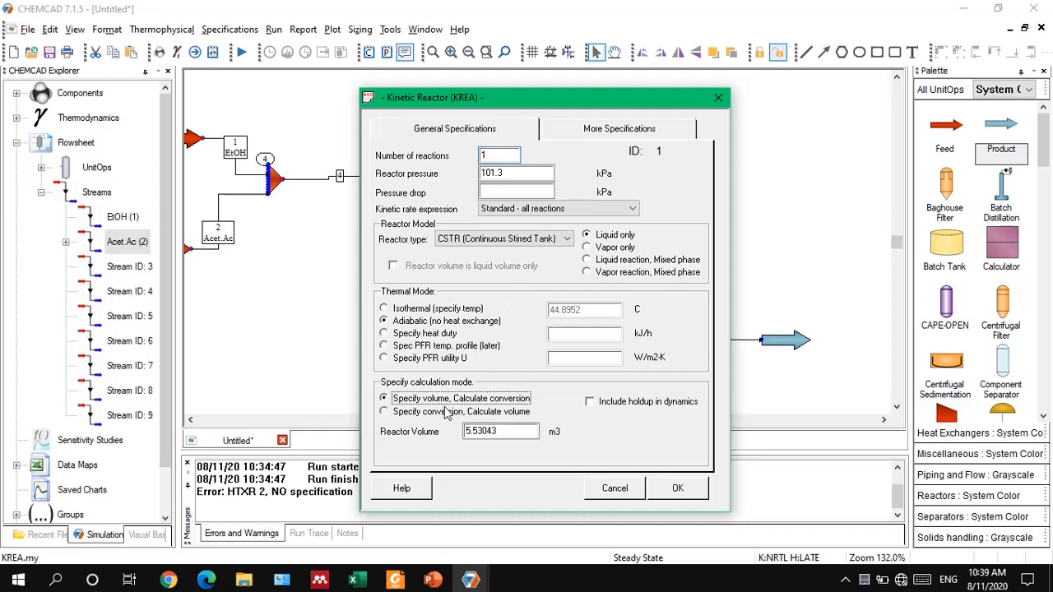
{"action": "key", "text": "Tab"}
{"action": "type", "text": "6"}
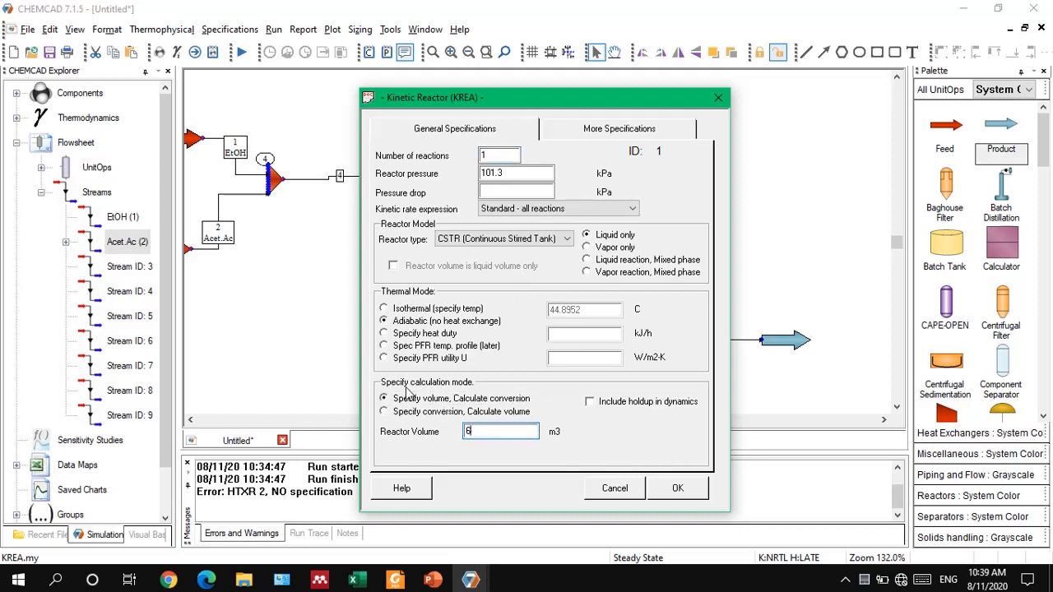
{"action": "left_click", "coordinate": [518, 337]}
{"action": "left_click", "coordinate": [445, 321]}
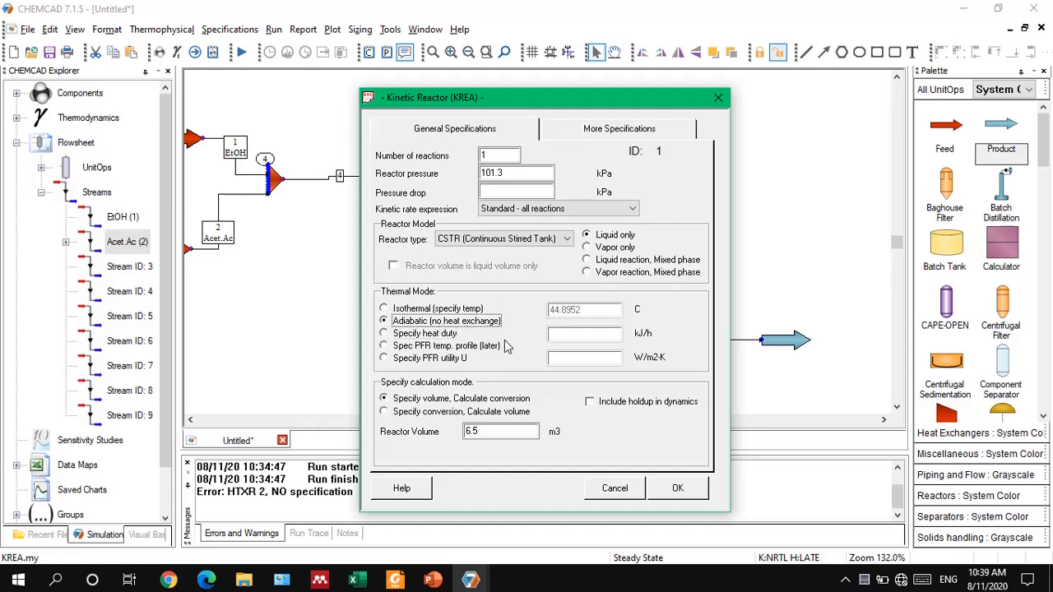
{"action": "left_click", "coordinate": [673, 490]}
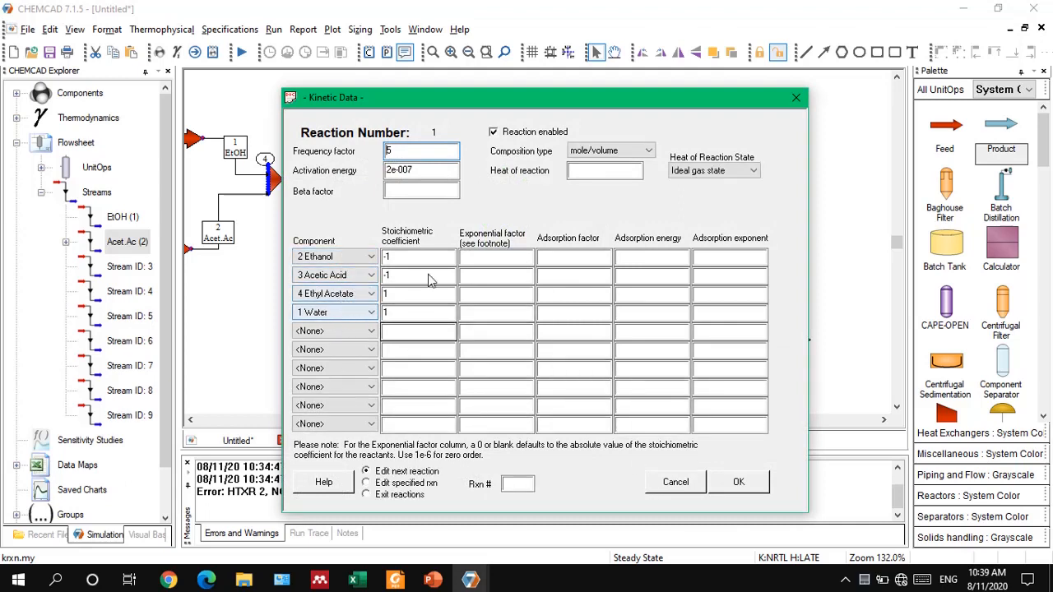
{"action": "left_click", "coordinate": [736, 482]}
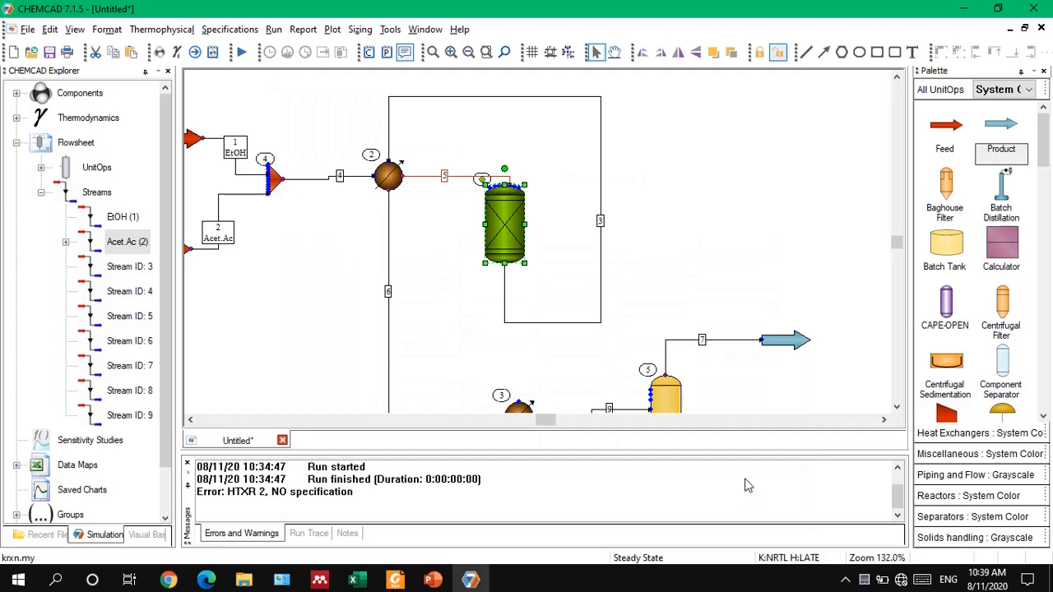
Step: Specify heat exchanger 3, upstream of the flash separator, with a vapor fraction of 0.5 for stream 9
{"action": "left_click", "coordinate": [634, 267]}
{"action": "left_click", "coordinate": [897, 408]}
{"action": "left_click", "coordinate": [898, 408]}
{"action": "left_click", "coordinate": [897, 408]}
{"action": "left_click", "coordinate": [898, 408]}
{"action": "left_click", "coordinate": [897, 408]}
{"action": "left_click", "coordinate": [897, 408]}
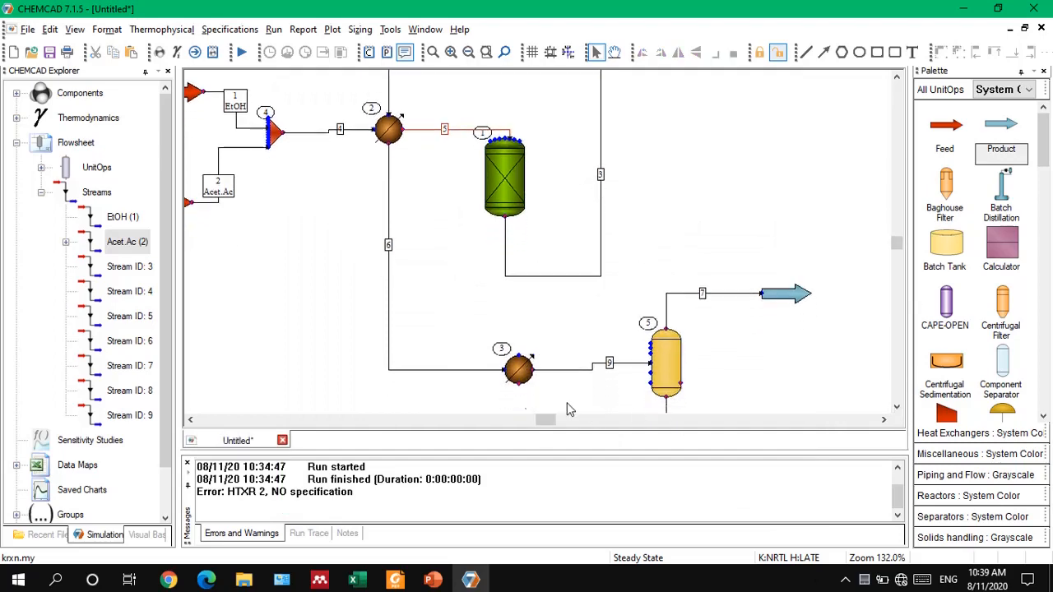
{"action": "double_click", "coordinate": [519, 370]}
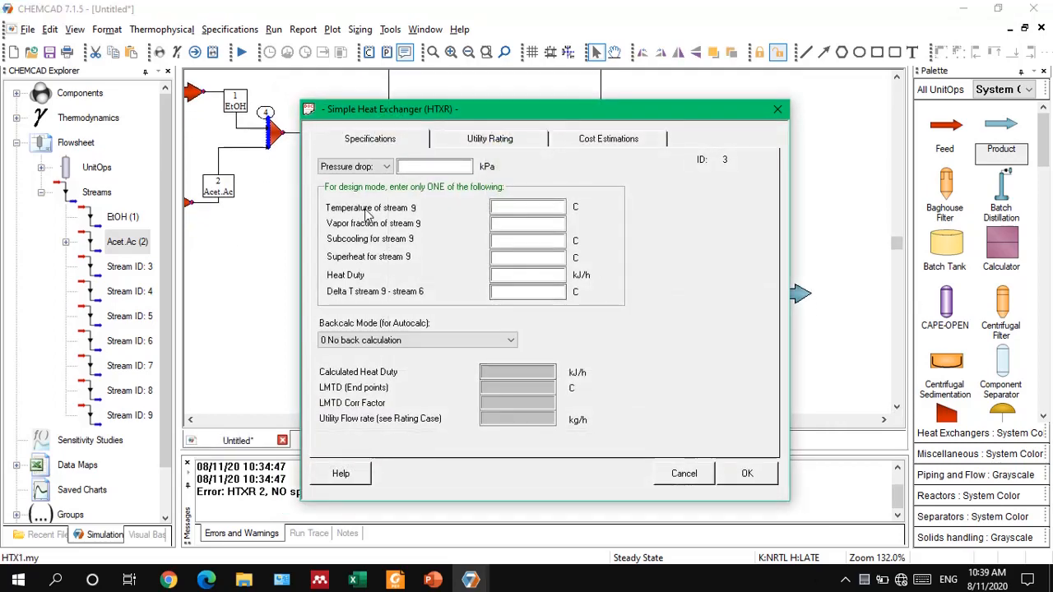
{"action": "left_click", "coordinate": [511, 225]}
{"action": "type", "text": "0."}
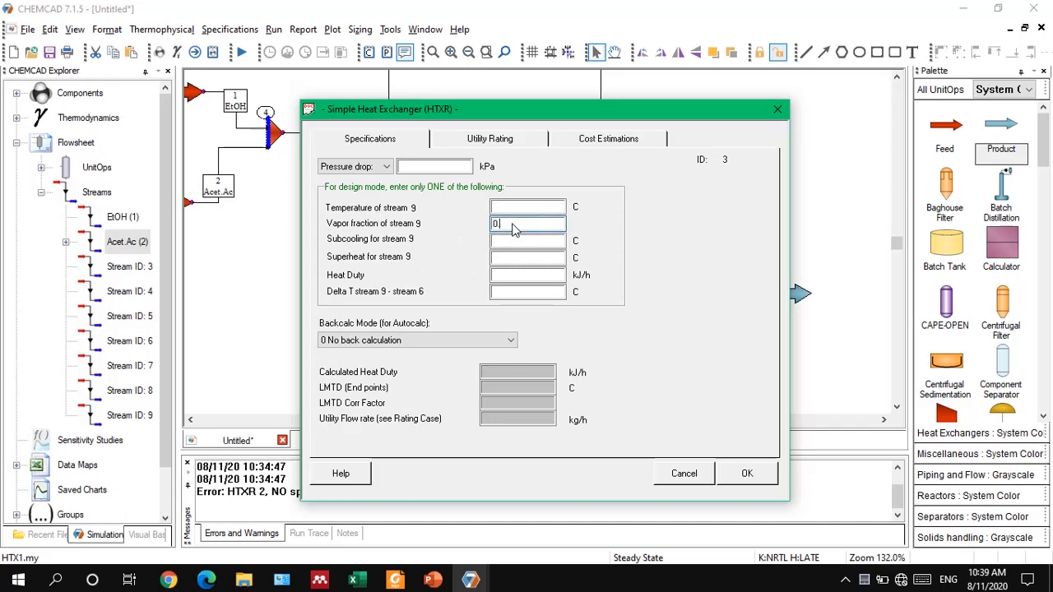
{"action": "type", "text": "5"}
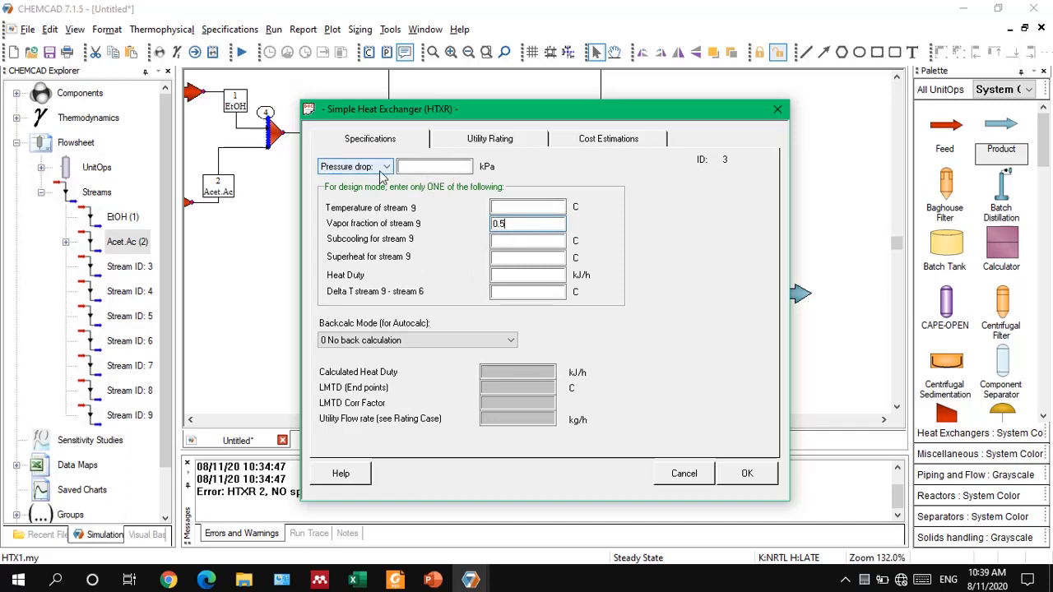
{"action": "left_click", "coordinate": [746, 475]}
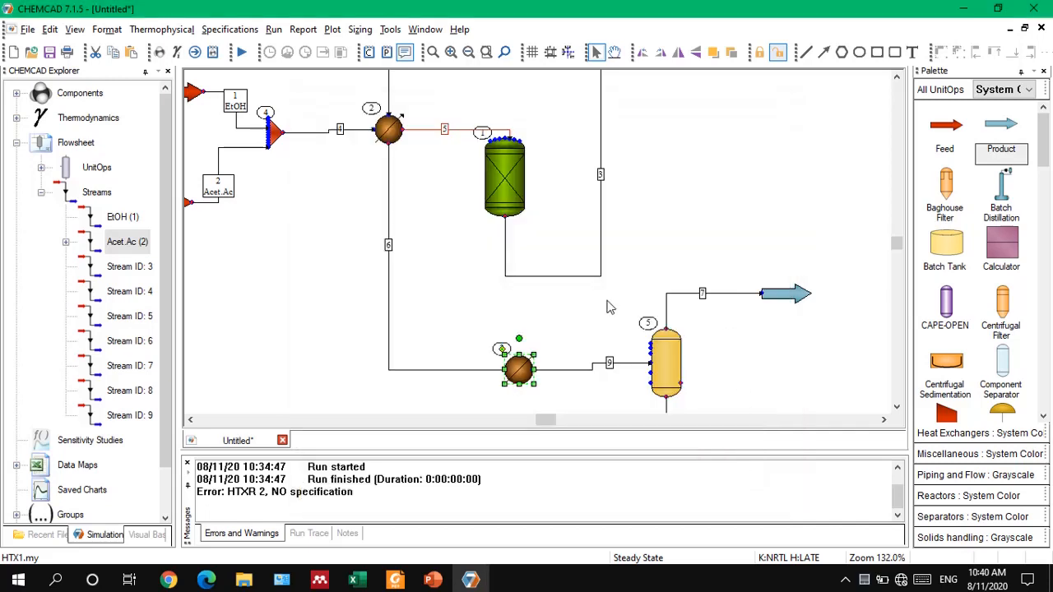
{"action": "scroll", "coordinate": [899, 411], "scroll_direction": "down", "scroll_amount": 5}
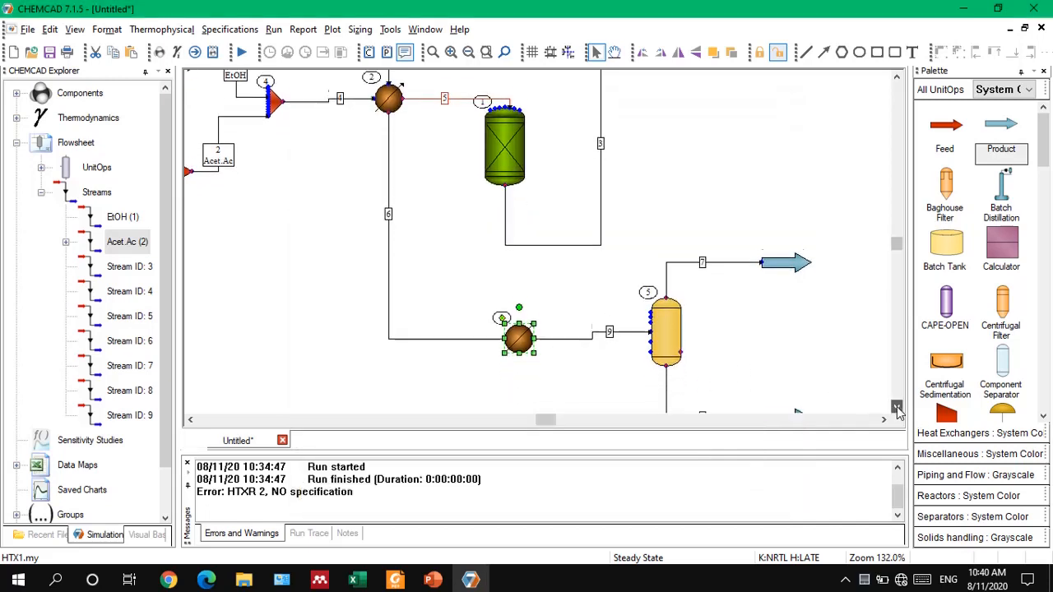
{"action": "left_click", "coordinate": [680, 308]}
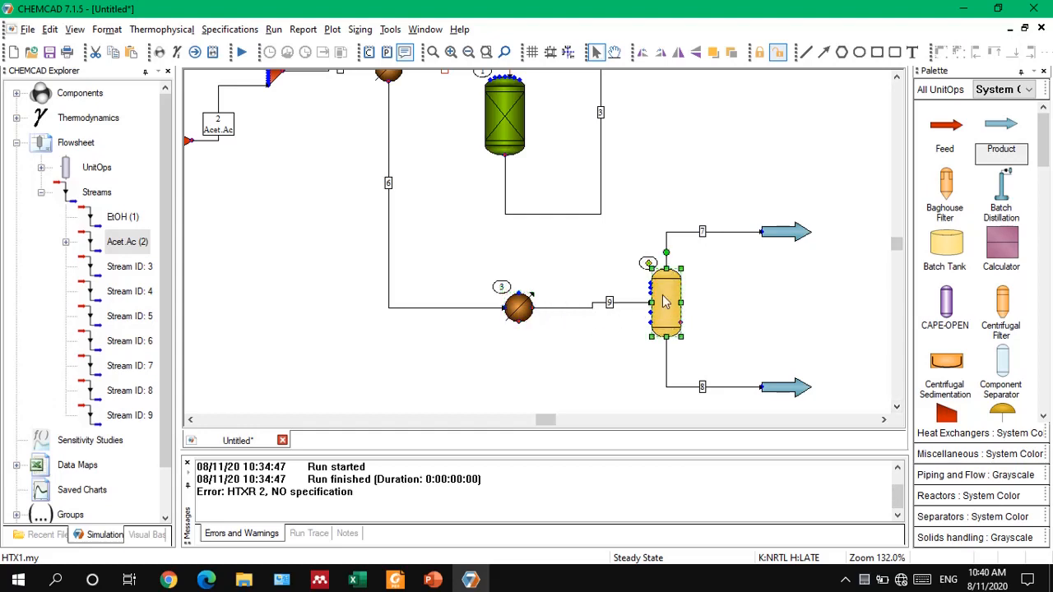
{"action": "left_click", "coordinate": [738, 207]}
{"action": "left_click_drag", "start_coordinate": [465, 218], "coordinate": [873, 362]}
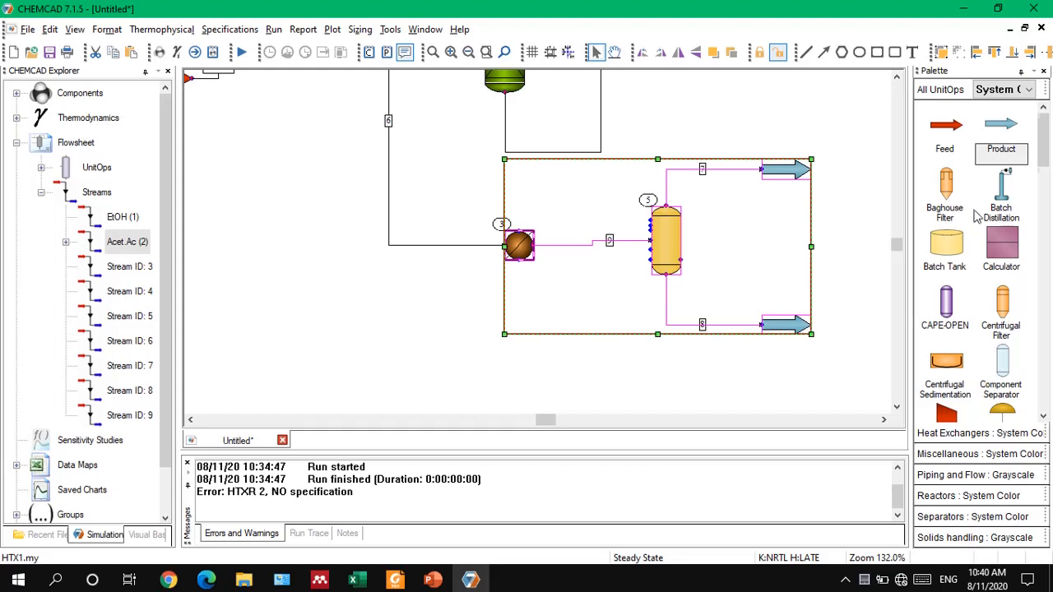
{"action": "scroll", "coordinate": [979, 246], "scroll_direction": "down", "scroll_amount": 2}
{"action": "scroll", "coordinate": [979, 259], "scroll_direction": "up", "scroll_amount": 2}
{"action": "left_click", "coordinate": [849, 120]}
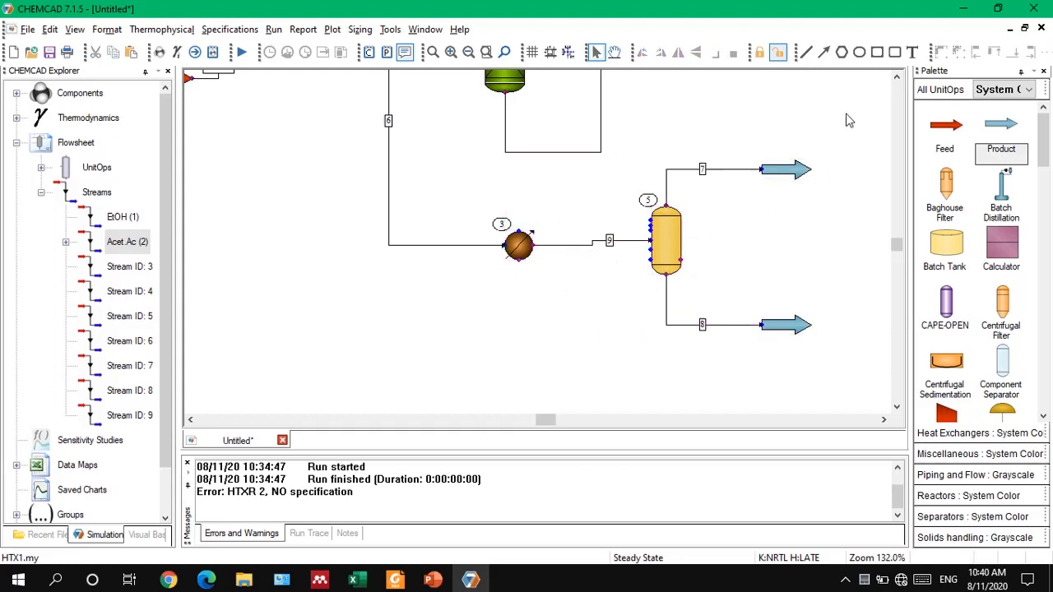
{"action": "left_click", "coordinate": [897, 77]}
{"action": "scroll", "coordinate": [896, 77], "scroll_direction": "up", "scroll_amount": 8}
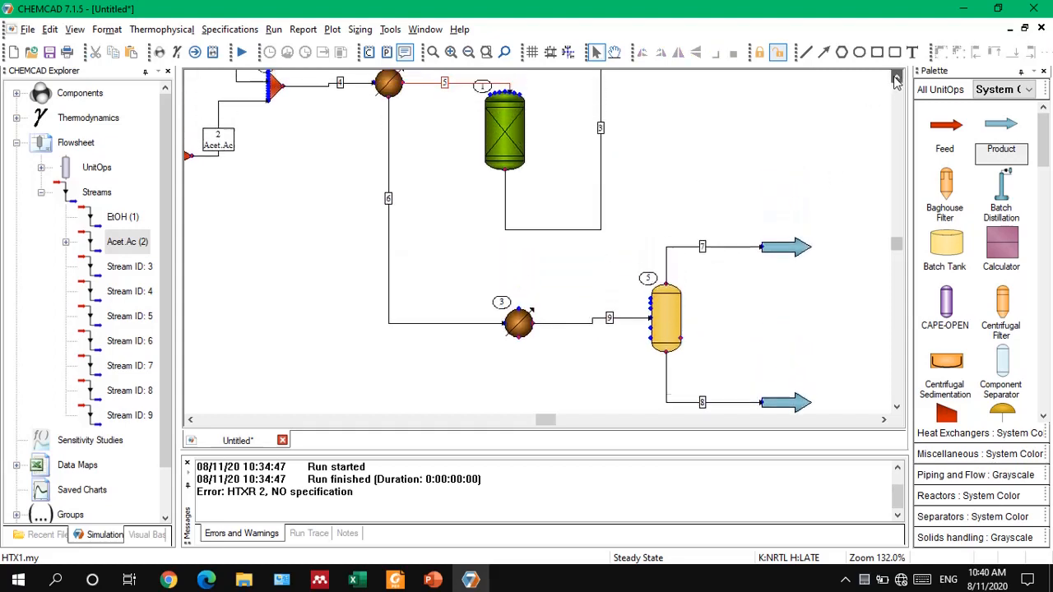
{"action": "left_click_drag", "start_coordinate": [315, 69], "coordinate": [673, 101]}
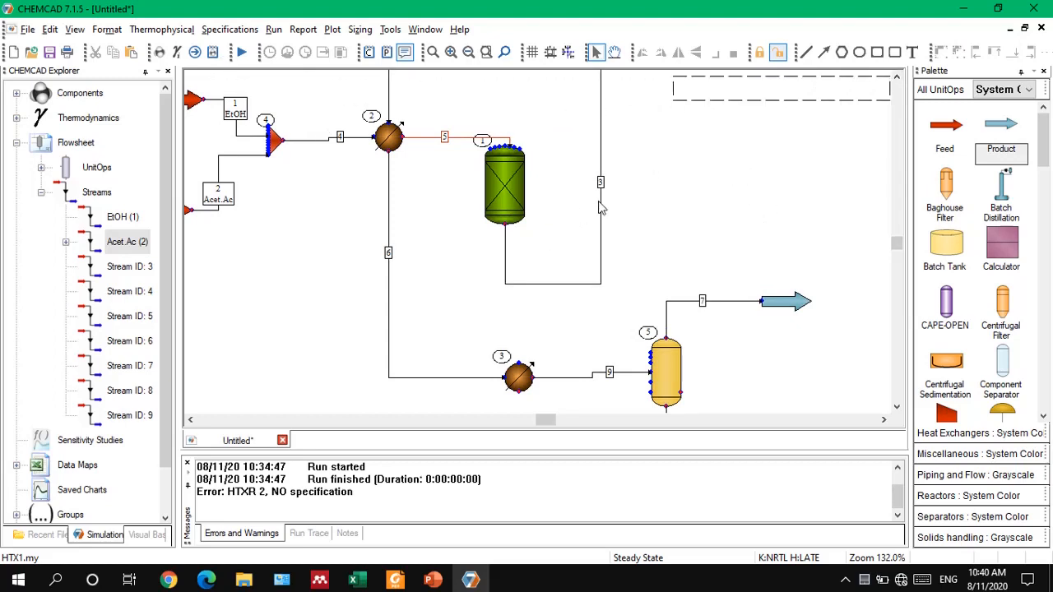
Step: Run the flowsheet simulation, continuing past the input data check, and close the run message
{"action": "left_click", "coordinate": [241, 51]}
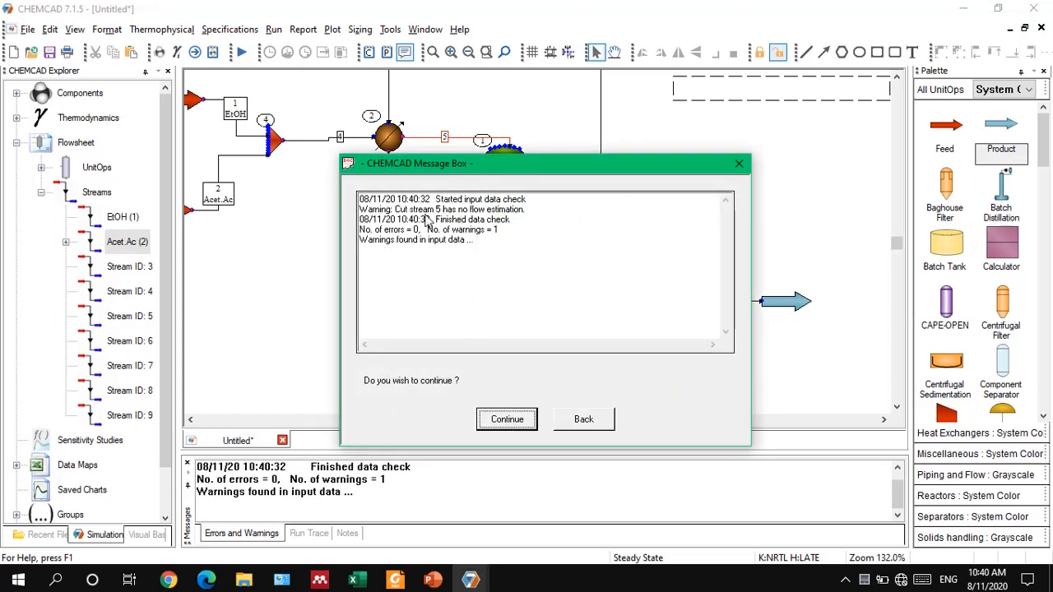
{"action": "left_click", "coordinate": [506, 421]}
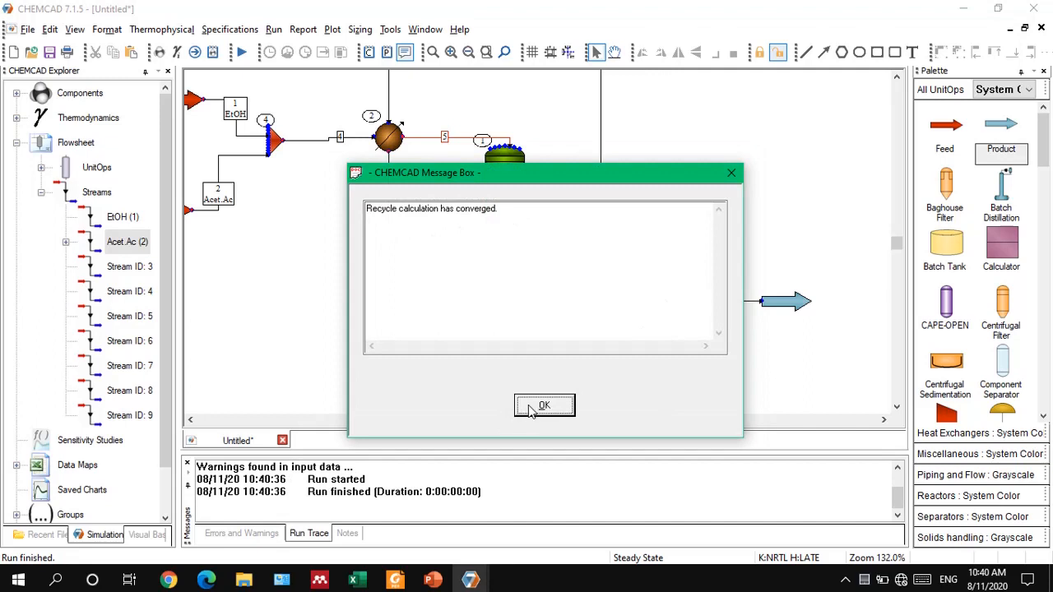
{"action": "left_click", "coordinate": [533, 405]}
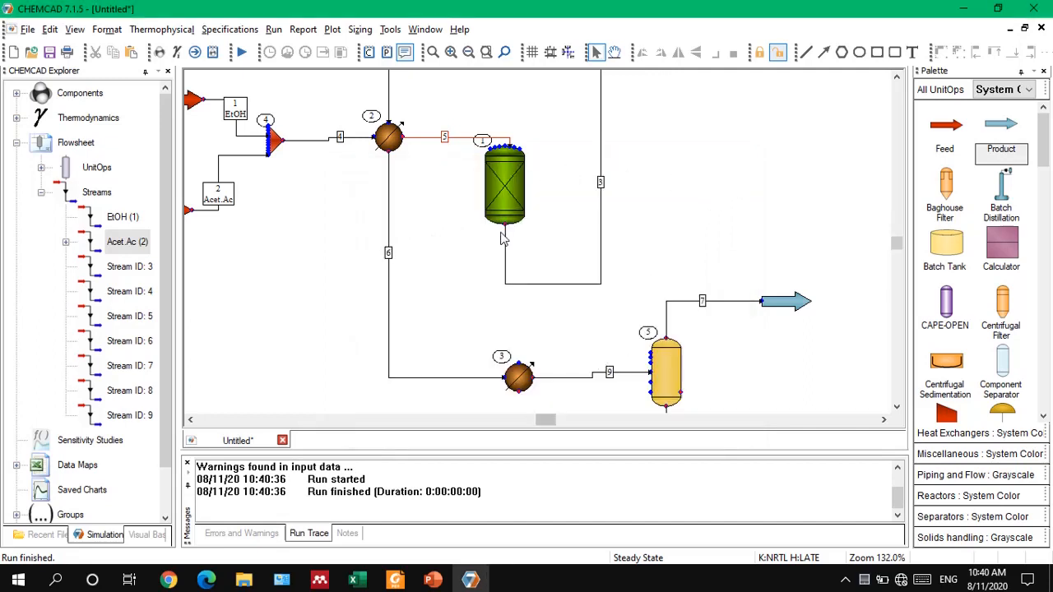
{"action": "mouse_move", "coordinate": [602, 190]}
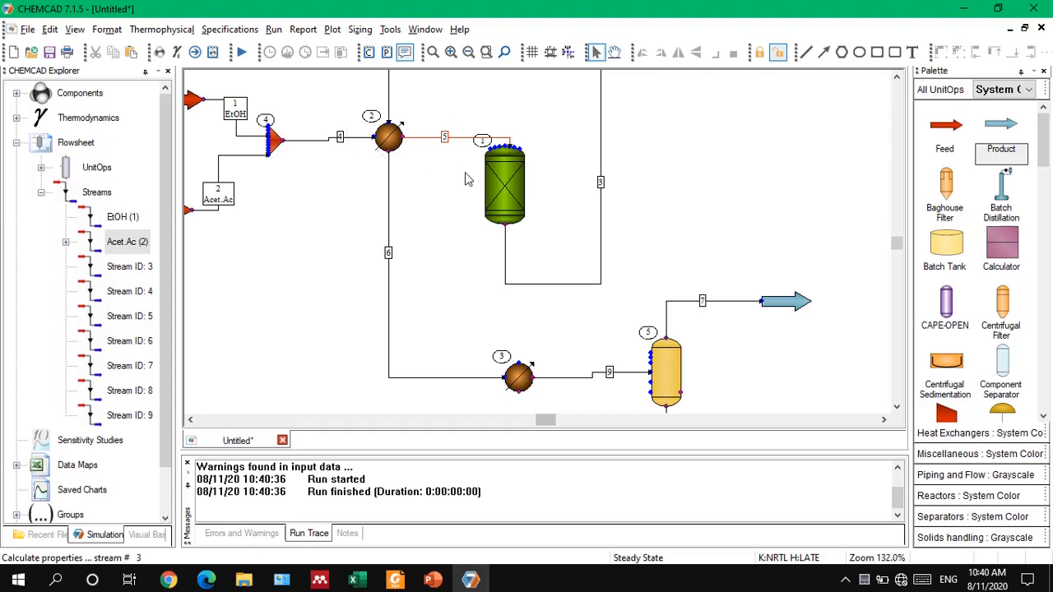
Step: Examine the calculated properties of streams 4, 5 and 6 around heat exchanger 2
{"action": "left_click", "coordinate": [896, 79]}
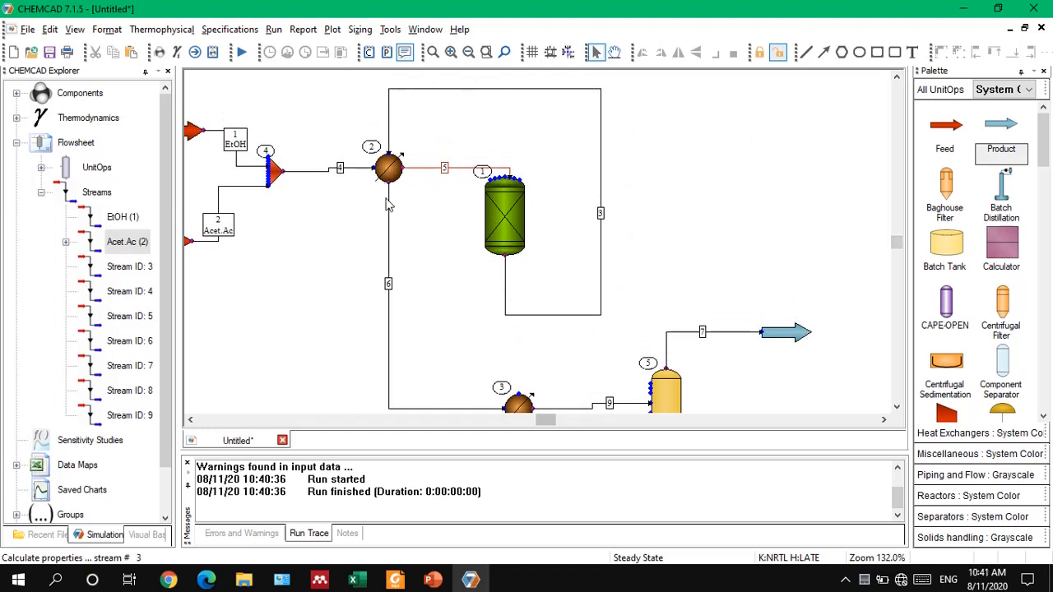
{"action": "mouse_move", "coordinate": [356, 171]}
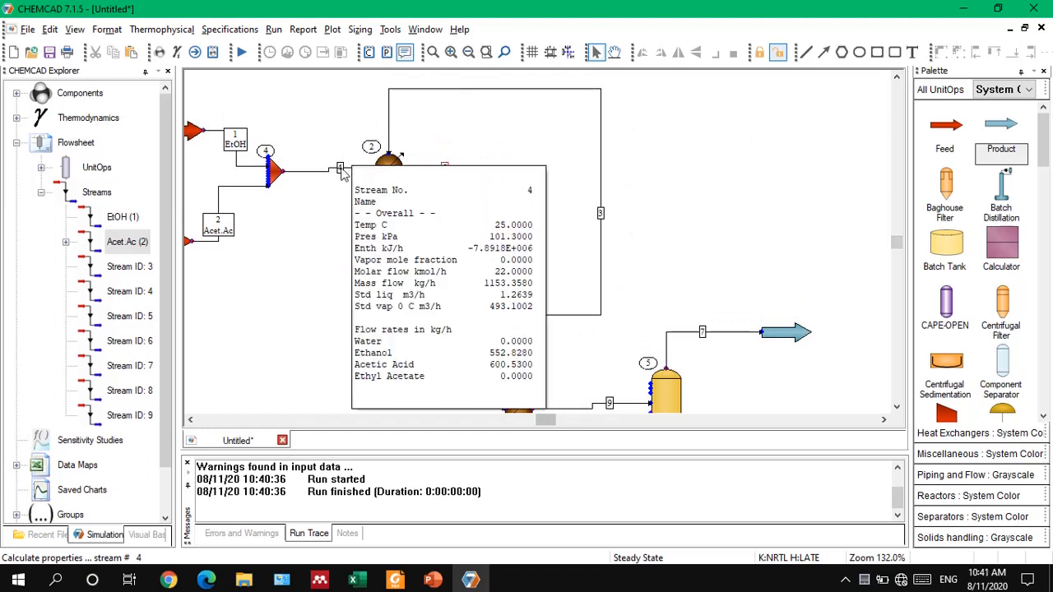
{"action": "mouse_move", "coordinate": [442, 172]}
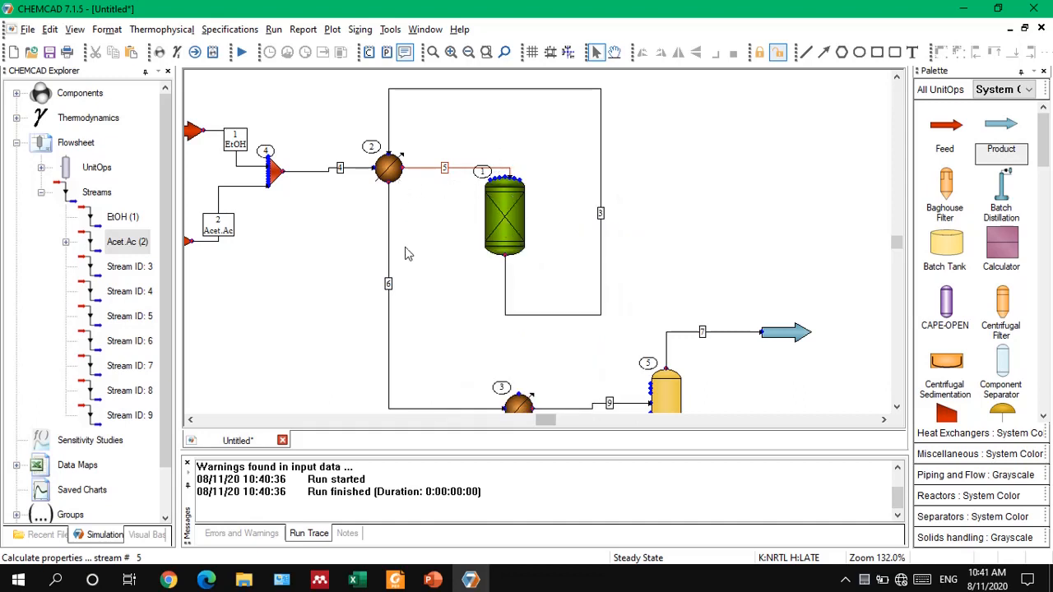
{"action": "left_click", "coordinate": [897, 406]}
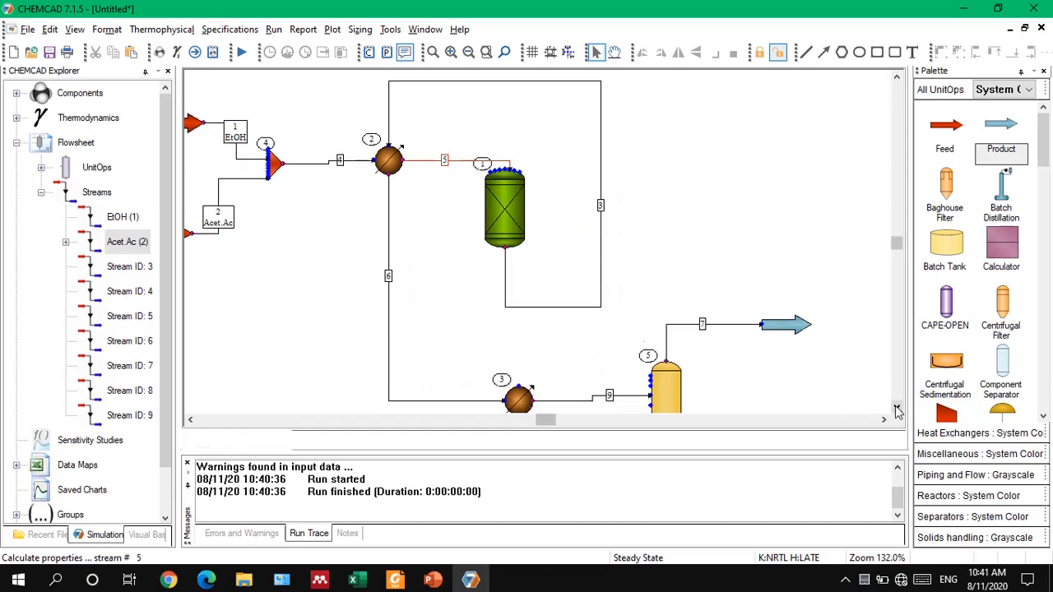
{"action": "mouse_move", "coordinate": [388, 247]}
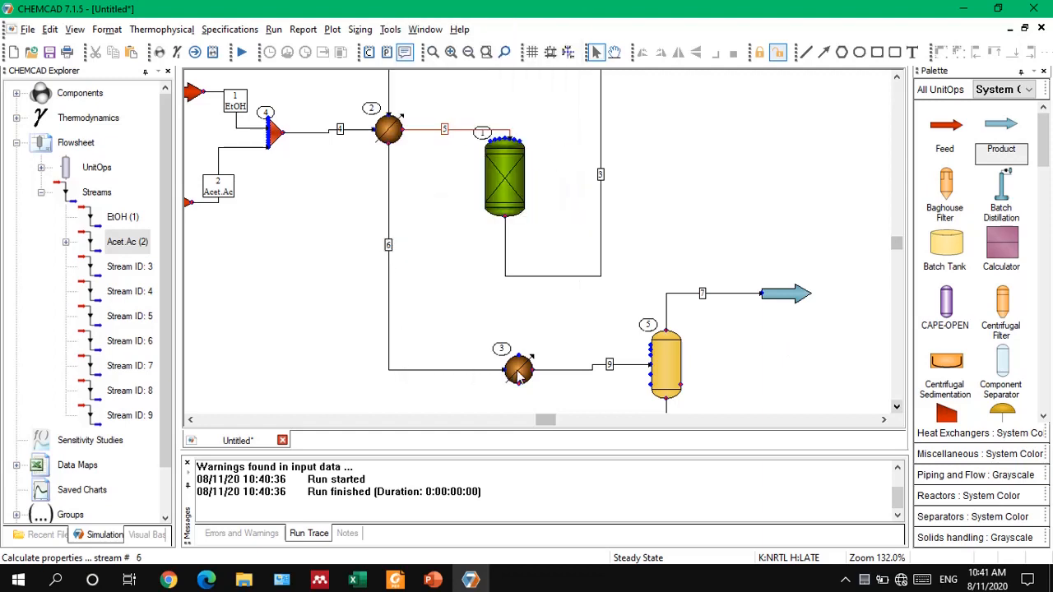
Step: Review the calculated heat duty of heat exchanger 3, leaving its specifications as they are
{"action": "double_click", "coordinate": [516, 372]}
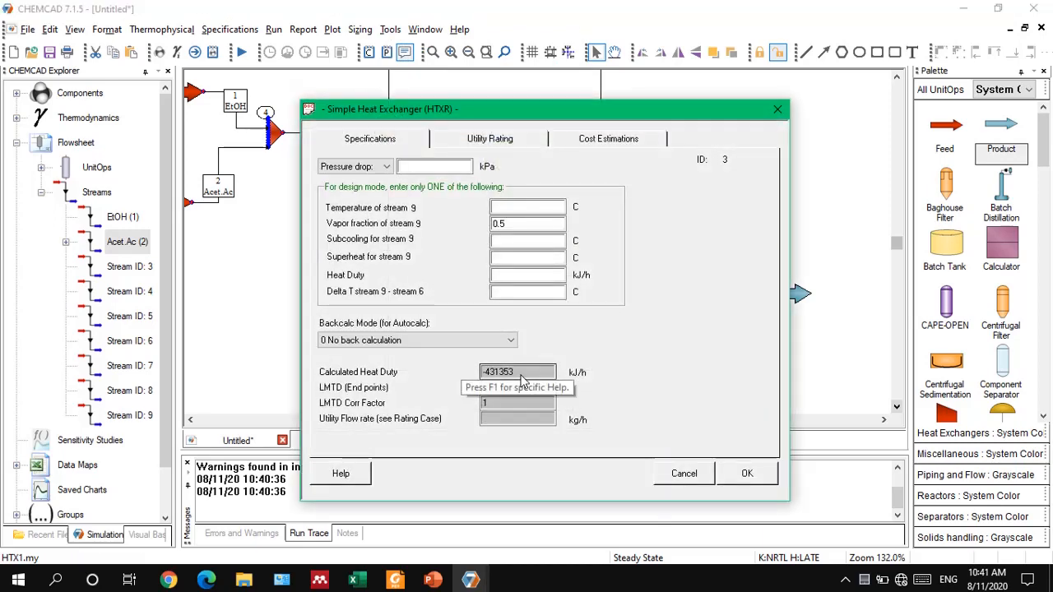
{"action": "left_click_drag", "start_coordinate": [523, 377], "coordinate": [461, 375]}
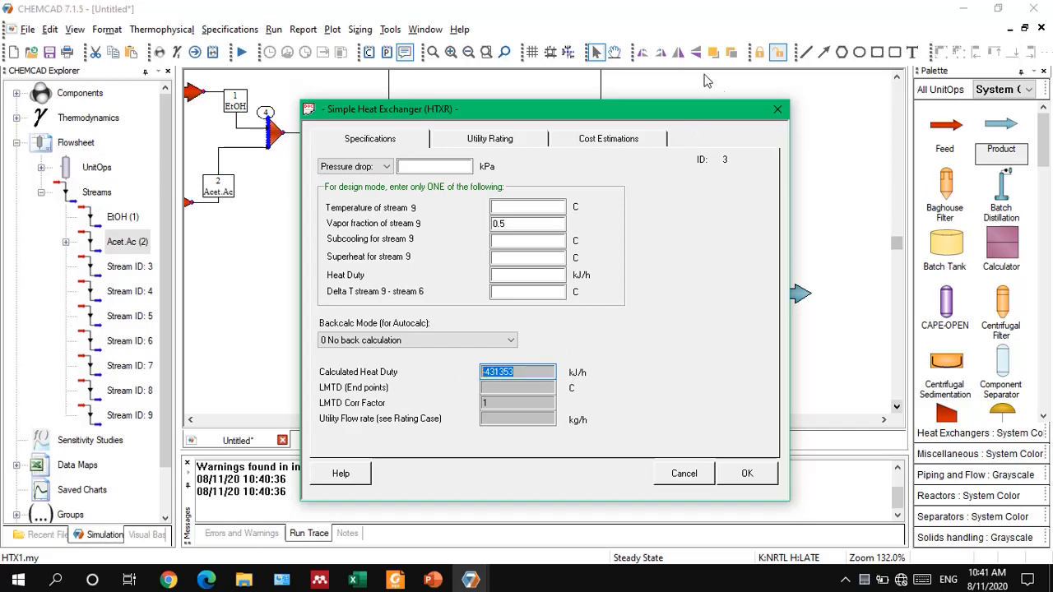
{"action": "left_click", "coordinate": [777, 109]}
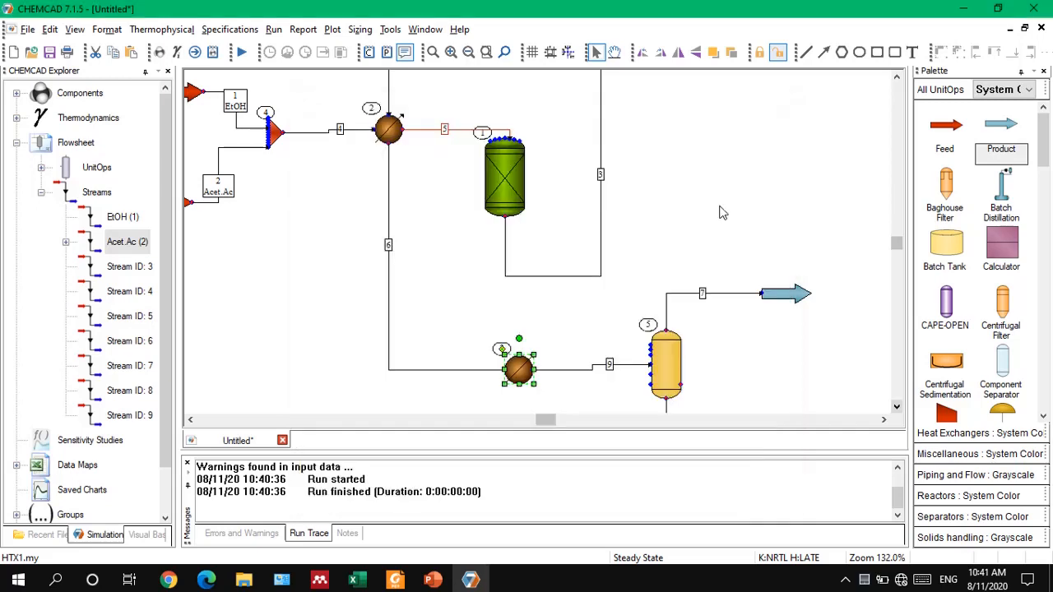
{"action": "left_click", "coordinate": [398, 250]}
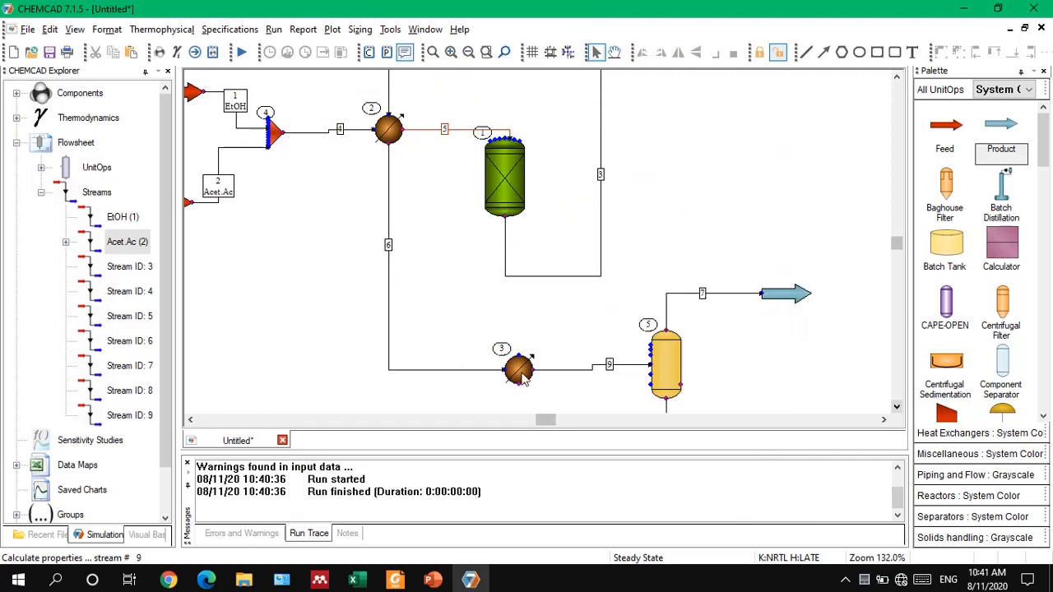
{"action": "double_click", "coordinate": [520, 374]}
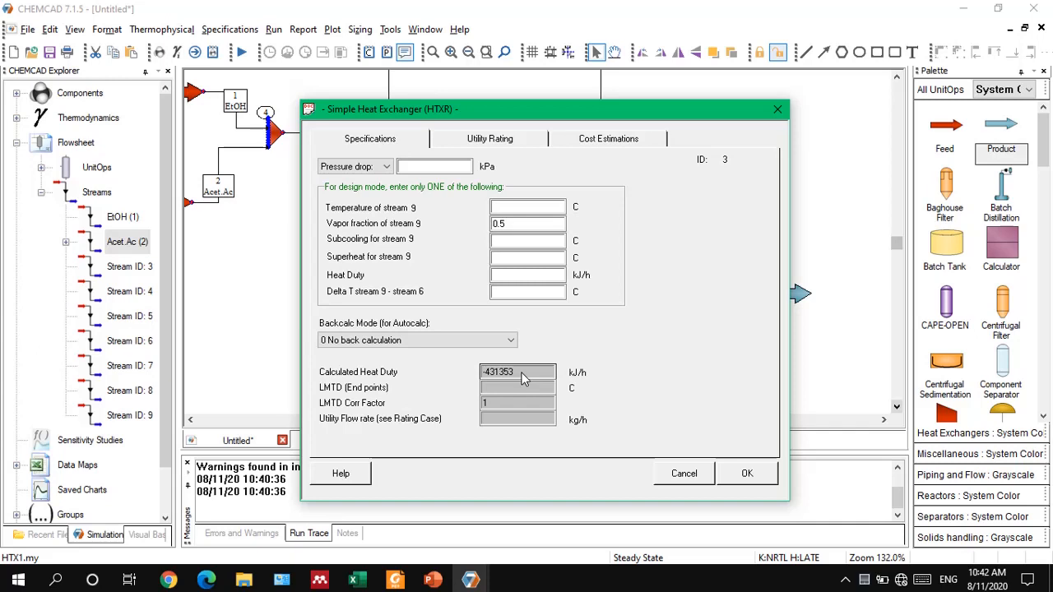
{"action": "left_click", "coordinate": [744, 475]}
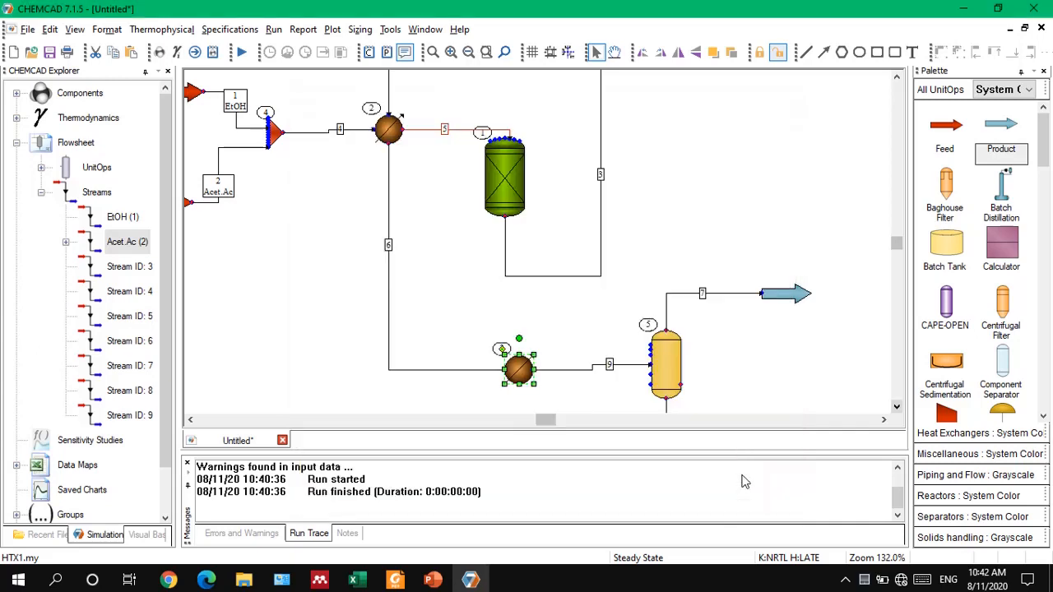
{"action": "left_click", "coordinate": [743, 384]}
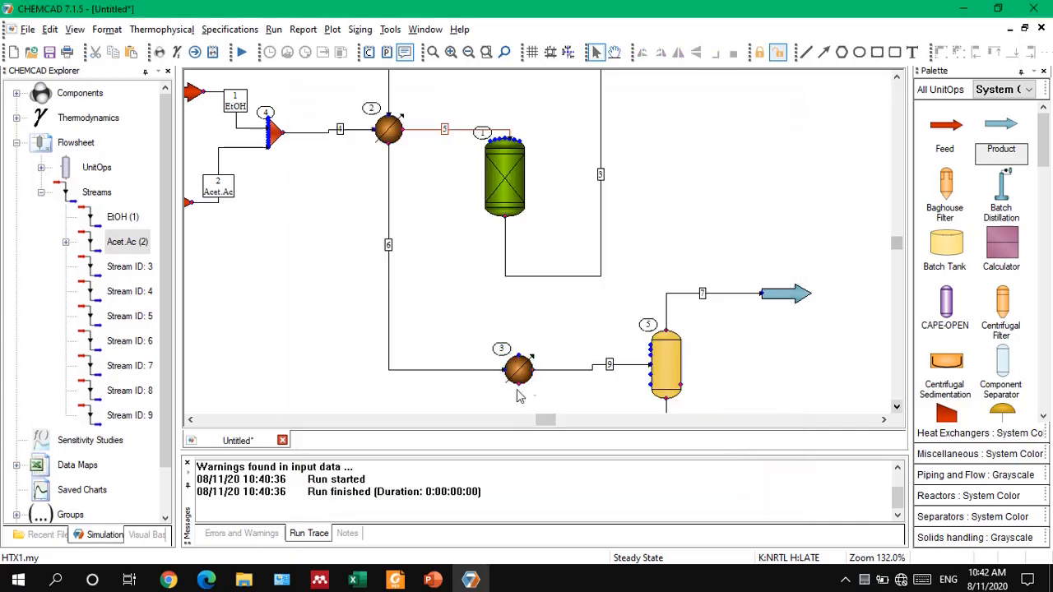
Step: Display the composition of the flash separator's vapor outlet, stream 7, in mole fractions and accept the stream data
{"action": "left_click", "coordinate": [897, 408]}
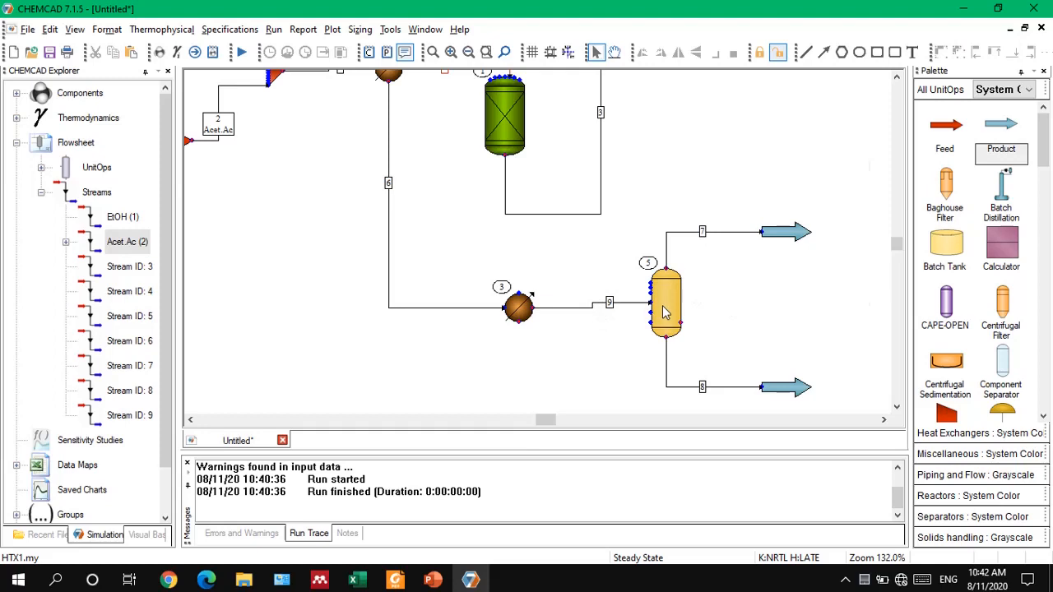
{"action": "mouse_move", "coordinate": [664, 311]}
{"action": "double_click", "coordinate": [706, 233]}
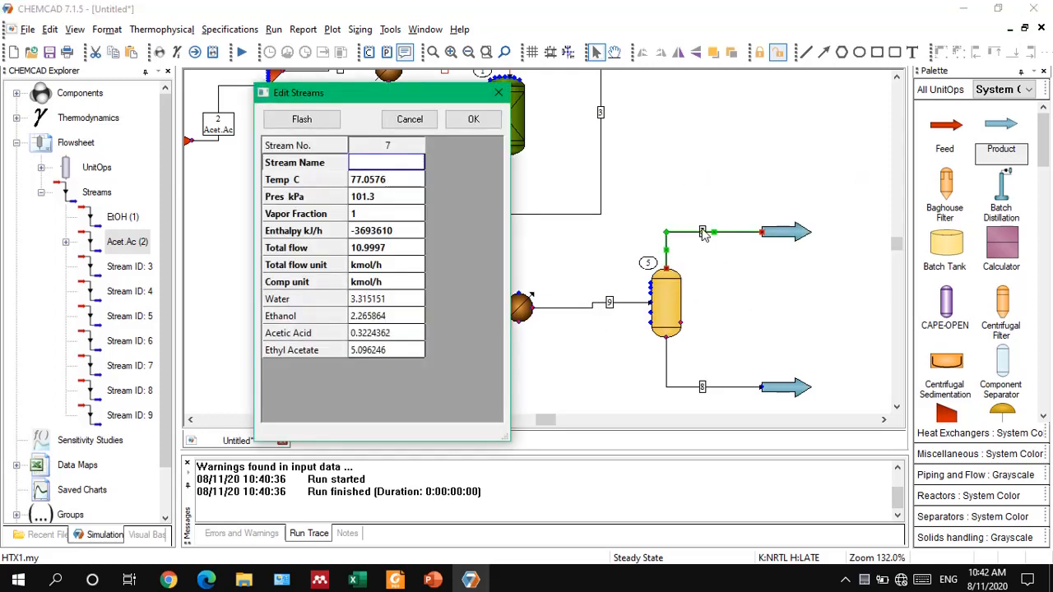
{"action": "left_click", "coordinate": [401, 284]}
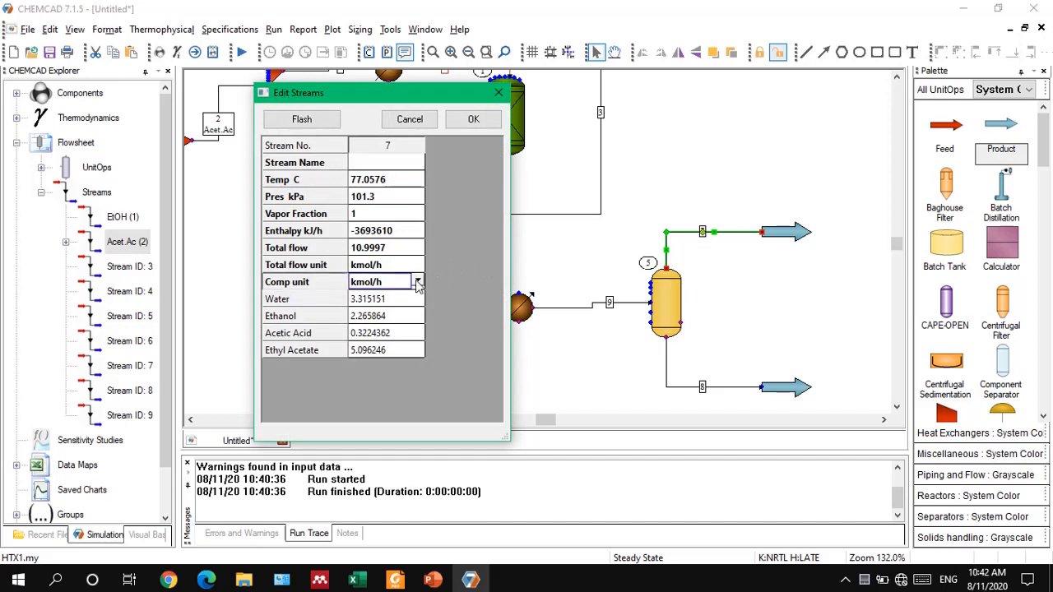
{"action": "left_click", "coordinate": [417, 283]}
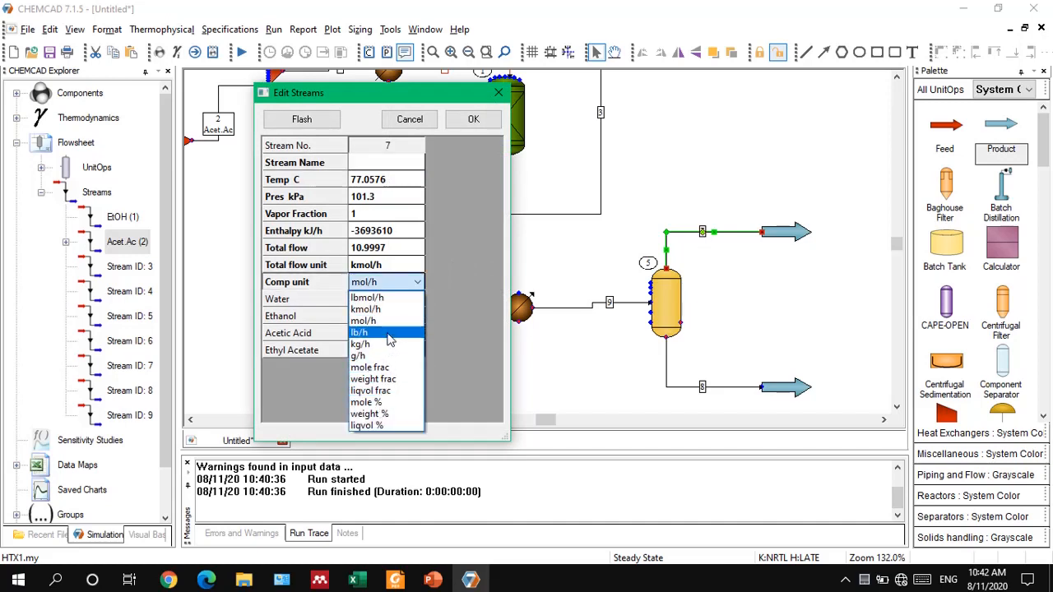
{"action": "left_click", "coordinate": [390, 368]}
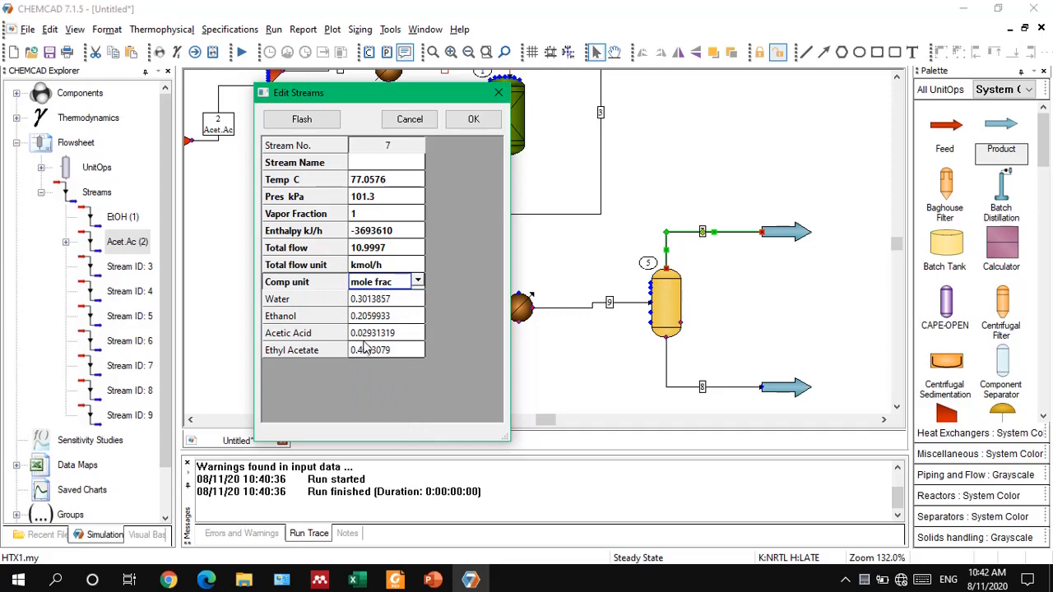
{"action": "left_click", "coordinate": [480, 120]}
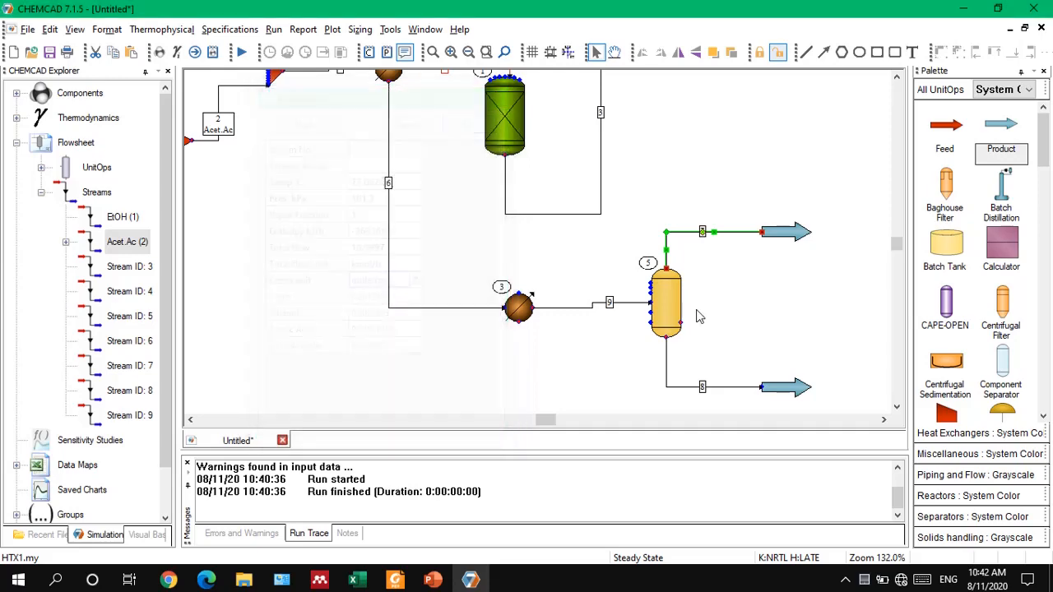
Step: Display the composition of the flash separator's liquid outlet, stream 8, in mole fractions and accept the stream data
{"action": "double_click", "coordinate": [776, 387]}
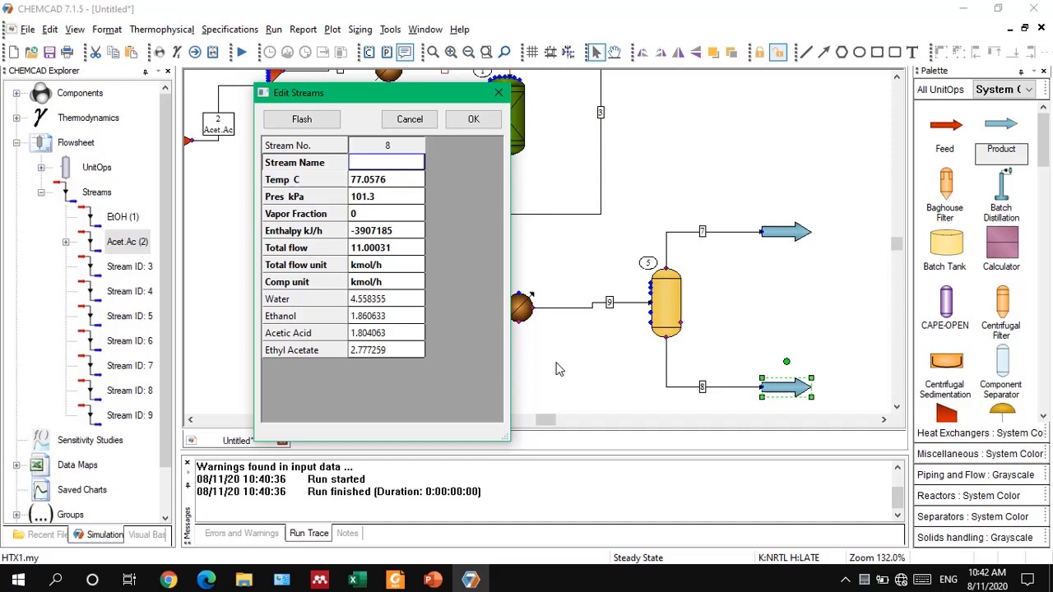
{"action": "left_click", "coordinate": [387, 282]}
{"action": "left_click", "coordinate": [417, 282]}
{"action": "left_click", "coordinate": [388, 367]}
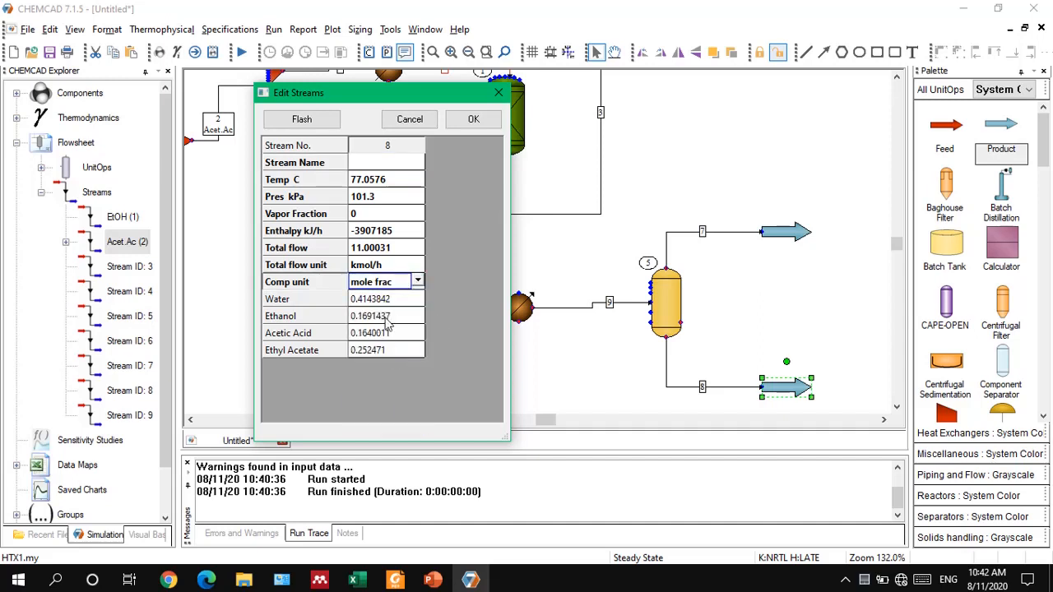
{"action": "left_click", "coordinate": [473, 119]}
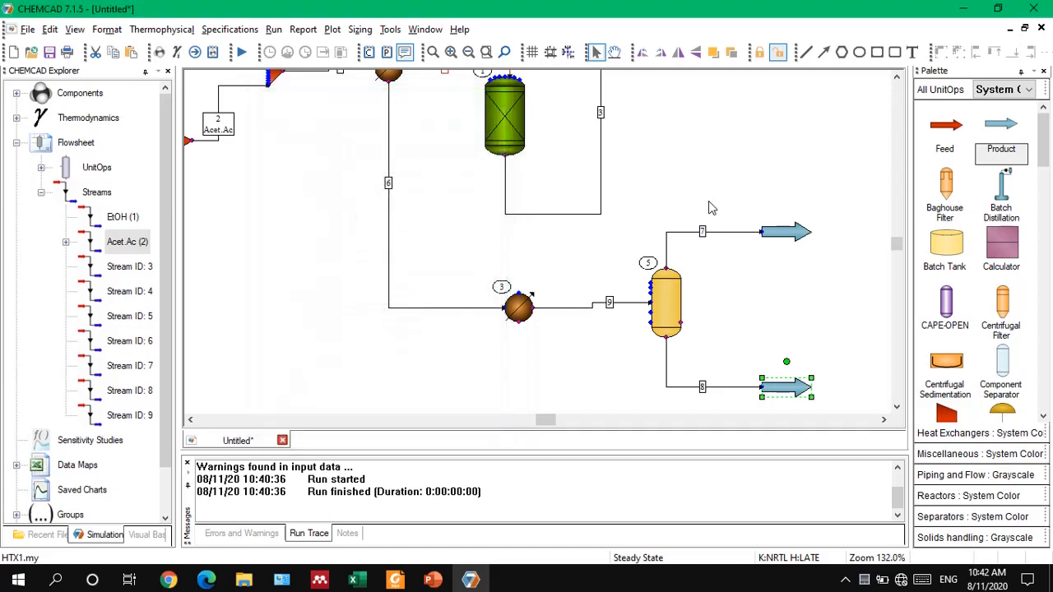
{"action": "left_click", "coordinate": [897, 77]}
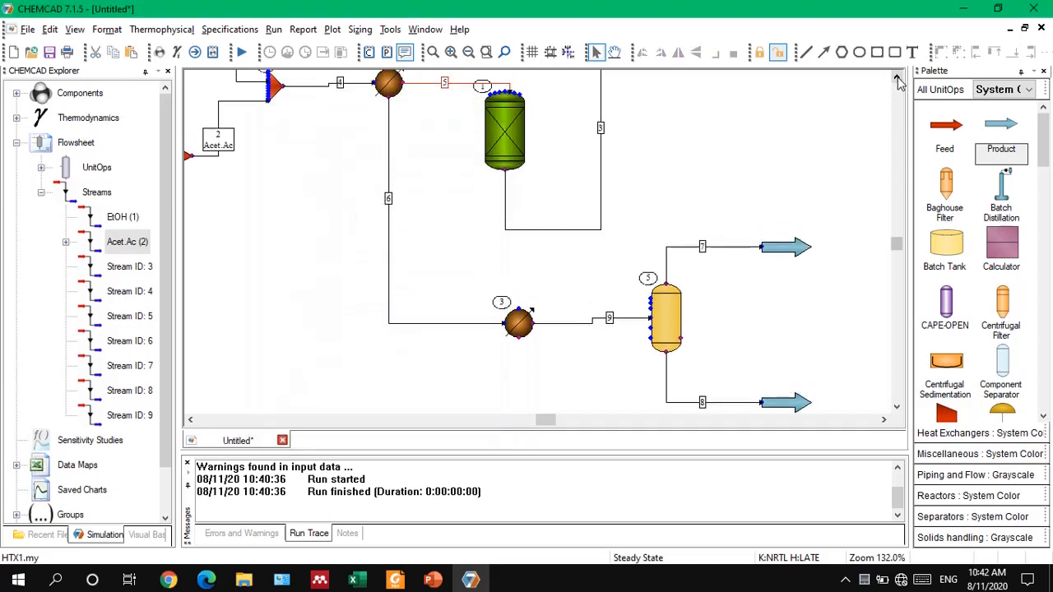
{"action": "left_click", "coordinate": [897, 77]}
{"action": "left_click", "coordinate": [897, 406]}
{"action": "left_click", "coordinate": [896, 407]}
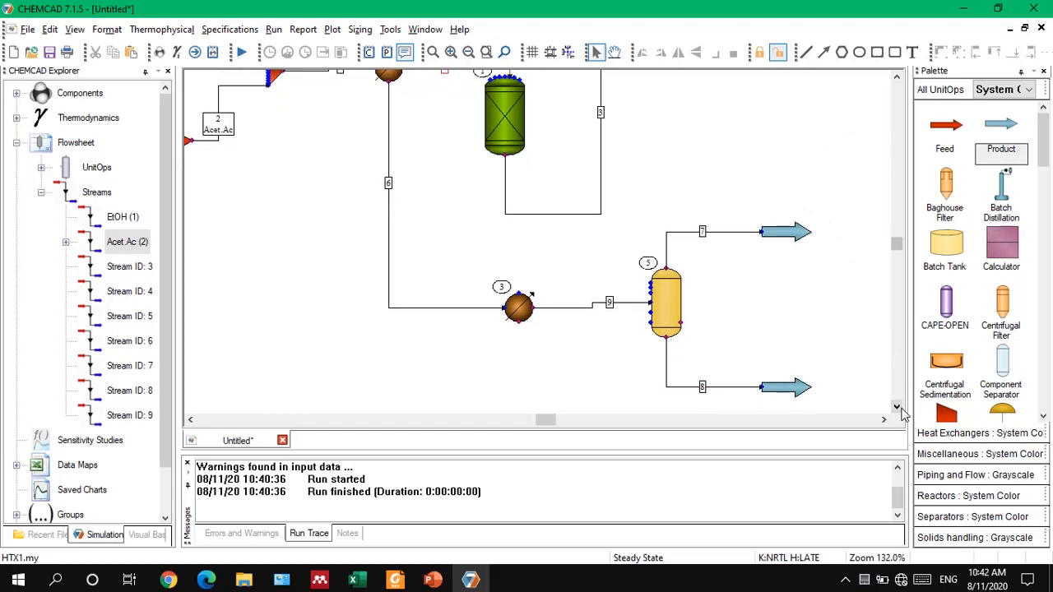
{"action": "left_click", "coordinate": [884, 419]}
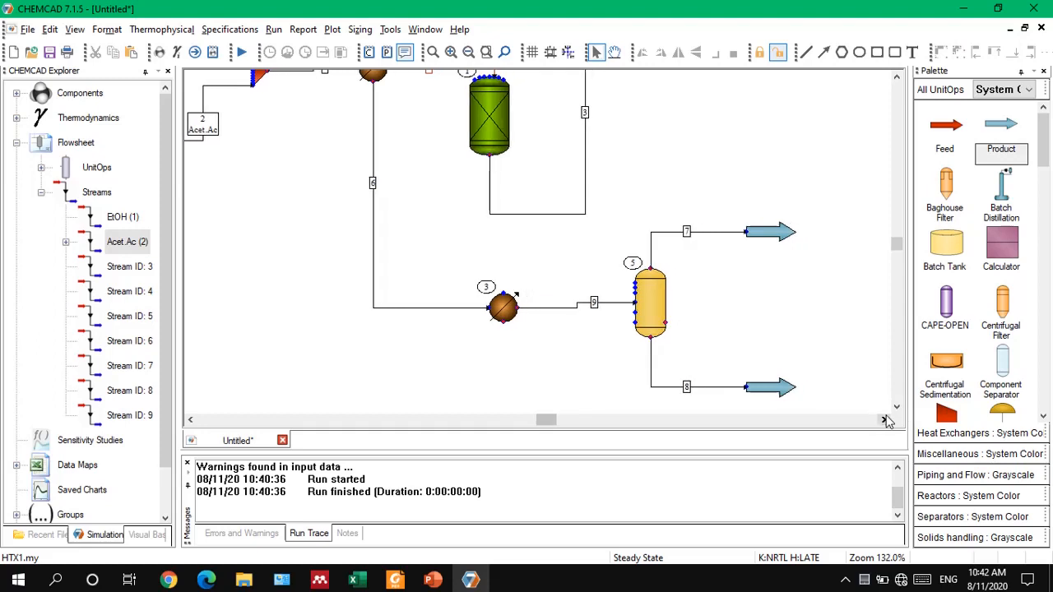
{"action": "left_click", "coordinate": [884, 420]}
{"action": "left_click", "coordinate": [884, 419]}
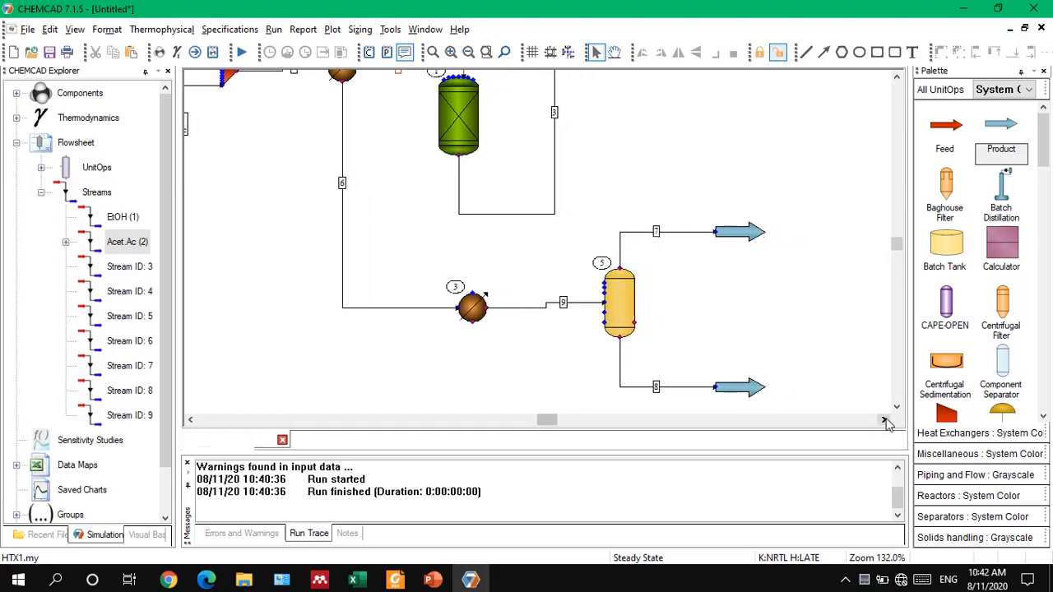
{"action": "left_click", "coordinate": [884, 419]}
{"action": "left_click", "coordinate": [884, 419]}
{"action": "left_click", "coordinate": [884, 419]}
{"action": "left_click", "coordinate": [884, 419]}
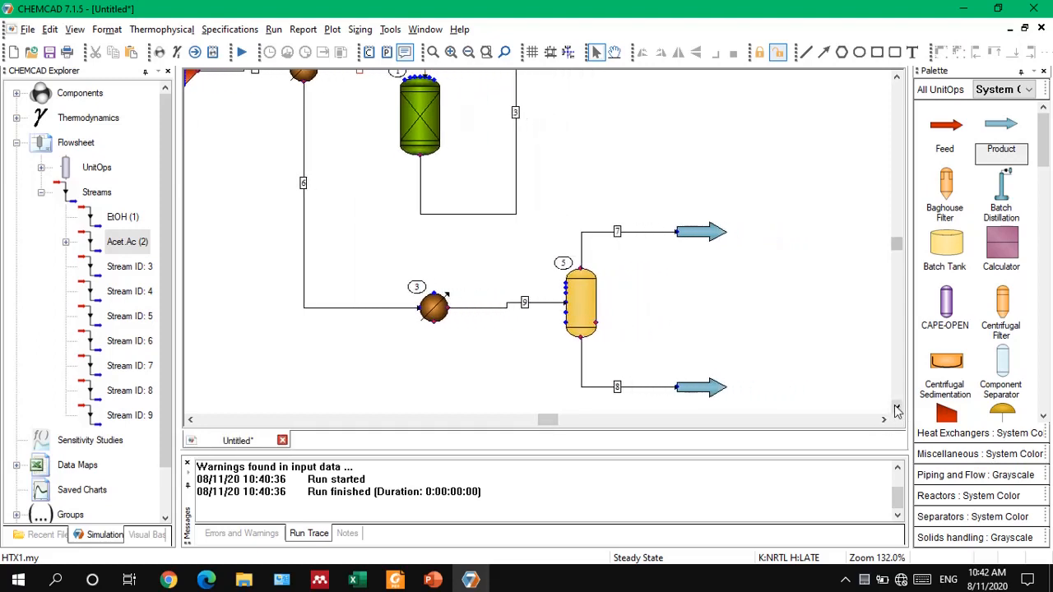
{"action": "scroll", "coordinate": [648, 181], "scroll_direction": "down", "scroll_amount": 2}
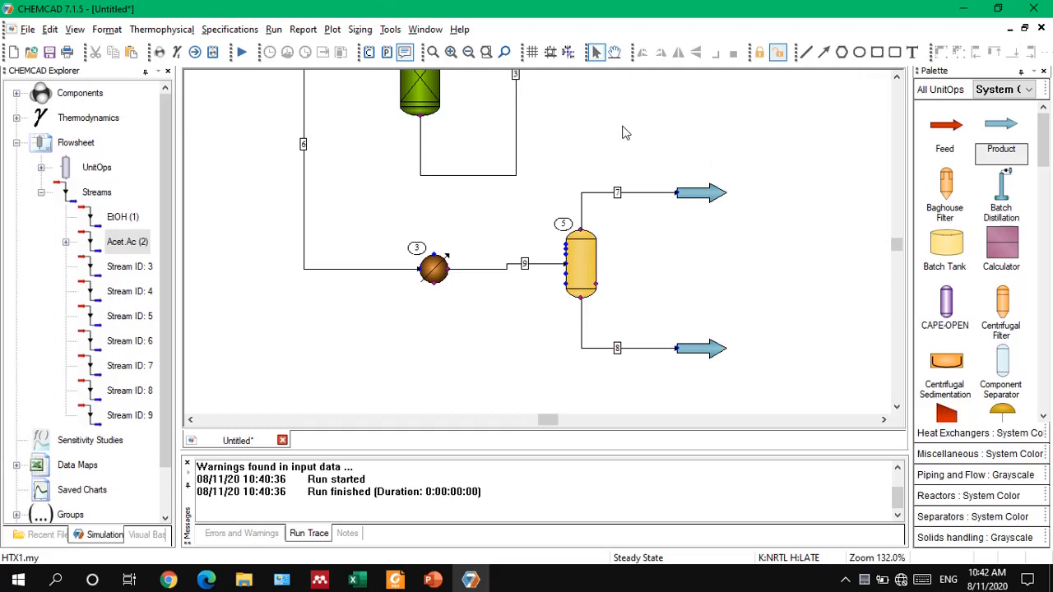
Step: Start a constant-pressure TPXY plot with ethanol as first and ethyl acetate as second component, at 101.3 kPa
{"action": "left_click", "coordinate": [332, 33]}
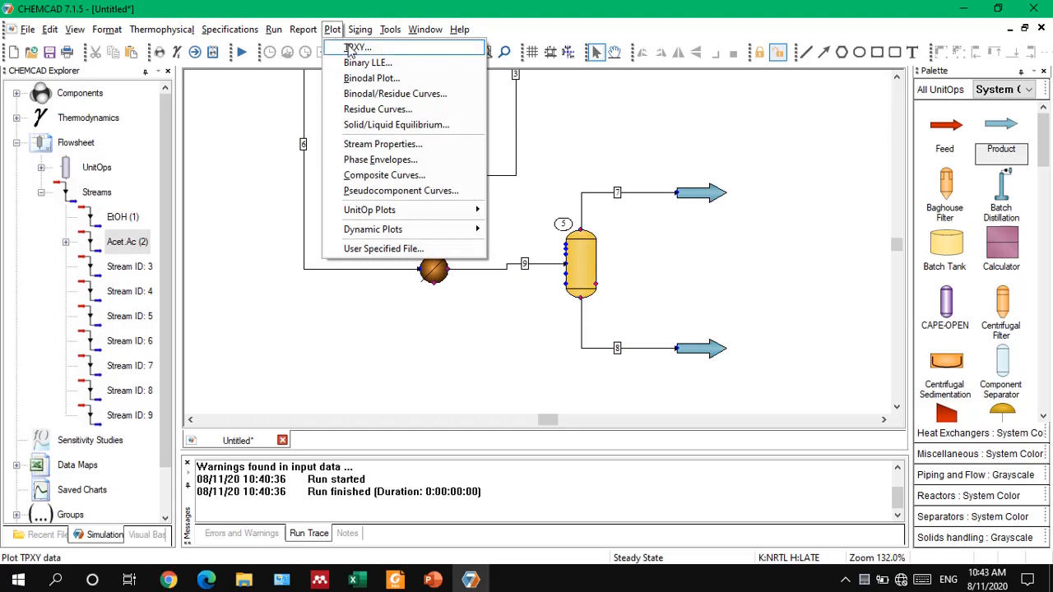
{"action": "left_click", "coordinate": [351, 50]}
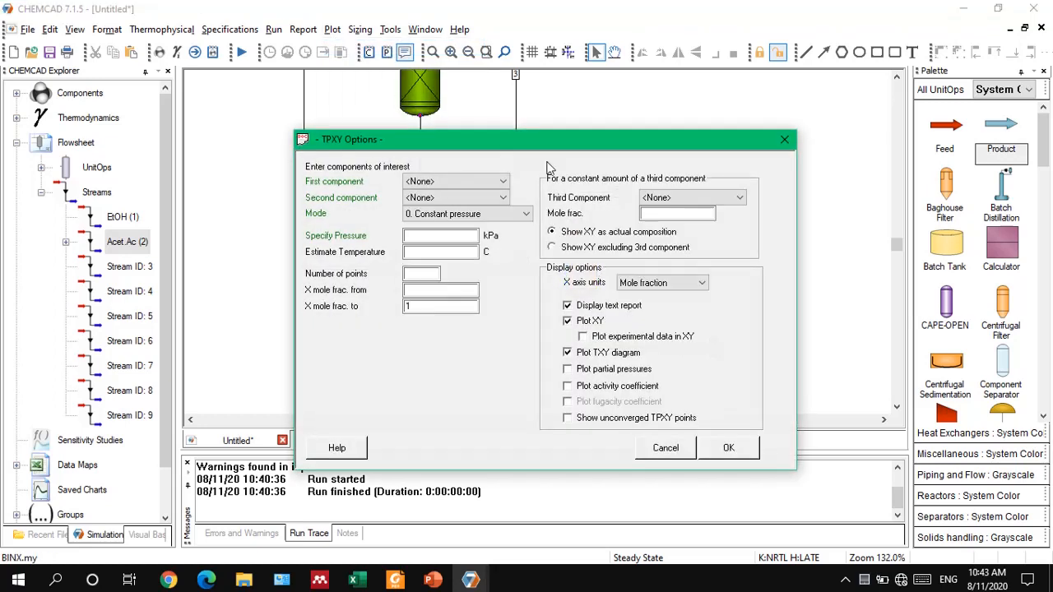
{"action": "left_click", "coordinate": [498, 181]}
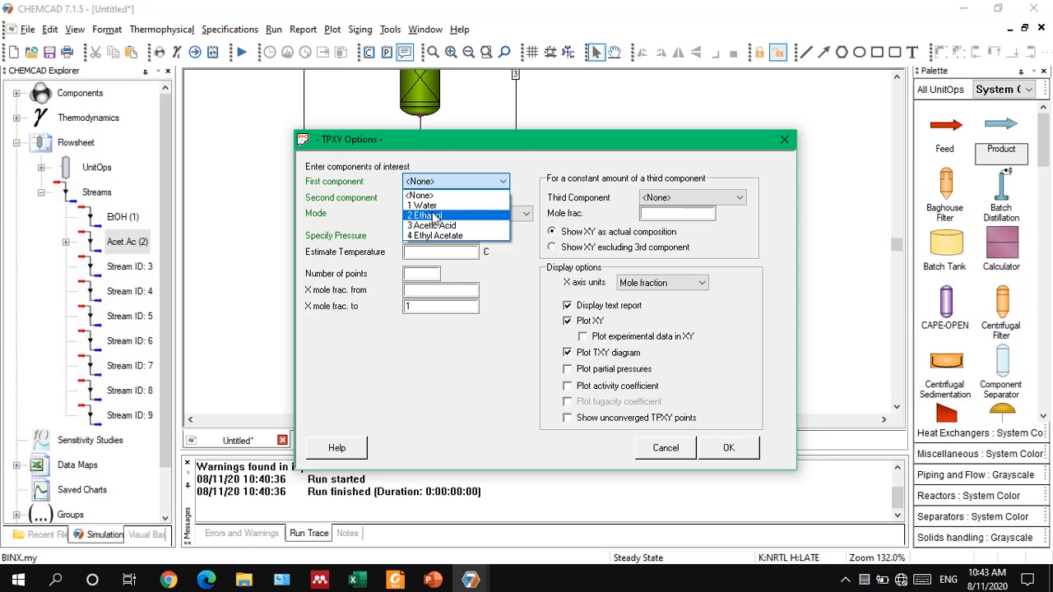
{"action": "left_click", "coordinate": [434, 215]}
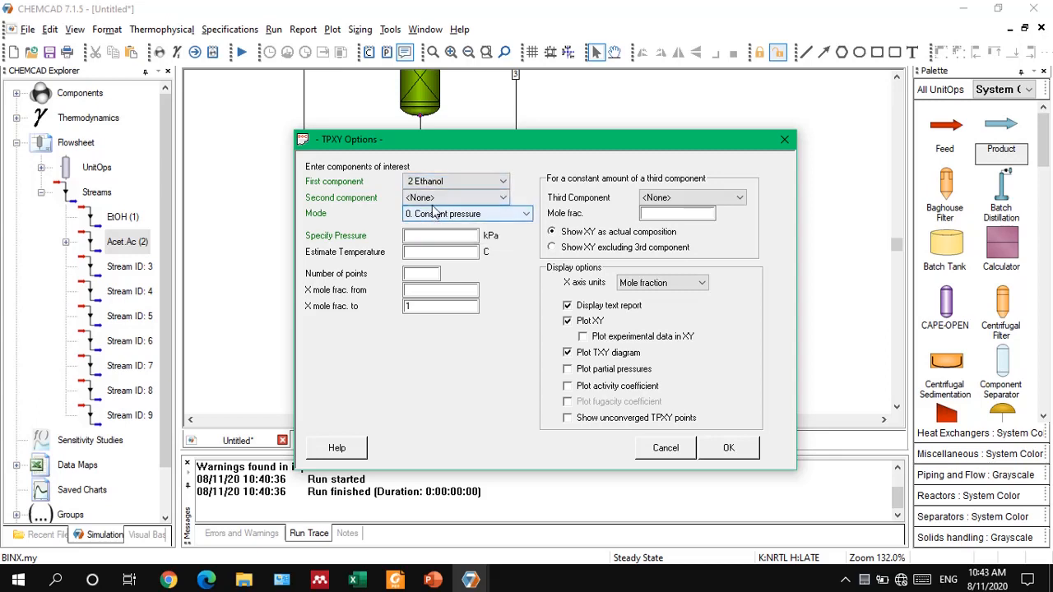
{"action": "left_click", "coordinate": [485, 197]}
{"action": "left_click", "coordinate": [428, 252]}
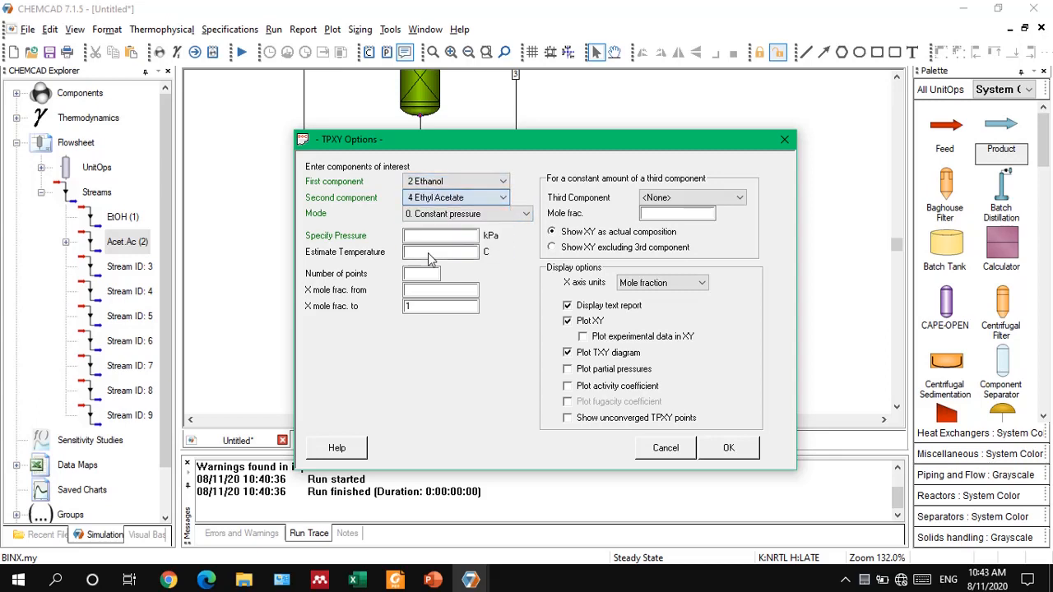
{"action": "left_click", "coordinate": [443, 238]}
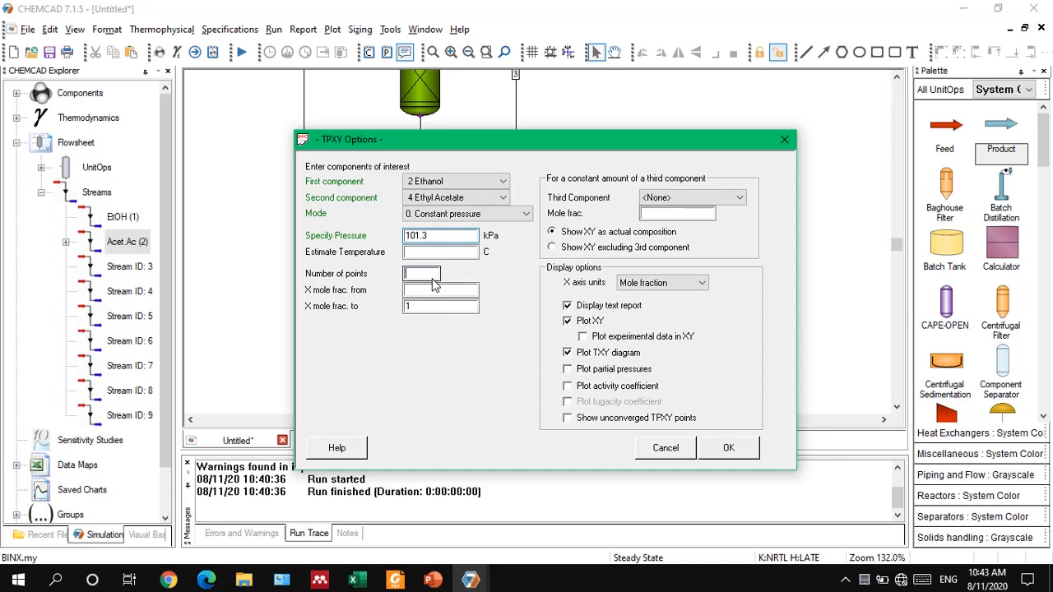
Step: Set the number of points to 30, disable the text report and the XY plot, and generate the TXY diagram
{"action": "left_click", "coordinate": [432, 277]}
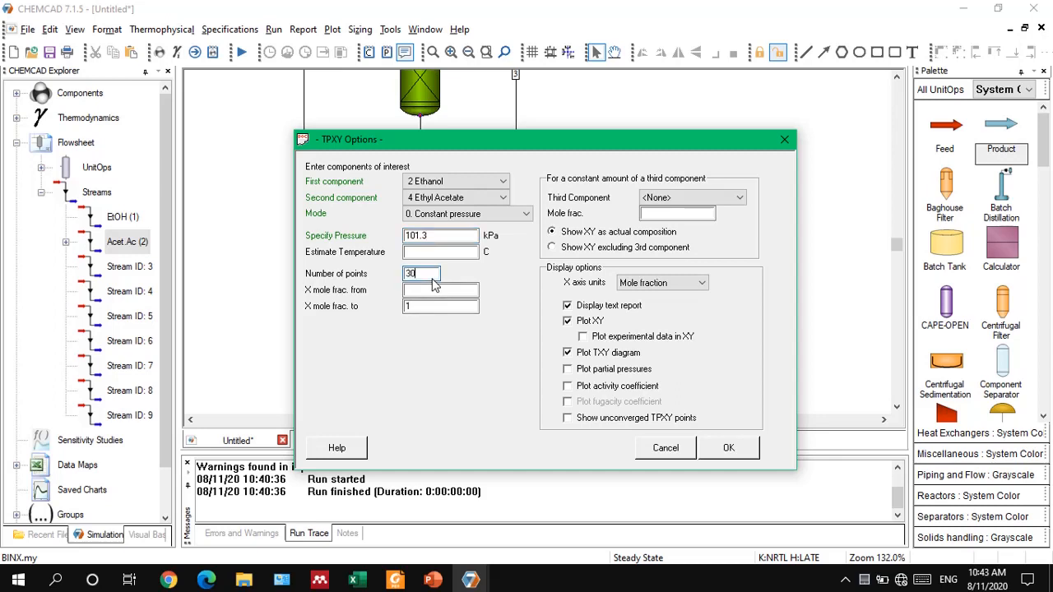
{"action": "left_click", "coordinate": [568, 308]}
{"action": "left_click", "coordinate": [569, 324]}
{"action": "left_click", "coordinate": [728, 448]}
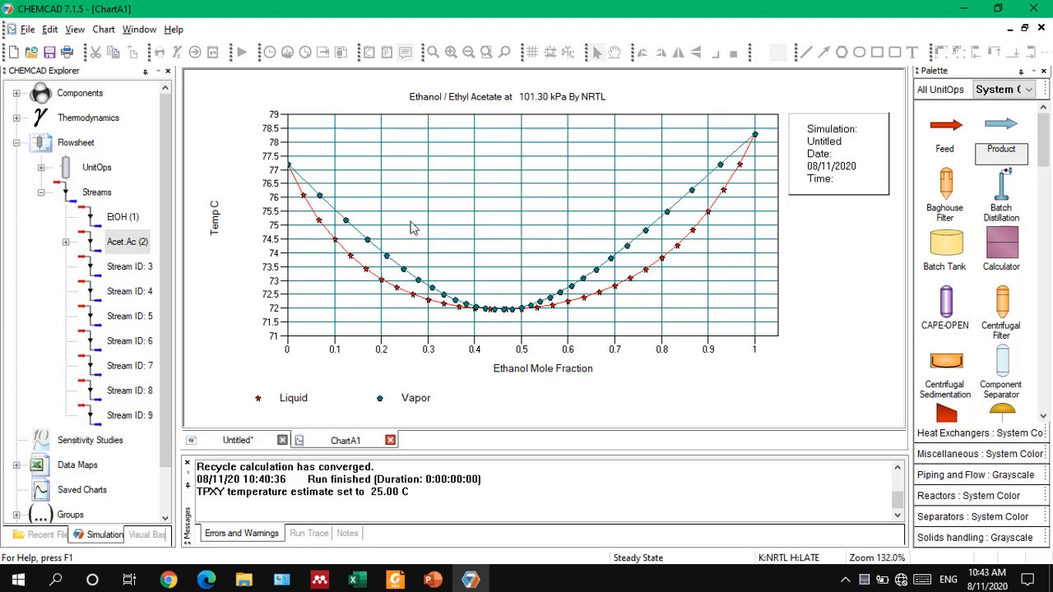
Step: Generate a second TXY diagram from the flowsheet, with ethanol as first and water as second component
{"action": "left_click", "coordinate": [234, 441]}
{"action": "left_click", "coordinate": [332, 28]}
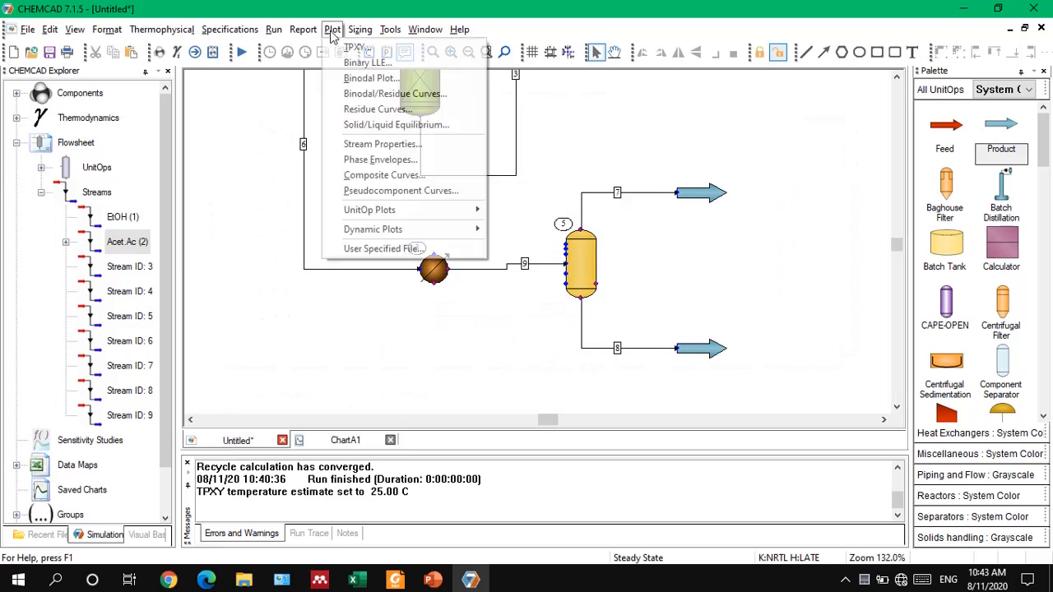
{"action": "left_click", "coordinate": [368, 47]}
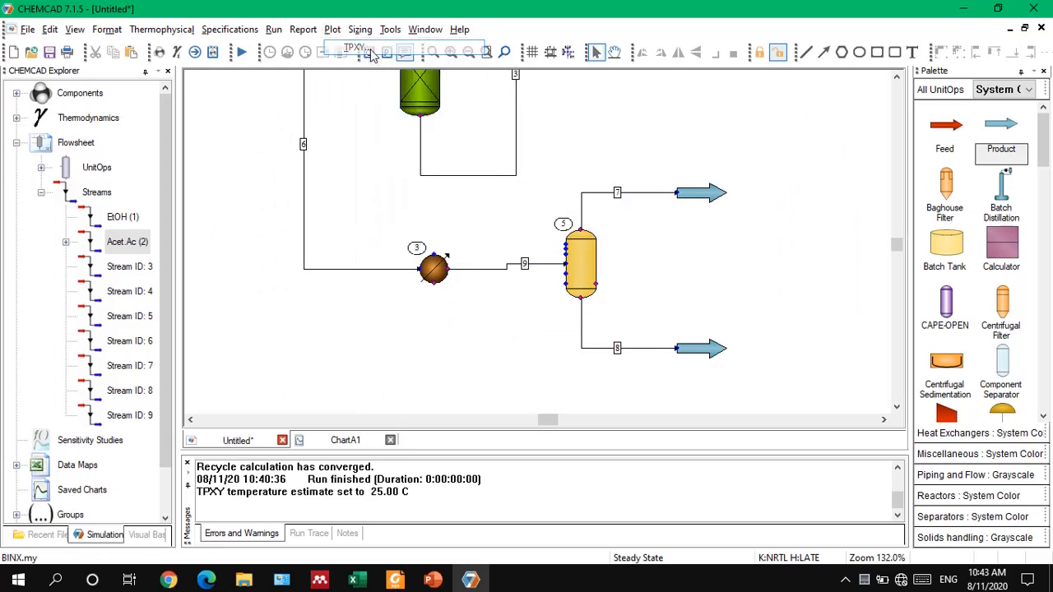
{"action": "left_click", "coordinate": [448, 198]}
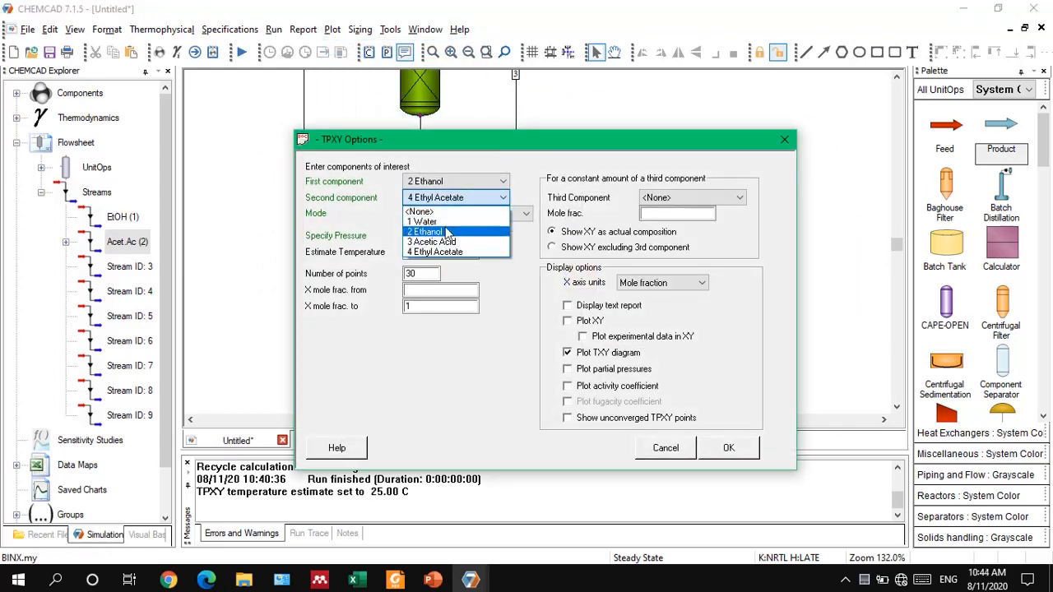
{"action": "left_click", "coordinate": [424, 221]}
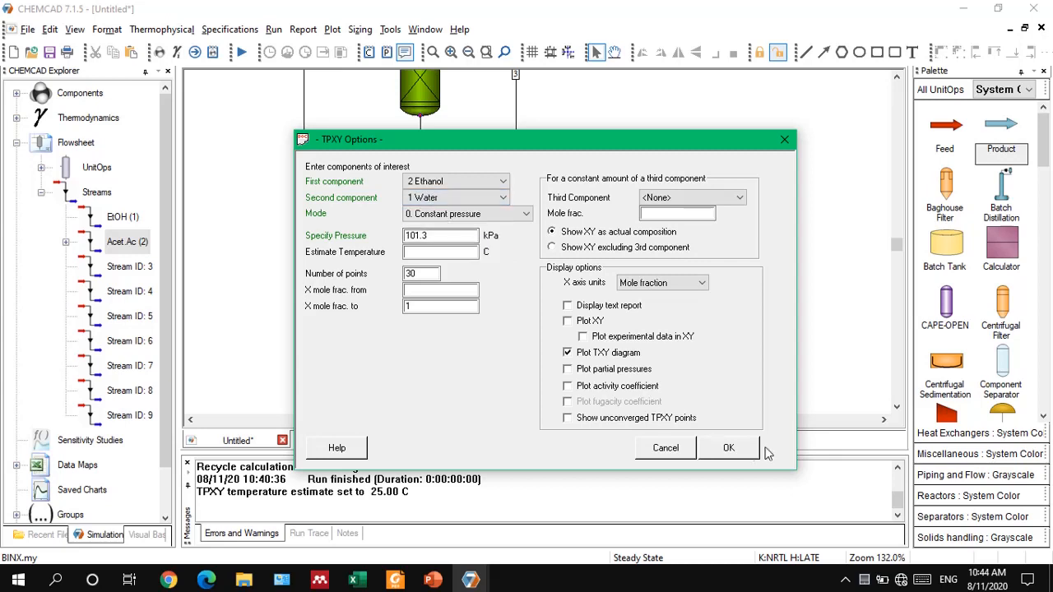
{"action": "left_click", "coordinate": [728, 448]}
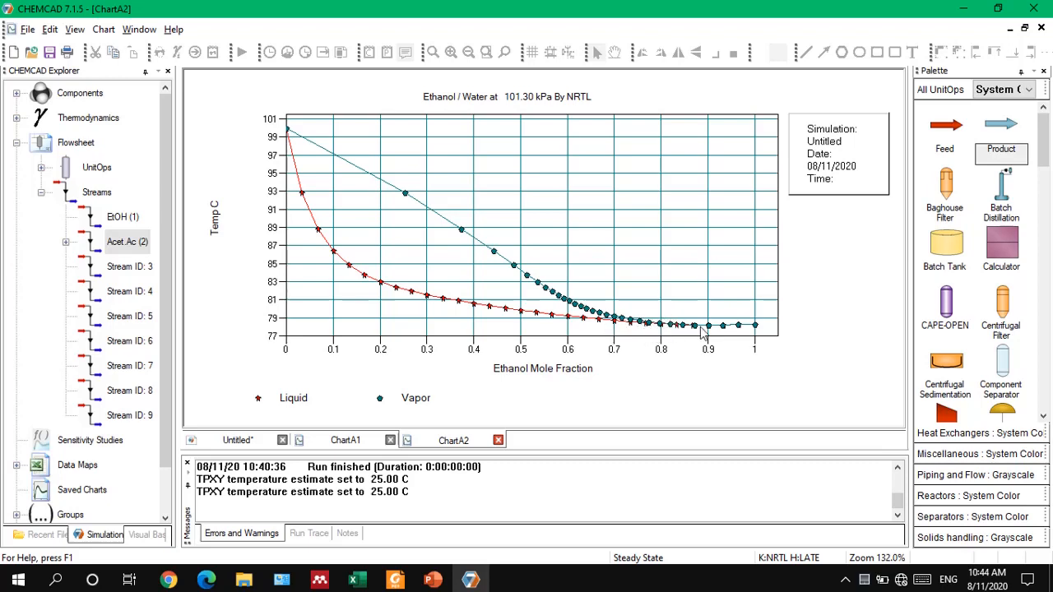
Step: Plot a residue curve map from the flowsheet with ethanol, water and ethyl acetate as first, second and third components
{"action": "left_click", "coordinate": [249, 440]}
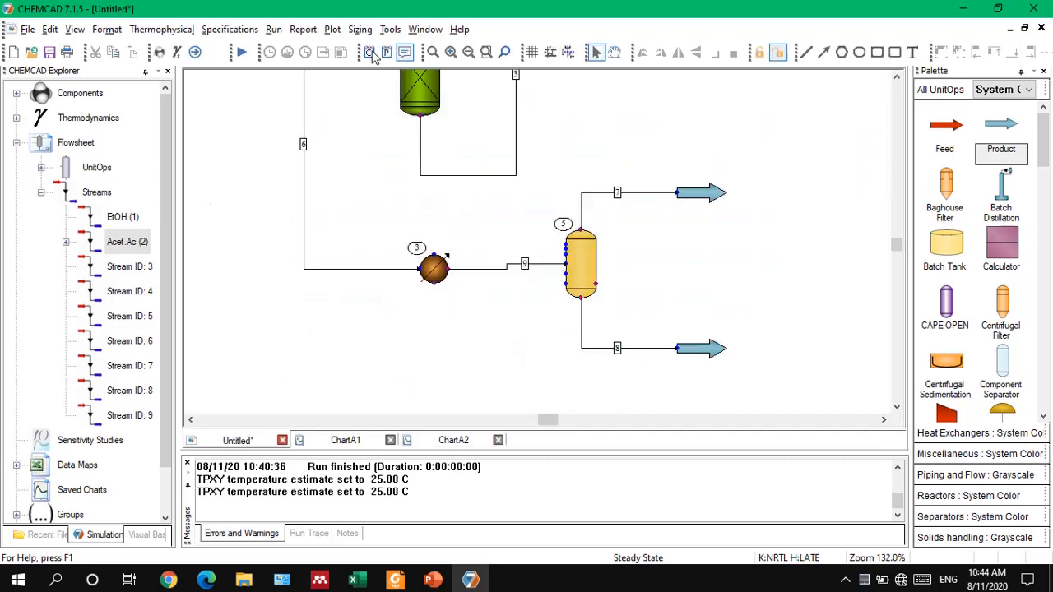
{"action": "left_click", "coordinate": [331, 31]}
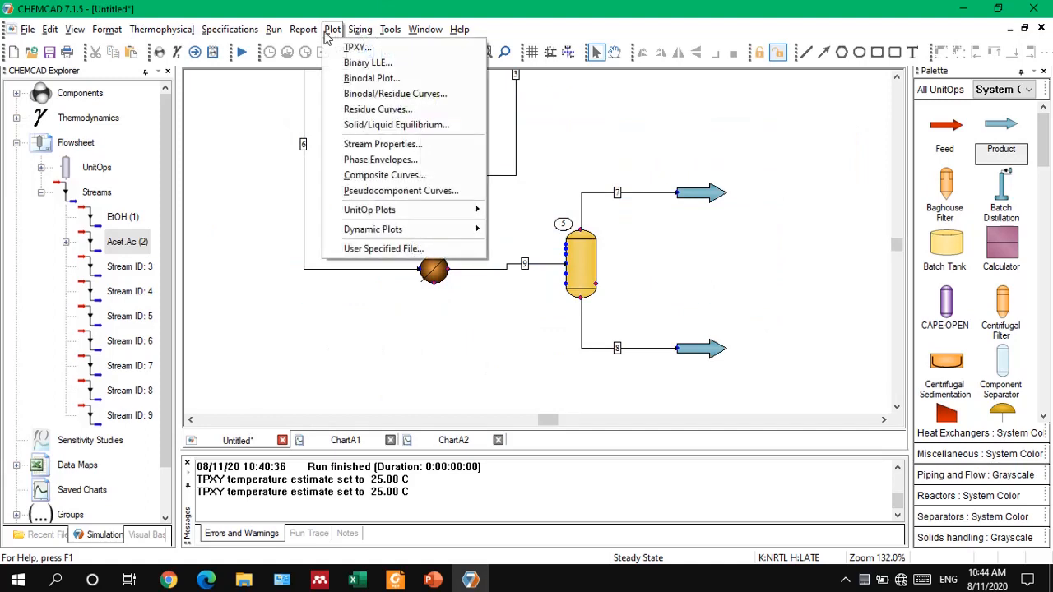
{"action": "left_click", "coordinate": [363, 113]}
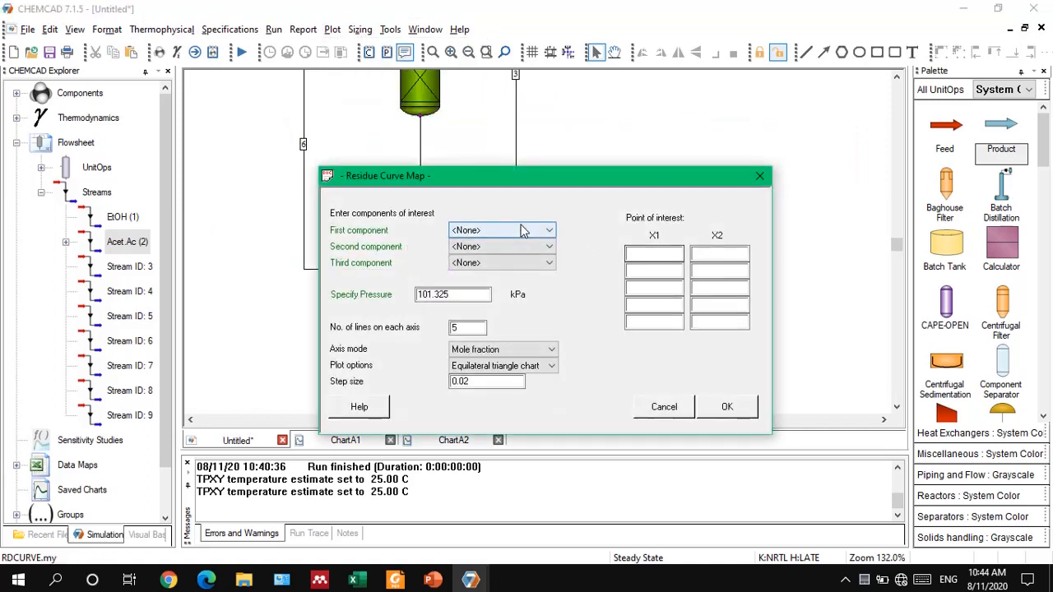
{"action": "left_click", "coordinate": [521, 230]}
{"action": "left_click", "coordinate": [472, 264]}
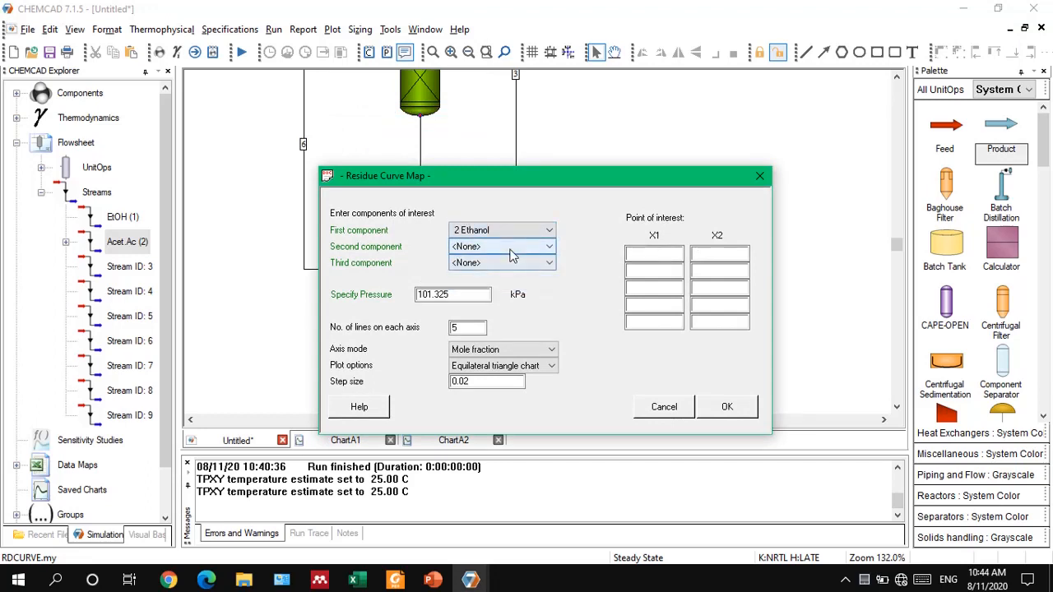
{"action": "left_click", "coordinate": [504, 247]}
{"action": "left_click", "coordinate": [508, 270]}
{"action": "left_click", "coordinate": [502, 264]}
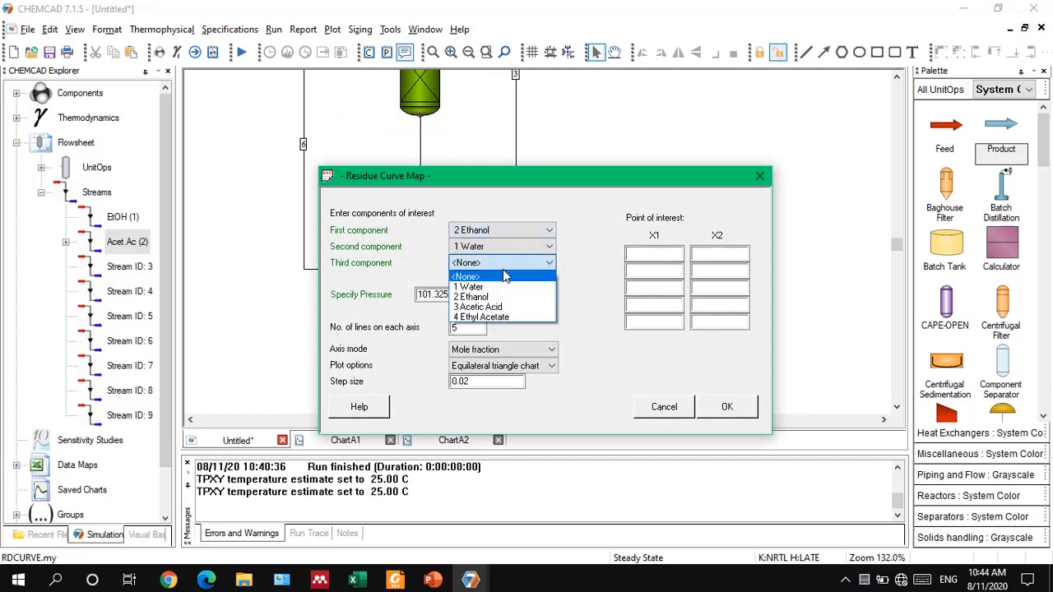
{"action": "left_click", "coordinate": [485, 318]}
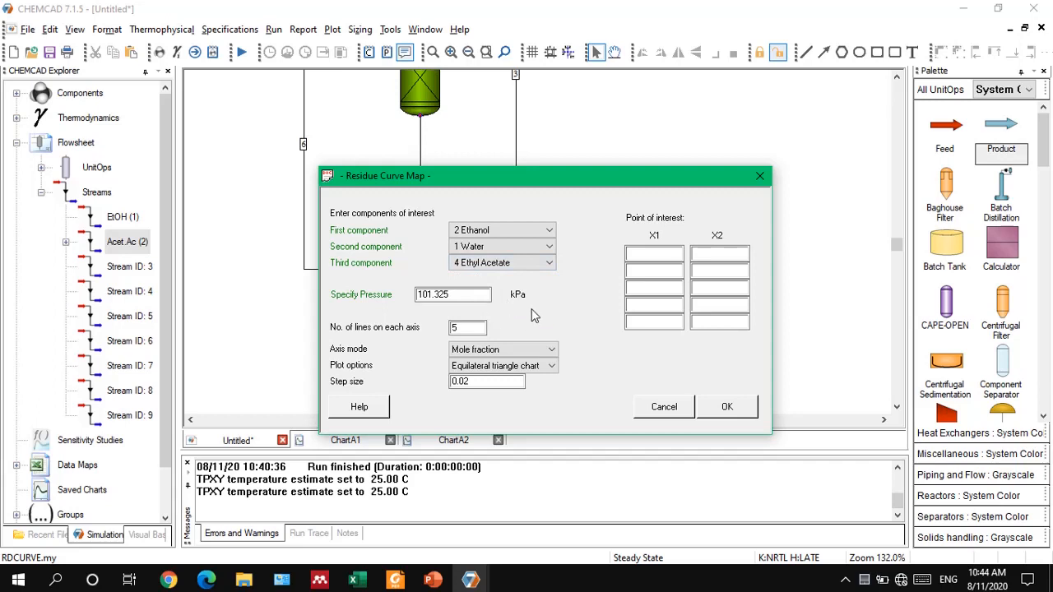
{"action": "left_click", "coordinate": [729, 407]}
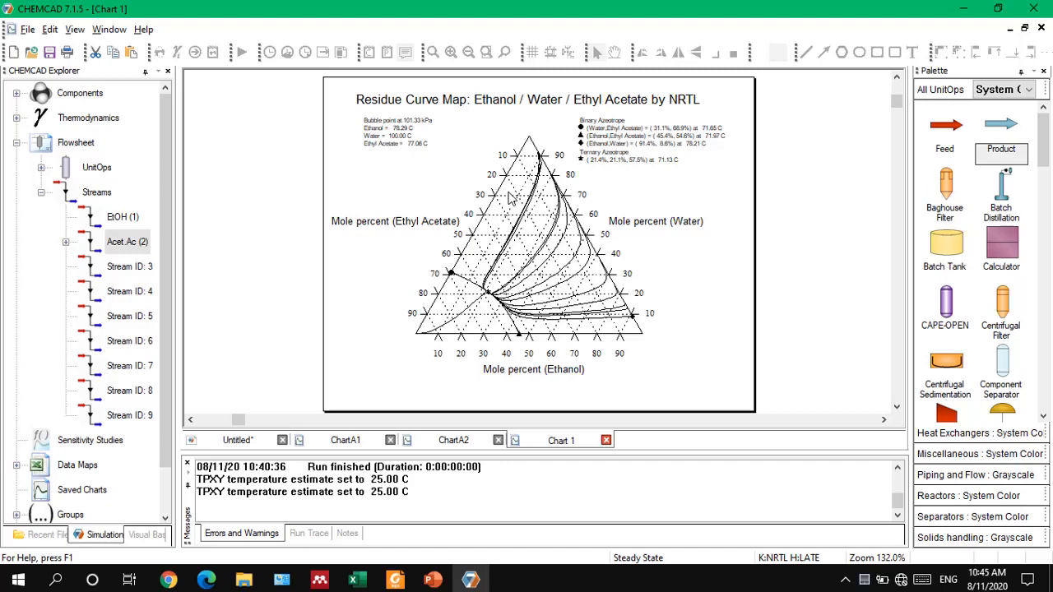
Step: Return to the flowsheet and view the whole process from the feeds to the separator's product streams
{"action": "left_click", "coordinate": [237, 440]}
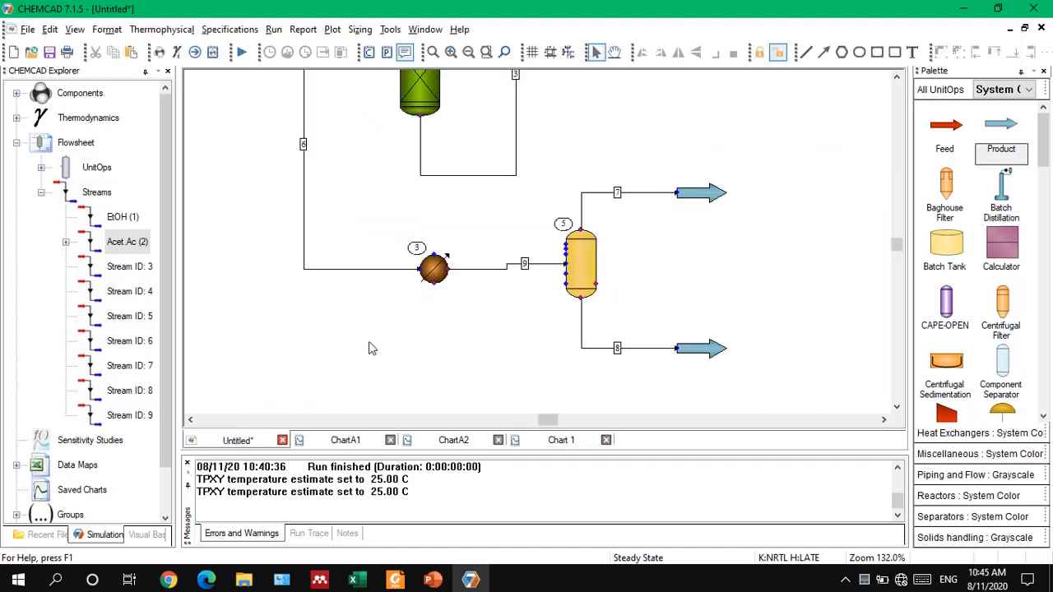
{"action": "scroll", "coordinate": [645, 263], "scroll_direction": "down", "scroll_amount": 5}
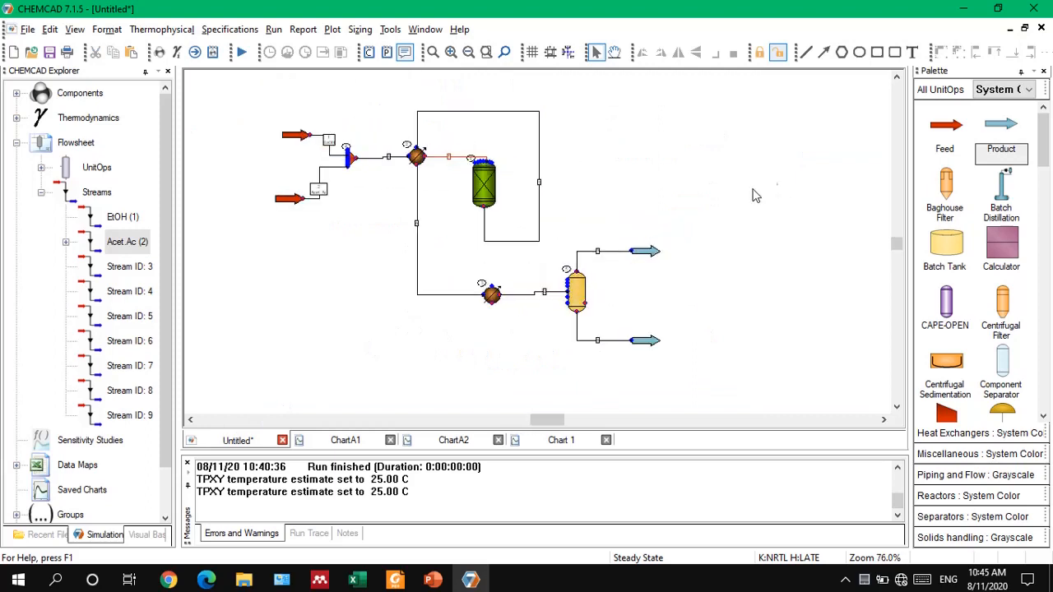
{"action": "left_click", "coordinate": [896, 76]}
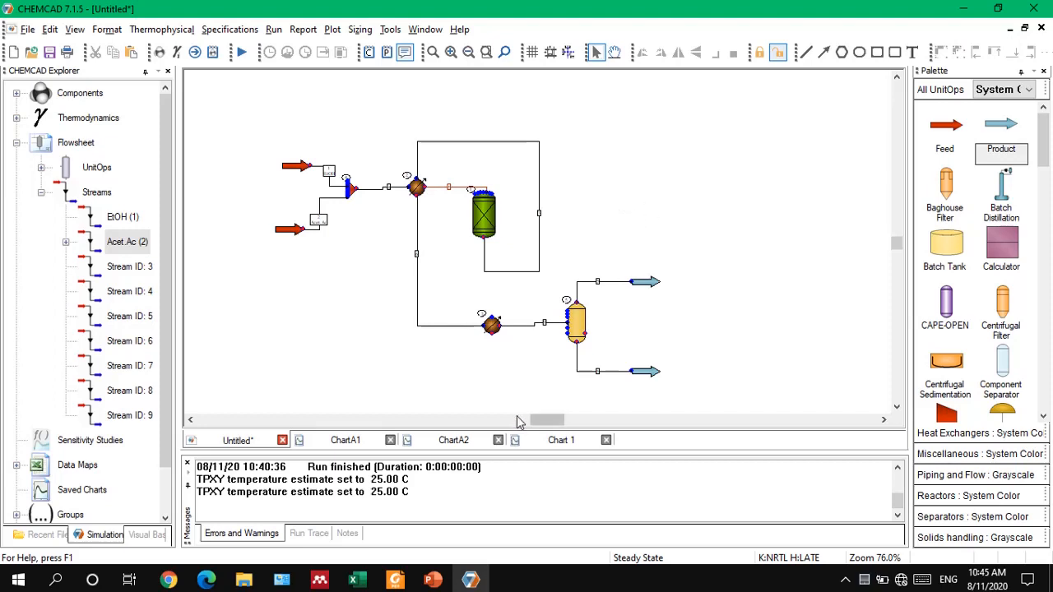
{"action": "left_click", "coordinate": [845, 580]}
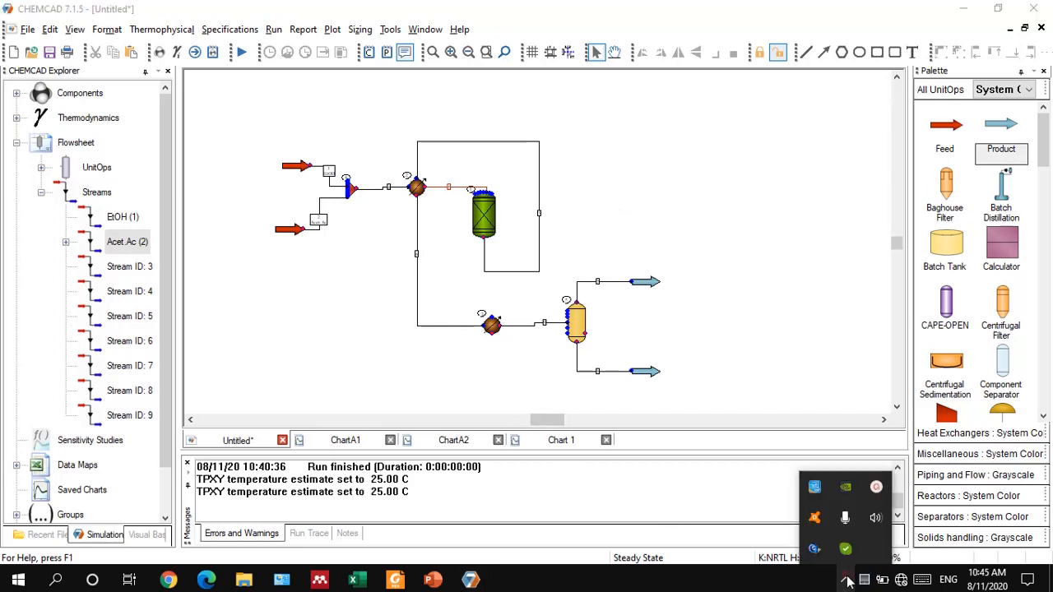
{"action": "left_click", "coordinate": [850, 517]}
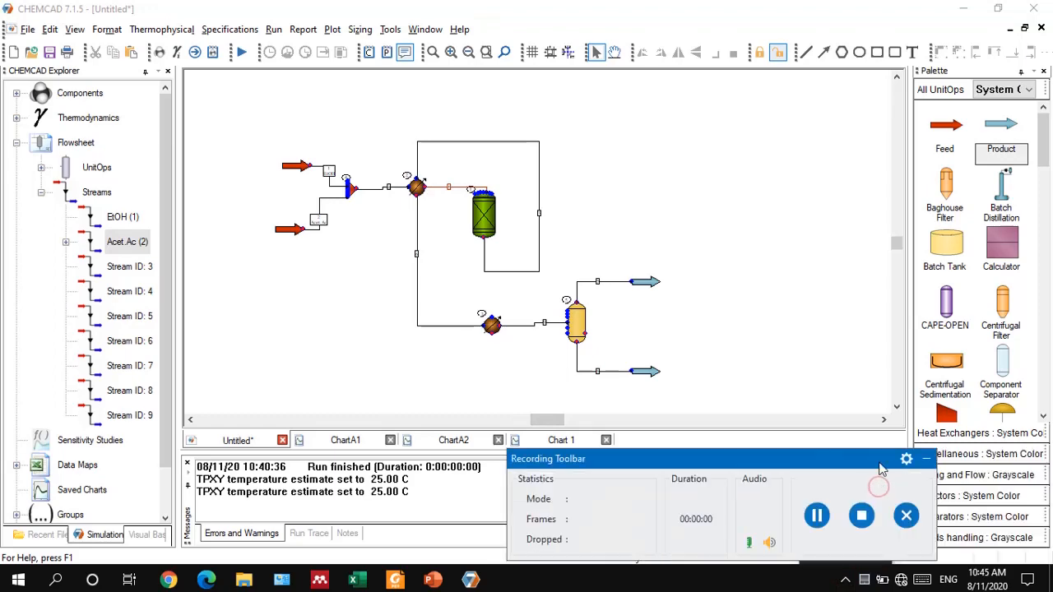